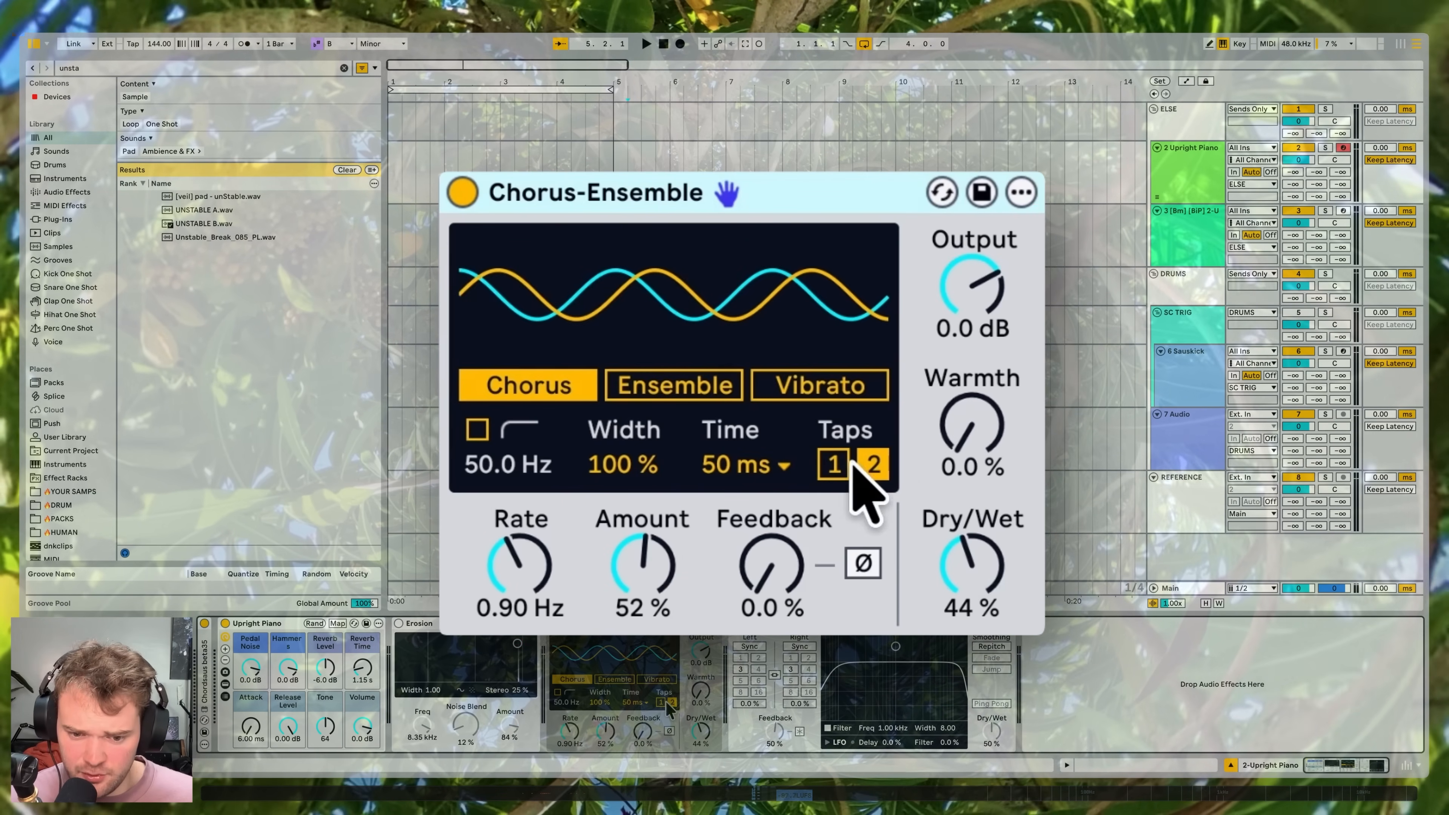
Step: Try the Auto delay time on Chorus-Ensemble, lower Amount to 48 %, and return Time to 50 ms
left_click(641, 702)
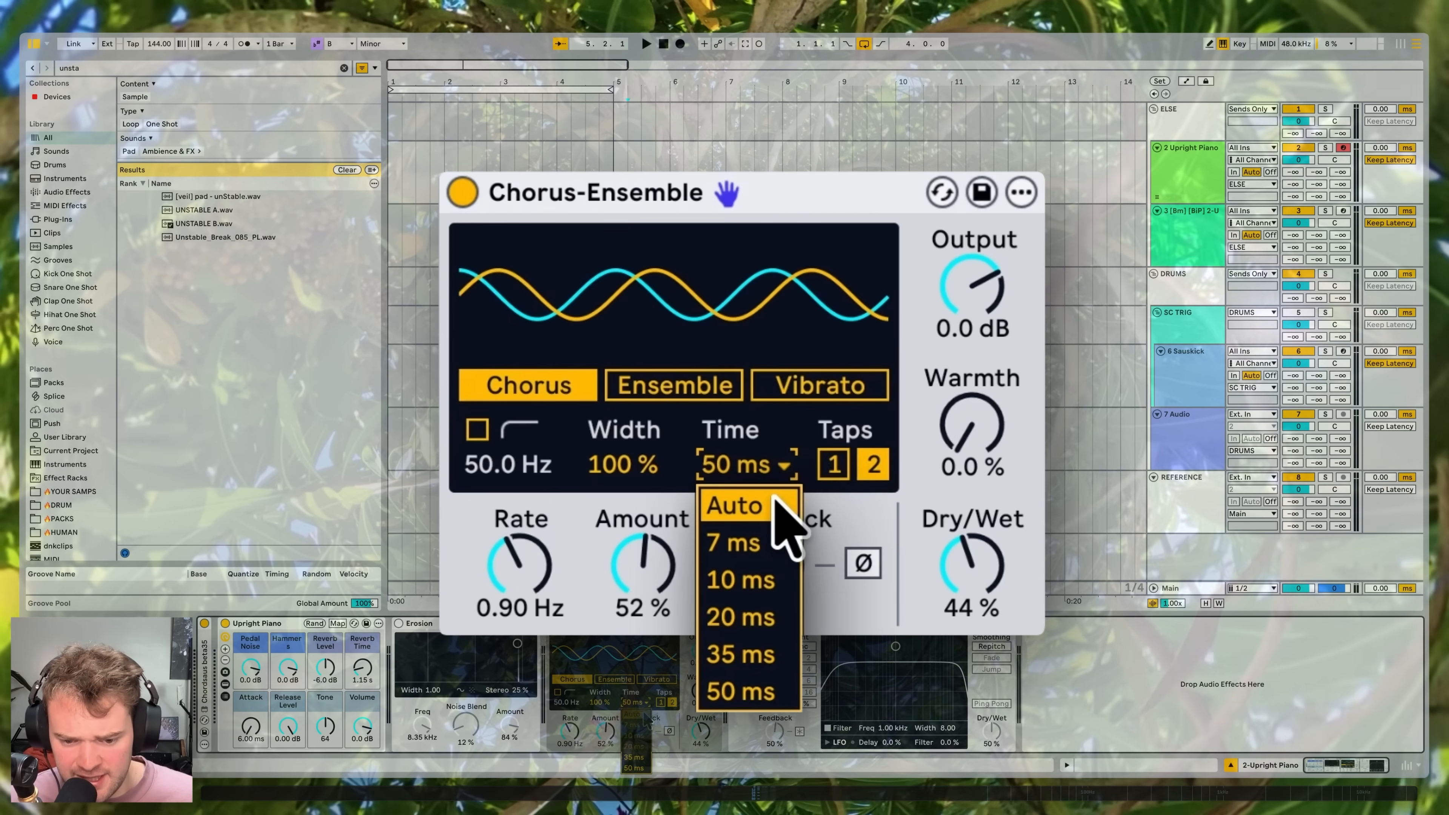
left_click(642, 714)
mouse_move(605, 731)
left_mouse_down()
mouse_move(606, 764)
mouse_move(605, 696)
mouse_move(605, 757)
mouse_move(605, 708)
mouse_move(605, 740)
left_mouse_up()
left_click(631, 702)
left_click(632, 767)
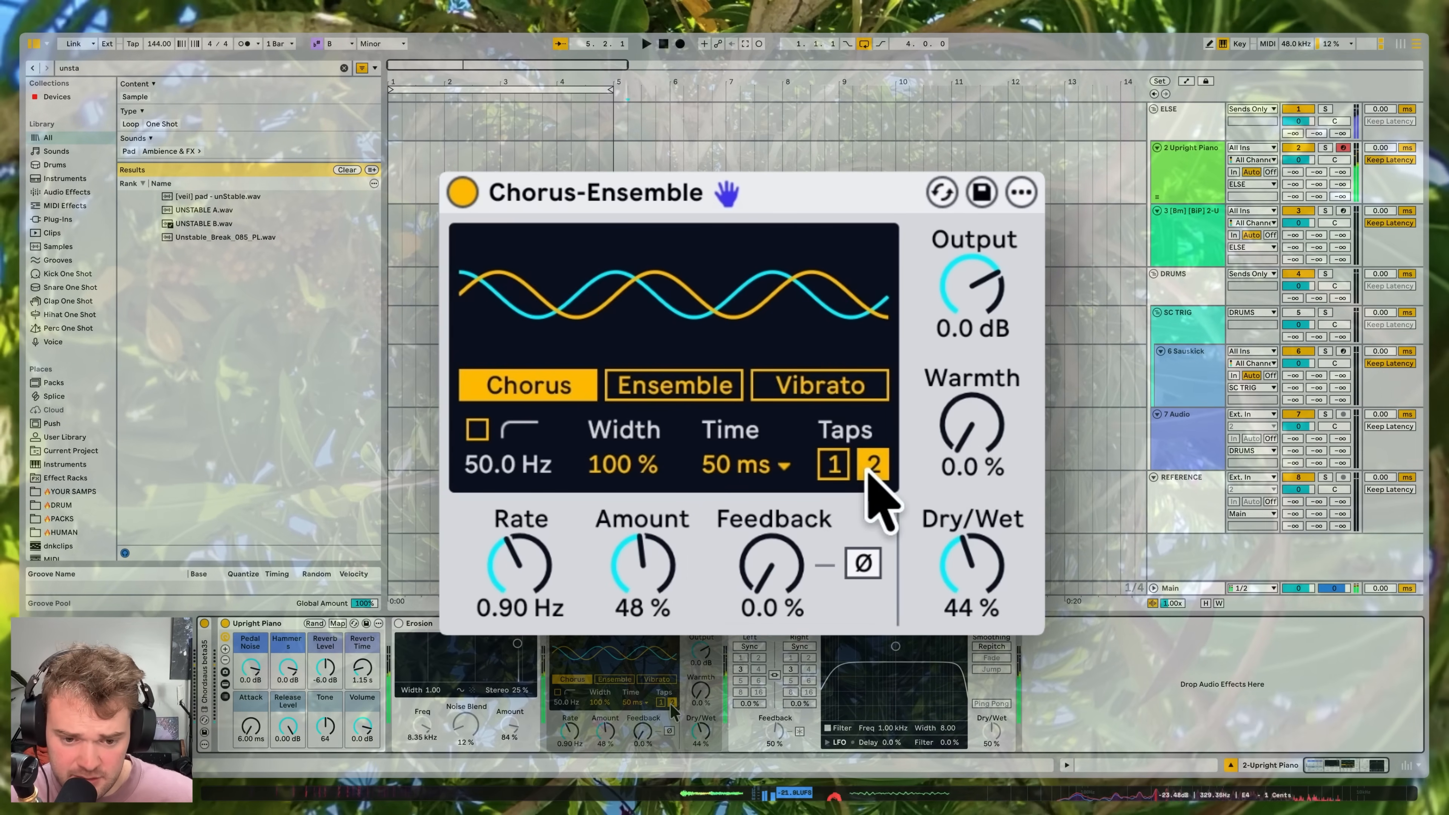
Step: Set Chorus-Ensemble to one tap, Dry/Wet to 100 %, Amount to 22 % and Rate to 3.25 Hz
left_click(845, 467)
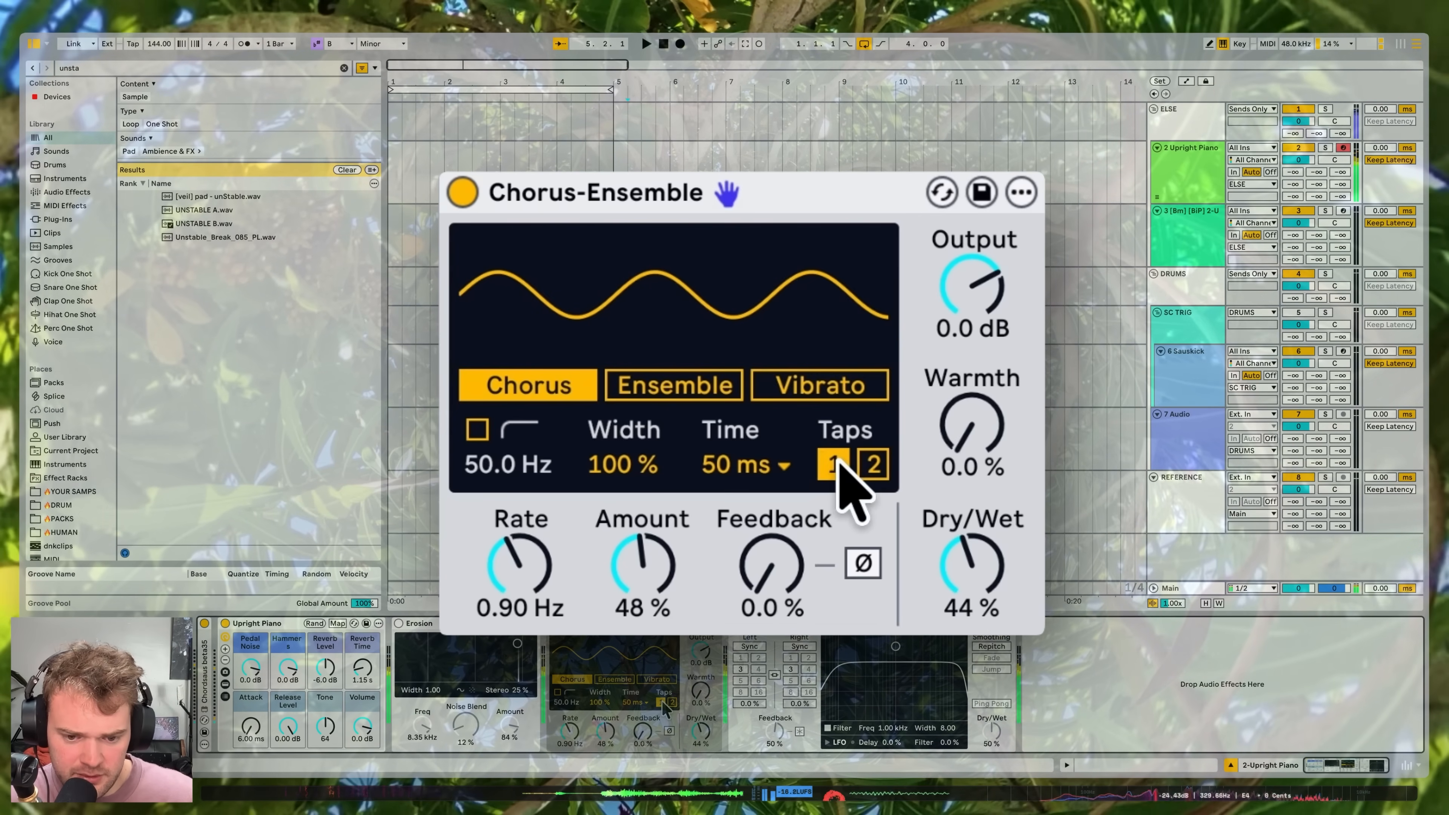
left_click_drag(976, 583, 977, 513)
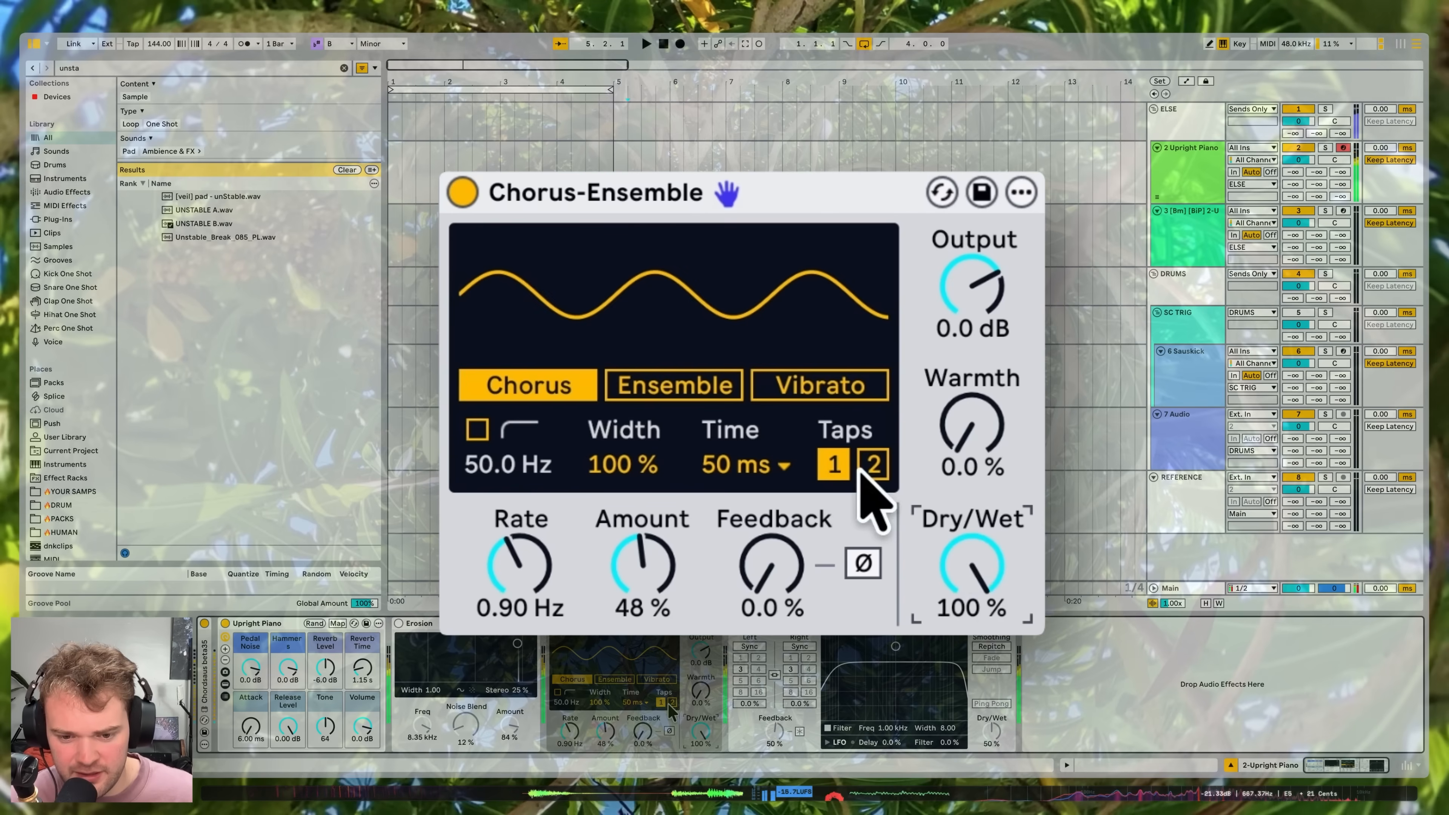
left_click_drag(666, 557, 666, 596)
mouse_move(540, 554)
left_mouse_down()
mouse_move(540, 525)
mouse_move(519, 537)
left_mouse_up()
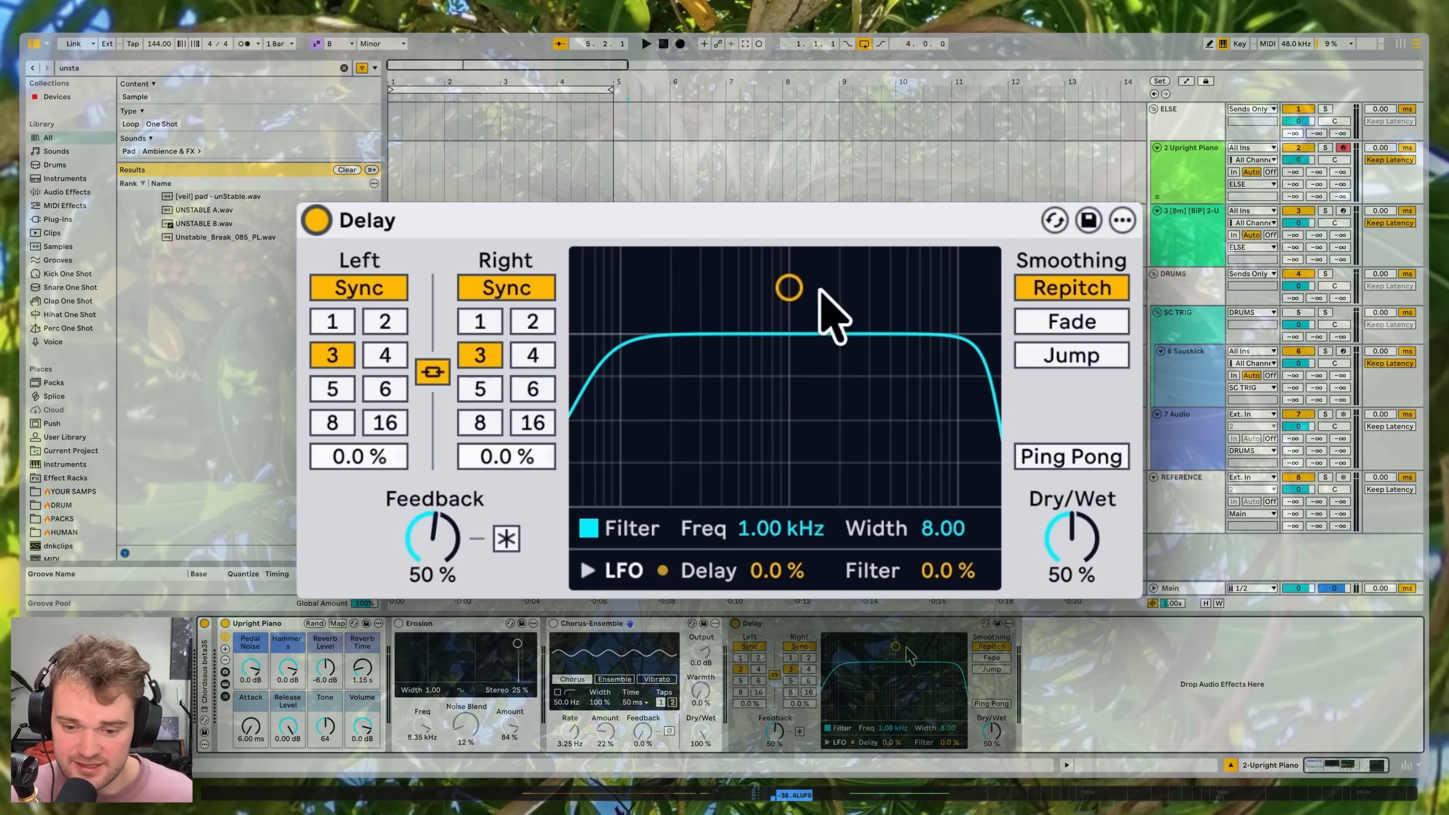
Step: Examine the Delay's extended LFO settings and expand the Upright Piano by Spitfire Audio pack in the library
left_click(827, 742)
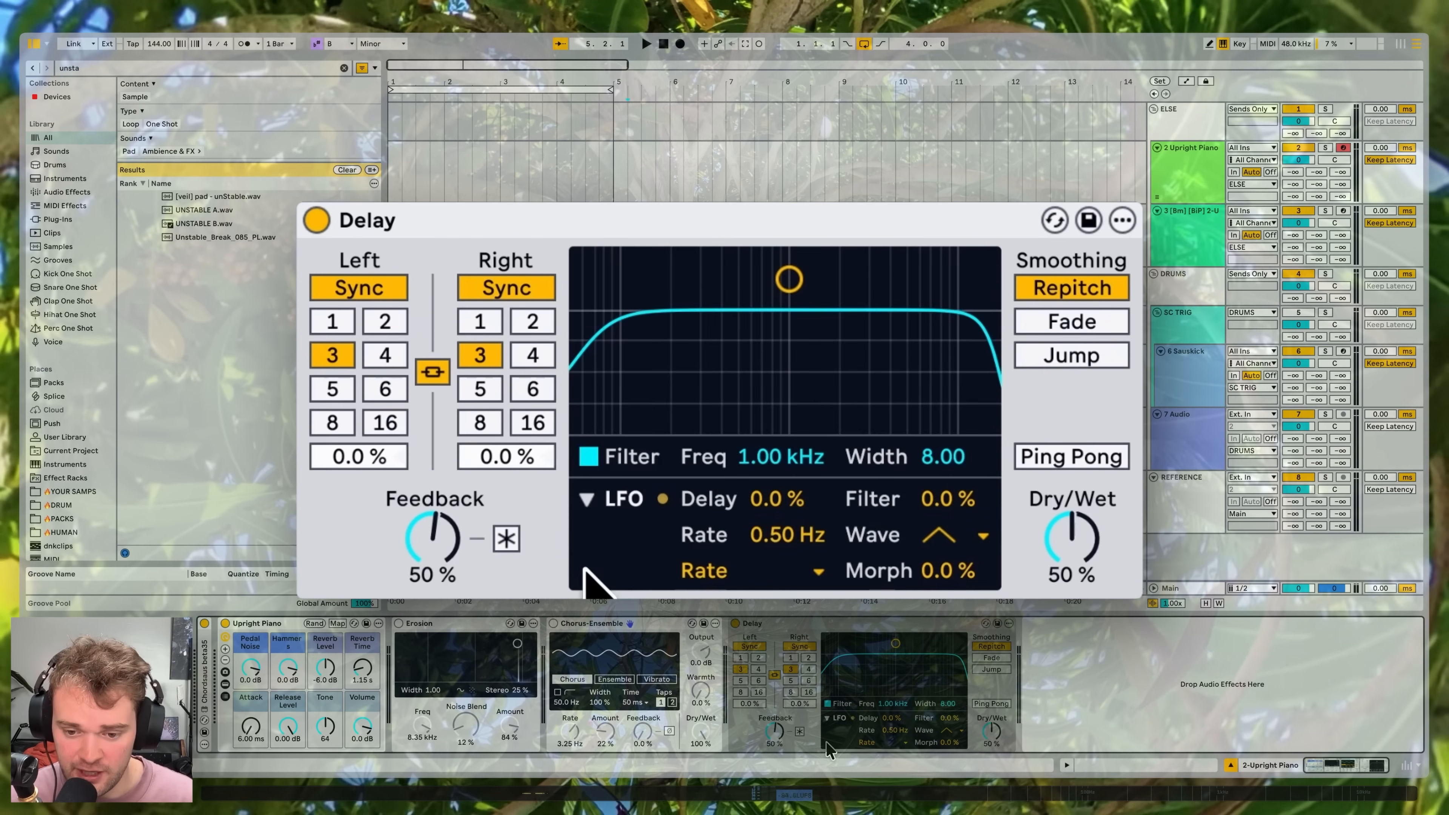
left_click(826, 718)
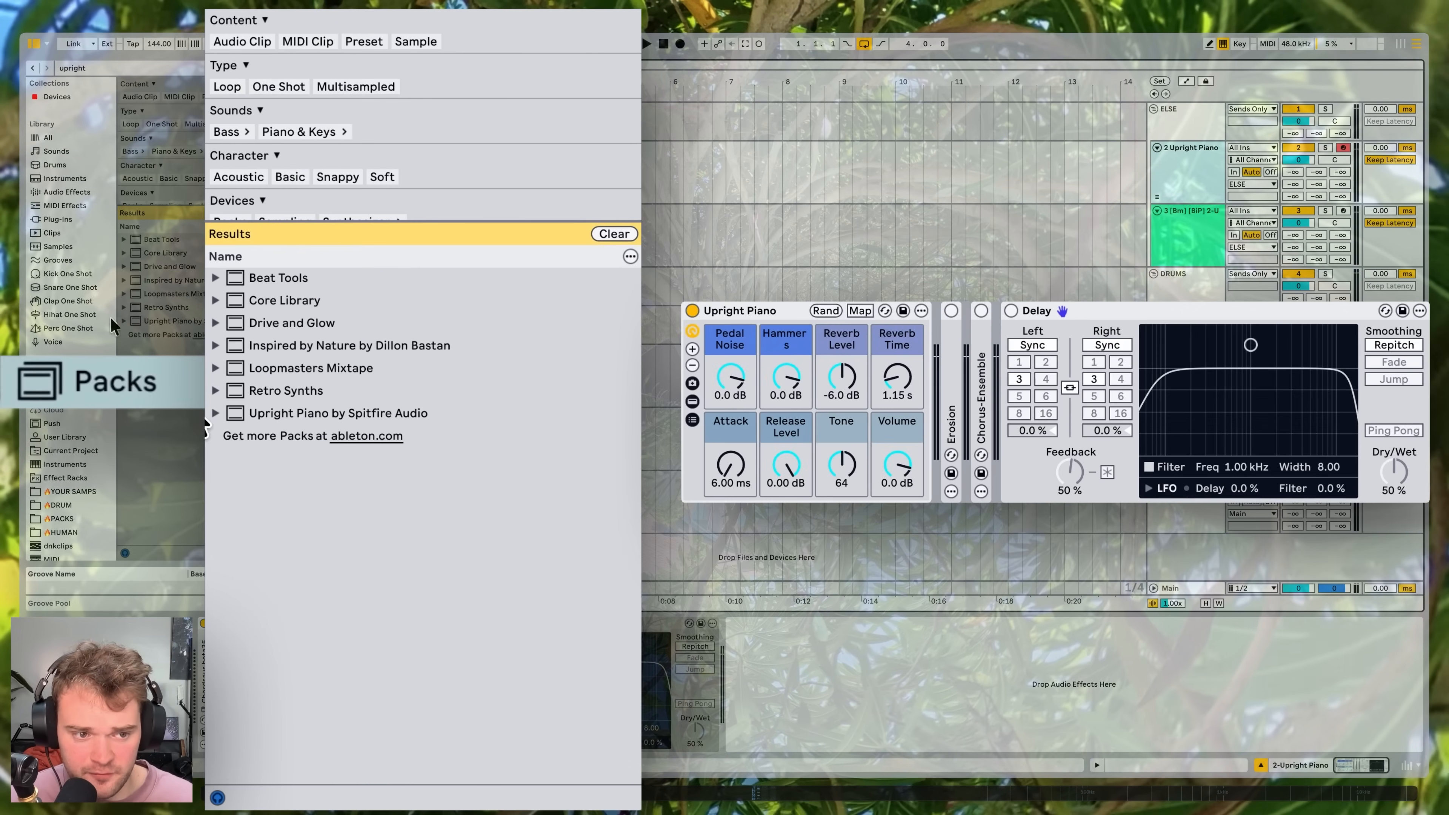
left_click(216, 414)
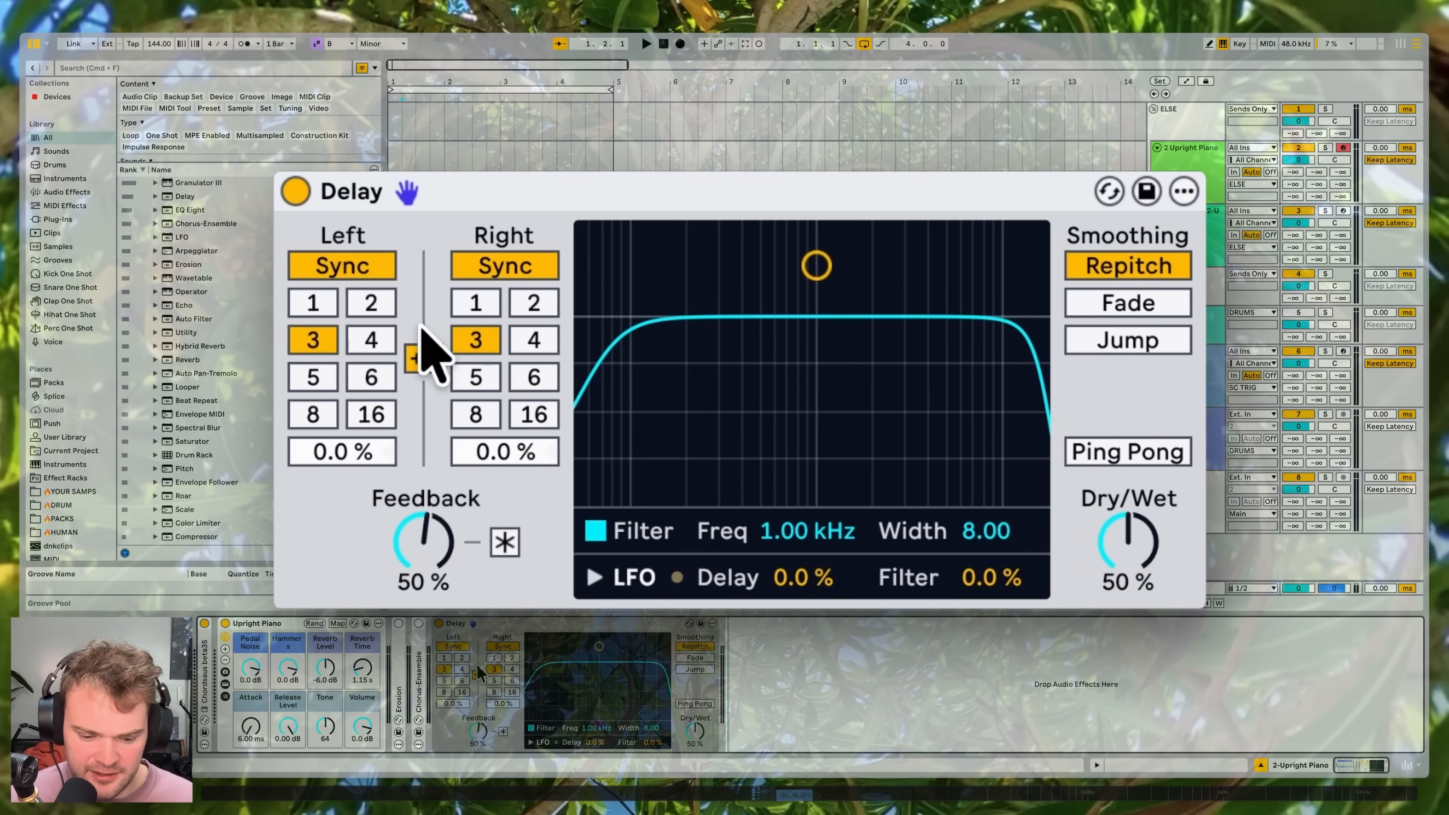
Step: Try the Delay's feedback at 60 %, set it to 0 %, and raise Dry/Wet to 100 %
left_click_drag(406, 536, 406, 522)
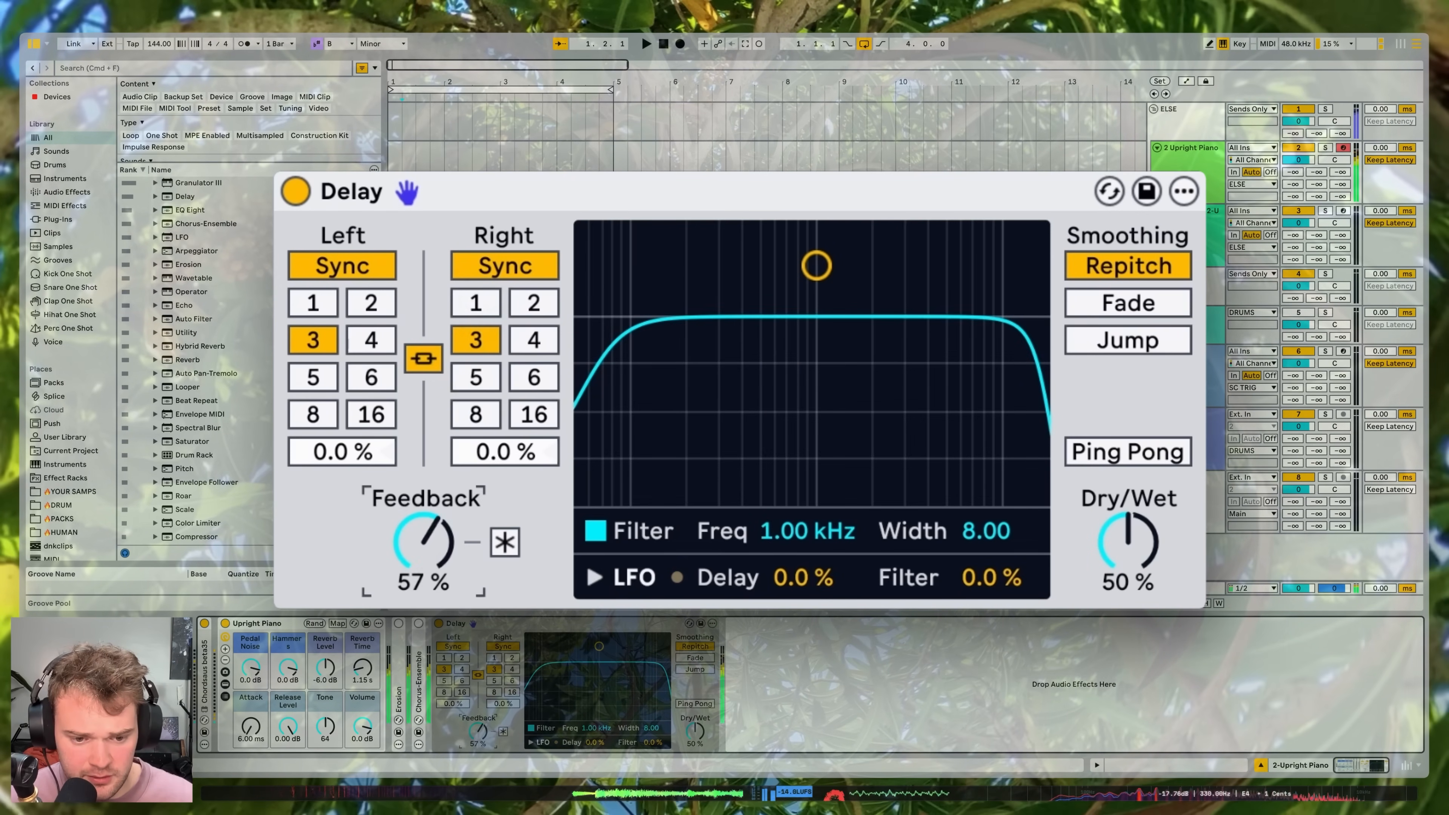
left_click_drag(478, 730, 478, 729)
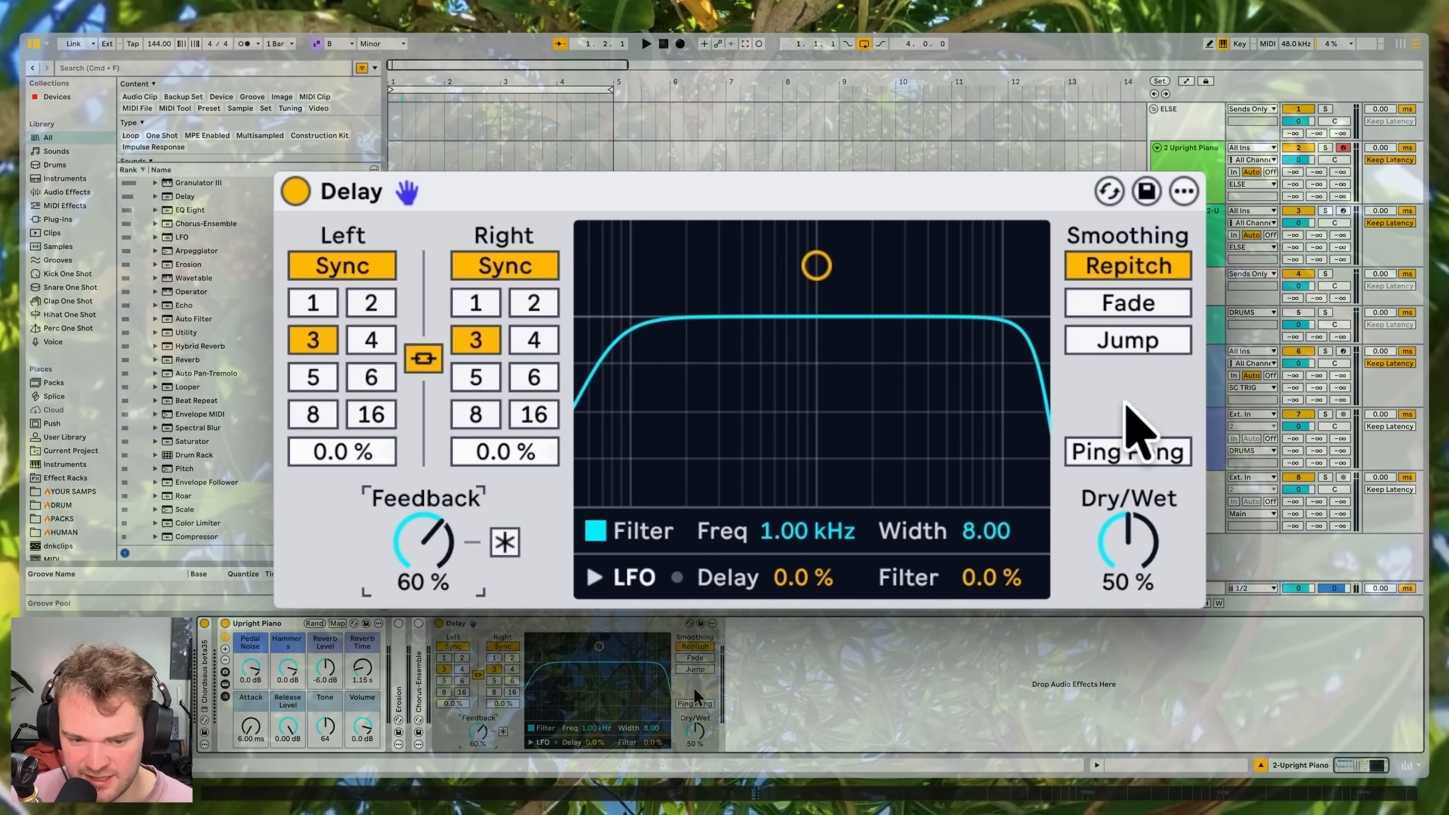
left_click_drag(478, 731, 478, 749)
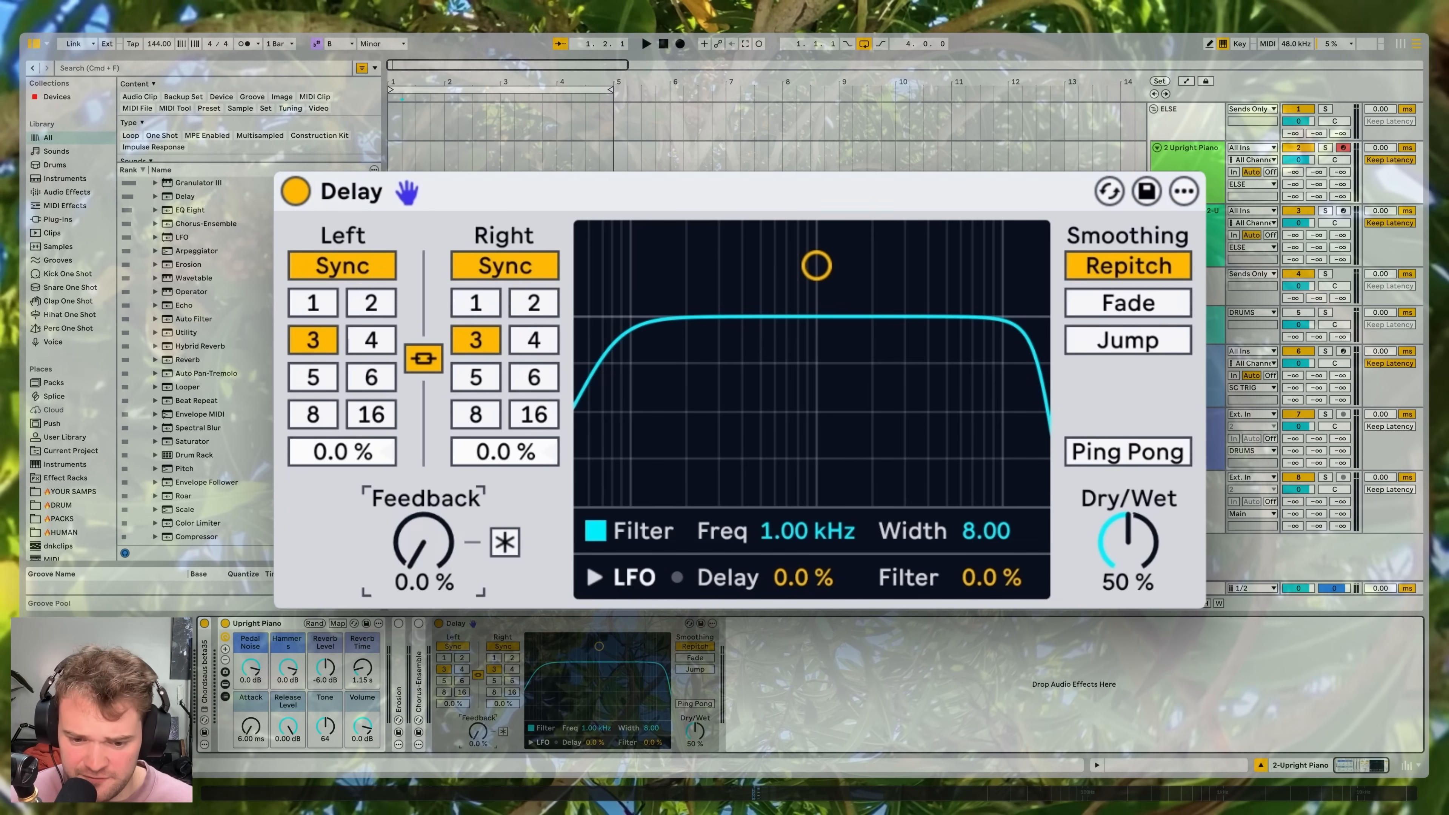
left_click_drag(1127, 582, 1126, 548)
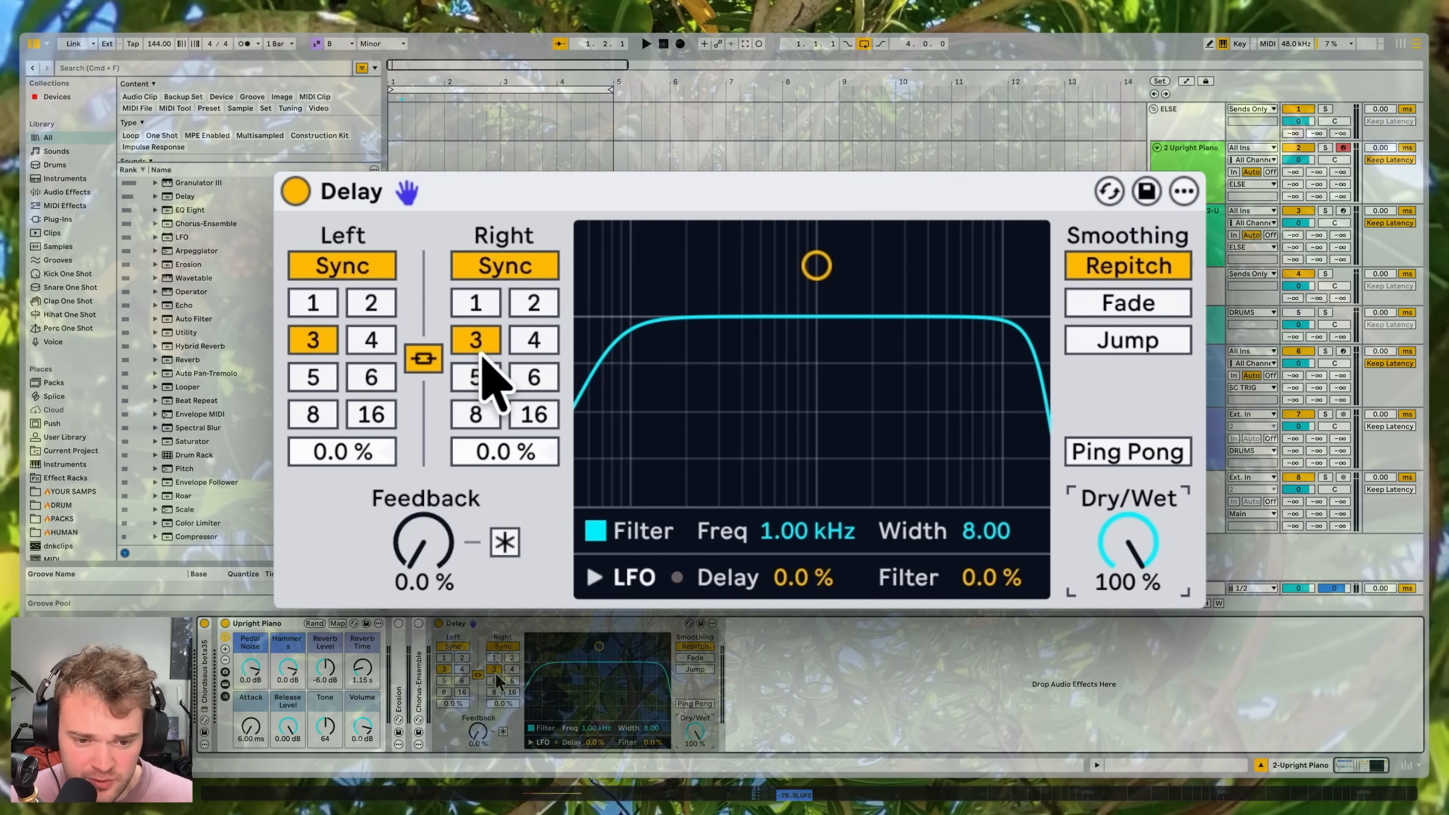
Step: Try the synced delay divisions 16, 6 and 1, returning to 3
left_click(519, 408)
left_click(513, 370)
left_click(485, 334)
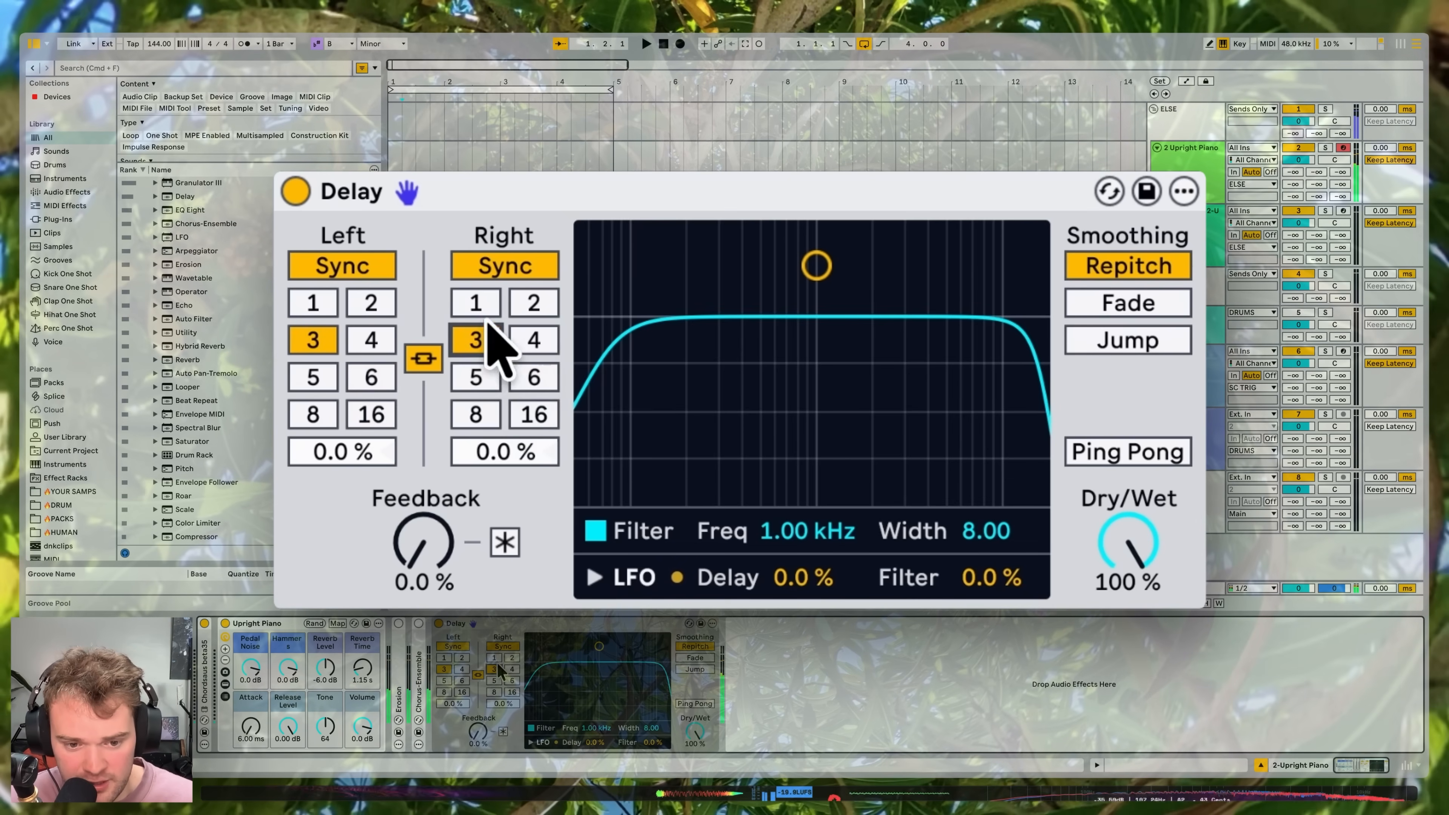
left_click(476, 305)
left_click(482, 333)
Step: Switch the linked Delay channels from Sync to Time mode and sweep the delay time up to 3.17 s
left_click(485, 259)
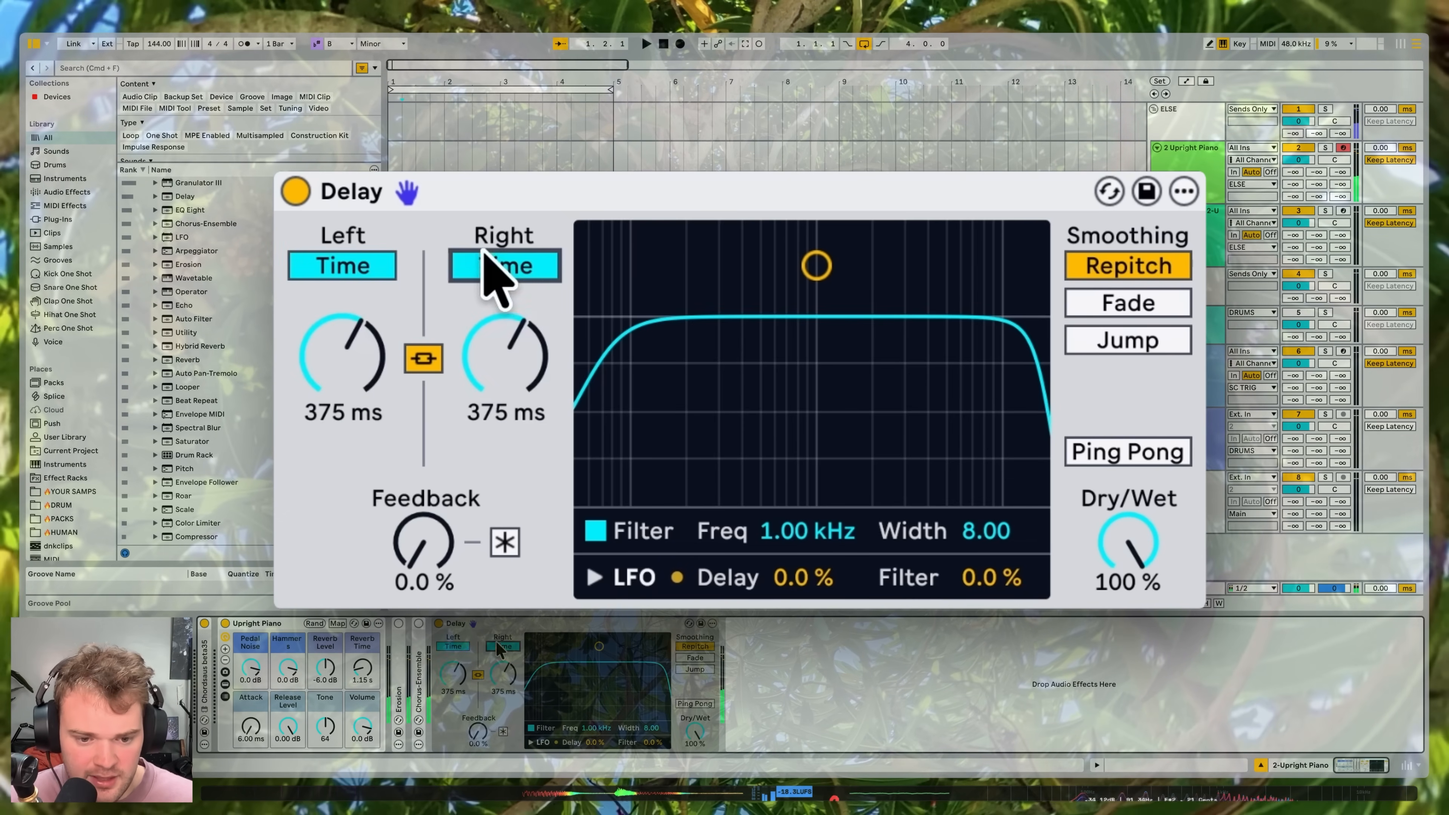
left_click_drag(503, 393, 503, 354)
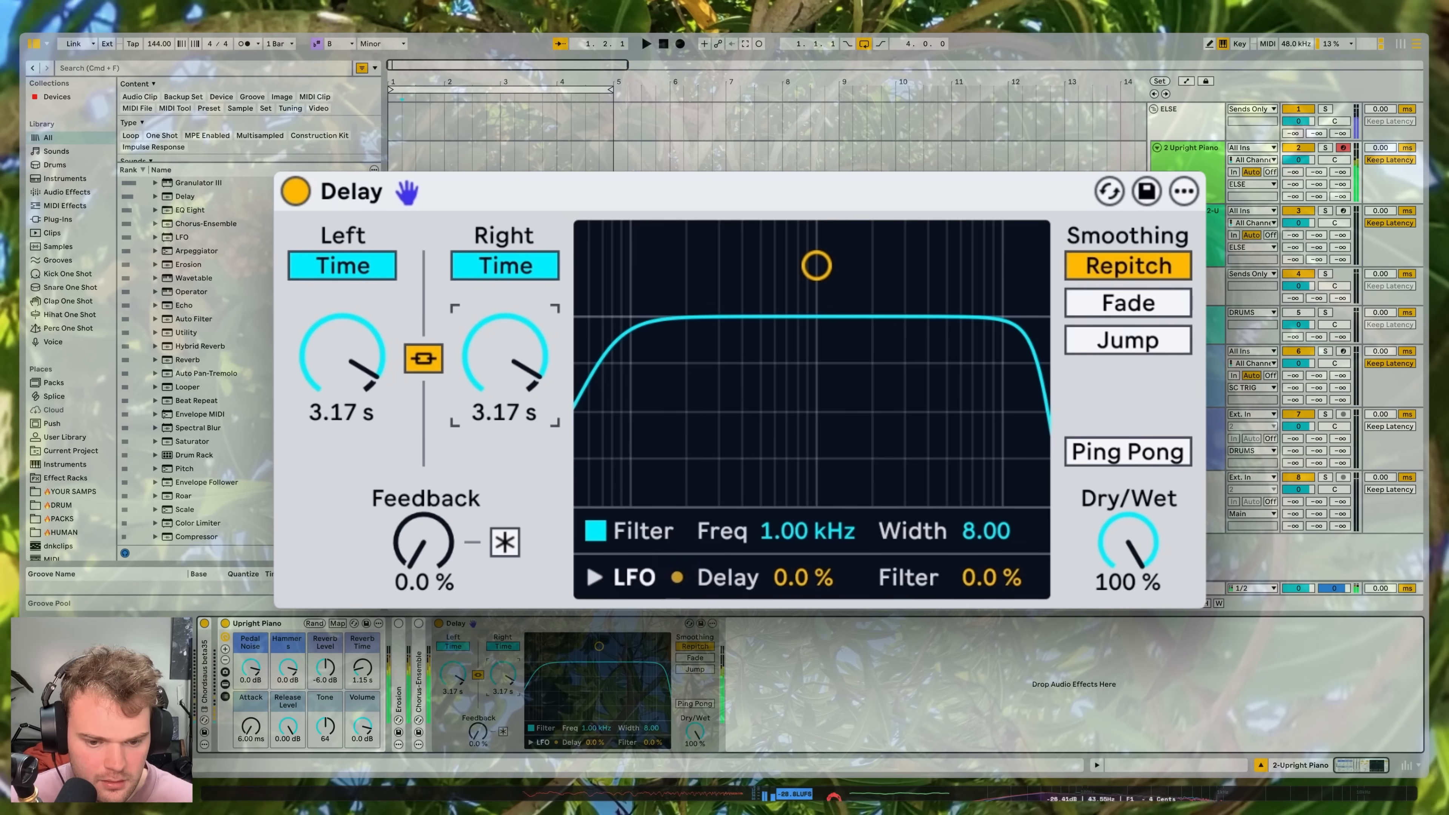
mouse_move(342, 366)
left_mouse_down()
mouse_move(342, 433)
mouse_move(343, 342)
left_mouse_up()
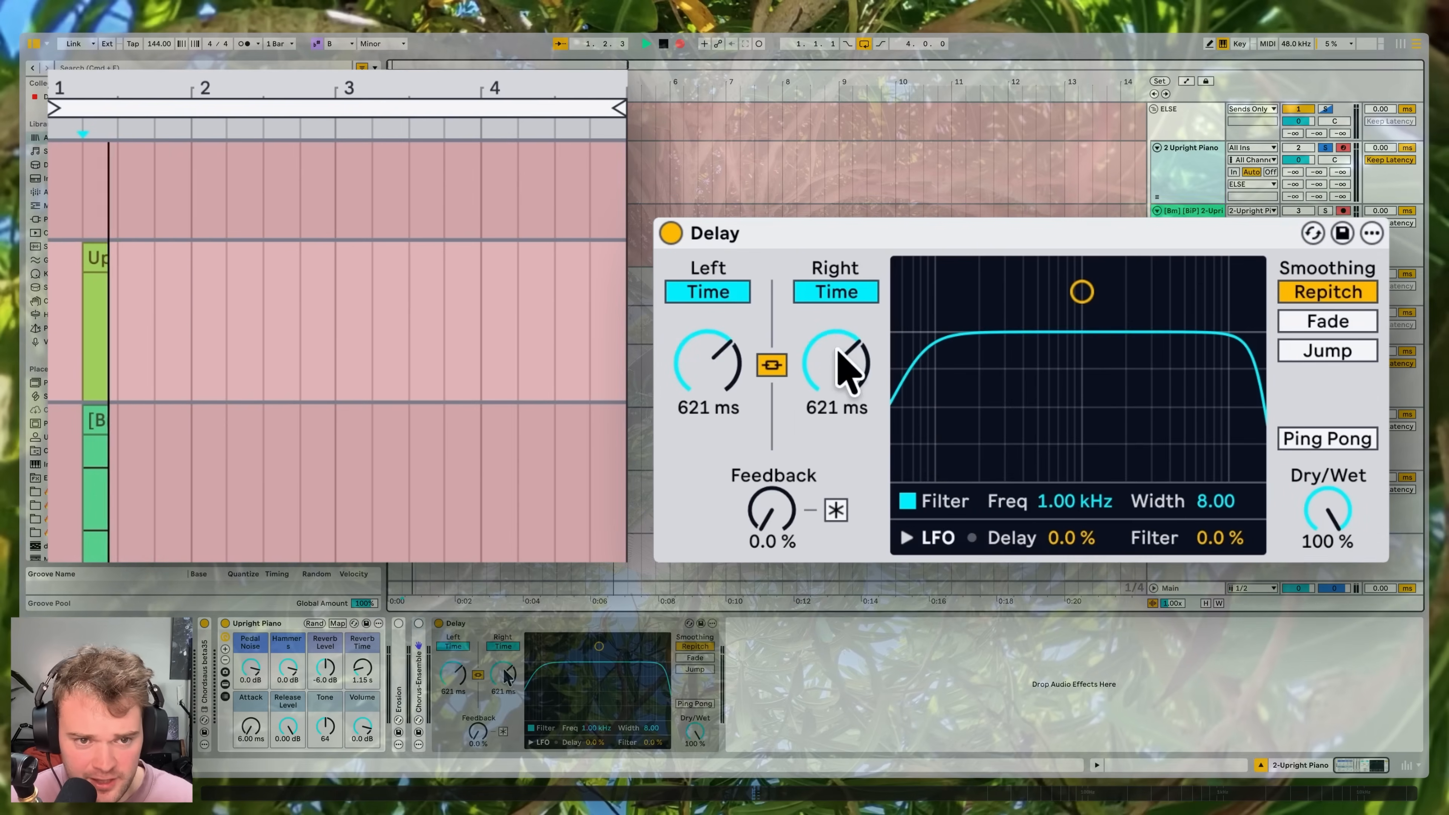
Step: Sweep the linked delay time up and down and adjust the feedback while the piano take is recording
left_click(504, 337)
left_click_drag(836, 363, 835, 424)
mouse_move(760, 506)
left_mouse_down()
mouse_move(760, 421)
mouse_move(832, 354)
mouse_move(833, 434)
mouse_move(827, 337)
mouse_move(827, 397)
mouse_move(773, 529)
left_mouse_up()
left_click_drag(844, 354, 844, 314)
Step: Create a new MIDI track, load the recorded piano audio clip into Simpler, and switch it to Slice mode
key("shift+super+t")
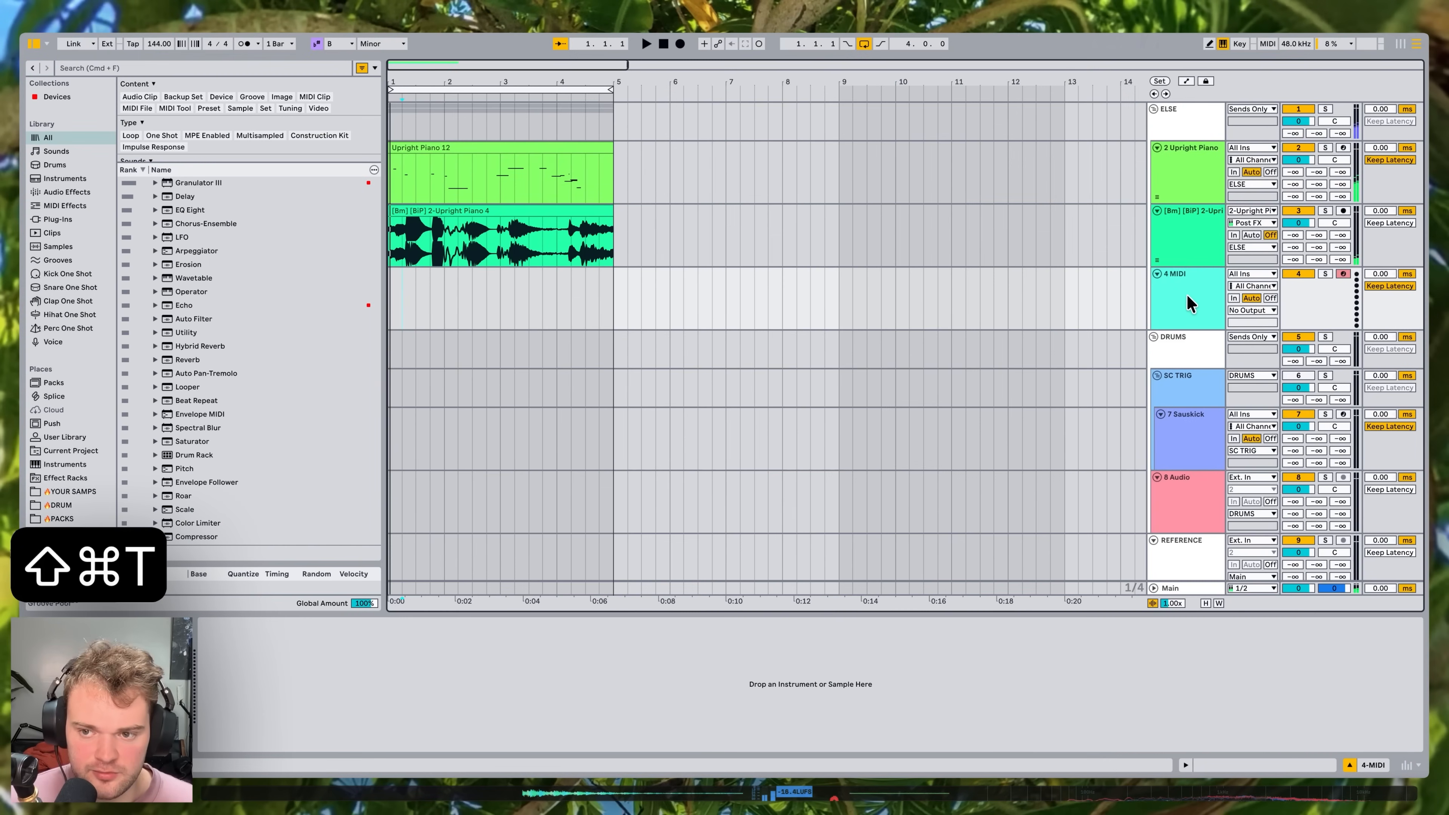
left_click_drag(508, 227, 539, 721)
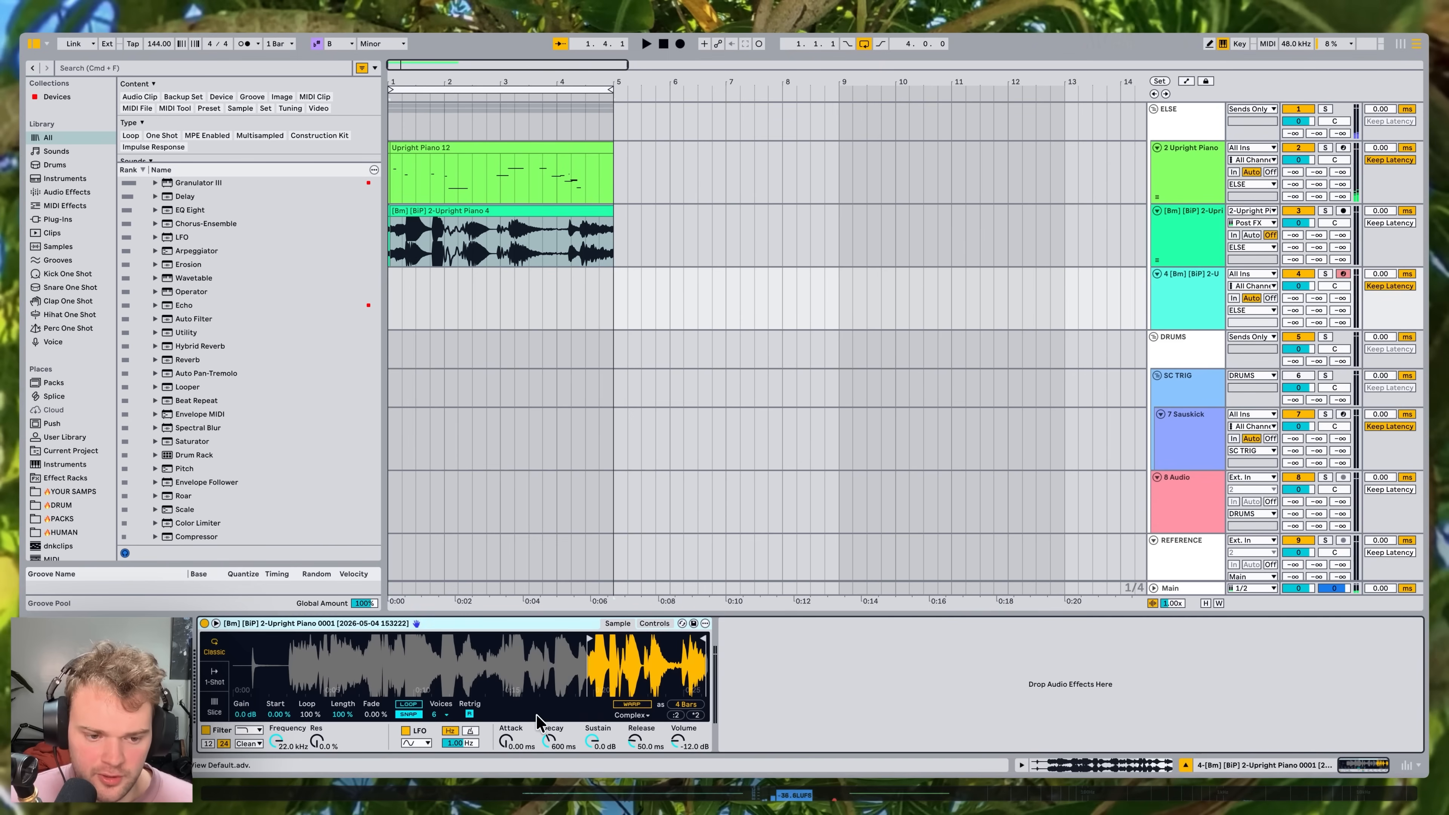
left_click(215, 707)
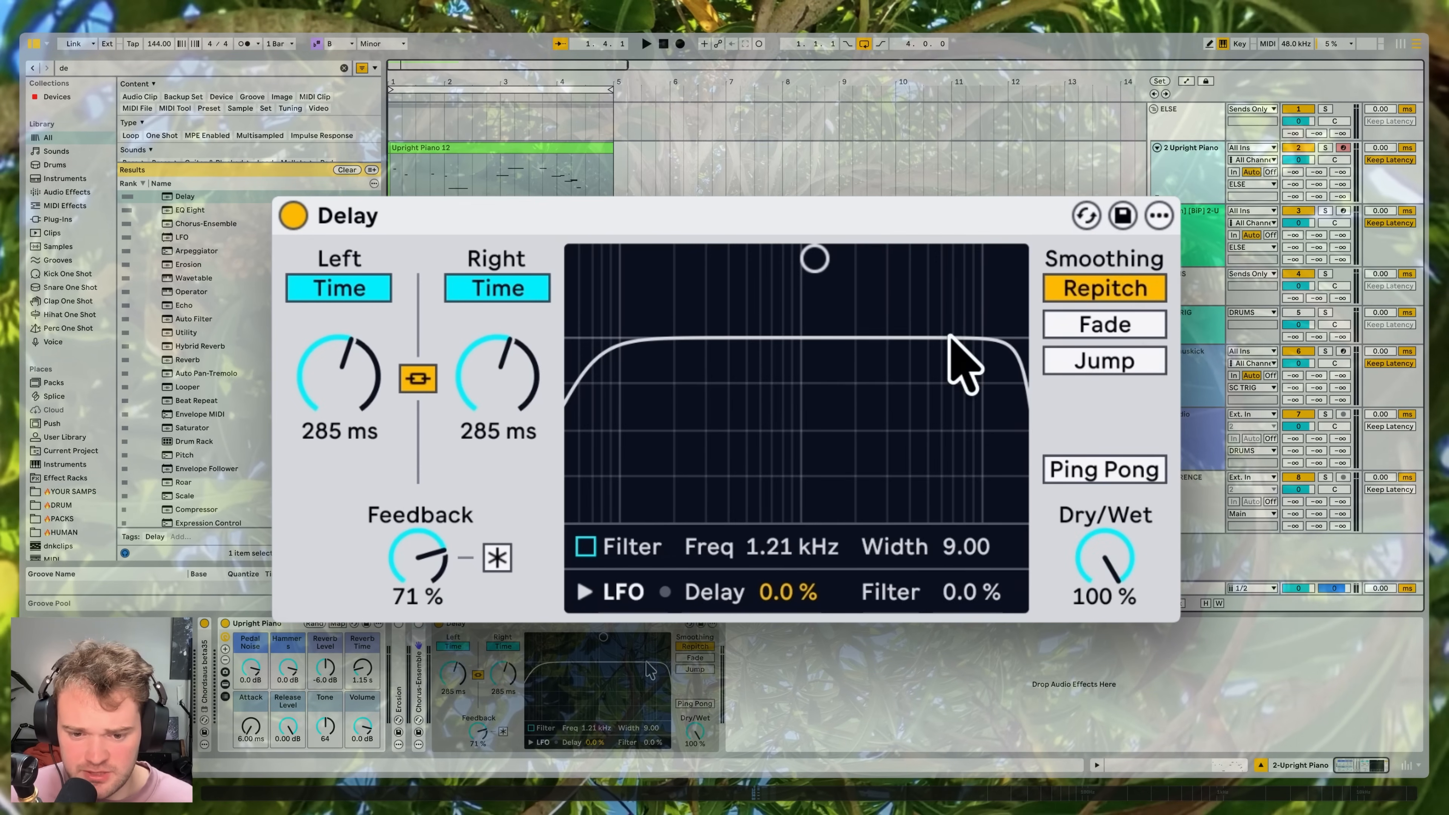
Step: Lower the Delay's feedback to 2.2 % and compare Fade and Jump smoothing while sweeping the linked delay time
left_click(1061, 314)
left_click_drag(420, 556, 419, 634)
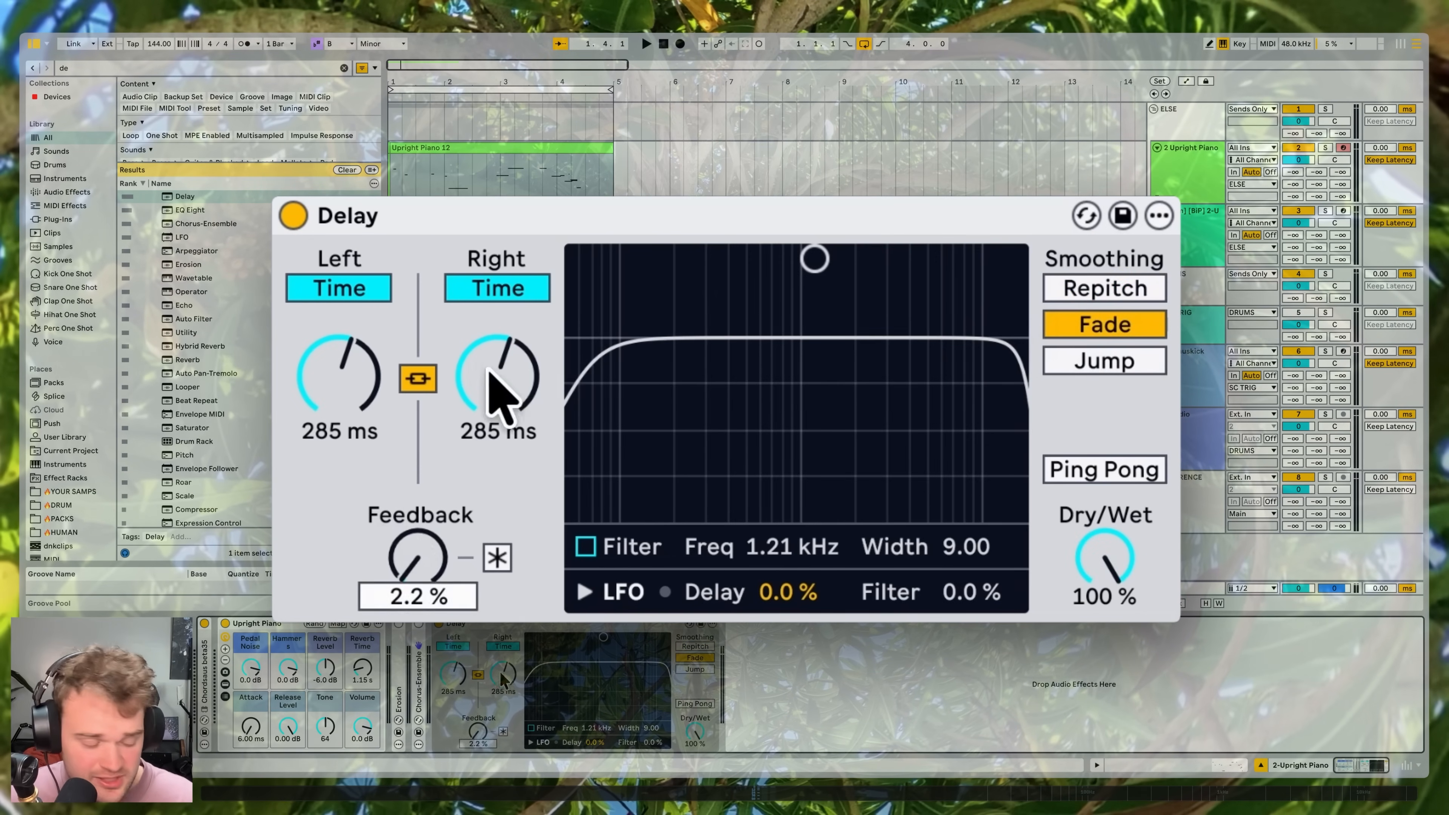
mouse_move(492, 376)
left_mouse_down()
mouse_move(492, 354)
mouse_move(496, 436)
mouse_move(496, 340)
mouse_move(496, 422)
mouse_move(496, 365)
mouse_move(496, 394)
left_mouse_up()
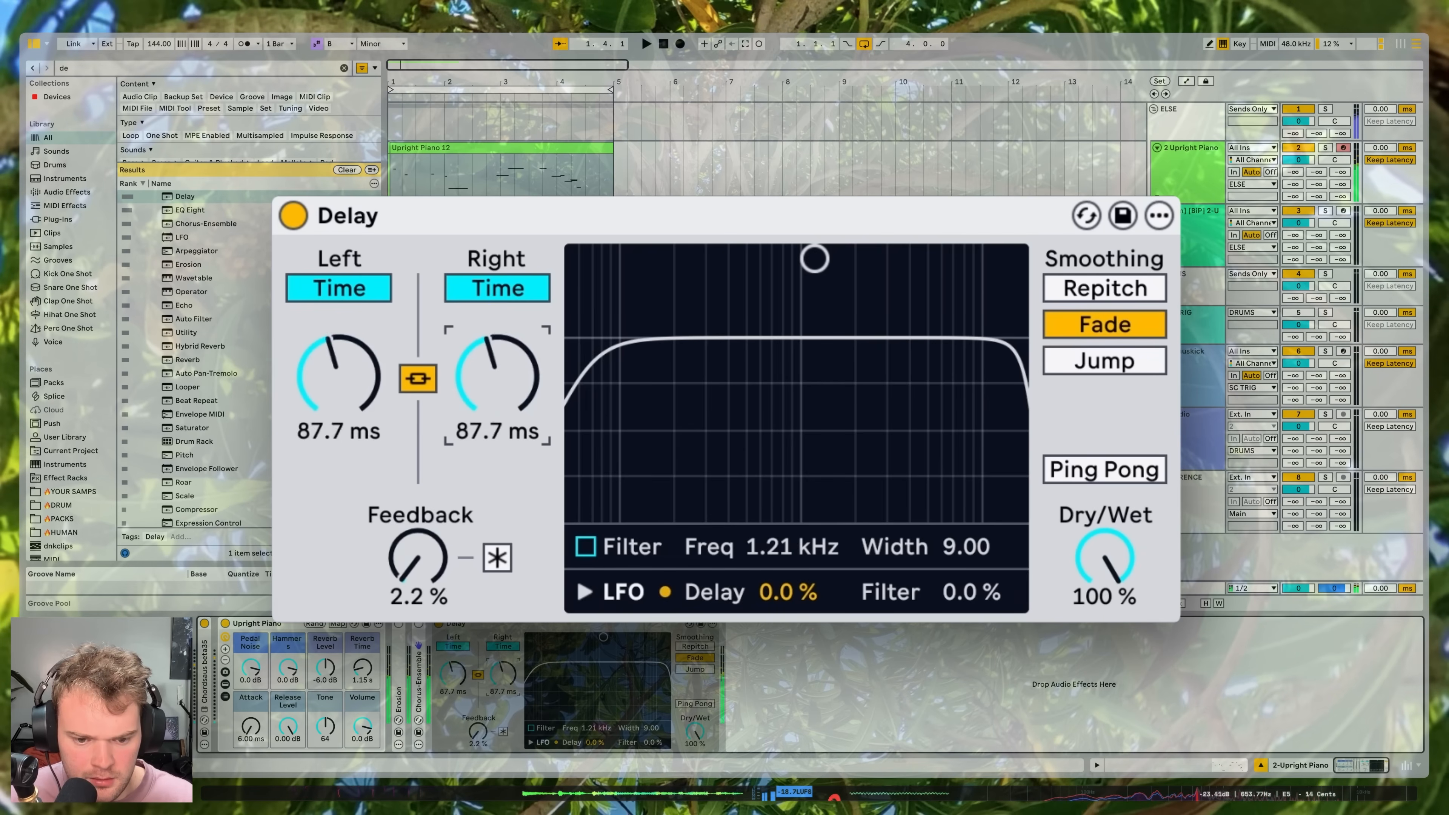
mouse_move(502, 679)
left_mouse_down()
mouse_move(503, 662)
mouse_move(503, 693)
left_mouse_up()
left_click(695, 667)
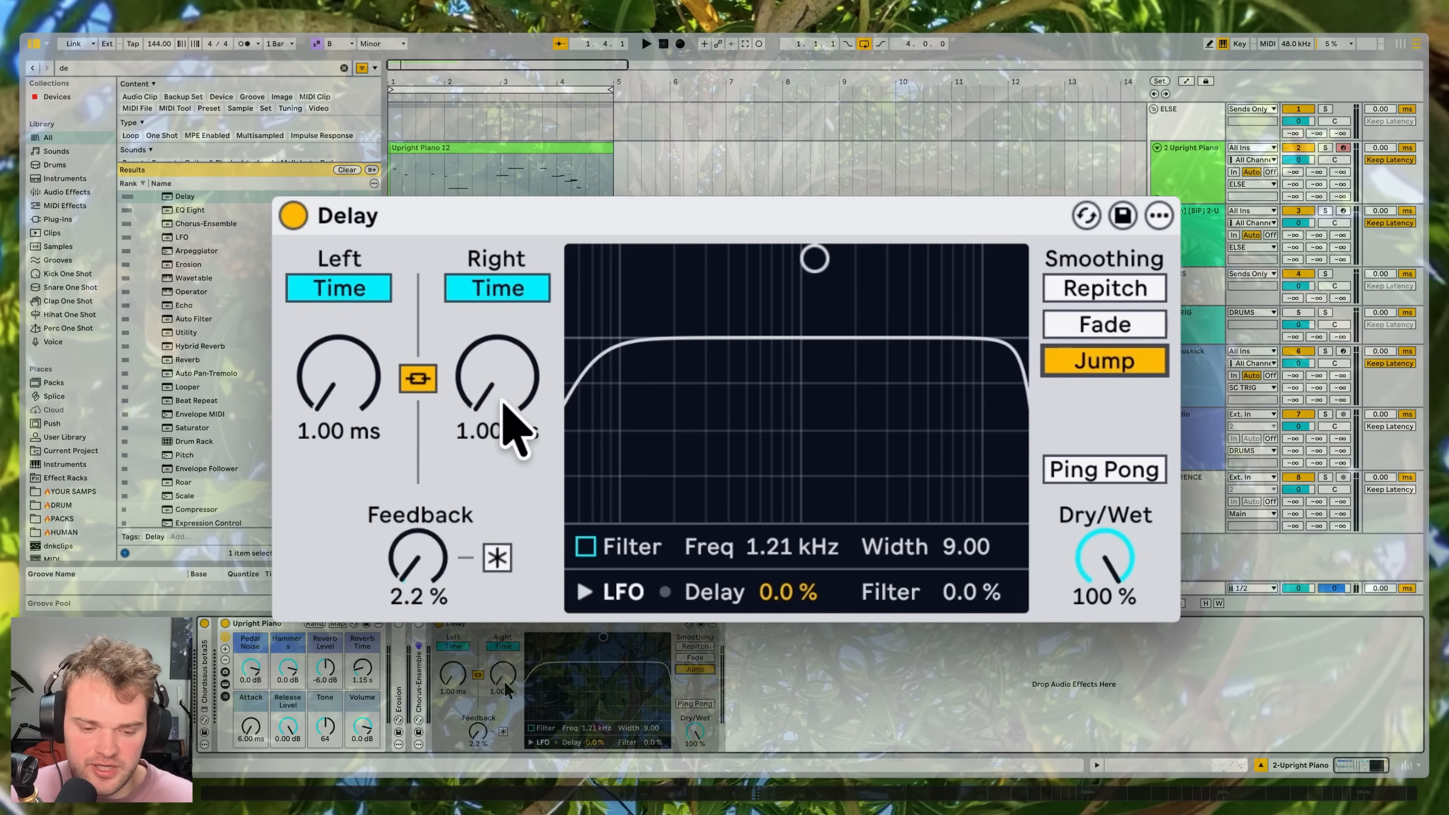
mouse_move(502, 399)
left_mouse_down()
mouse_move(496, 360)
mouse_move(496, 396)
left_mouse_up()
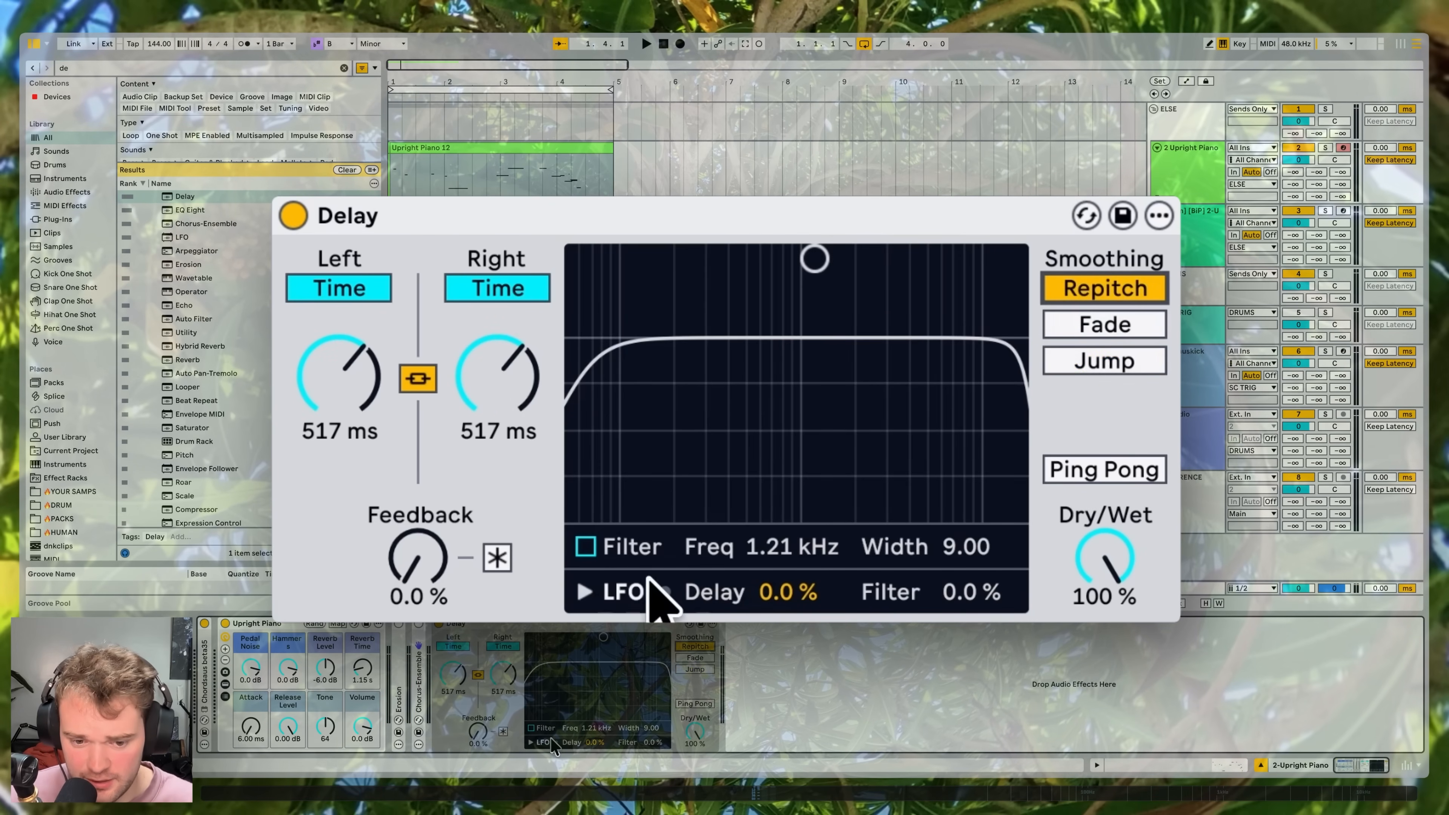
Step: Expand the Delay's LFO section and raise the LFO rate to 20.9 Hz
left_click(583, 592)
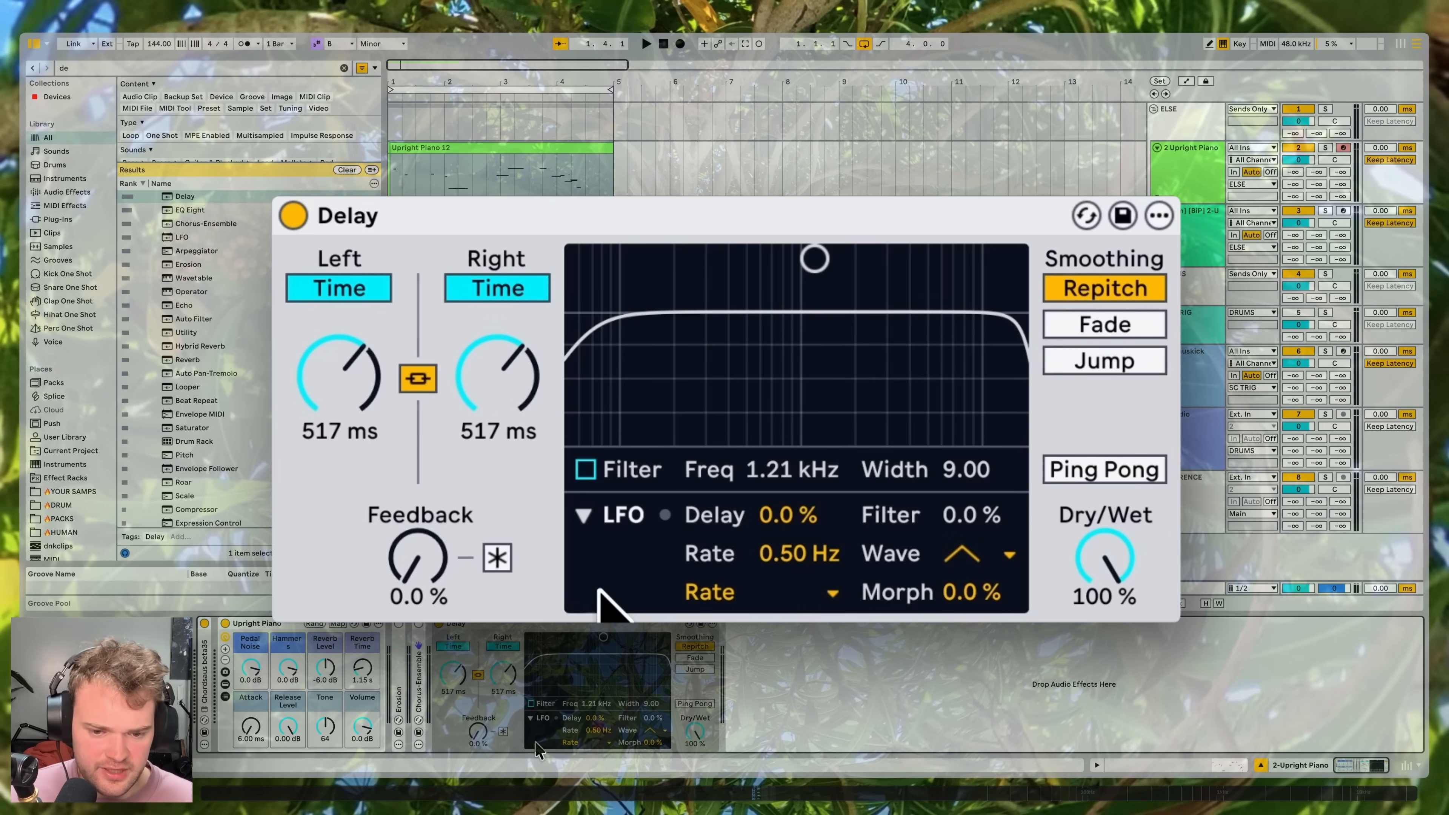
left_click(993, 554)
left_click(992, 555)
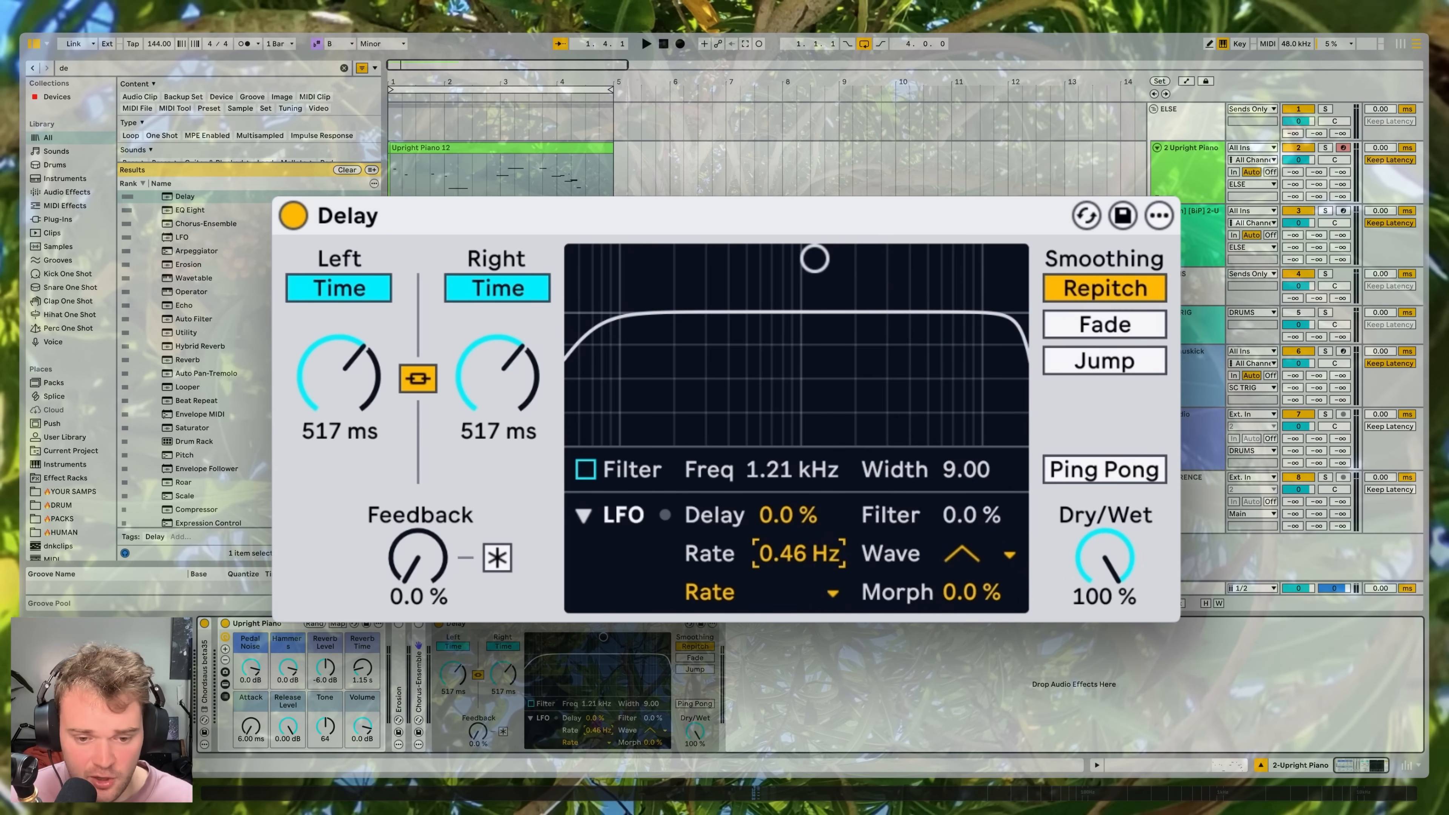
left_click_drag(822, 551, 822, 537)
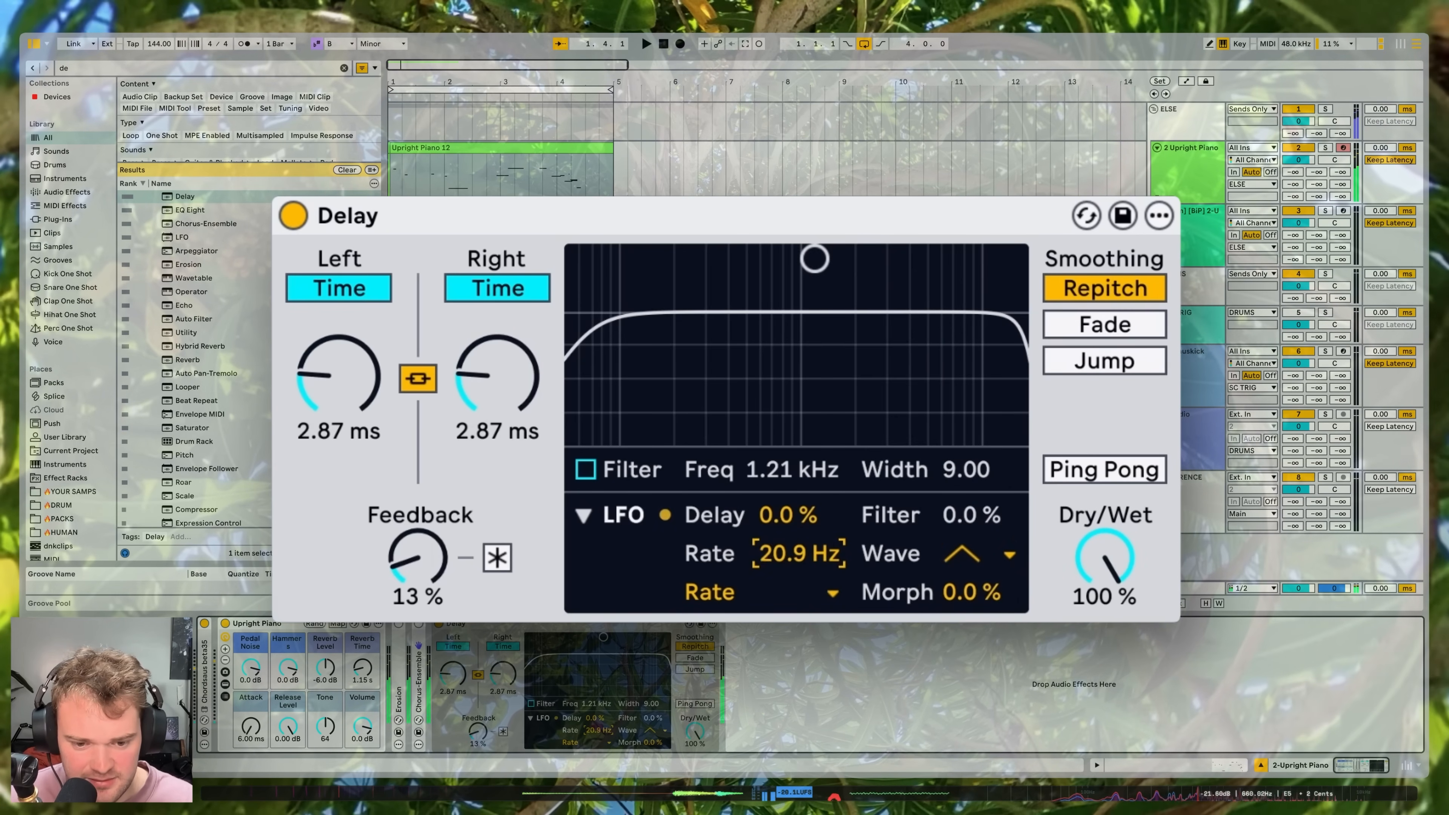
Step: Set the LFO's delay modulation to 98 % and the linked delay time to 455 ms, trying Fade smoothing along the way
left_click_drag(788, 515, 788, 500)
left_click_drag(495, 429, 505, 339)
left_click(1119, 322)
mouse_move(791, 515)
left_mouse_down()
mouse_move(790, 459)
mouse_move(783, 497)
left_mouse_up()
left_click_drag(496, 376, 496, 343)
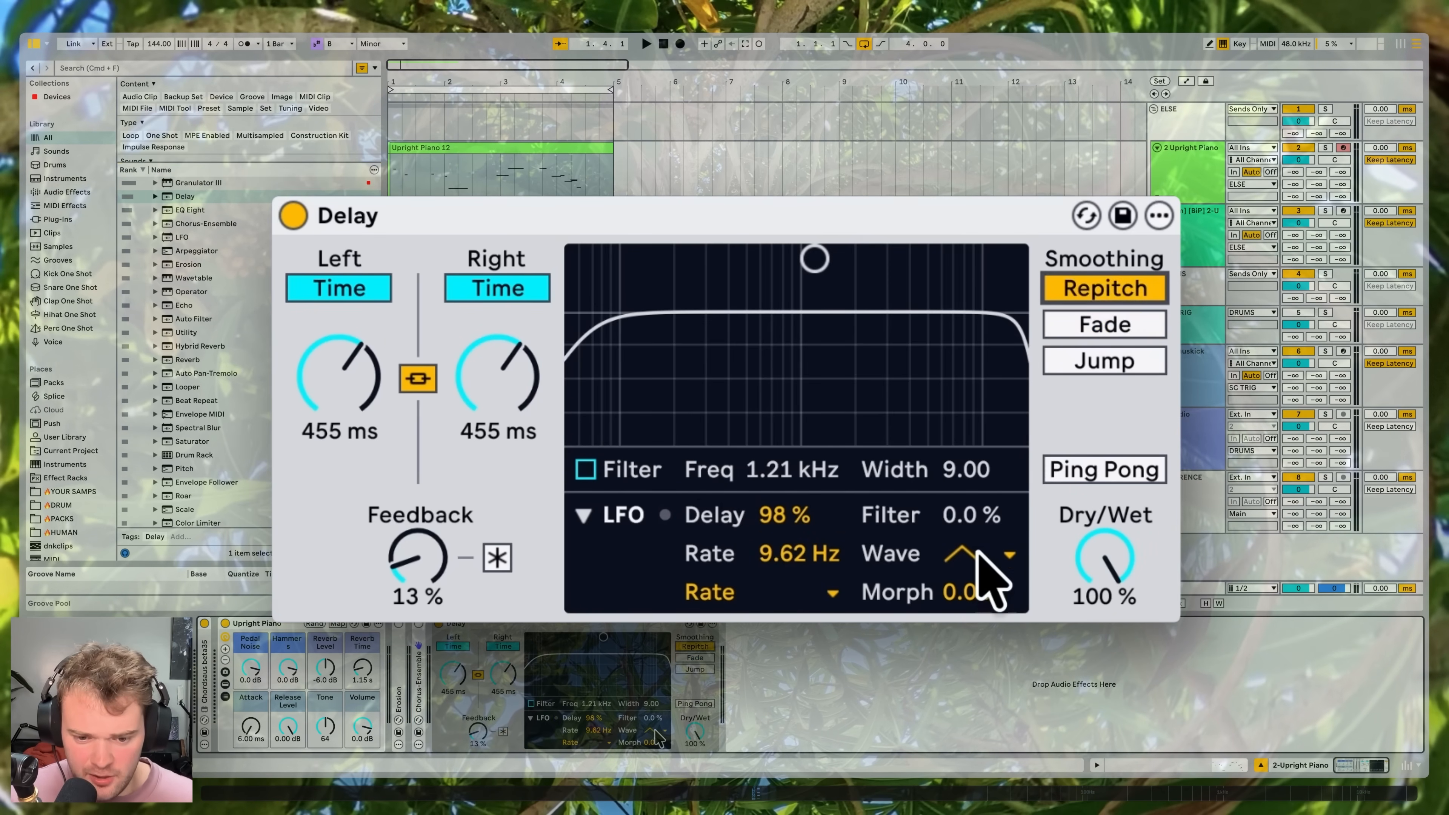
Step: Set the Delay's LFO wave to Wander
left_click(969, 555)
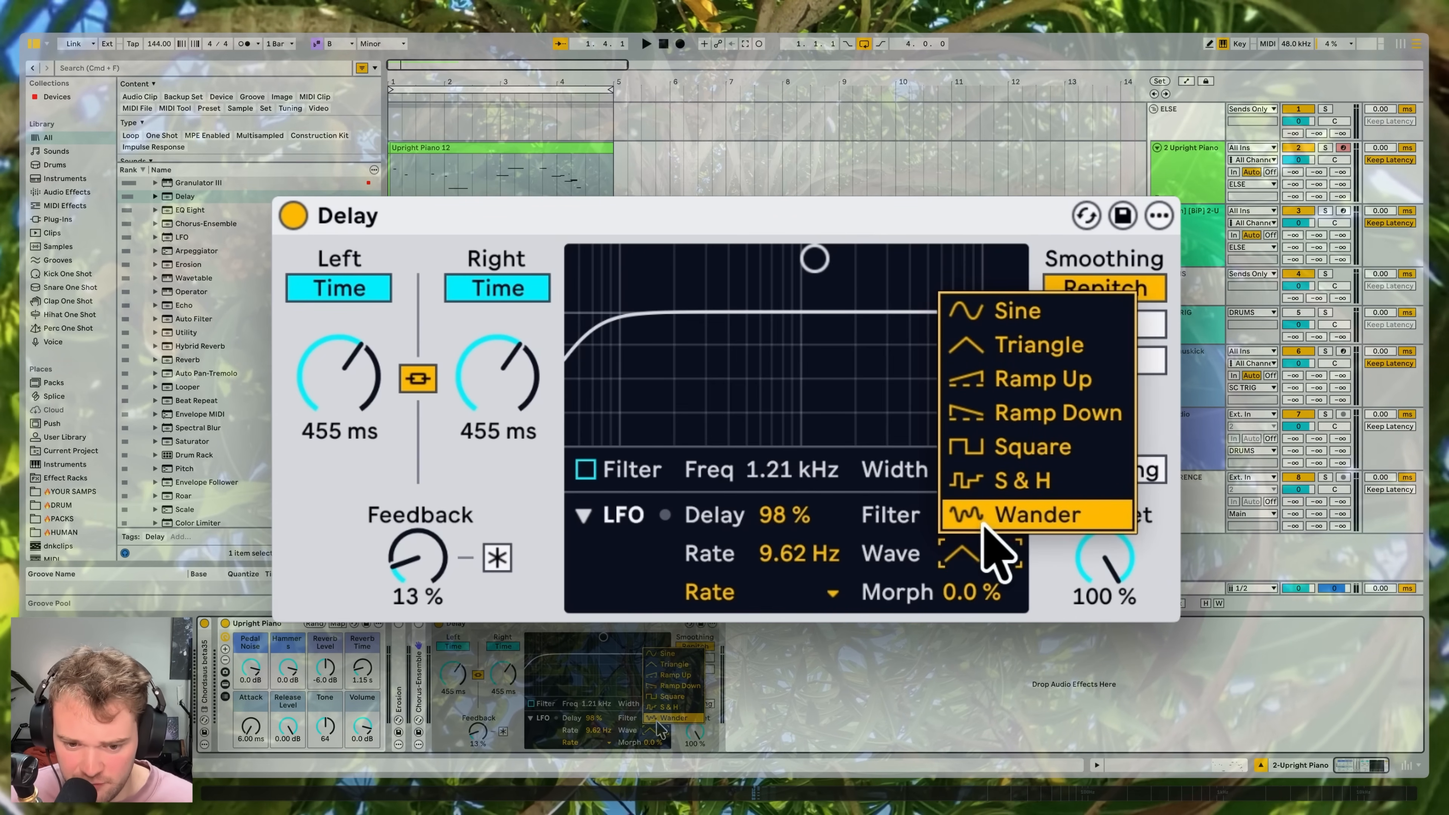
left_click(995, 528)
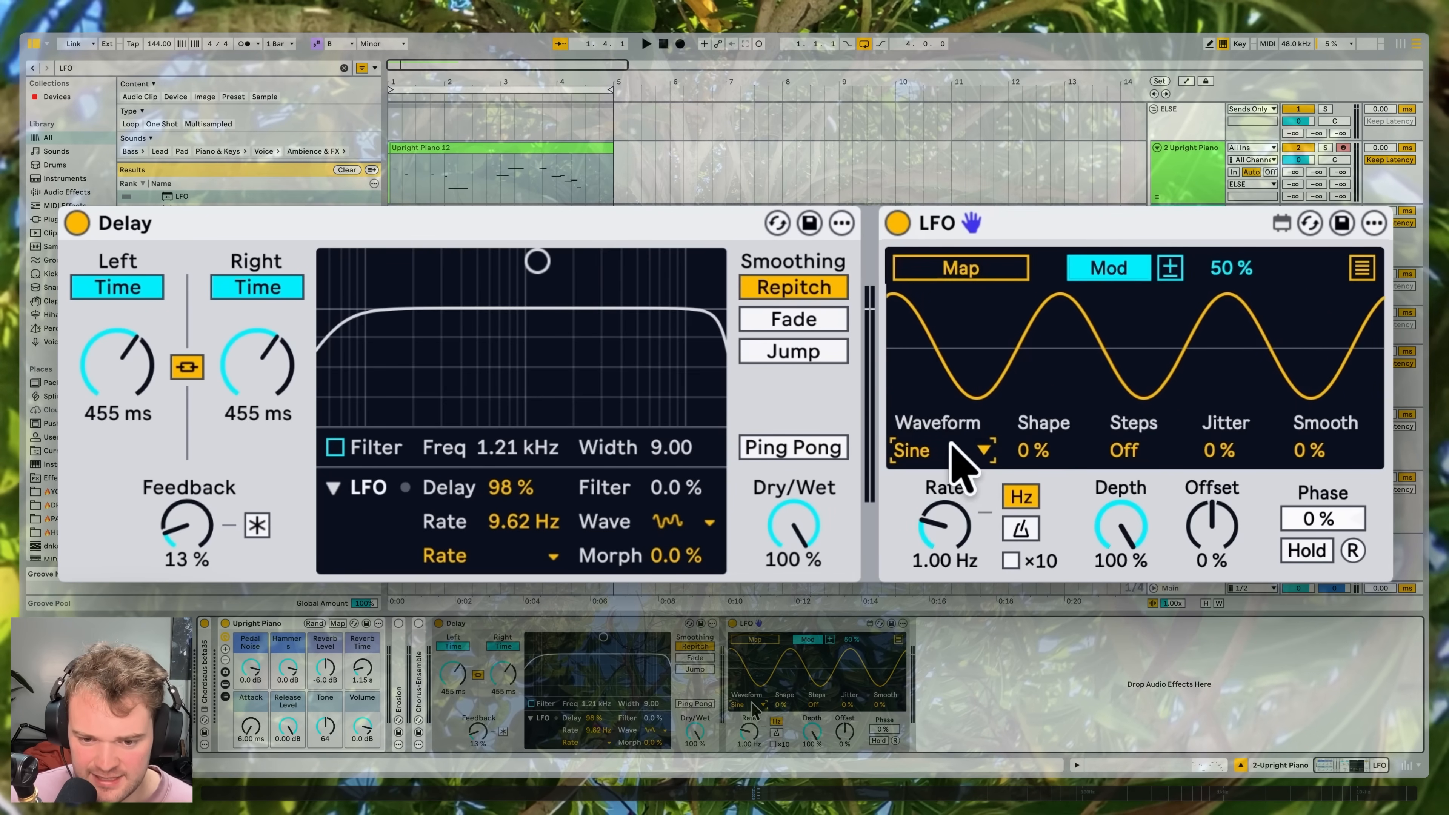
Step: Set the separate LFO device's waveform to Stray and map it to the Delay's left time with a 27 % maximum
left_click(959, 450)
left_click(959, 389)
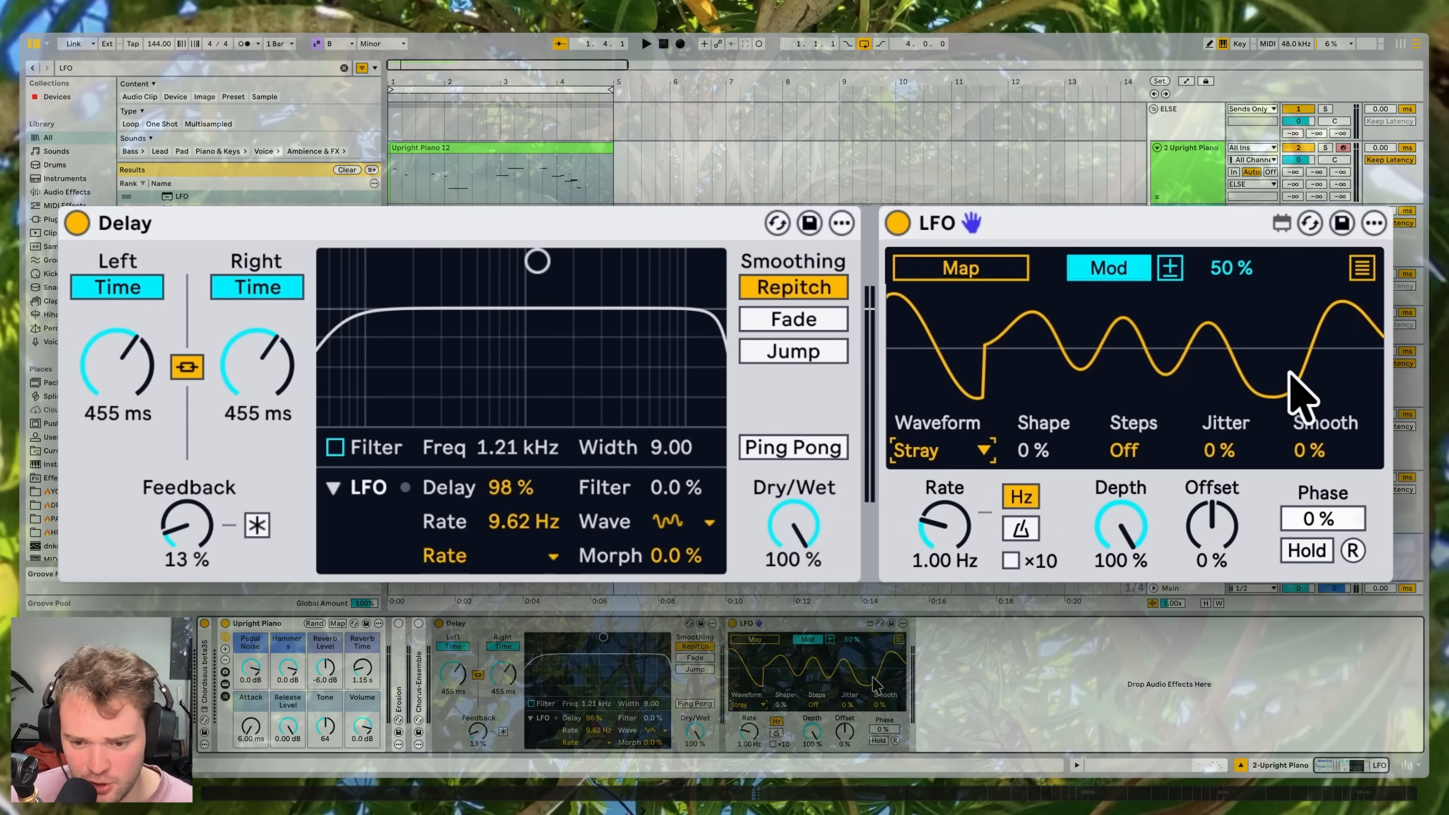
left_click(1080, 266)
left_click(990, 270)
left_click(97, 371)
left_click_drag(1305, 269, 1305, 315)
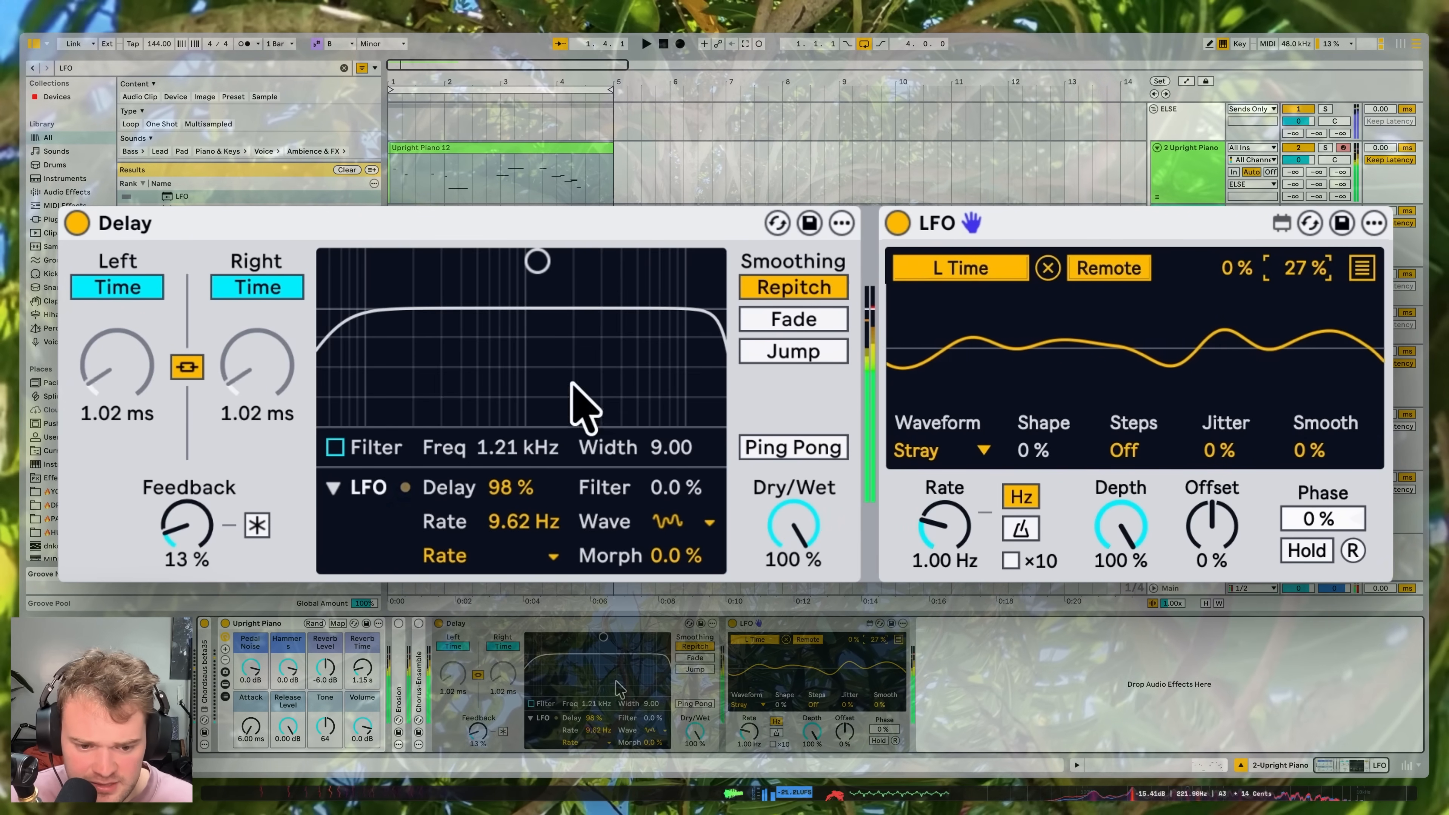
Step: Lower the Delay's feedback to 0 % and delete the separate LFO device
left_click_drag(201, 537, 200, 559)
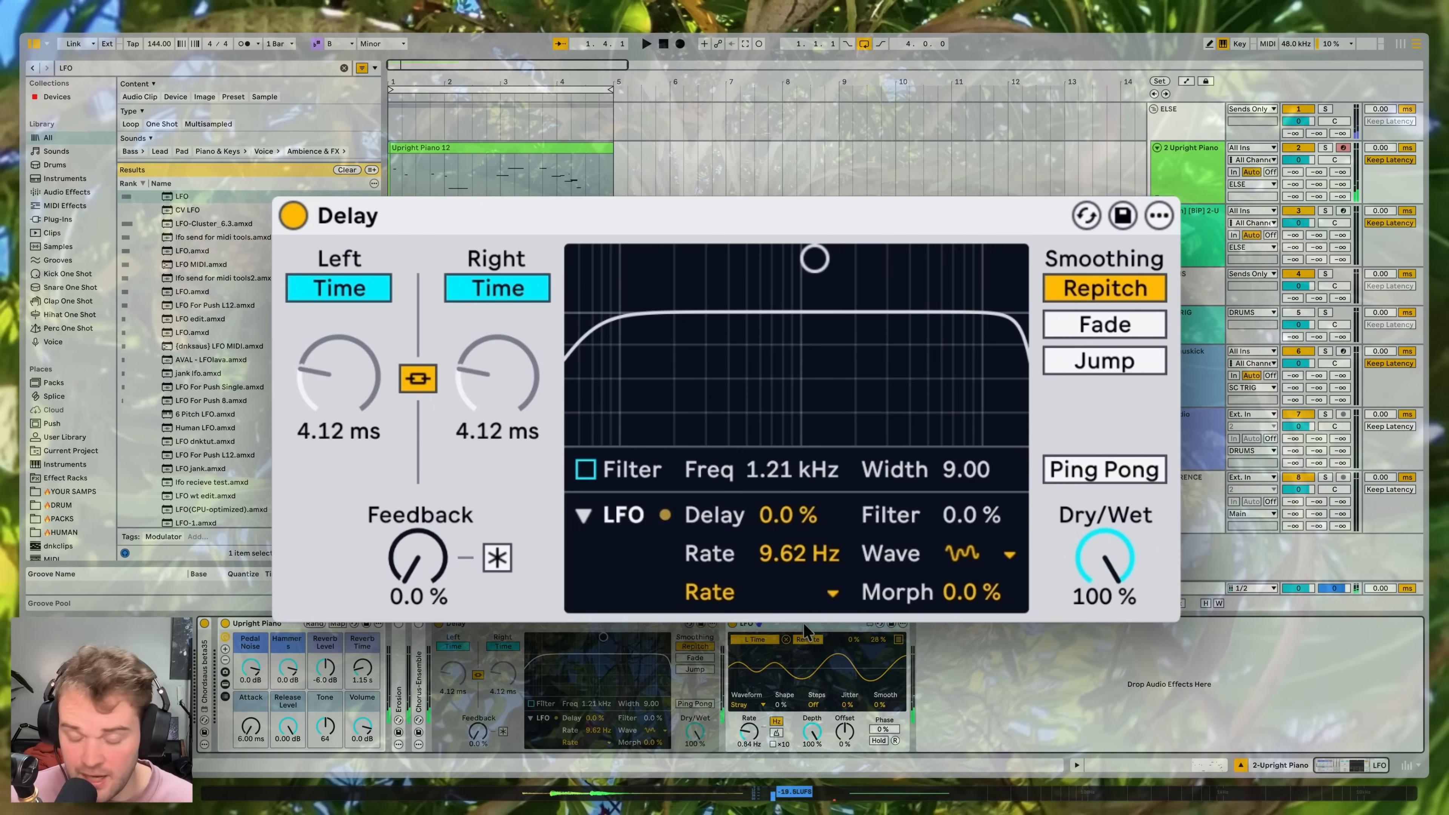
left_click(803, 622)
key("Delete")
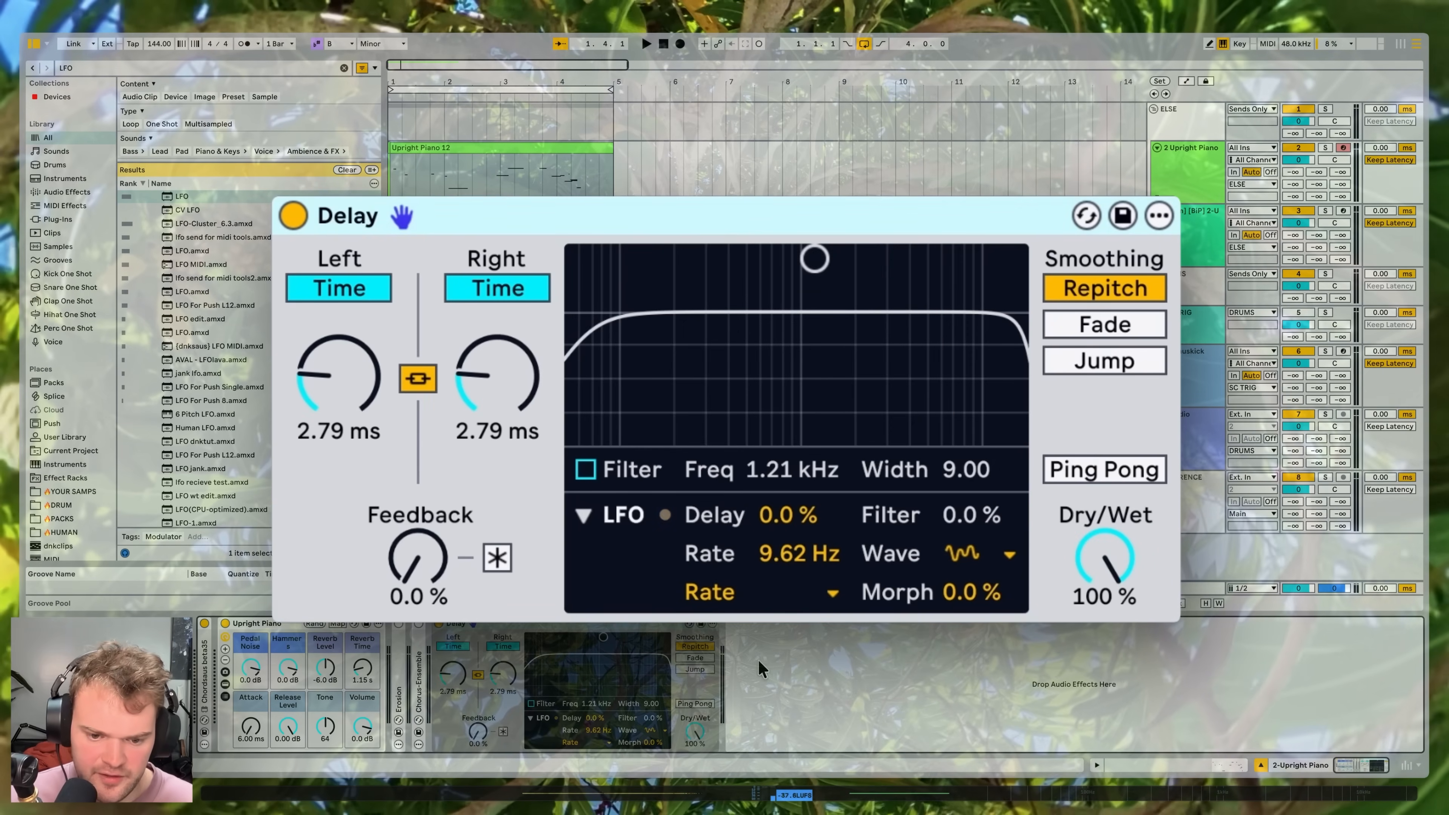
Step: Set the Delay's LFO modulation to 41 % at 8.45 Hz and raise the linked delay time to 21.6 ms
left_click(663, 730)
left_click(664, 731)
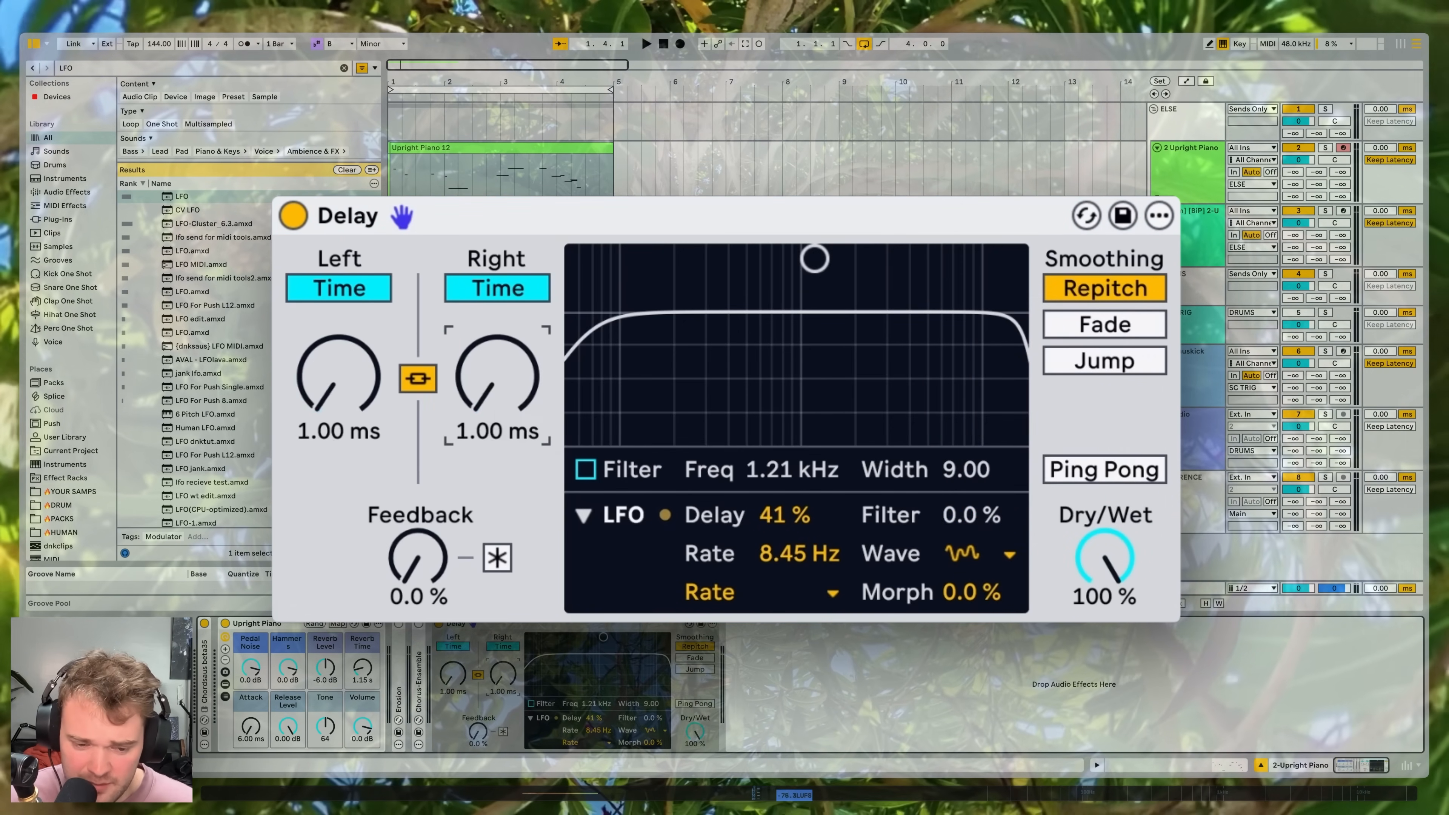
left_click_drag(502, 673, 503, 661)
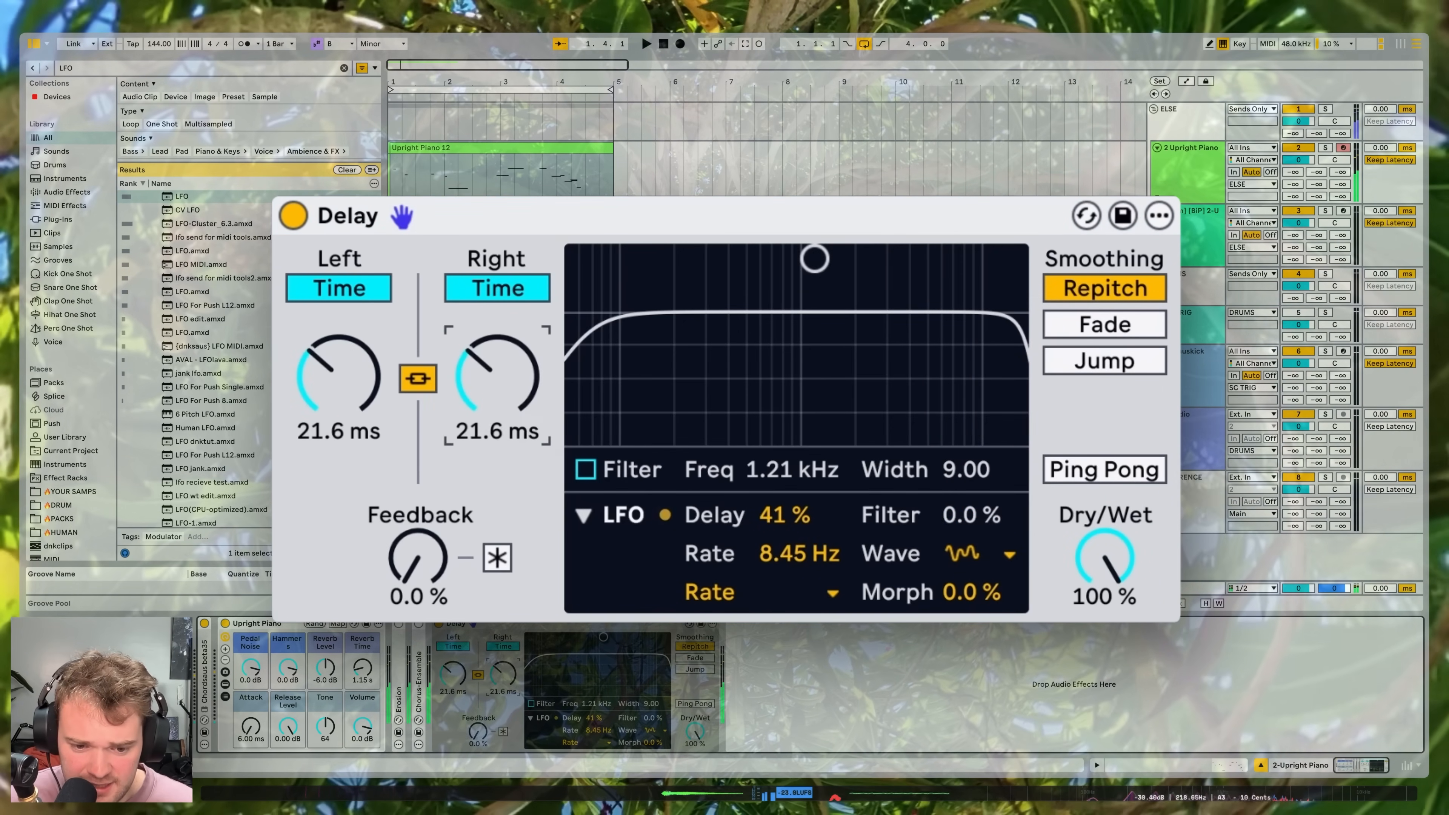
Step: Set the Delay's LFO modulation to 37 % at 4.42 Hz and save the device as the preset "Unstable Pitch Warble"
mouse_move(596, 719)
left_mouse_down()
mouse_move(599, 744)
mouse_move(594, 716)
left_mouse_up()
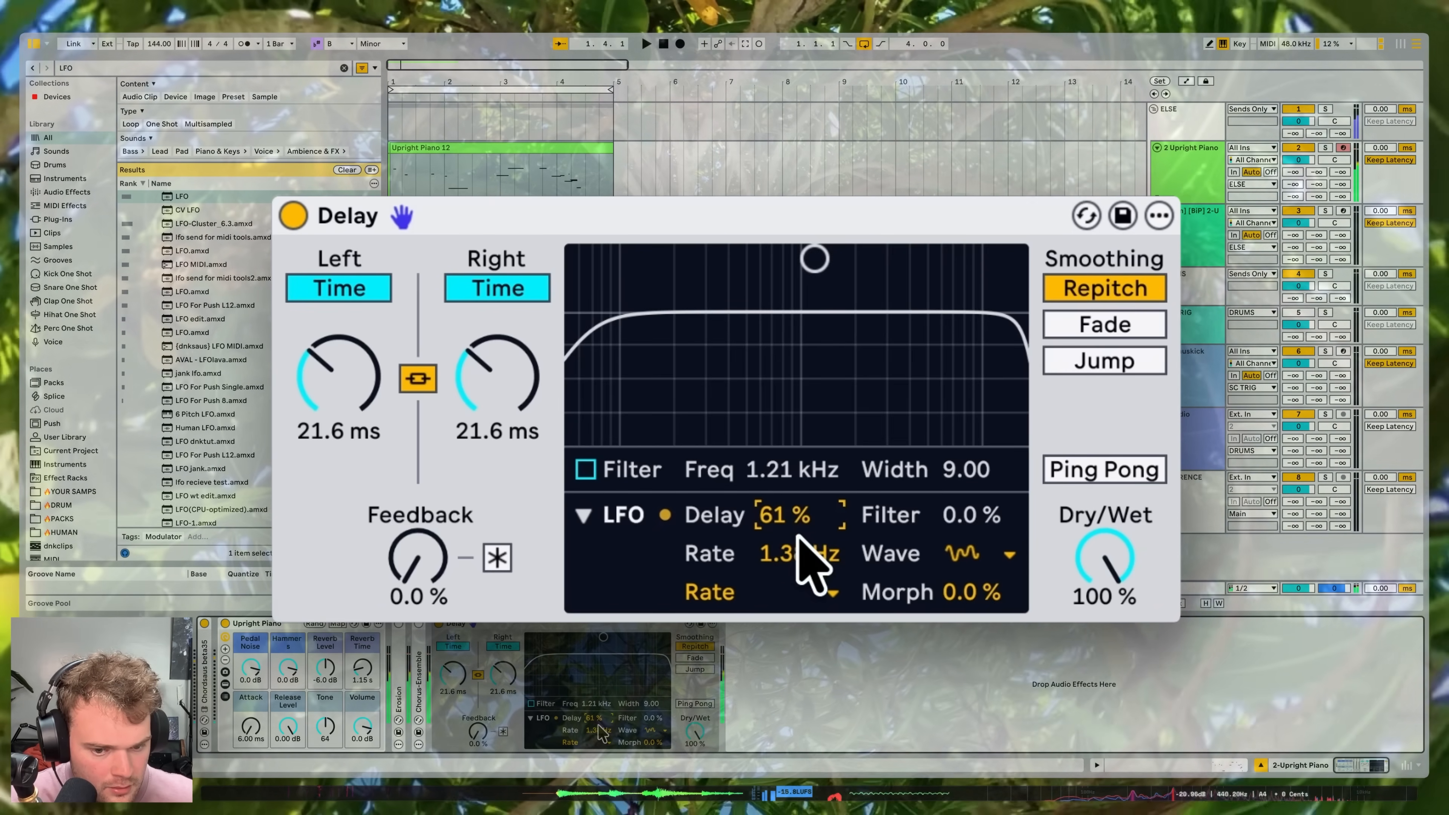
left_click_drag(598, 730, 597, 723)
left_click_drag(798, 554, 785, 528)
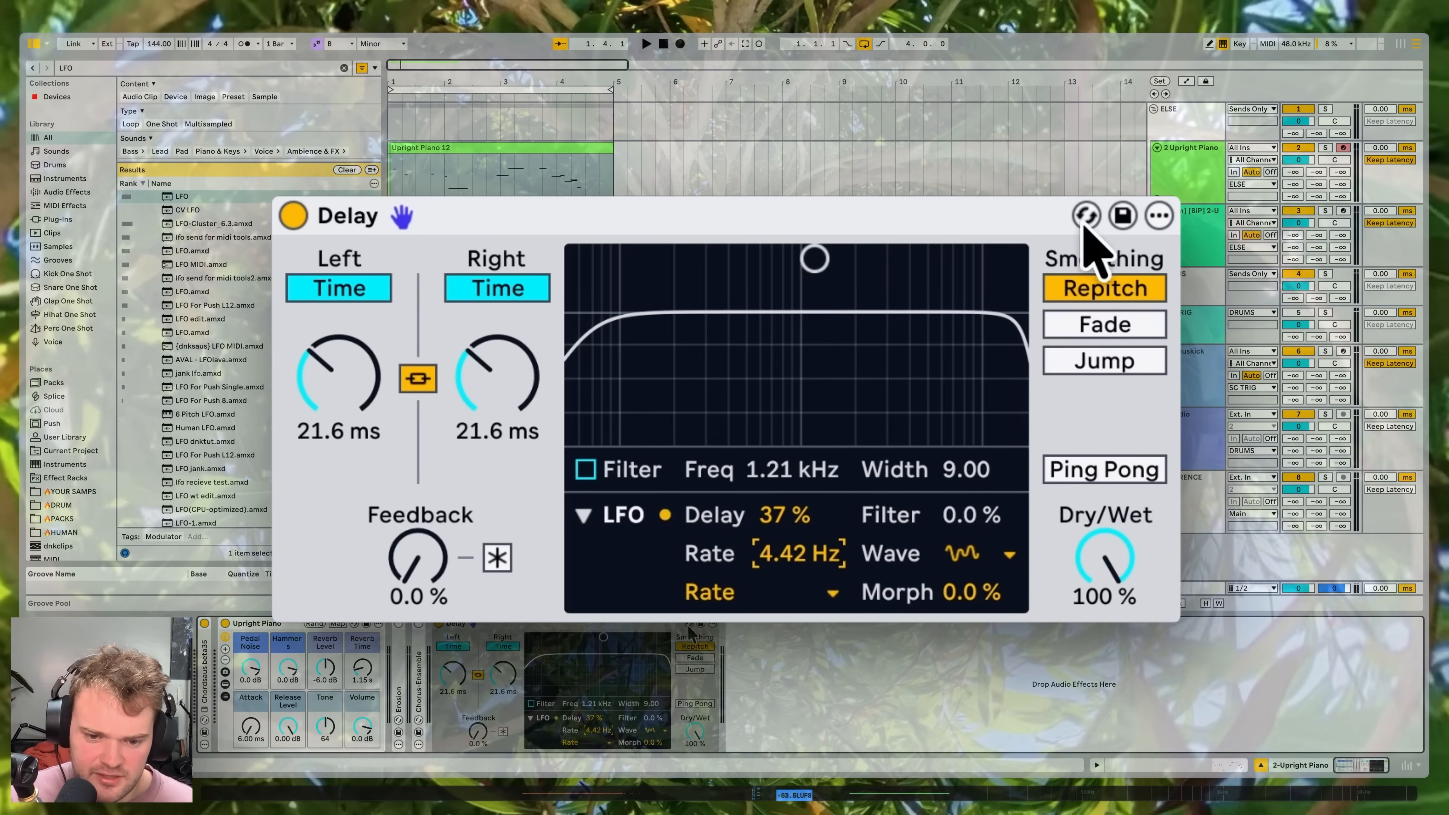
left_click(701, 623)
type("Unstable Pitch Warble\\")
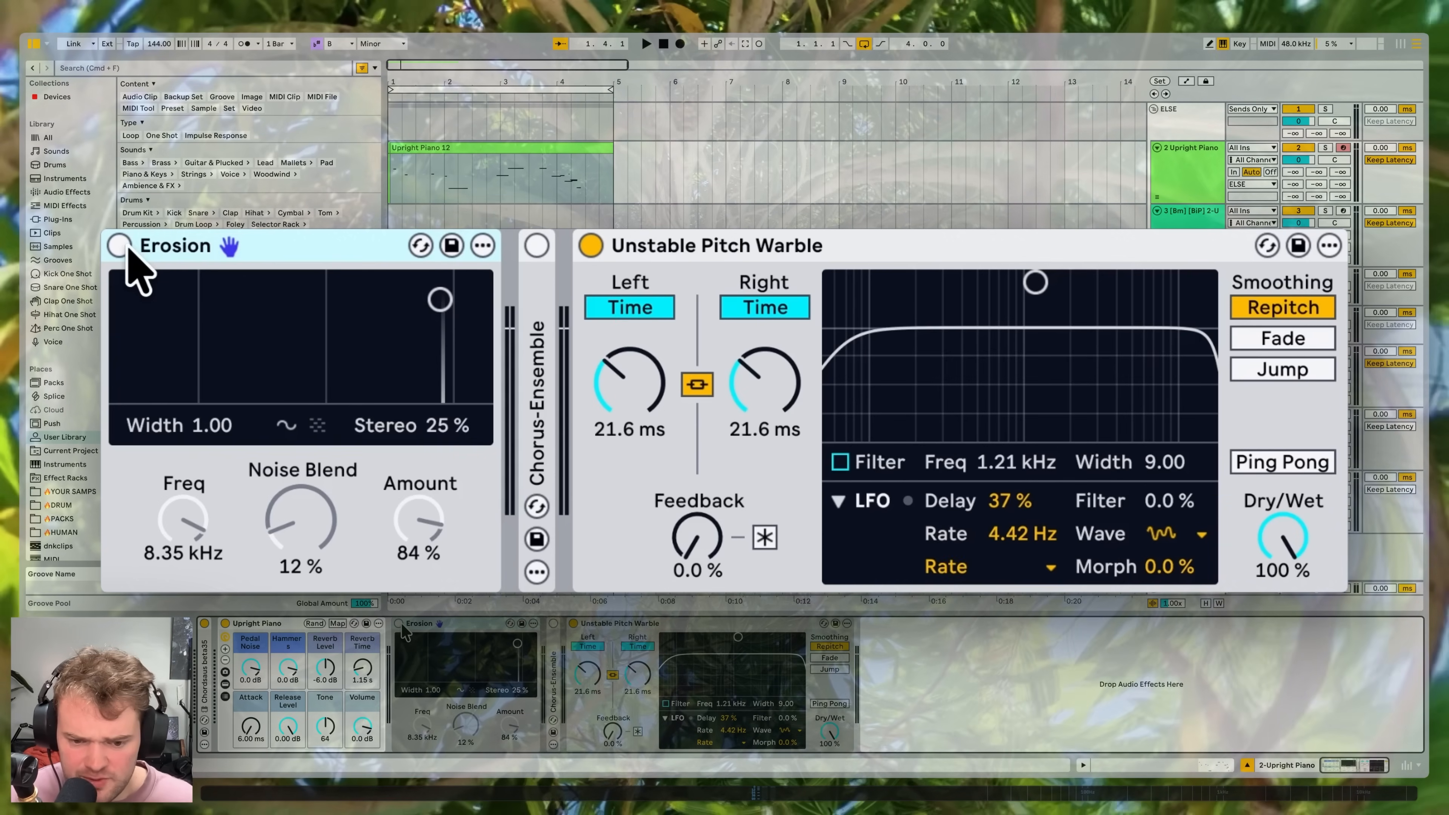
Step: Turn on Erosion at 10.8 kHz with a 68 % amount, and set the Unstable Pitch Warble LFO's delay modulation to 40 %
left_click(119, 246)
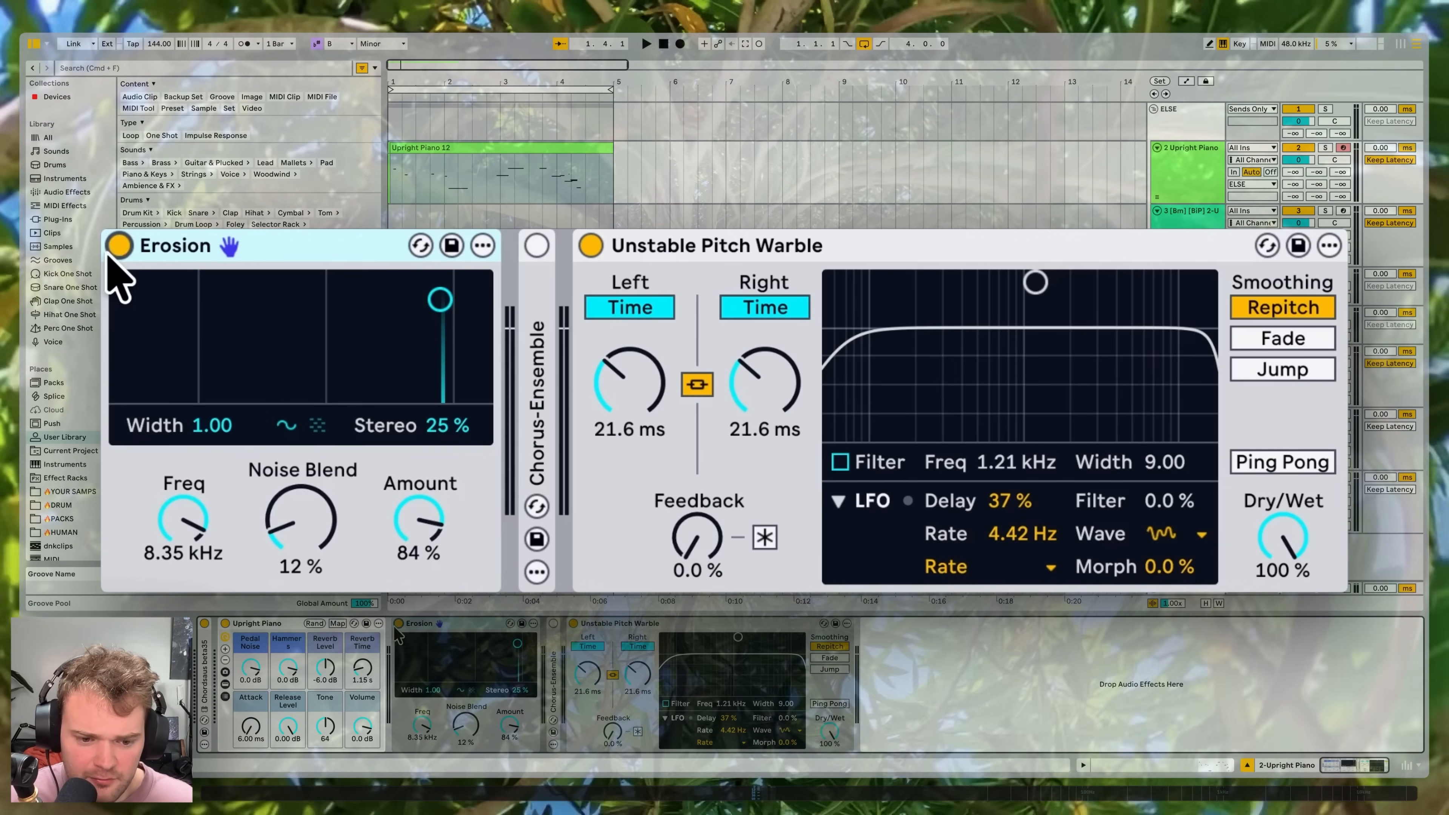
left_click_drag(440, 300, 453, 316)
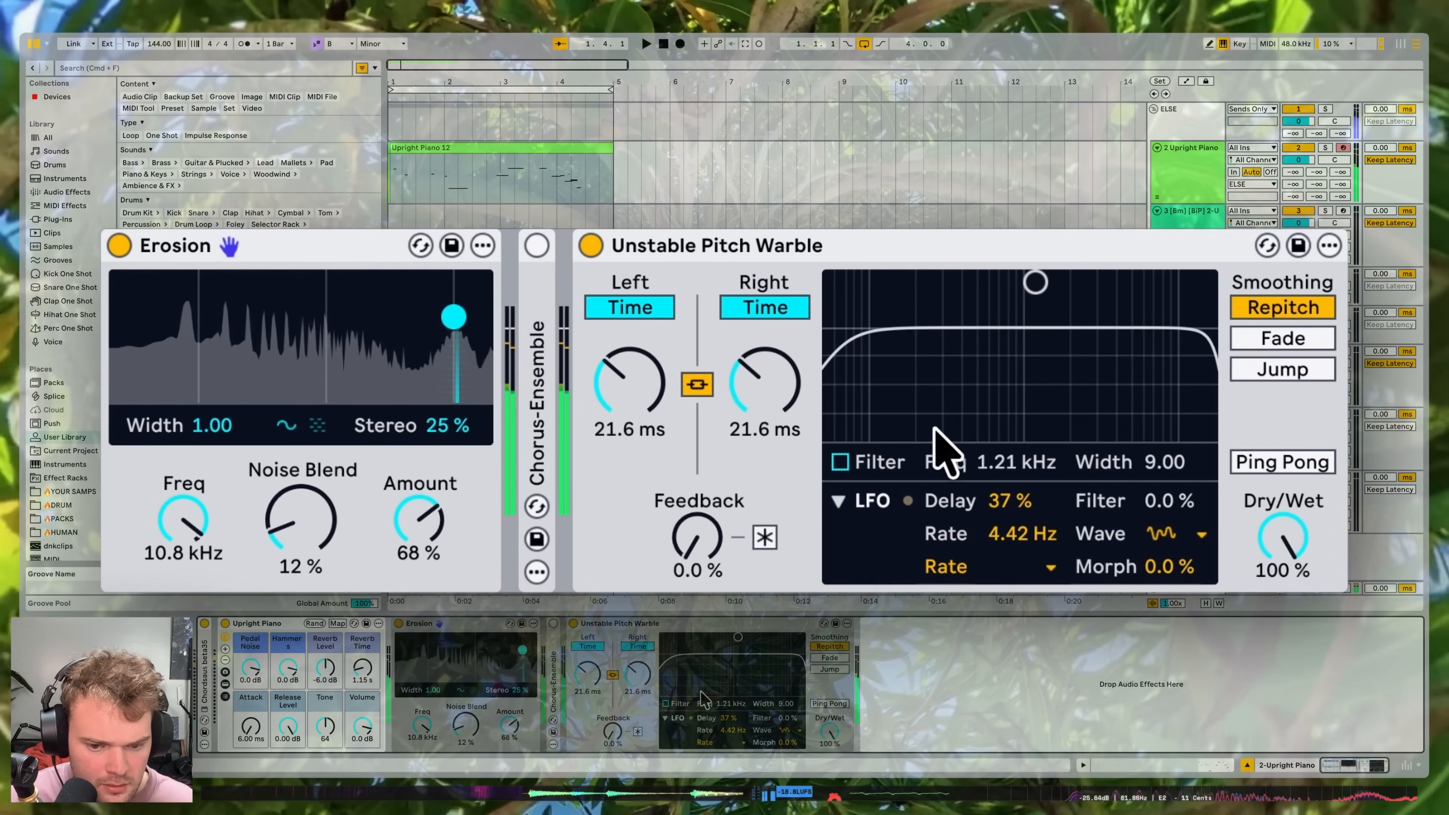
left_click_drag(1010, 501, 1010, 497)
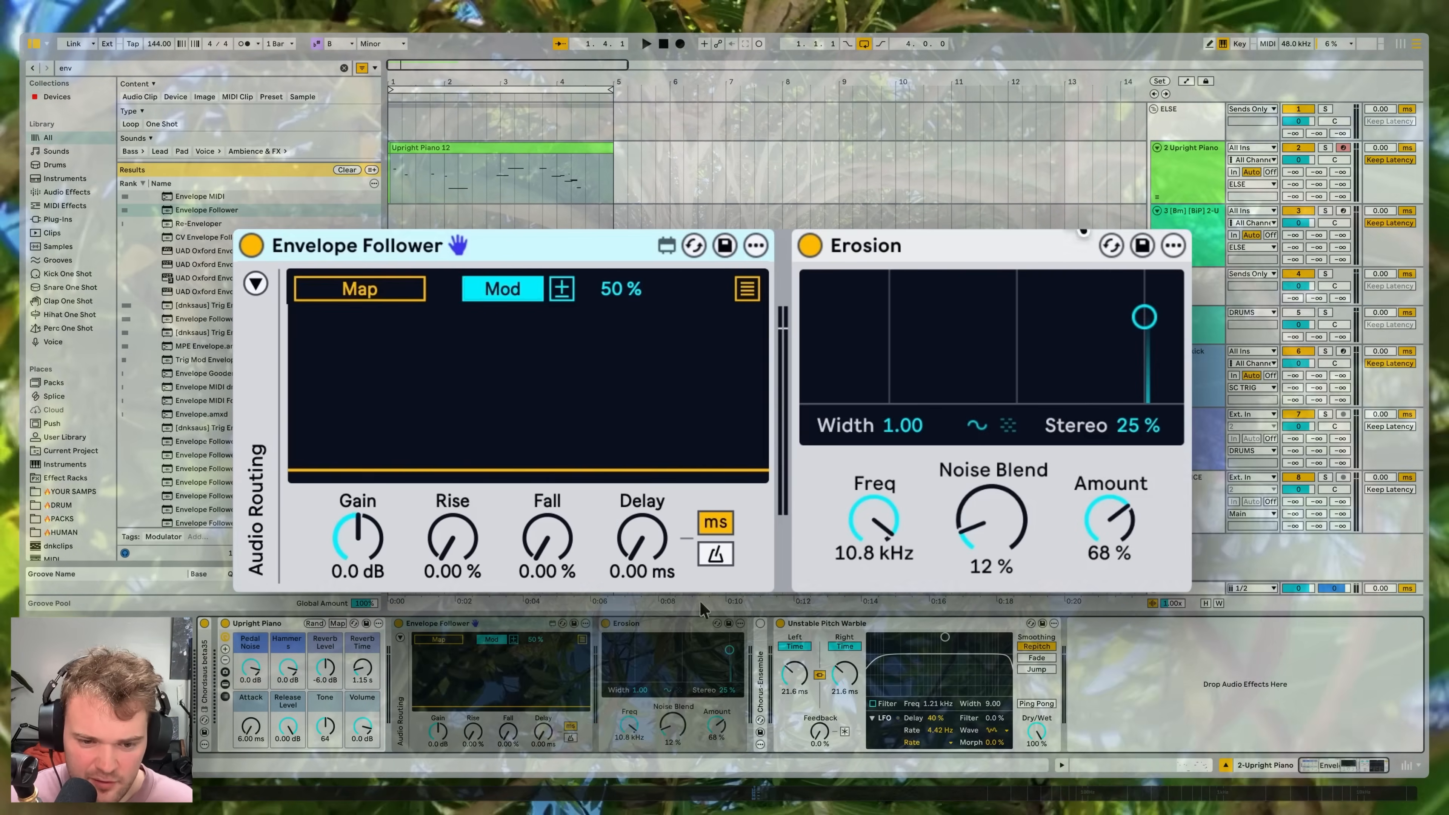
Step: Map the Envelope Follower to Erosion's Amount in Remote mode and shape it with 8.6 dB gain and 24.4 % fall
left_click(514, 294)
left_click(367, 287)
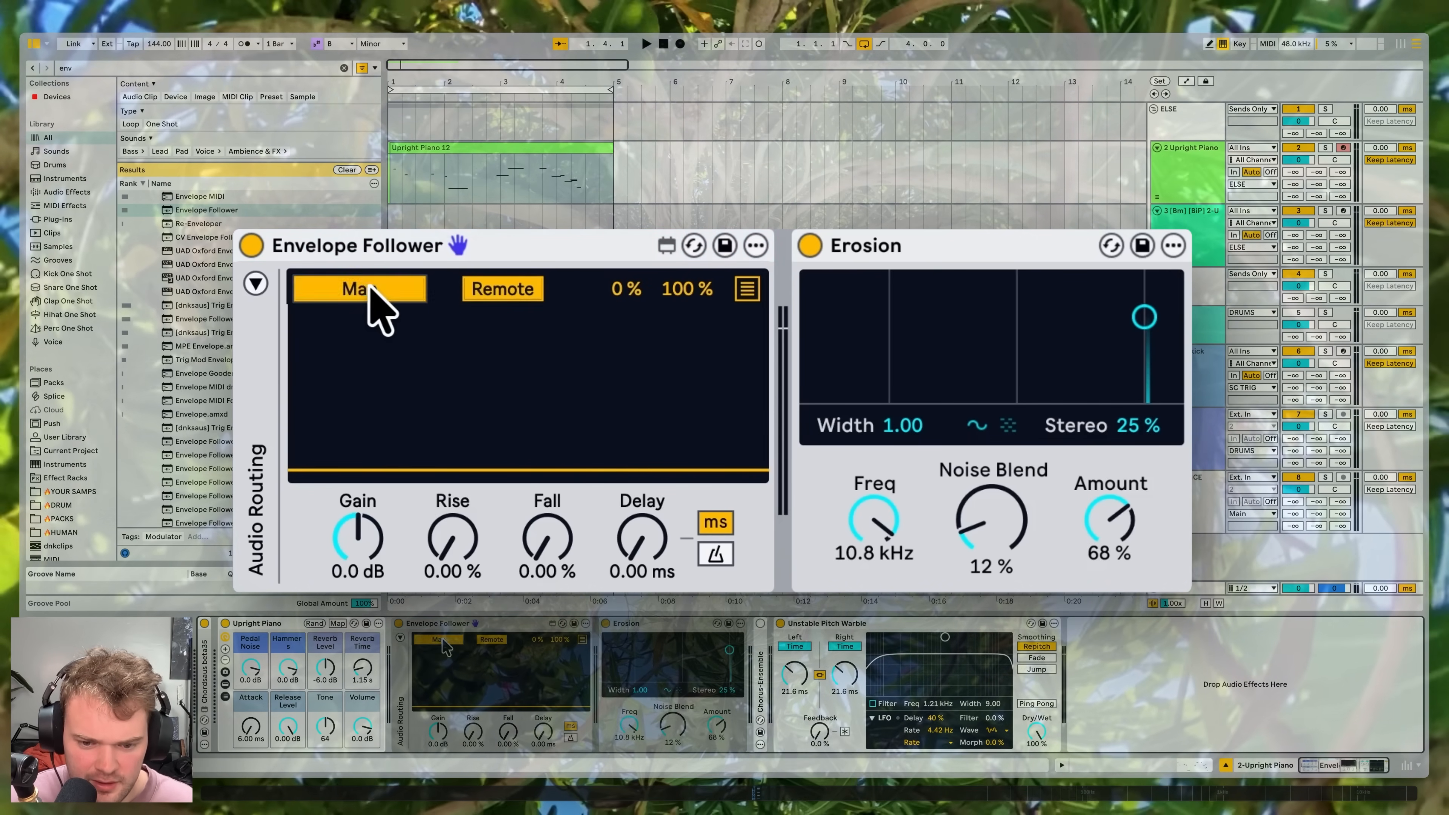
left_click(1118, 528)
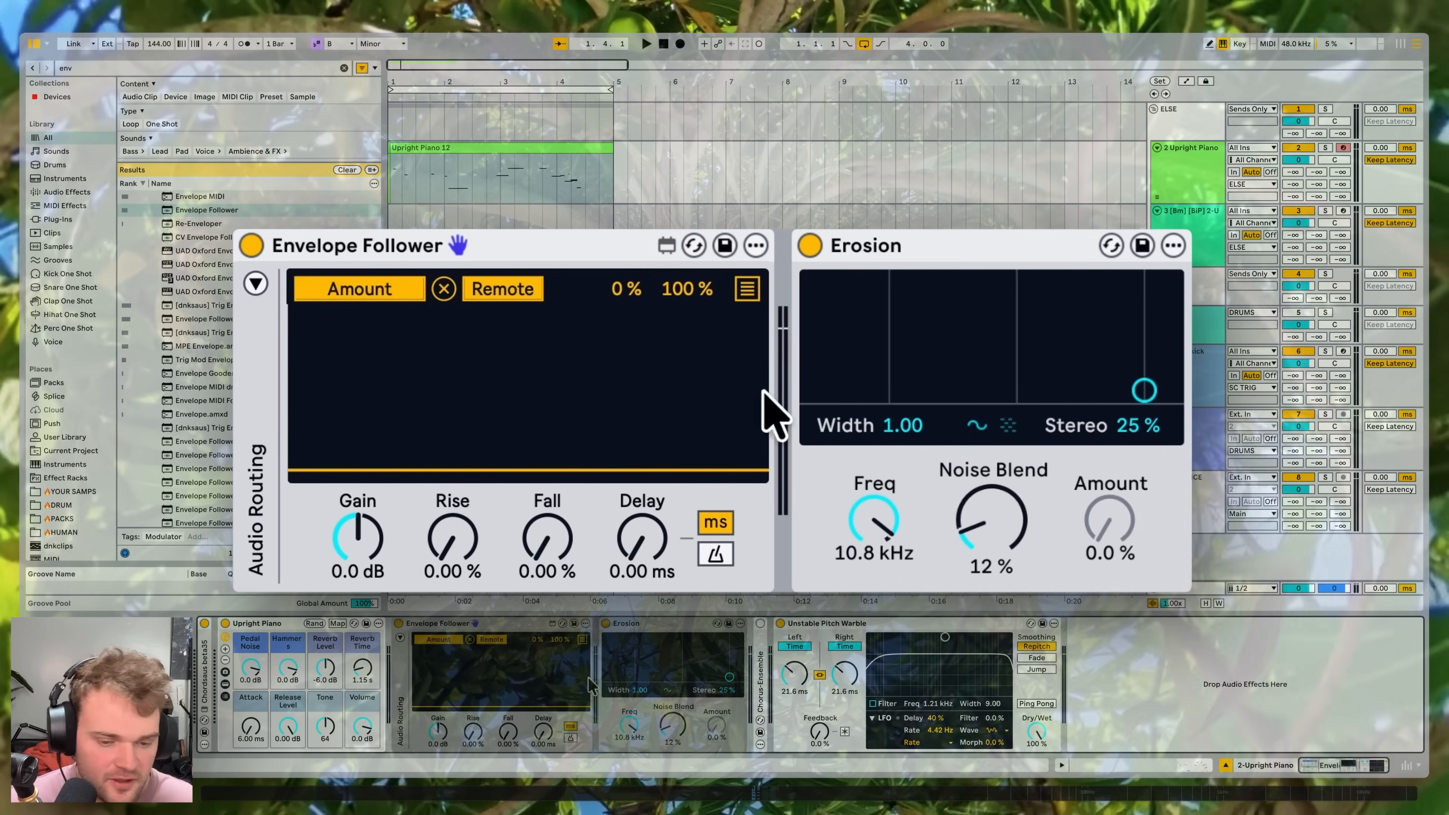
key("space")
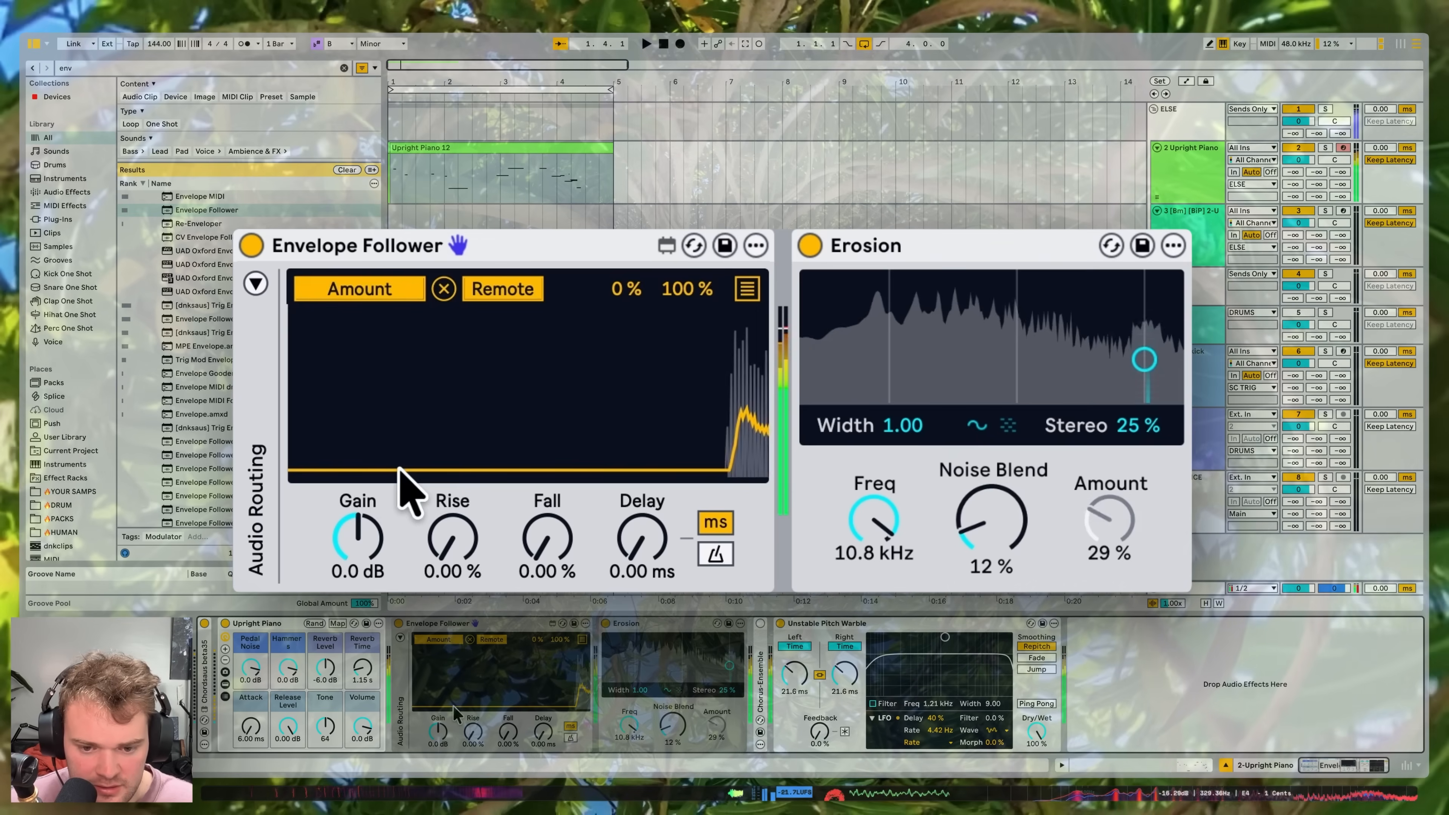
mouse_move(446, 732)
left_mouse_down()
mouse_move(447, 714)
mouse_move(524, 722)
mouse_move(441, 732)
left_mouse_up()
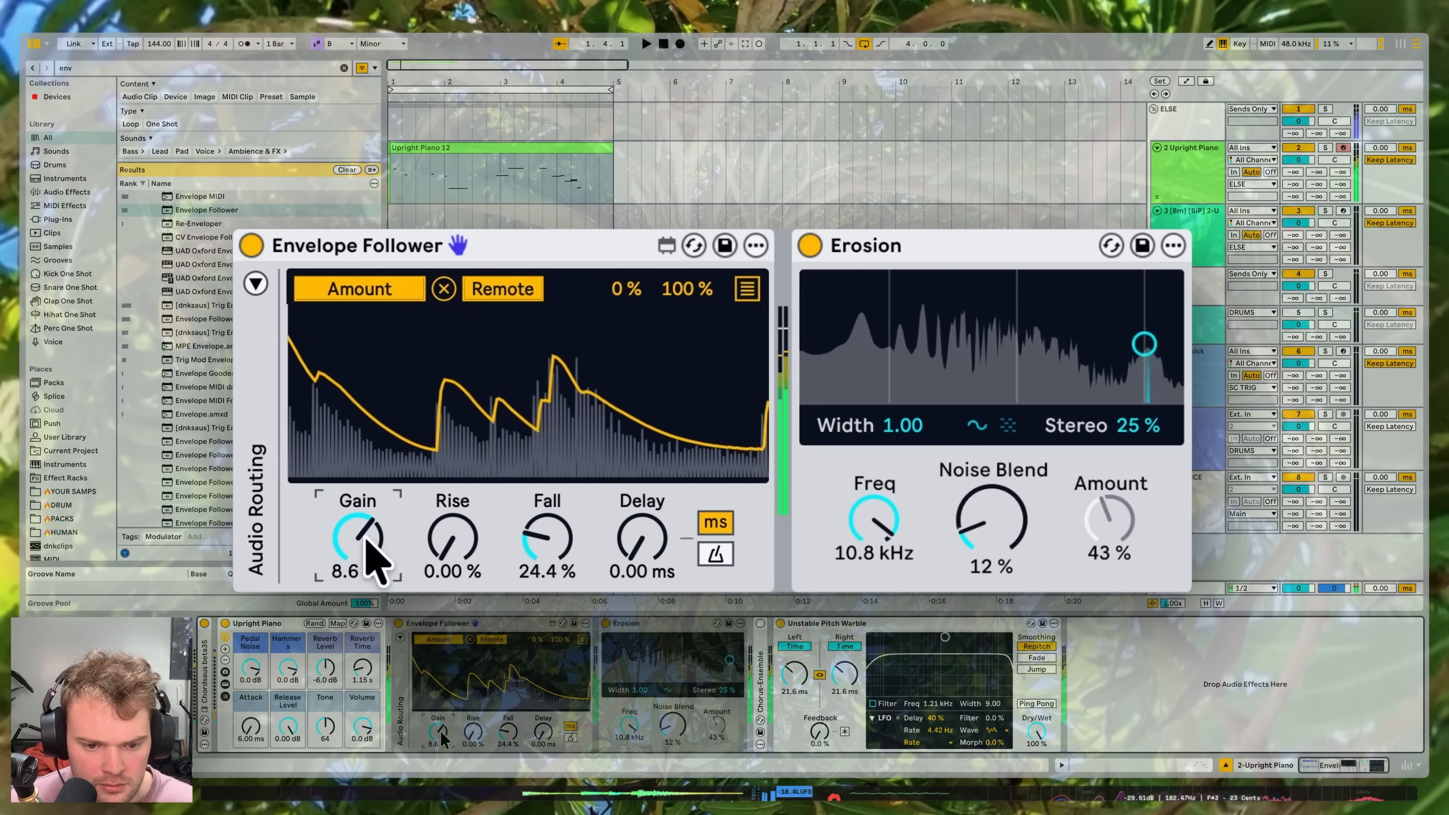
Step: Map the Envelope Follower to Erosion's Noise Blend in Remote mode, adjust that mapping's range, and set Erosion's frequency to 9.94 kHz
left_click_drag(629, 726, 672, 716)
left_click(754, 288)
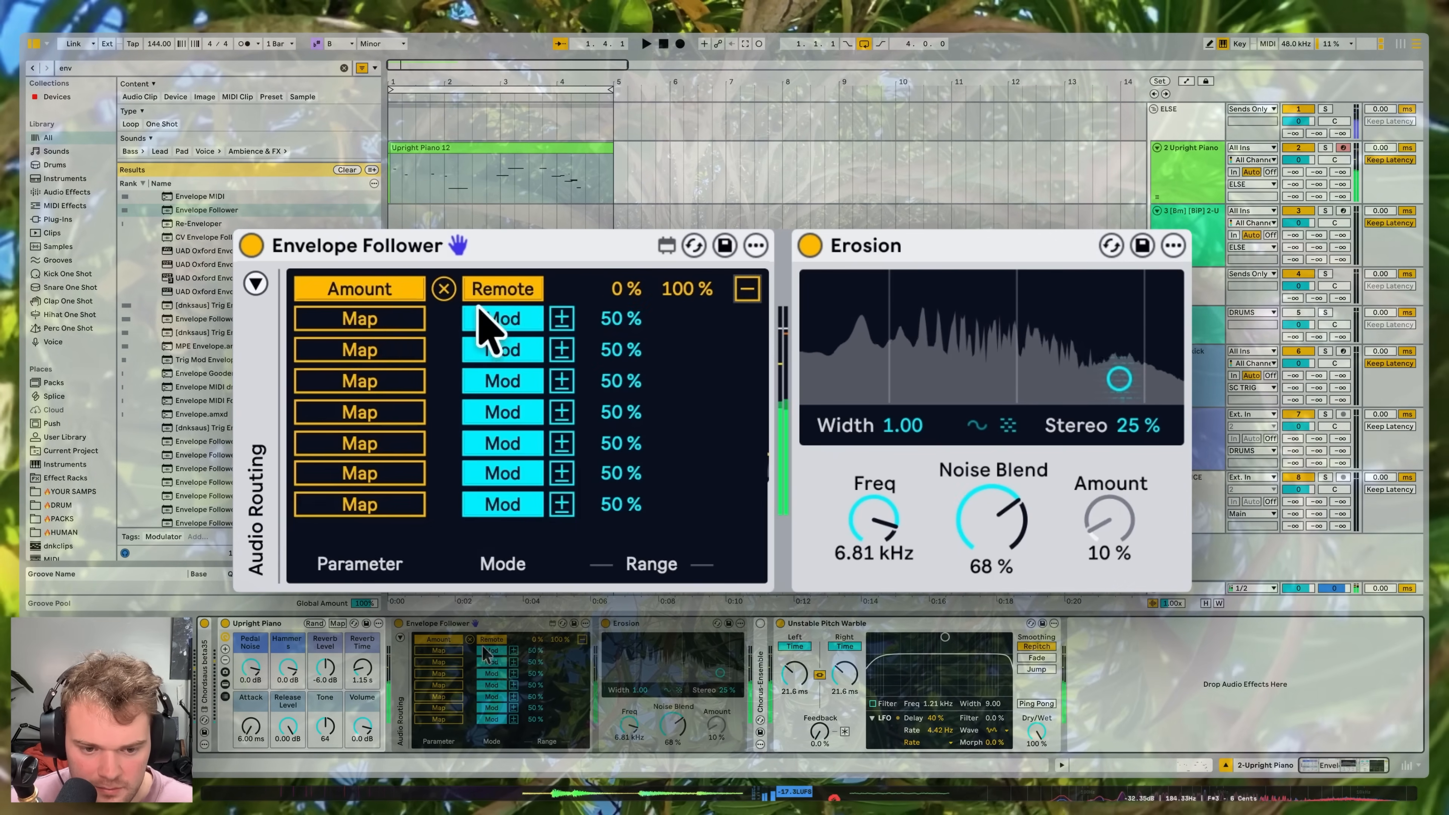
left_click(482, 319)
left_click(379, 319)
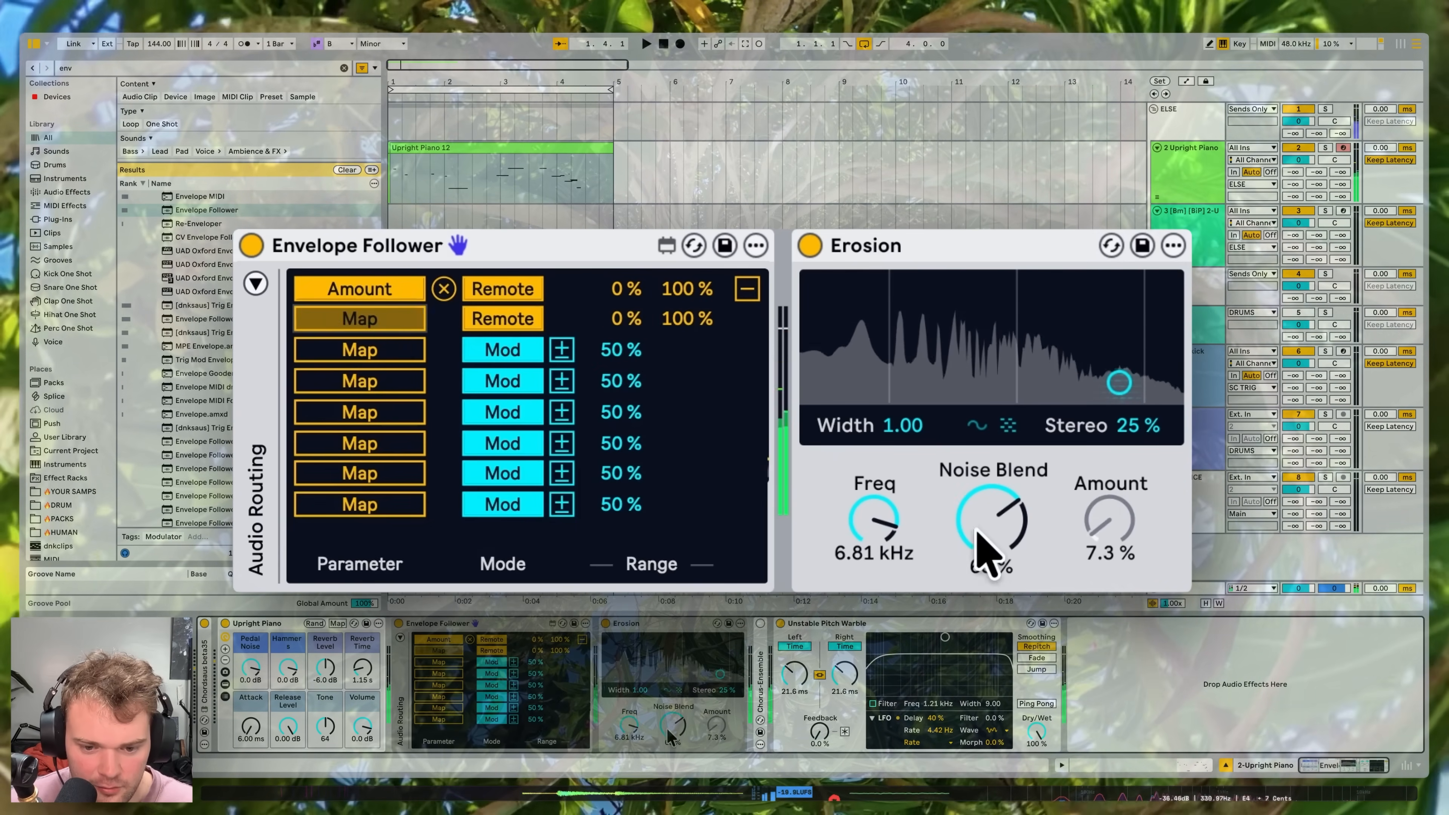
left_click(1009, 516)
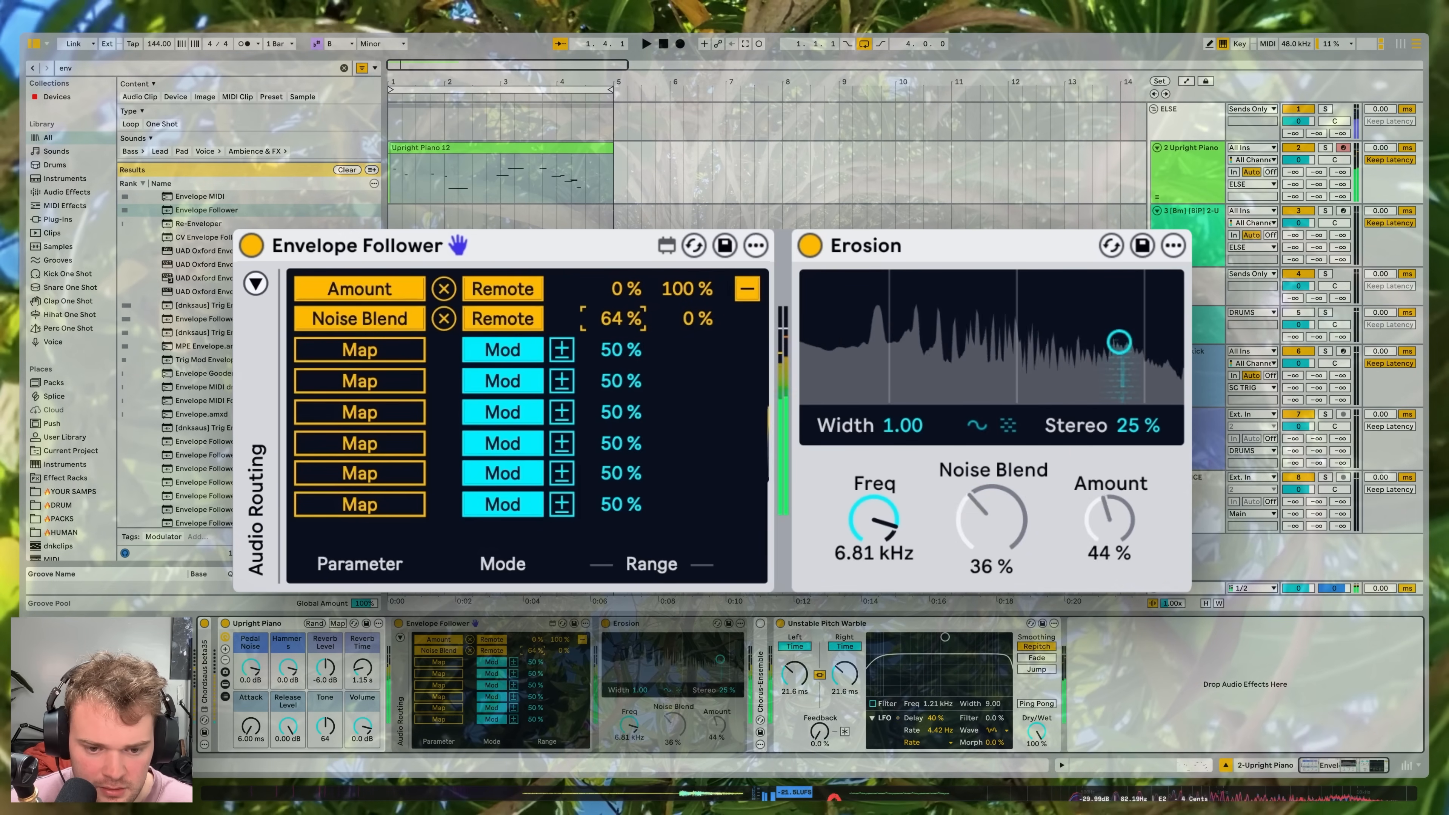
left_click_drag(623, 310, 714, 309)
left_click(746, 288)
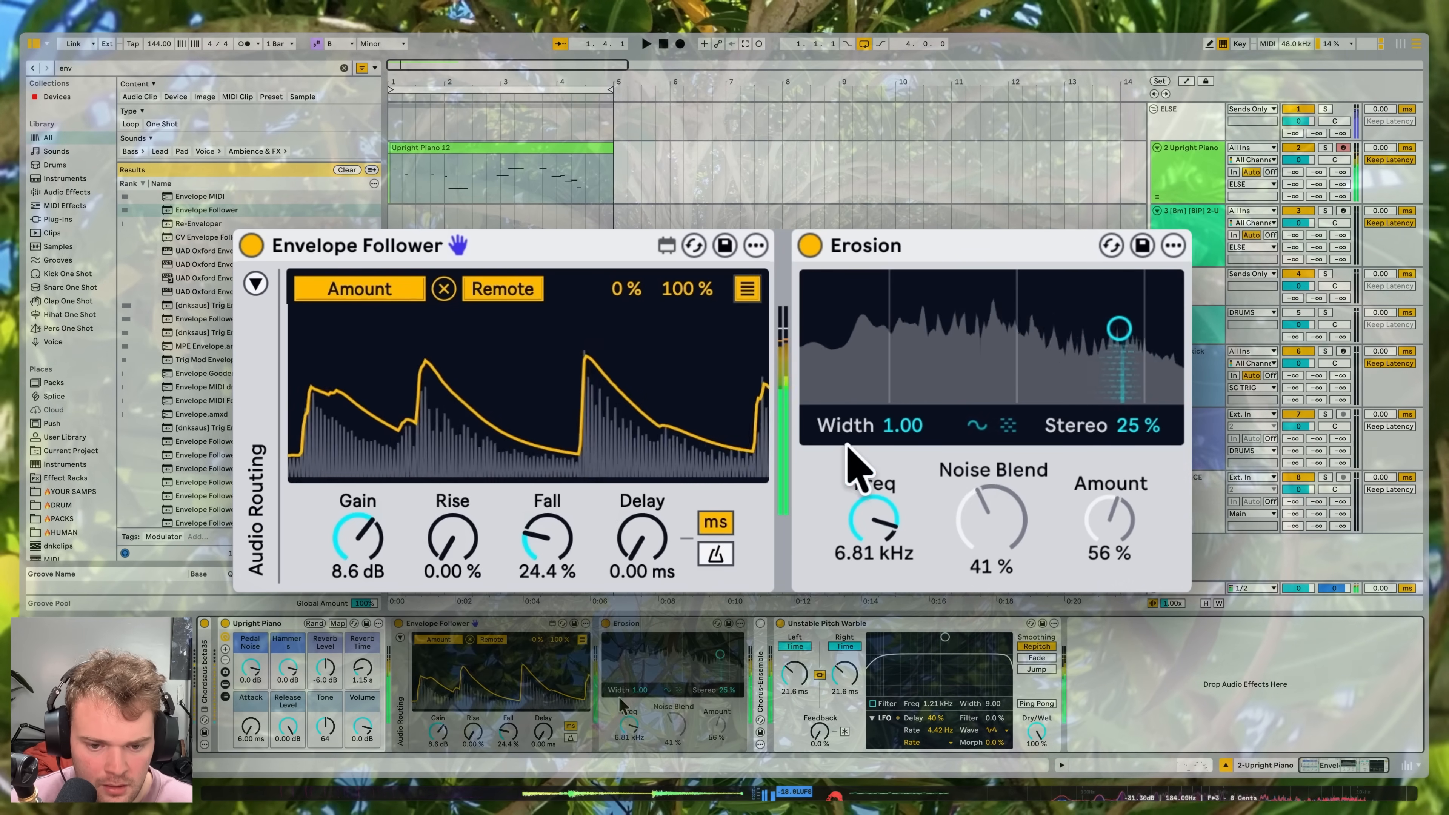
left_click_drag(850, 463, 851, 436)
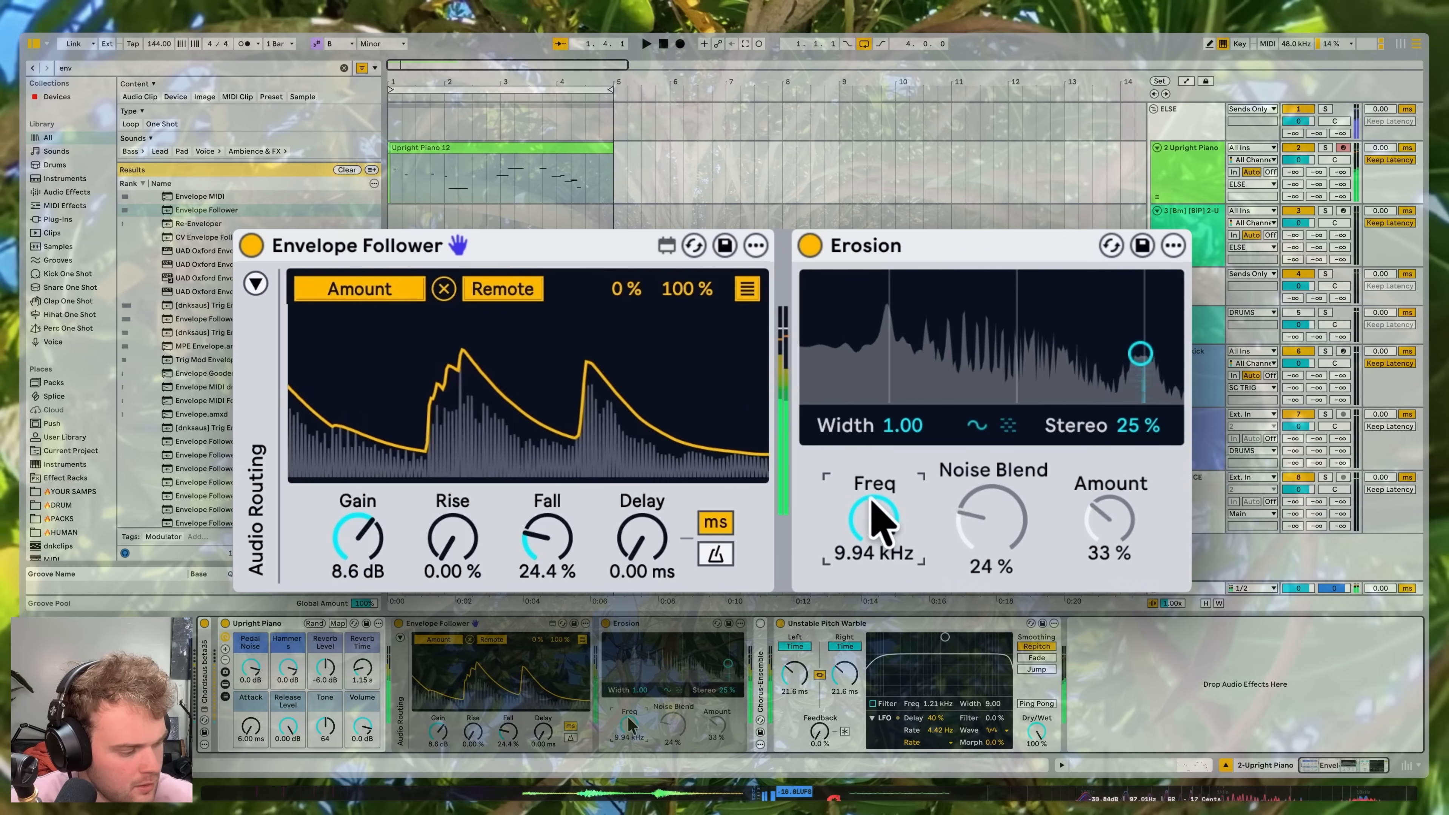
left_click_drag(523, 564, 523, 539)
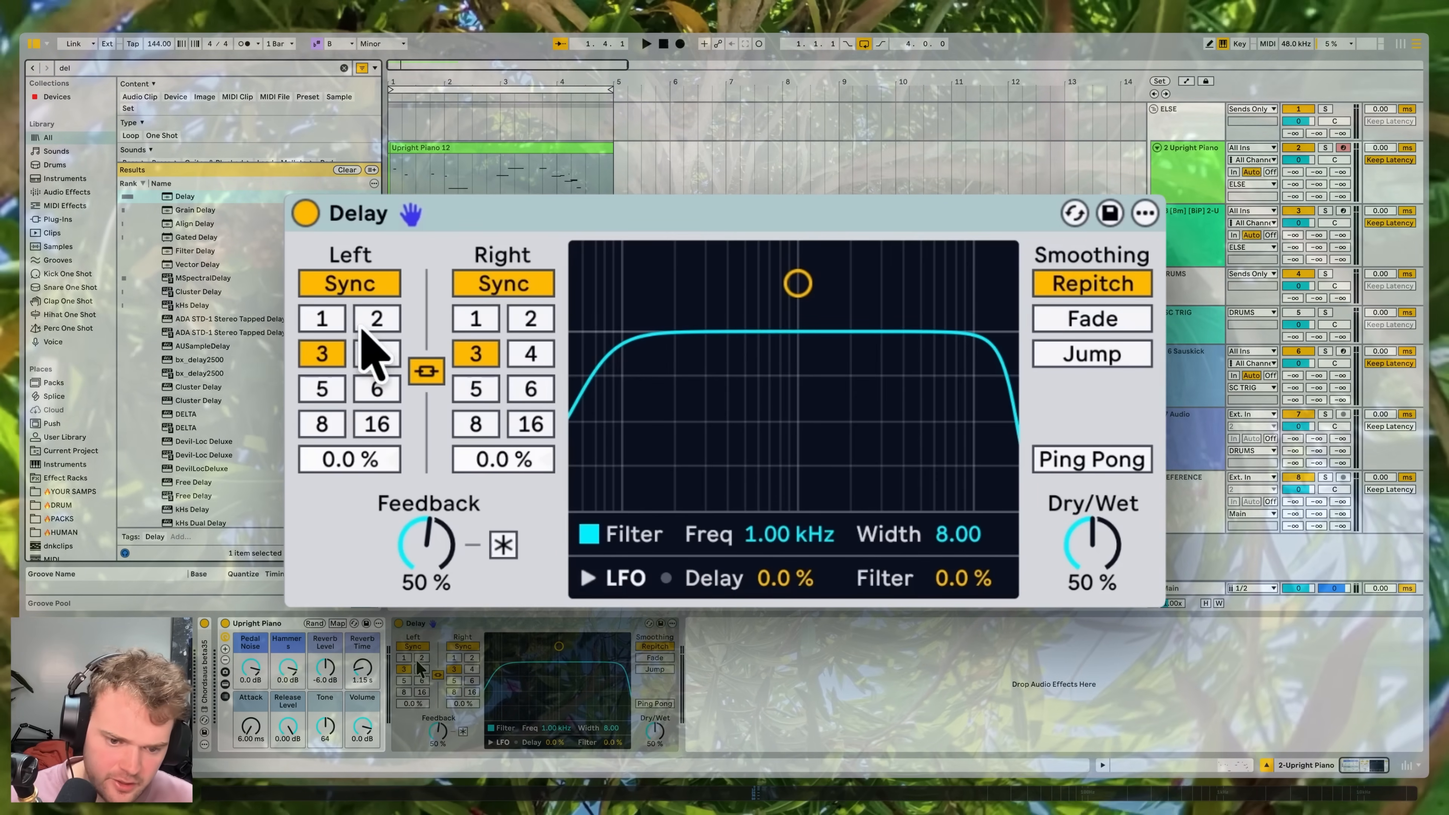
Step: Set up the new Delay in Time mode with Fade smoothing, 0 % feedback and 100 % dry/wet
left_click_drag(427, 546, 427, 597)
left_click_drag(1092, 543, 1093, 492)
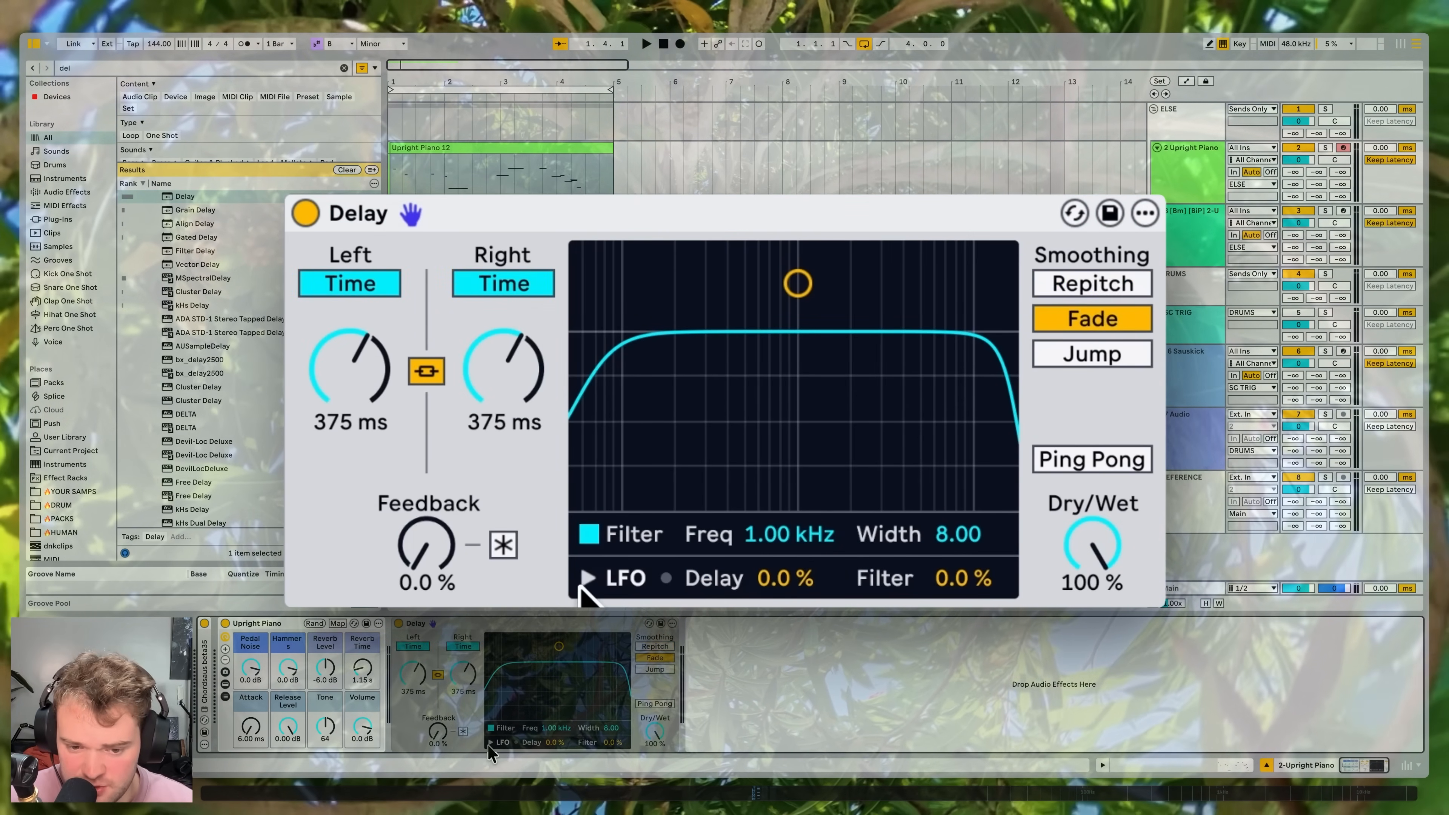
Step: Set the Delay's LFO to an S & H wave synced at 1/4 with 100 % delay modulation, and turn off the filter
left_click(489, 742)
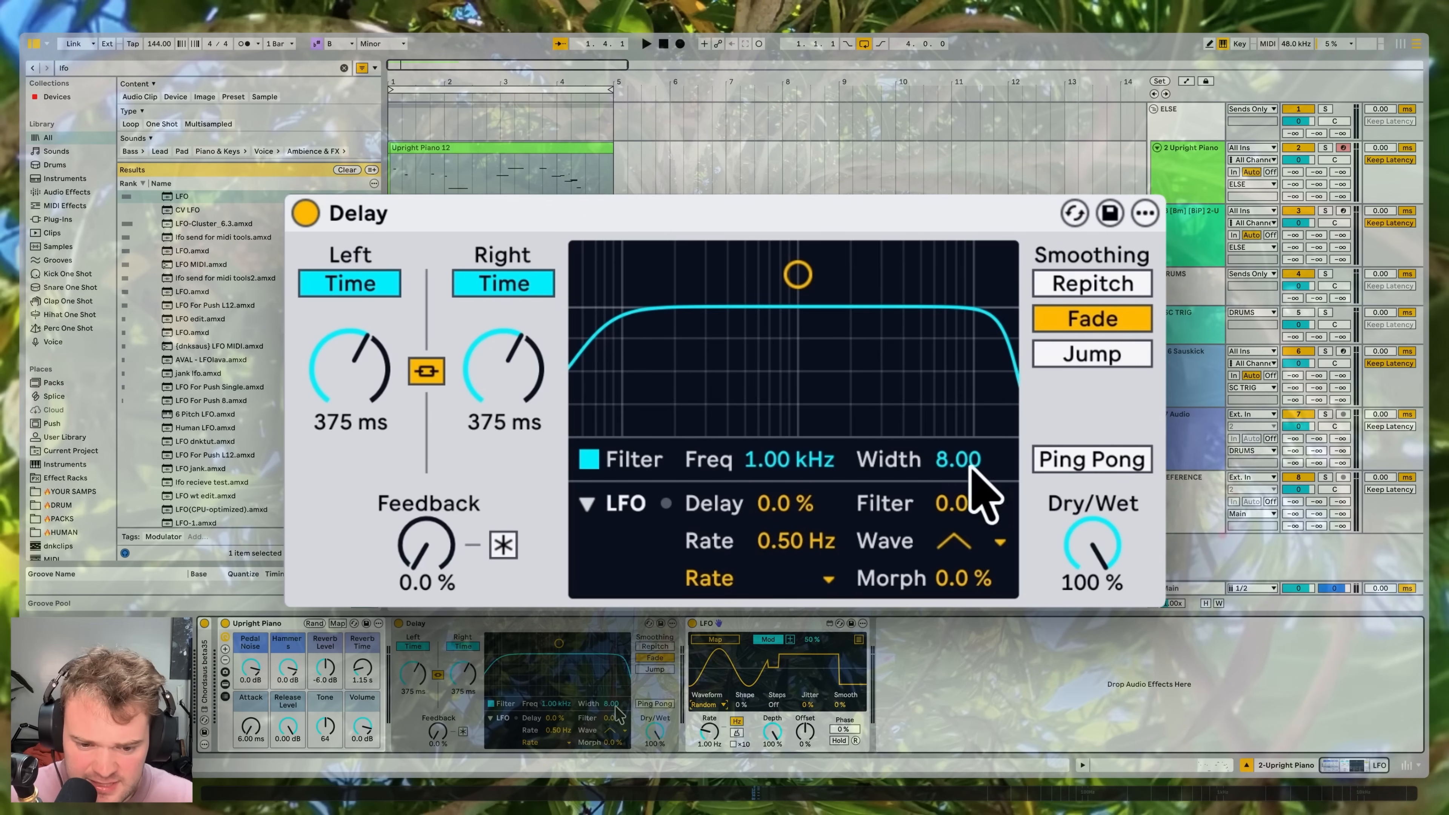
left_click(613, 731)
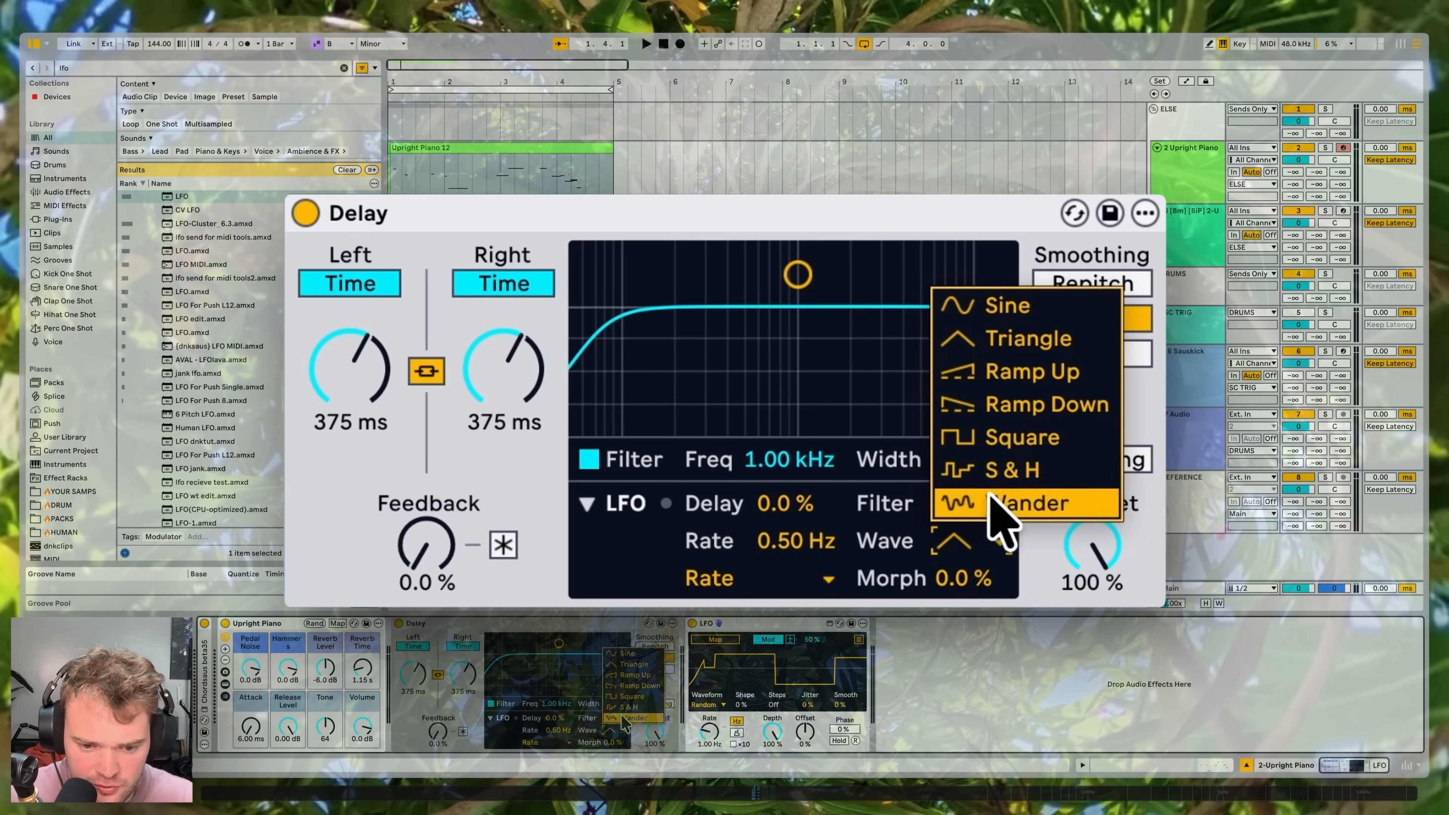
left_click(1005, 471)
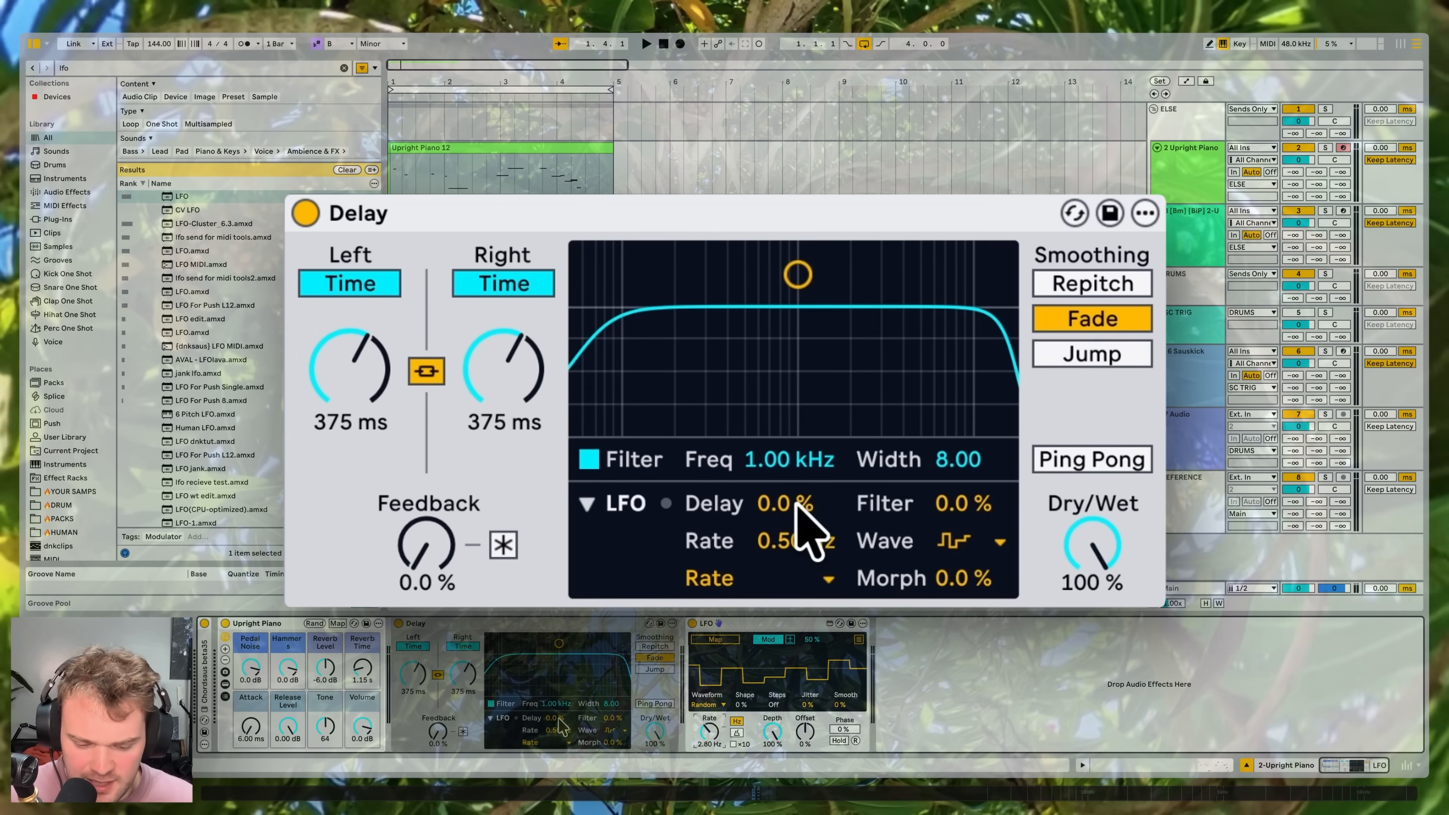
left_click(553, 741)
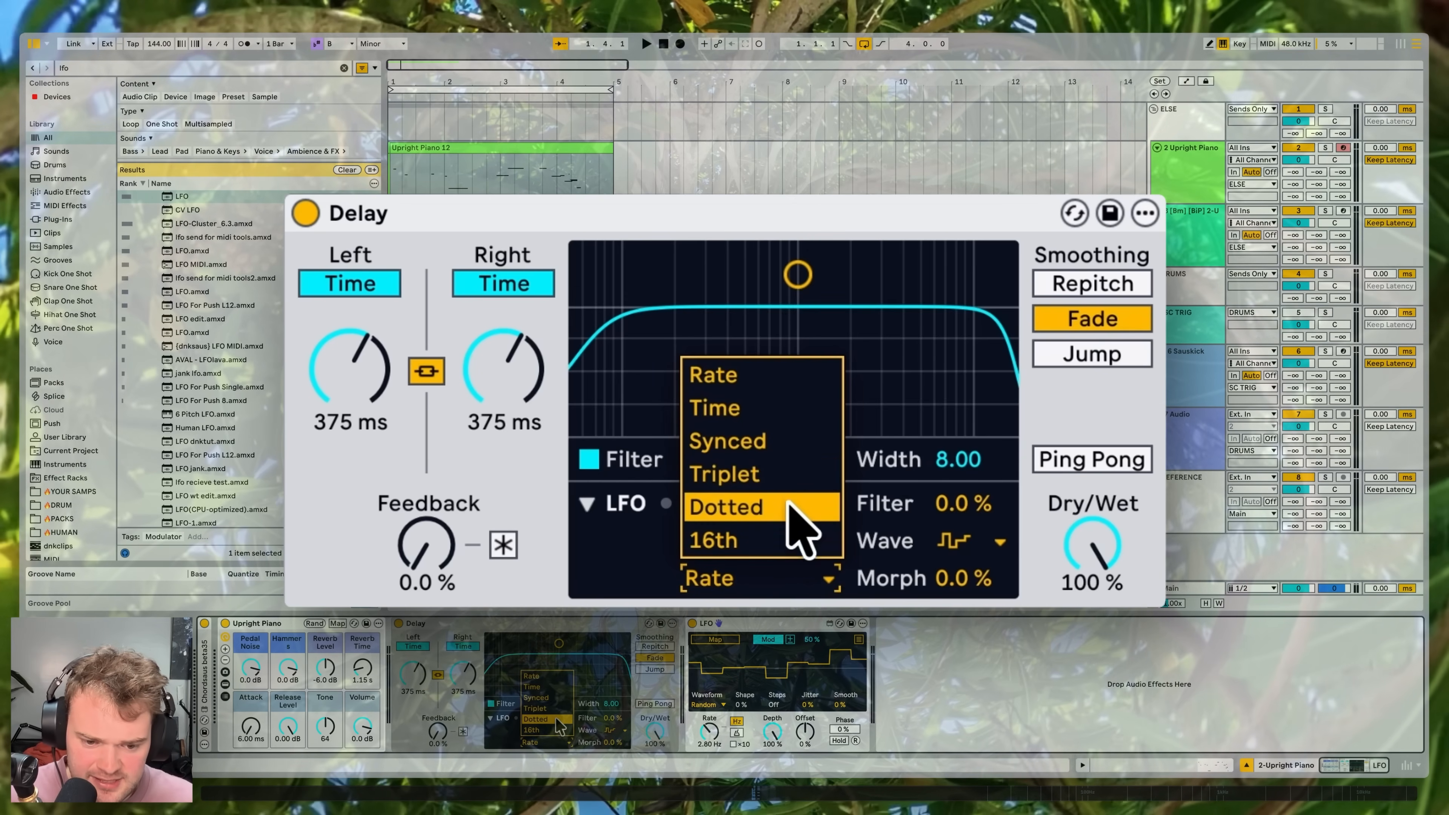
left_click(539, 697)
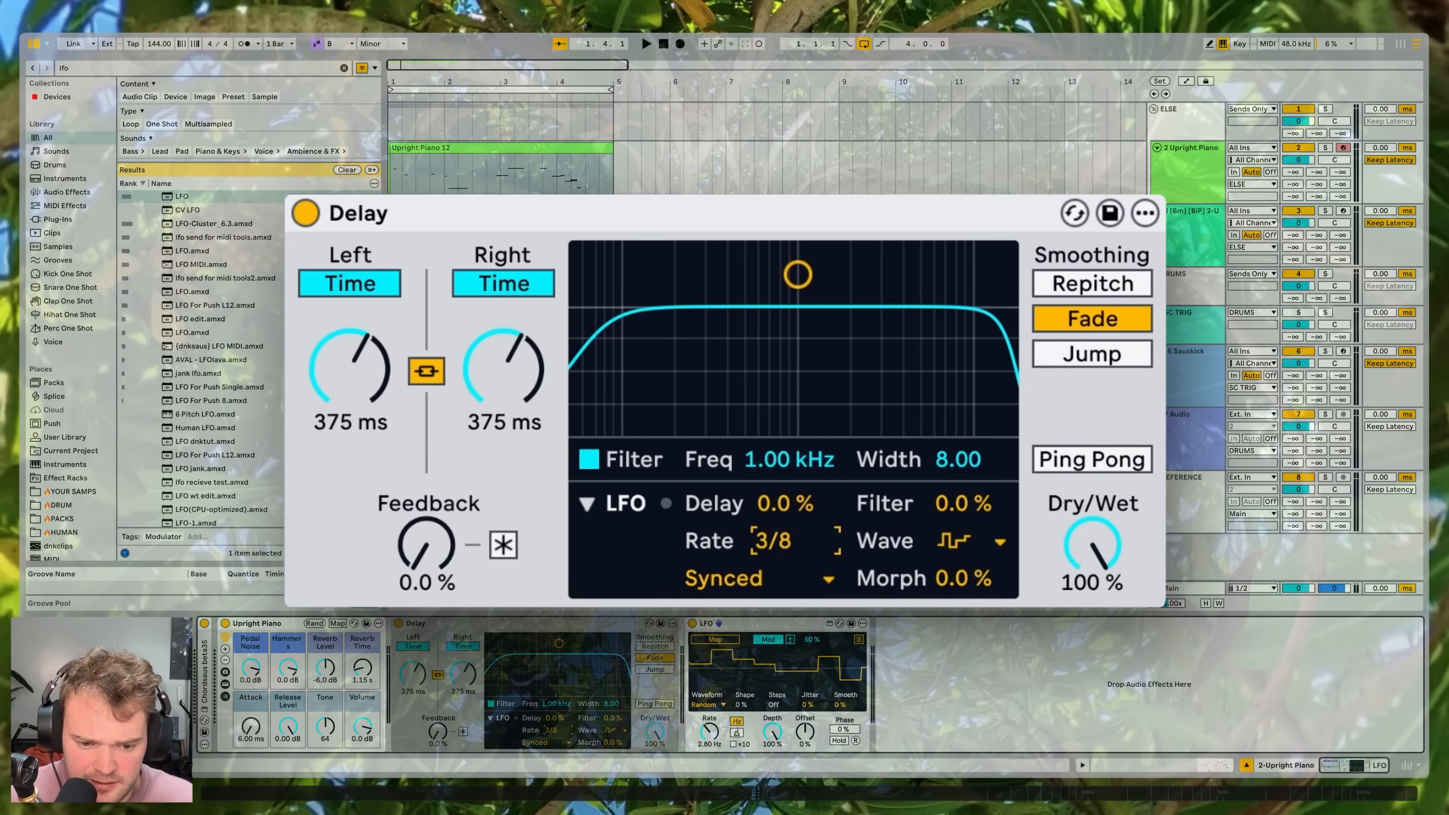
left_click_drag(551, 730, 551, 733)
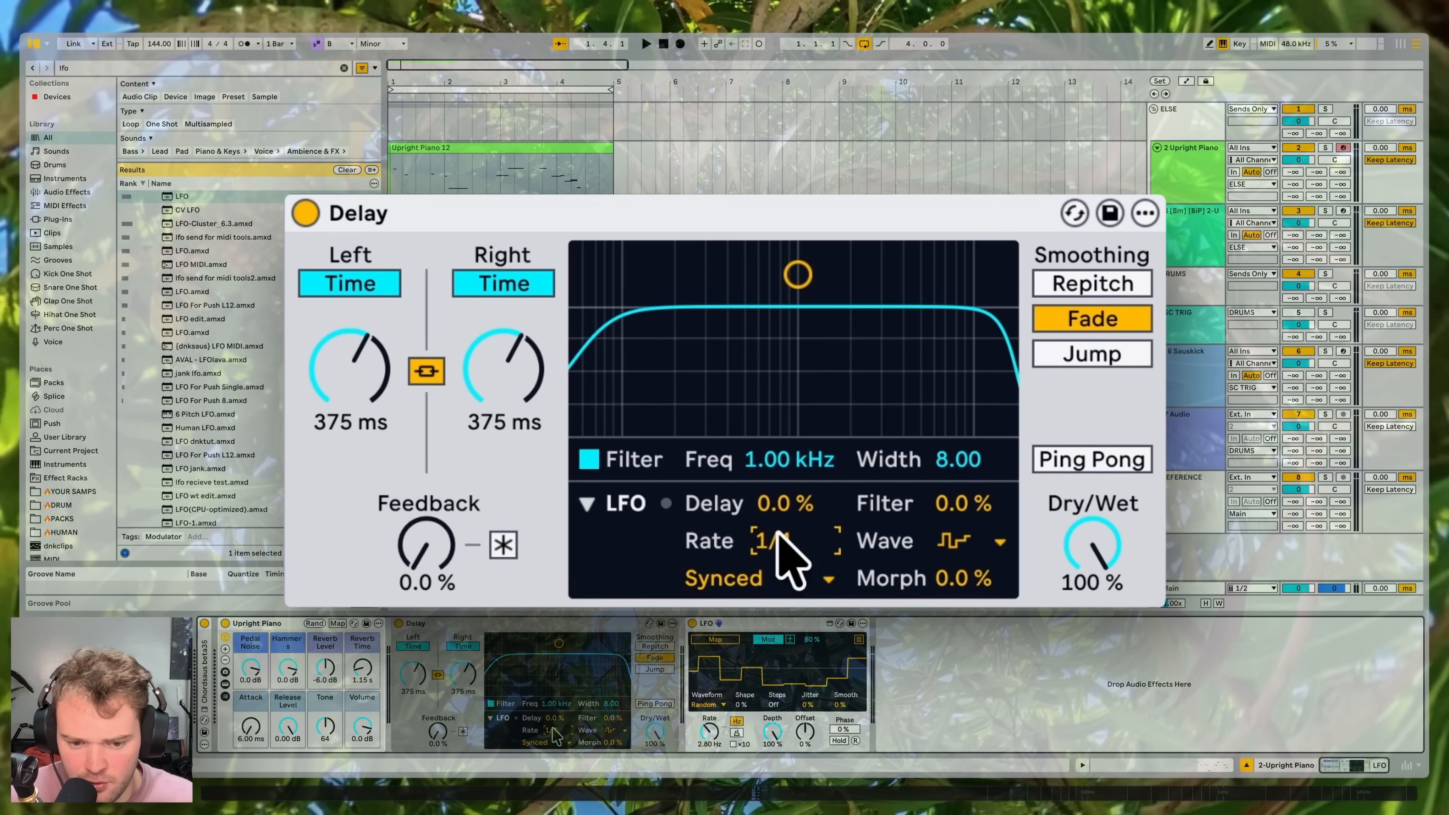
left_click(589, 460)
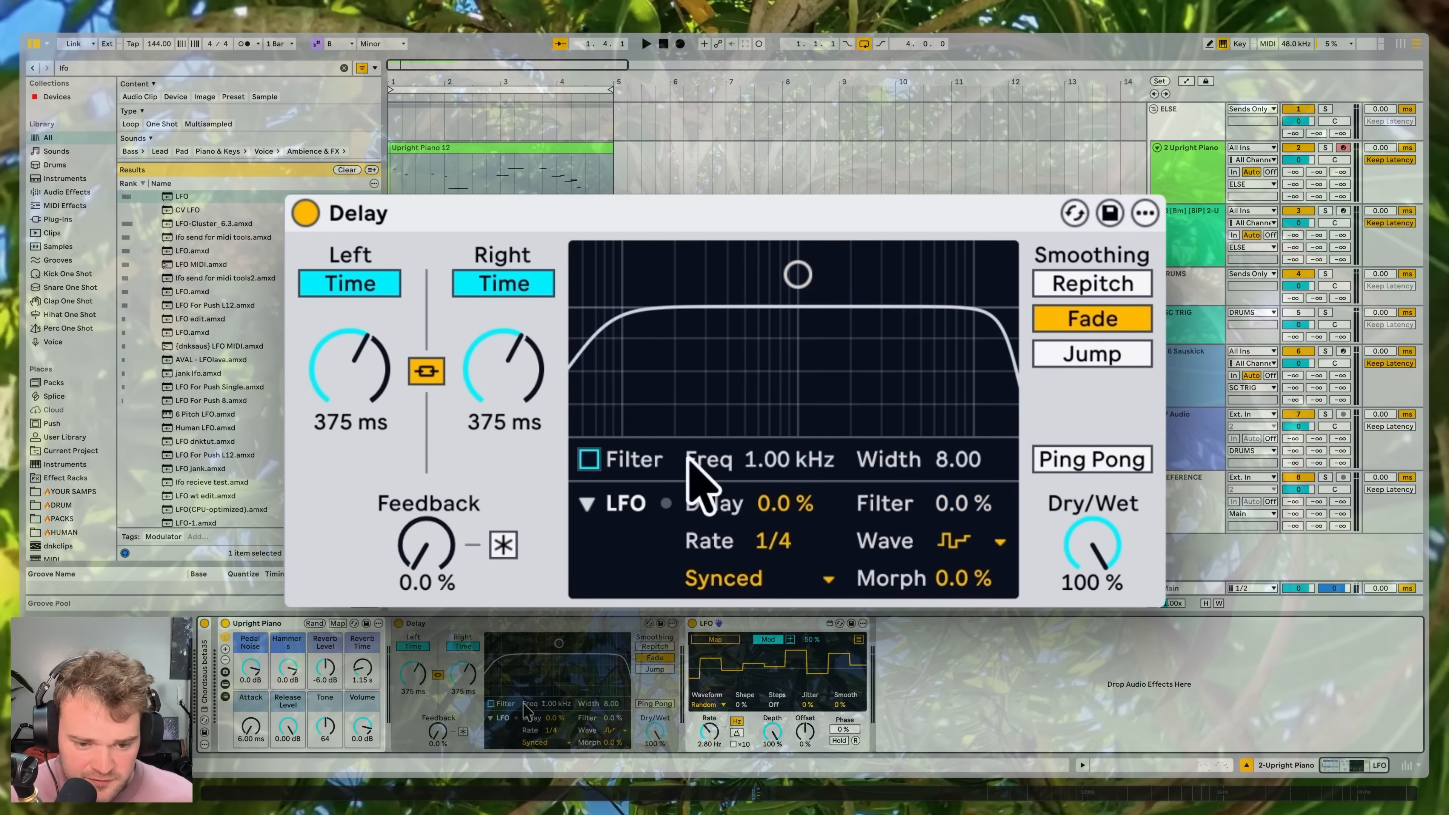
left_click_drag(795, 497, 794, 451)
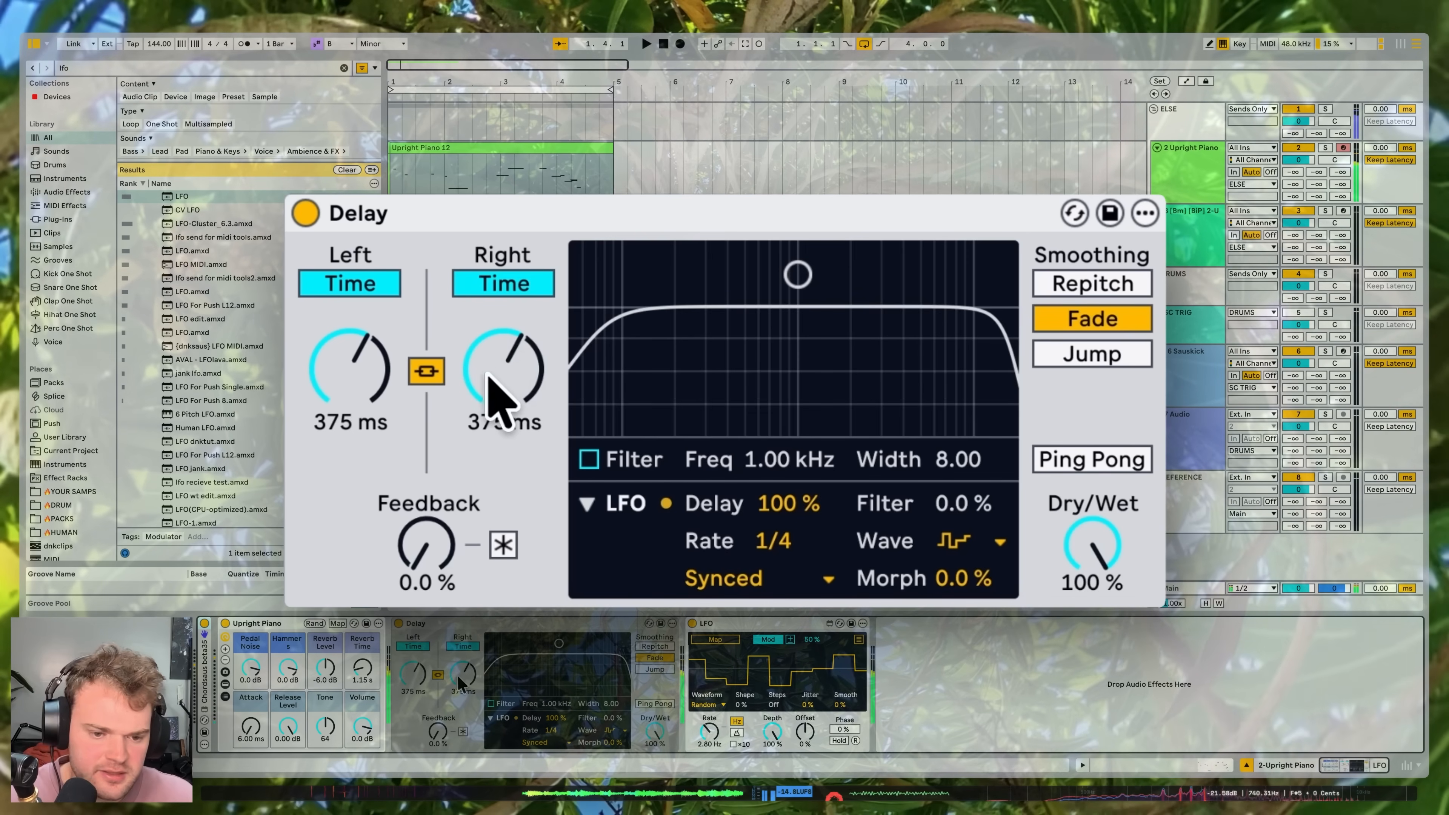
Step: Set the linked delay time to 741 ms and the synced LFO rate to 1/16
left_click_drag(496, 405, 496, 270)
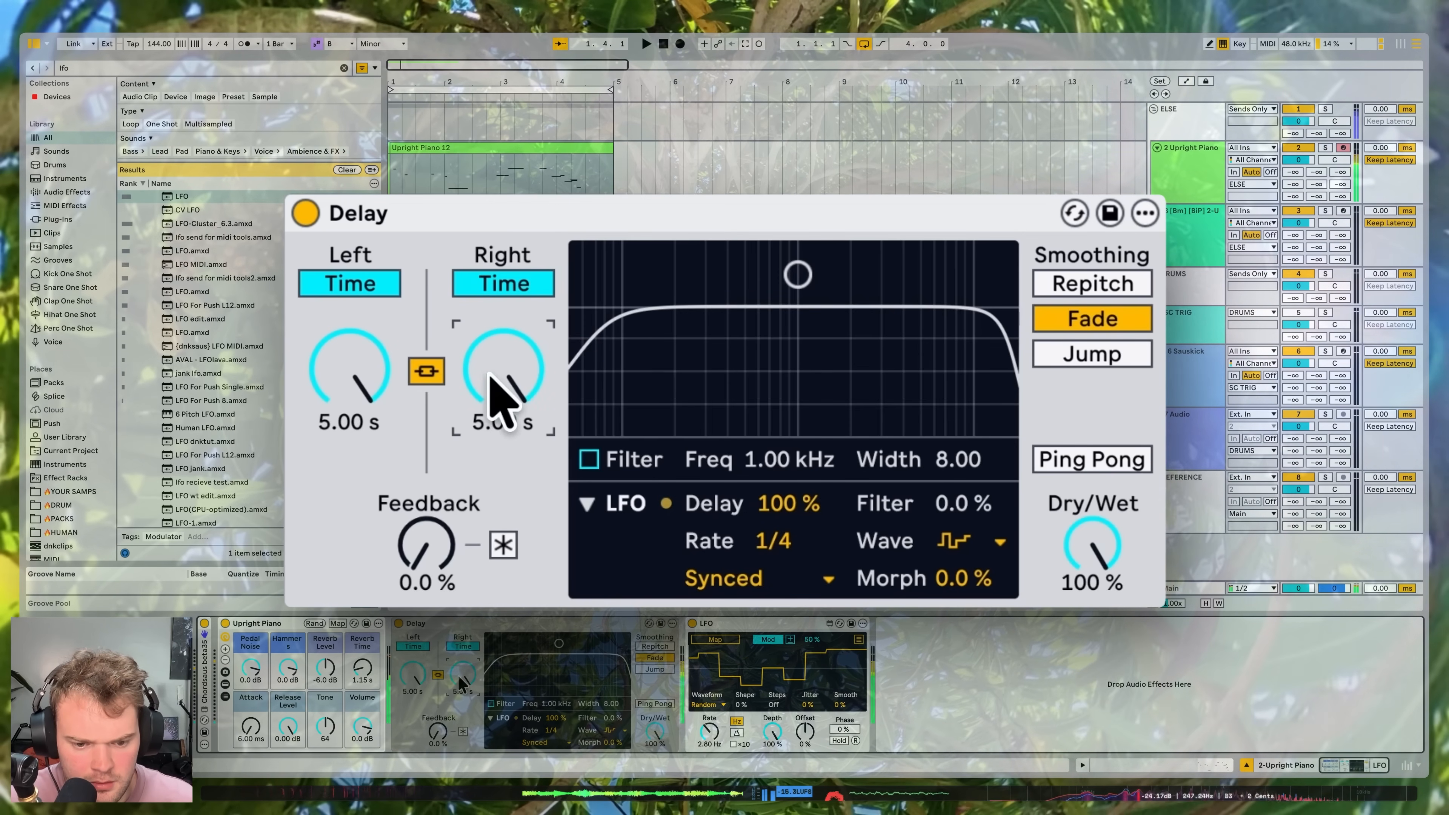
left_click_drag(490, 377, 491, 474)
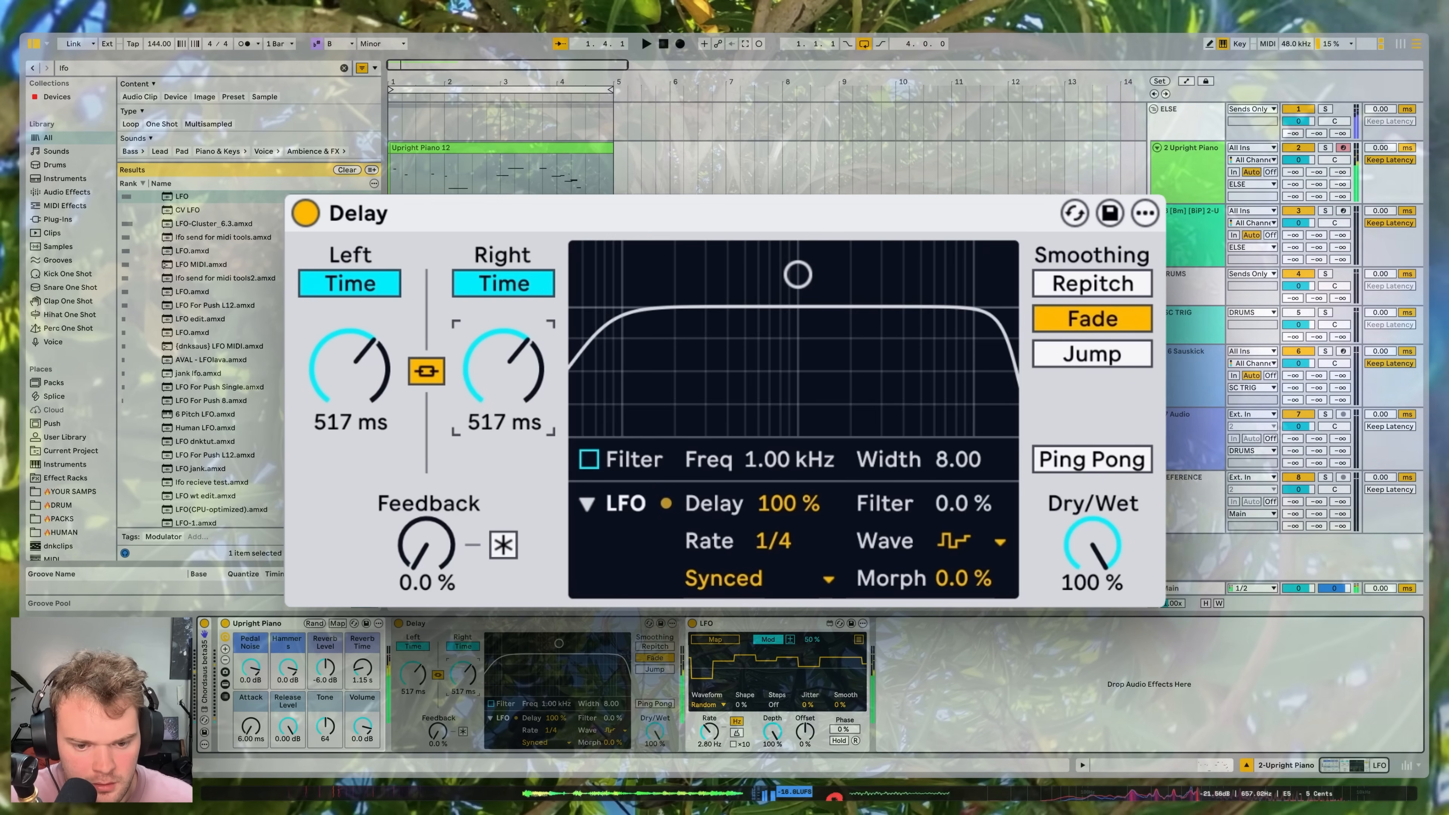
left_click_drag(491, 473, 490, 457)
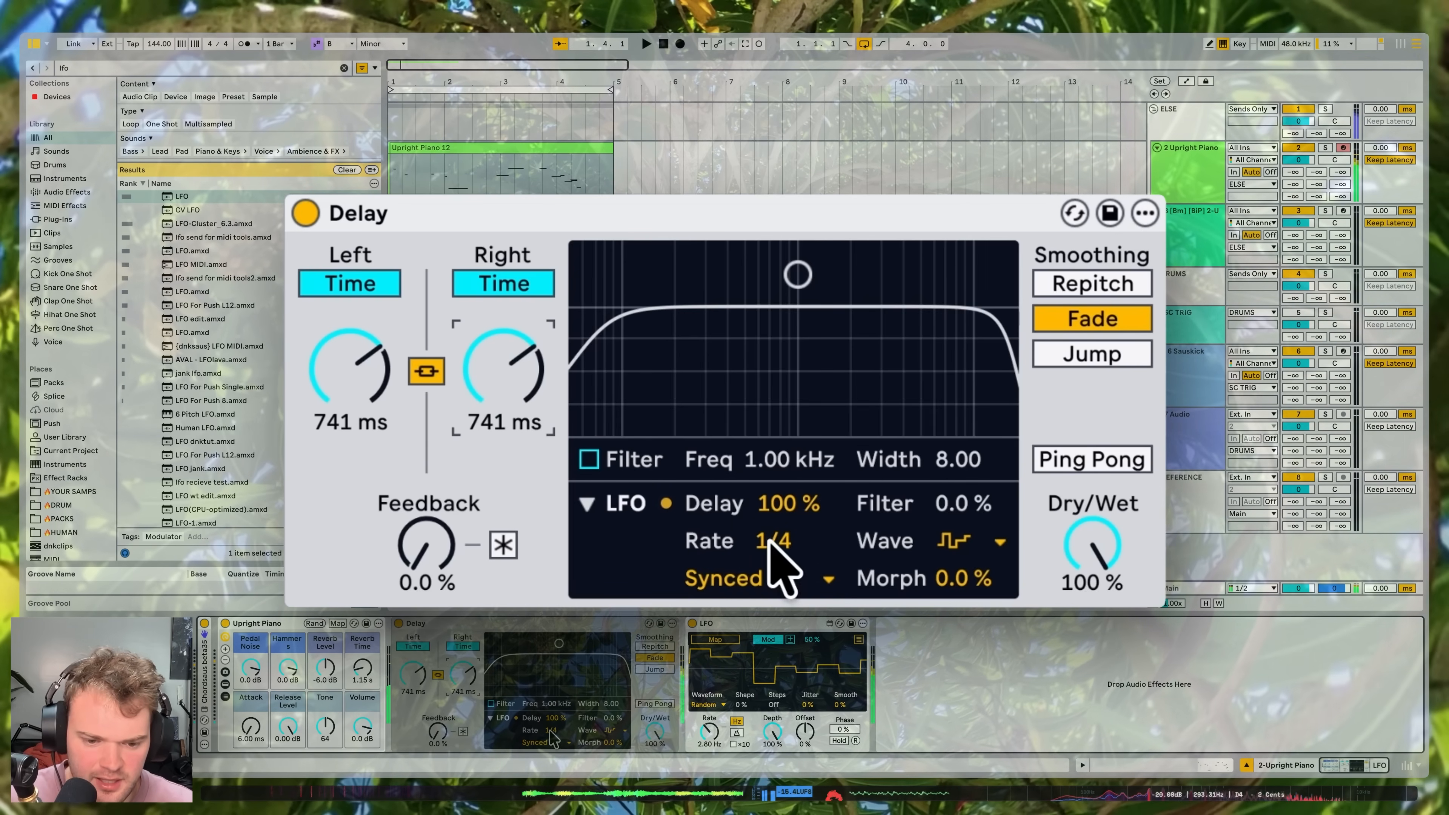
left_click(772, 542)
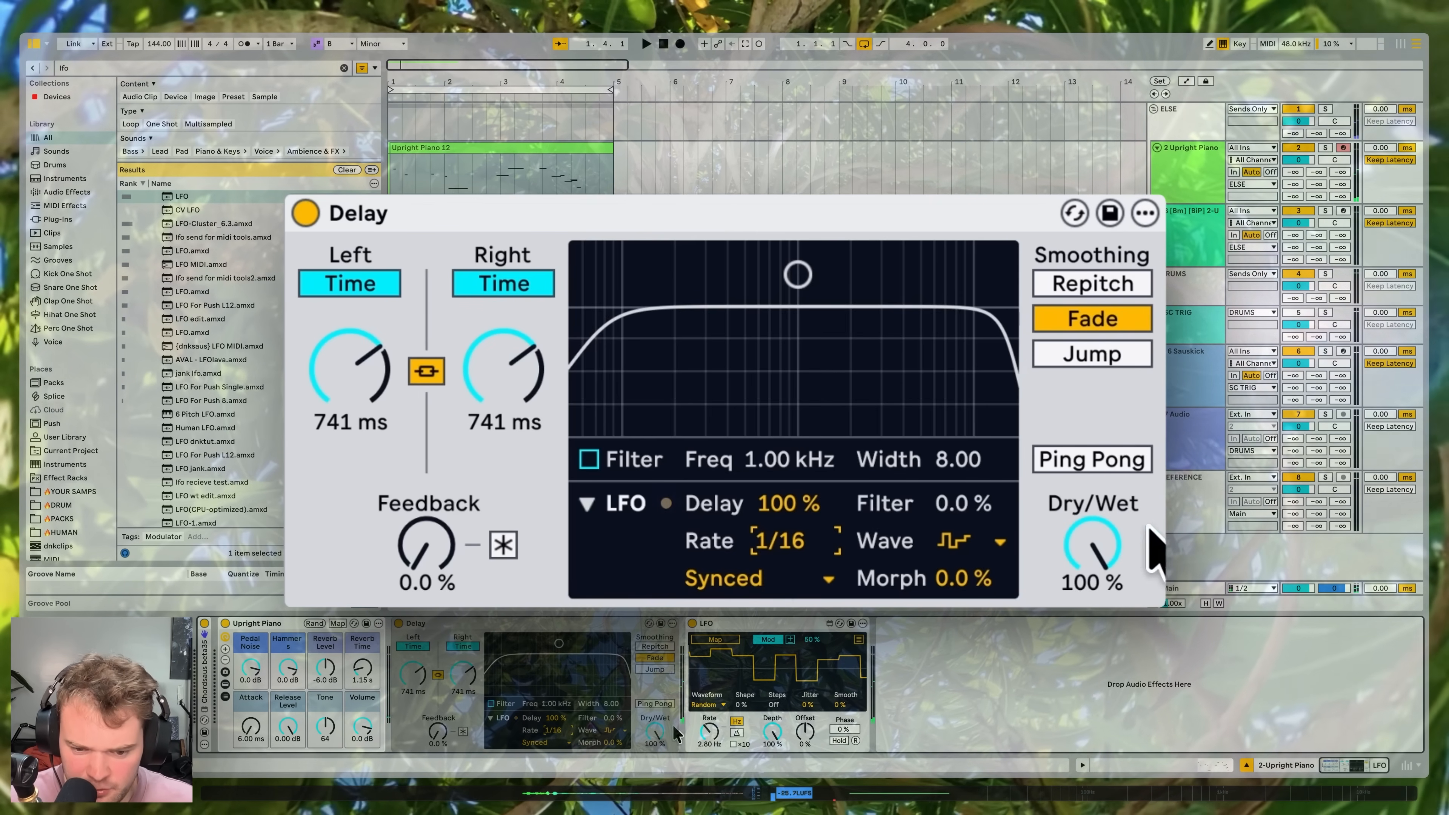
Step: Lower the Delay's dry/wet to 51 % and raise its feedback to 48 %
left_click(1104, 547)
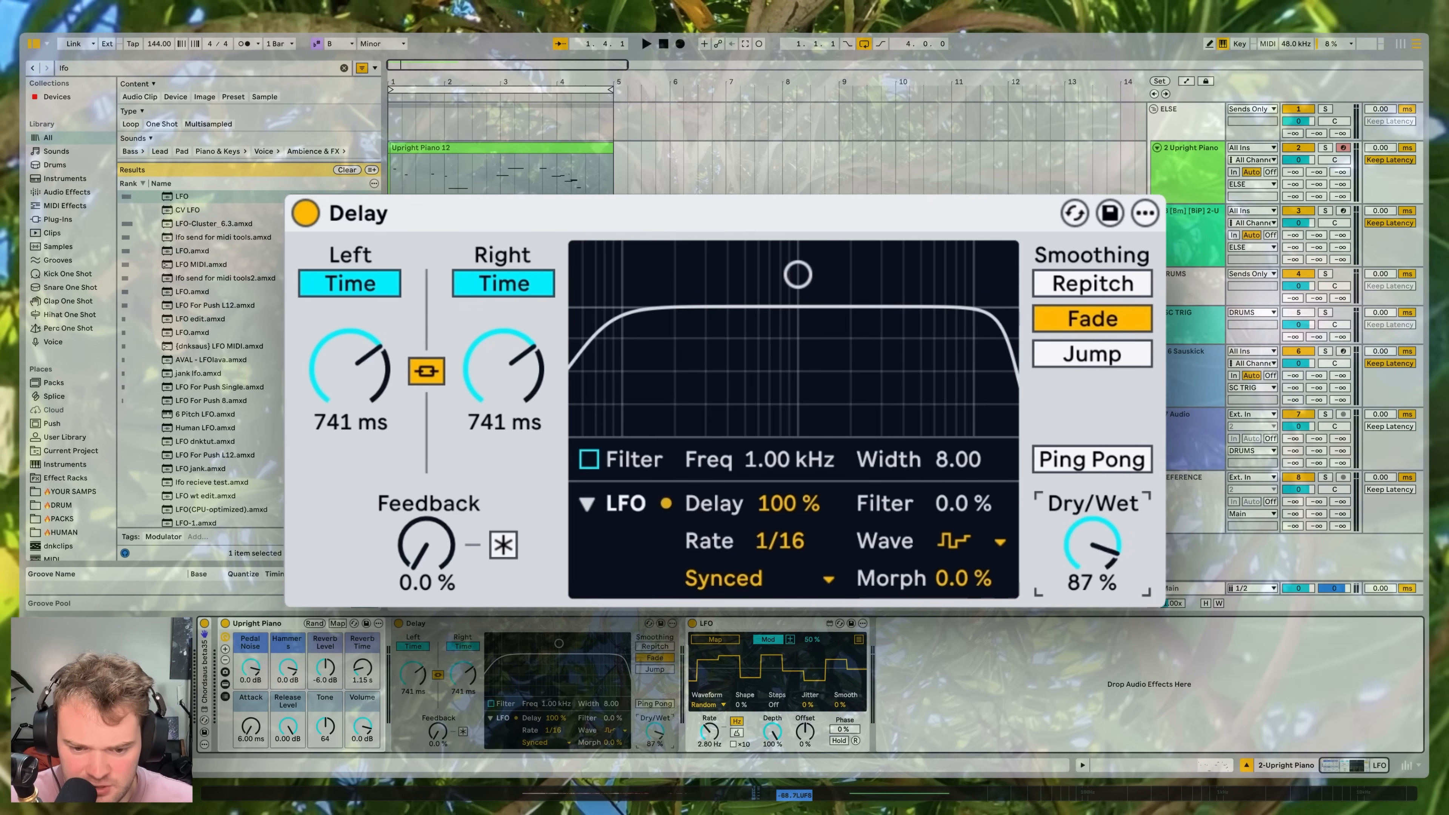
left_click_drag(1103, 546, 1103, 570)
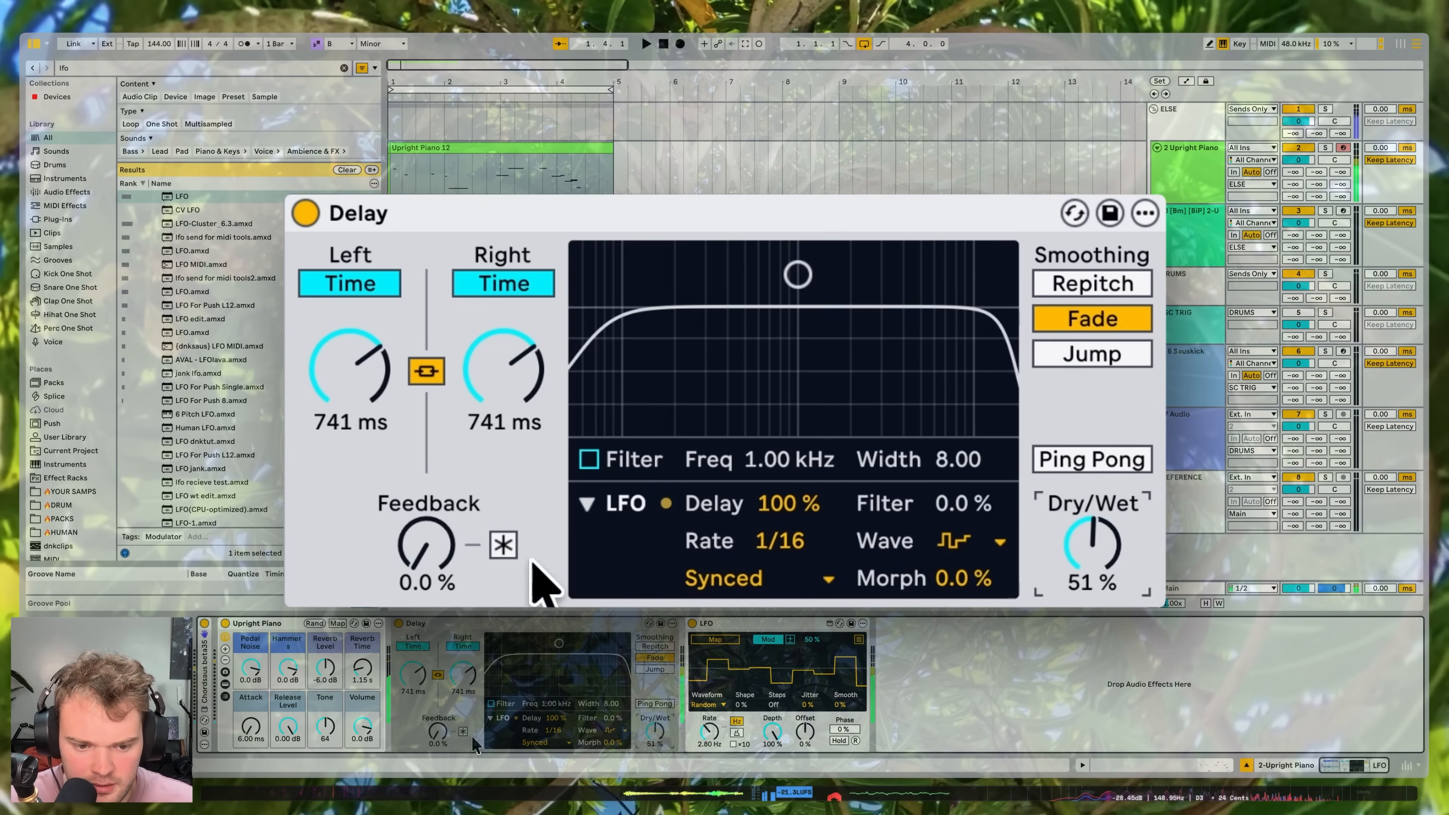
left_click_drag(438, 559, 438, 545)
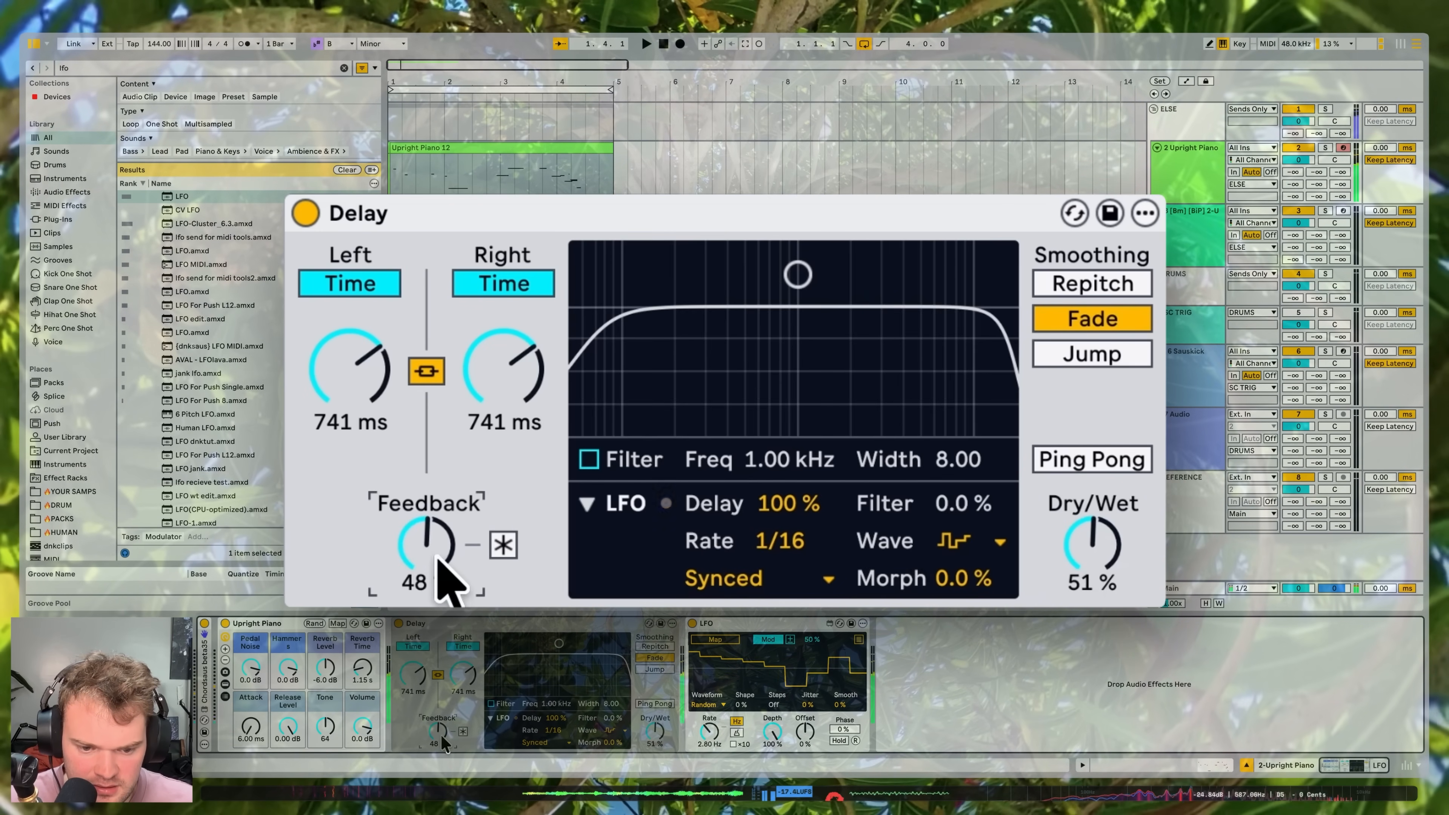
Step: Enable Ping Pong and the Delay's filter at 1.37 kHz with a 3.30 width, and set the LFO's filter modulation to 68 %
left_click(1062, 467)
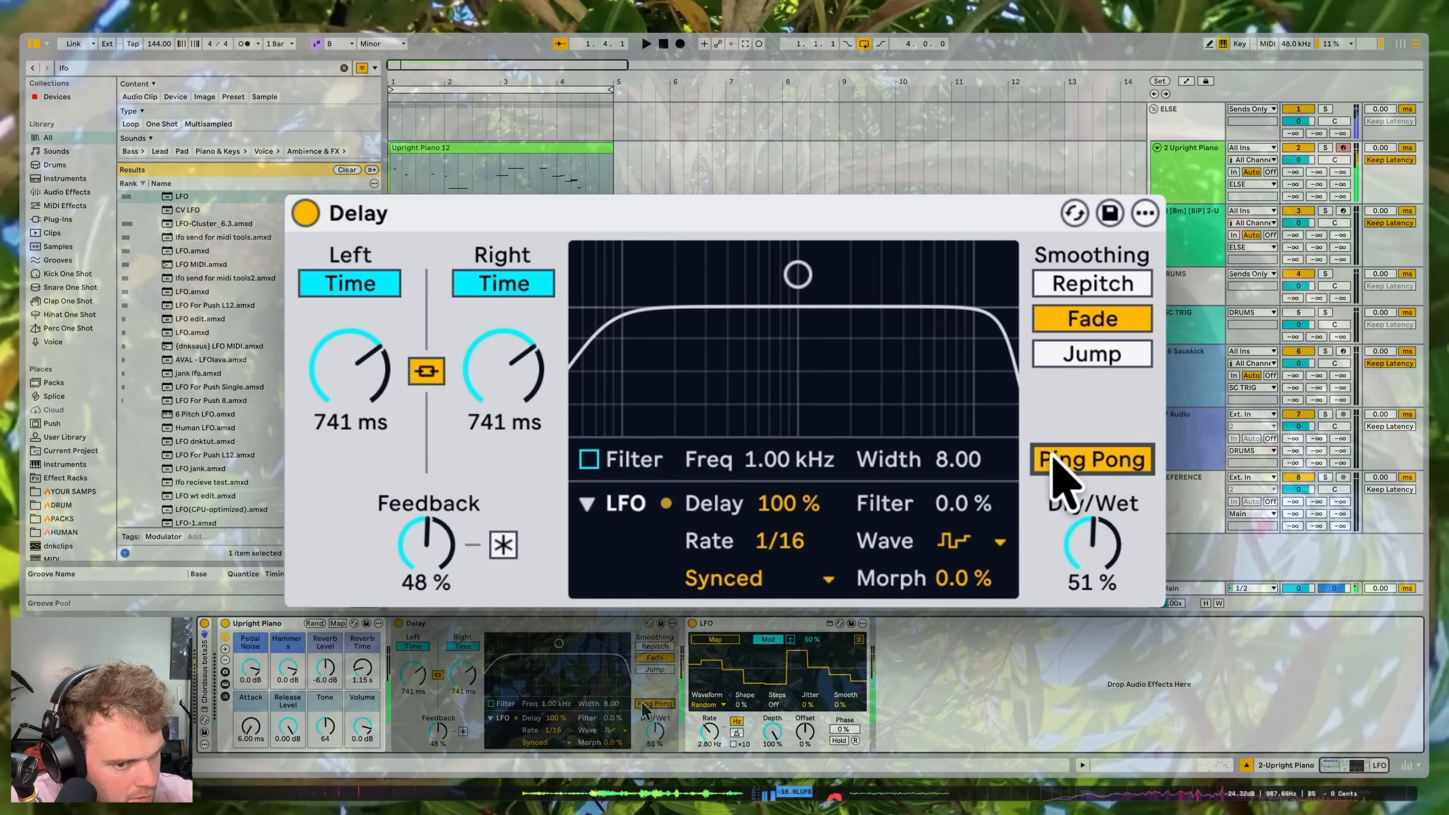
left_click(588, 458)
left_click_drag(797, 276, 819, 367)
left_click(979, 503)
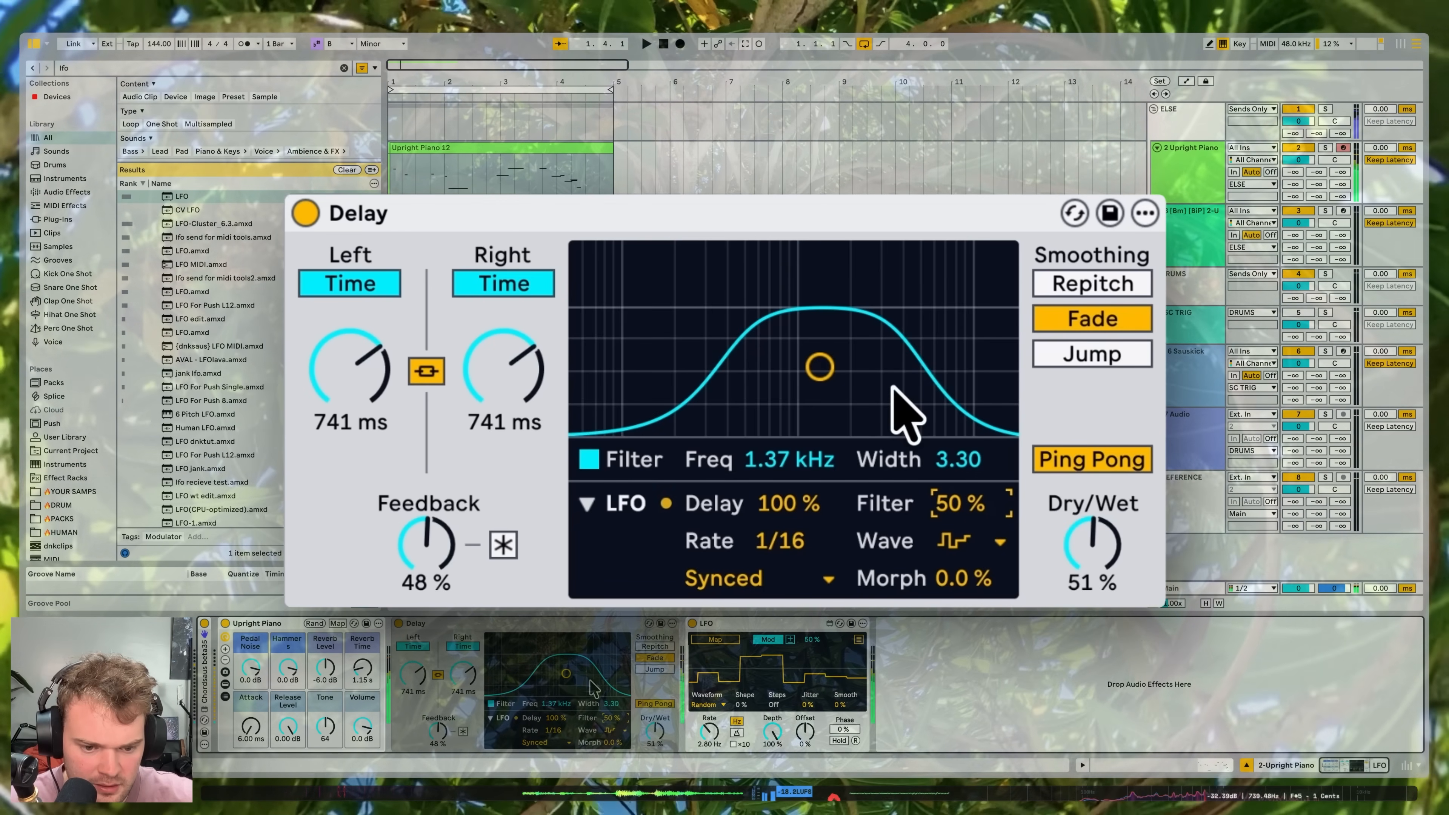
mouse_move(959, 506)
left_mouse_down()
mouse_move(958, 468)
mouse_move(959, 528)
left_mouse_up()
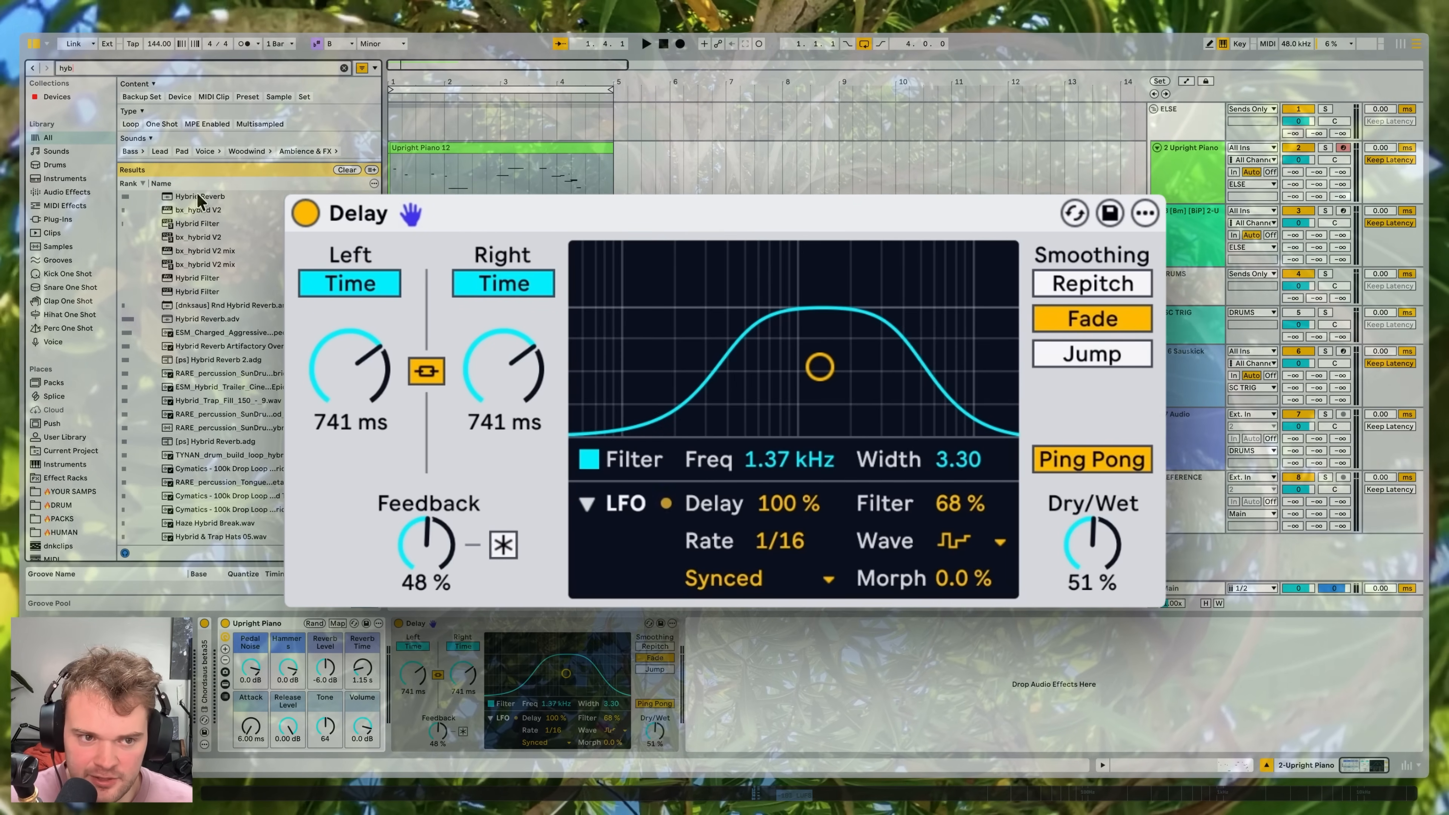
Step: Add Hybrid Reverb after the Delay, group the effects into an Audio Effect Rack and create a second, empty chain
double_click(198, 196)
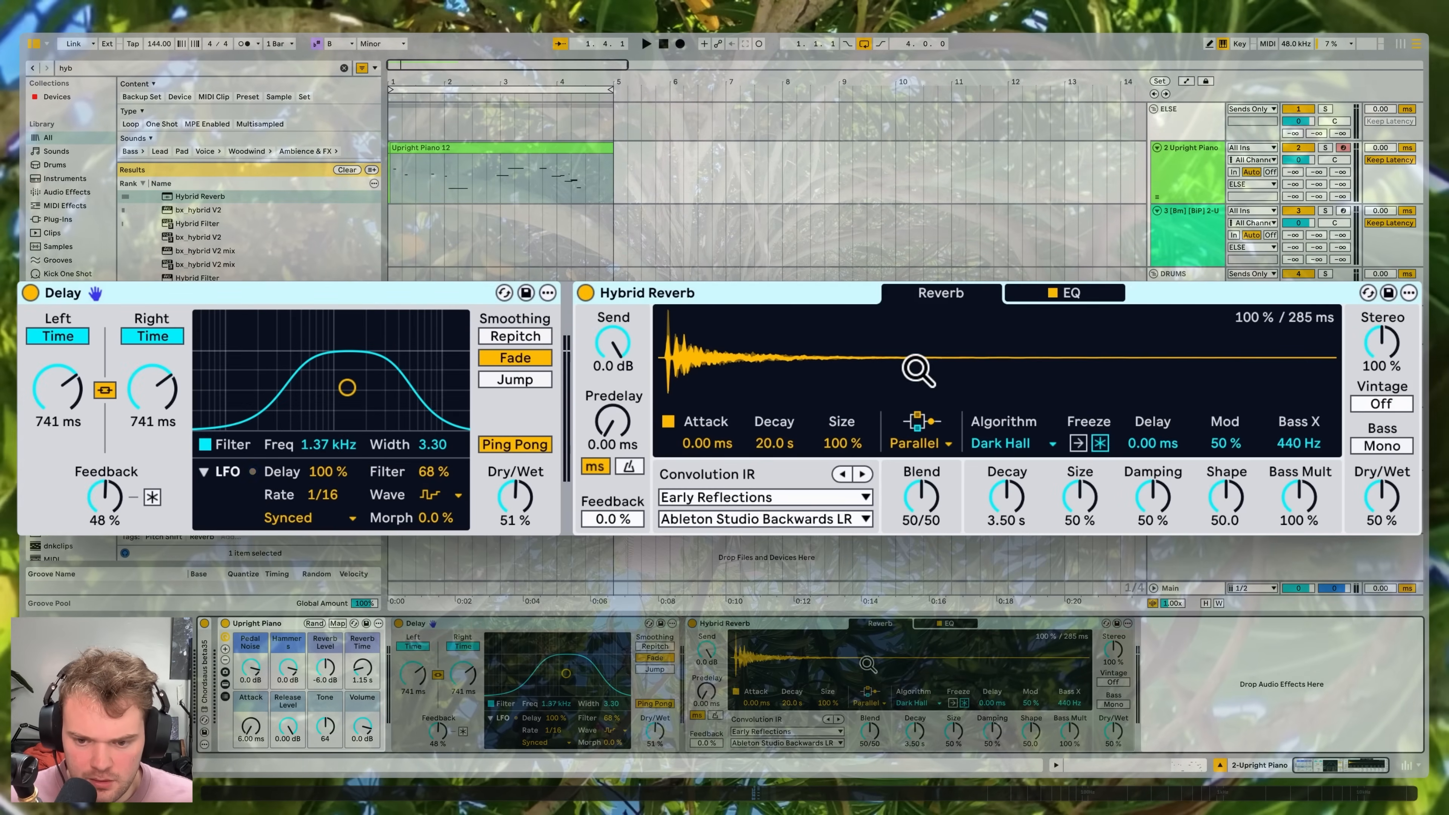
key("super+g")
left_click(401, 673)
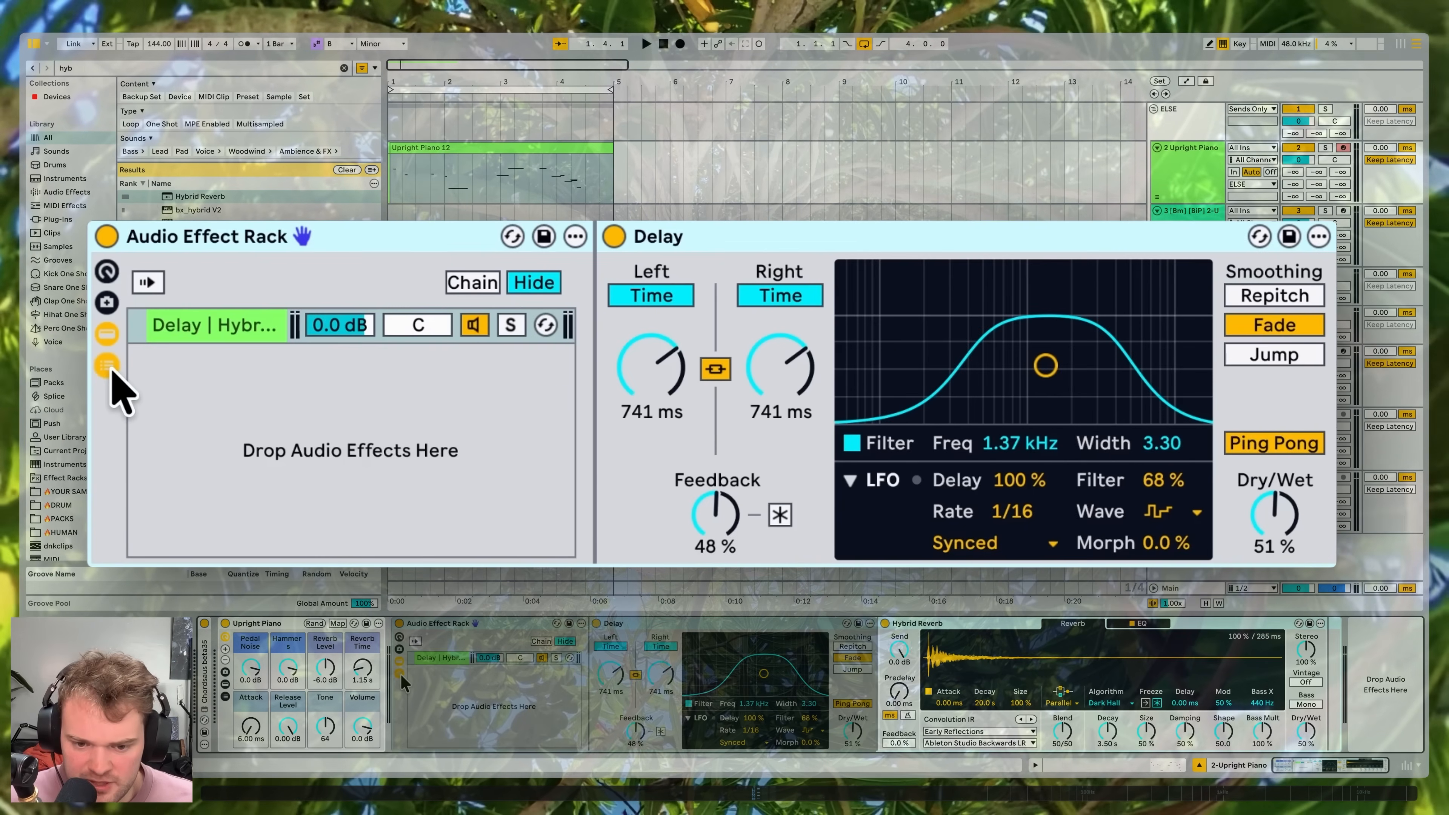
right_click(432, 679)
left_click(443, 687)
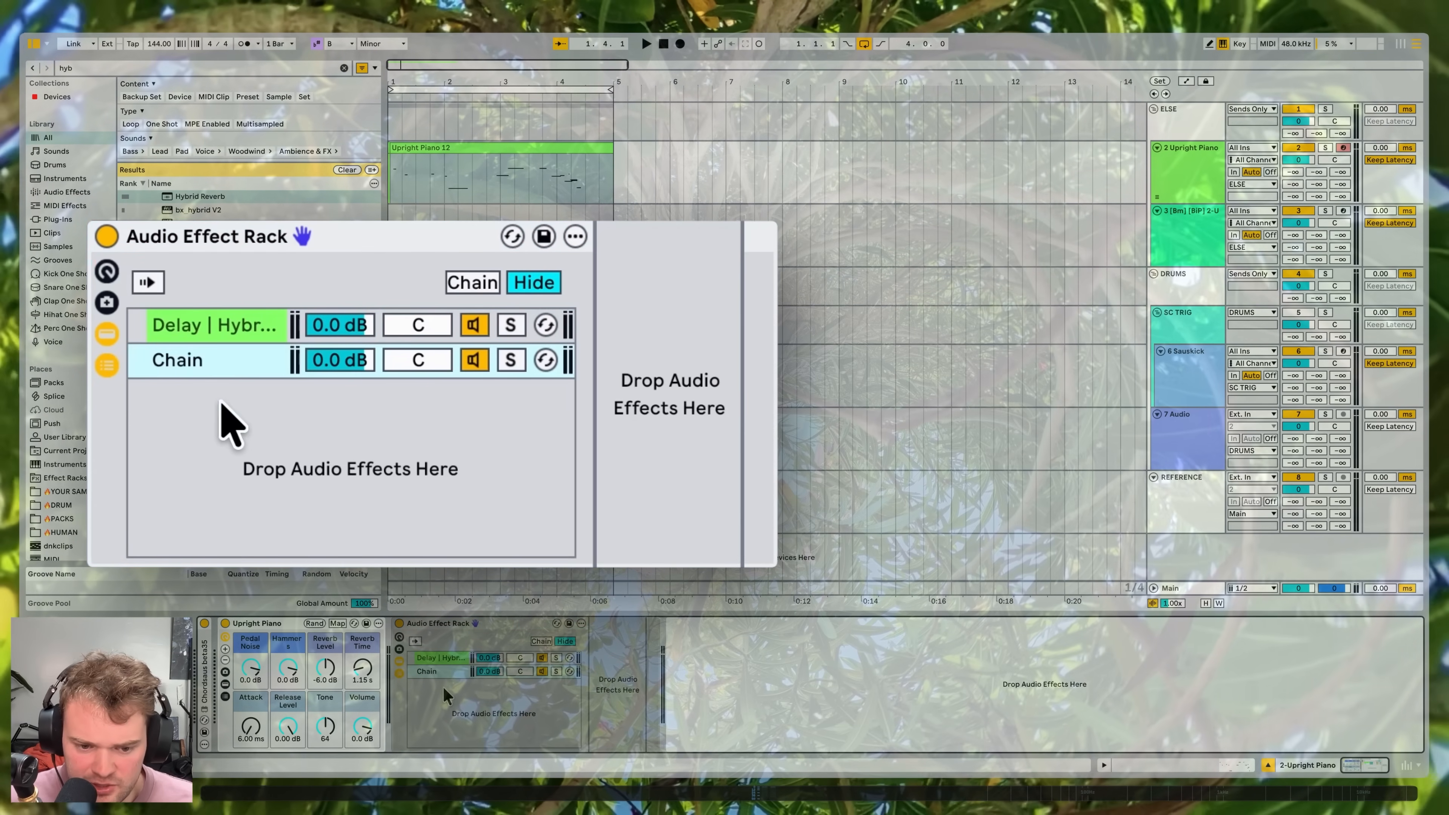
Step: Set the dry/wet of the Delay in the rack's effect chain to 100 %
left_click(445, 660)
left_click_drag(850, 725, 851, 752)
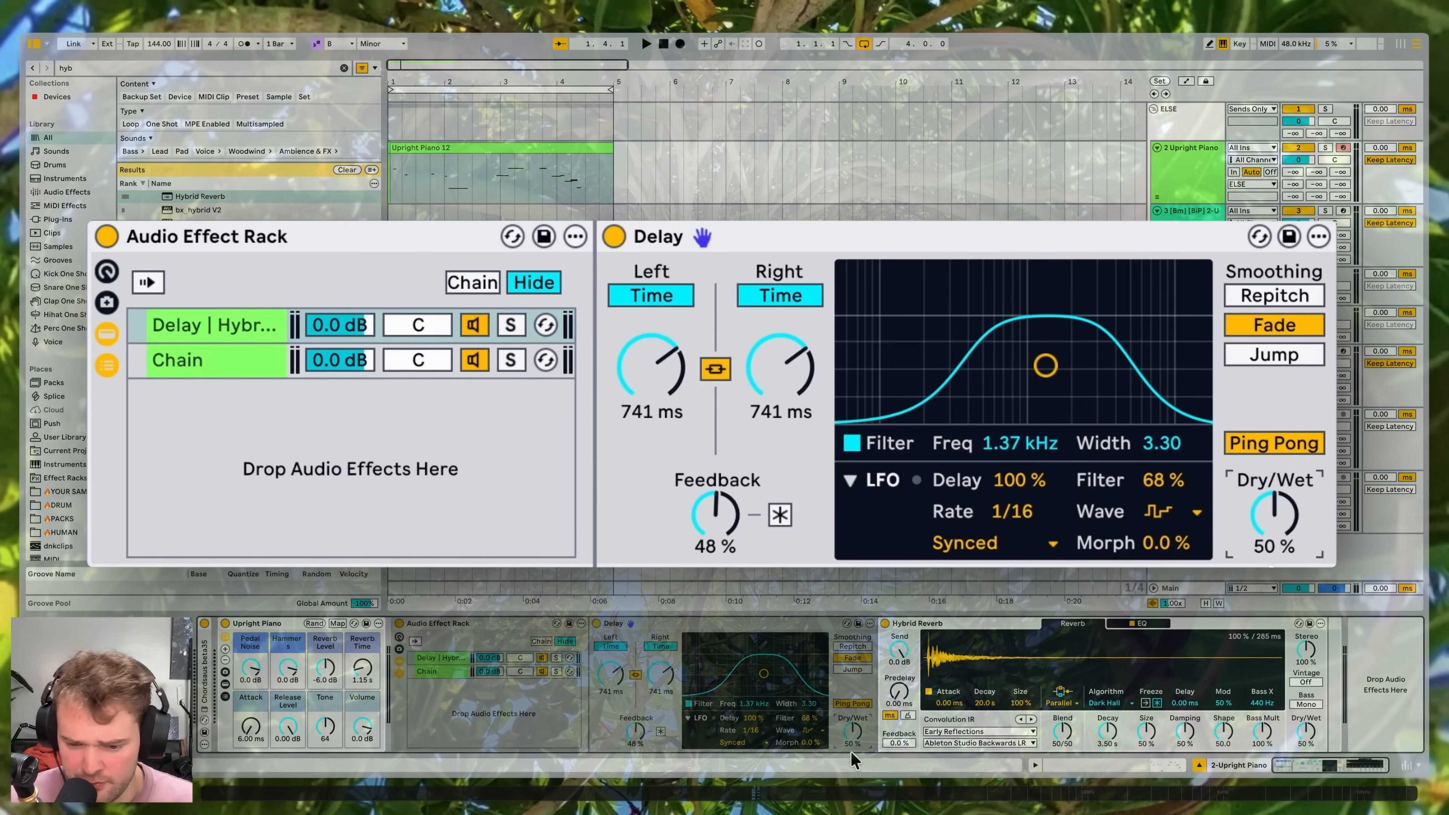
left_click(852, 743)
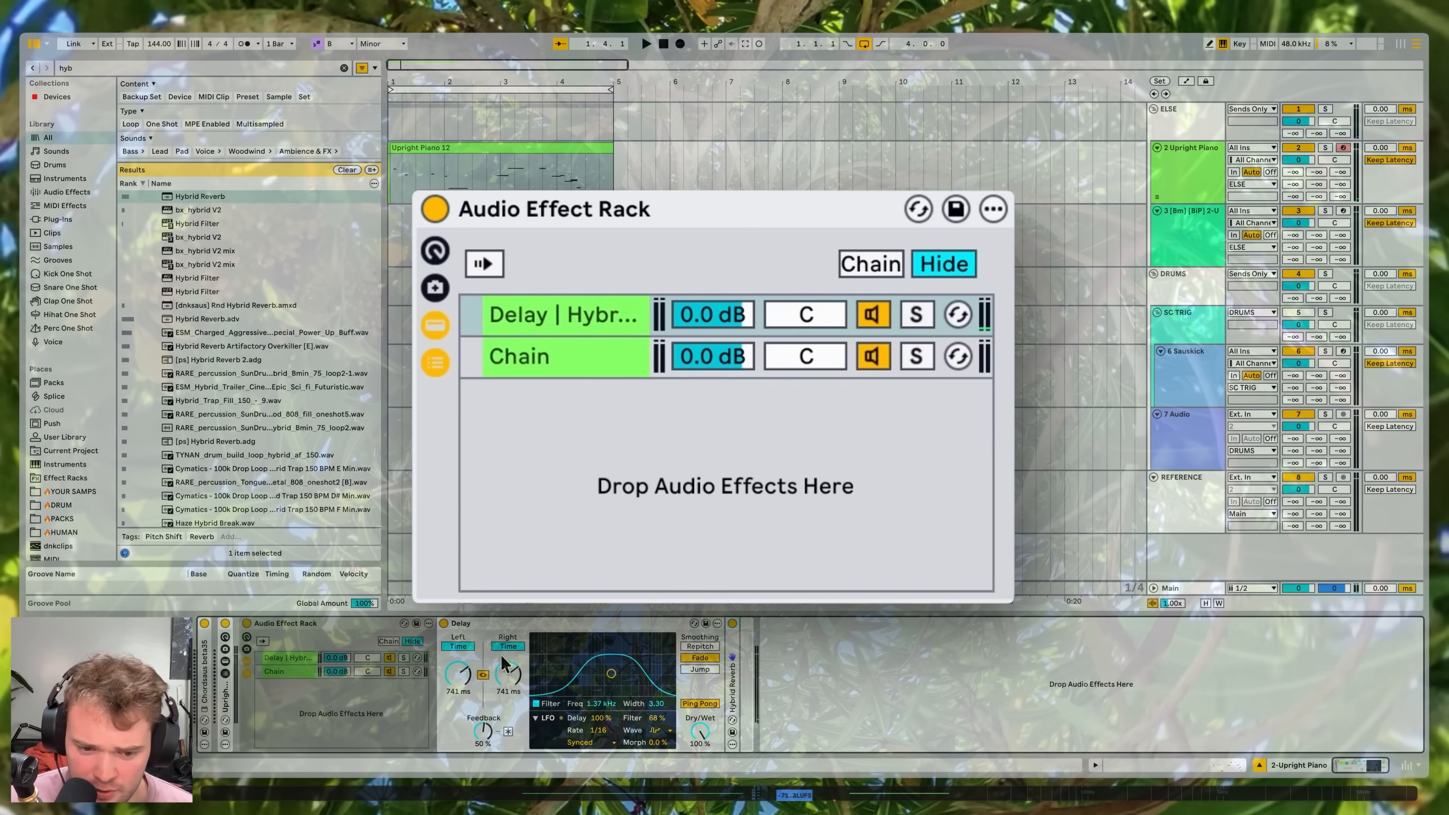
Step: Extend both chain zones to 0–127, fading the Delay chain in and the empty chain out across the full range
left_click(388, 641)
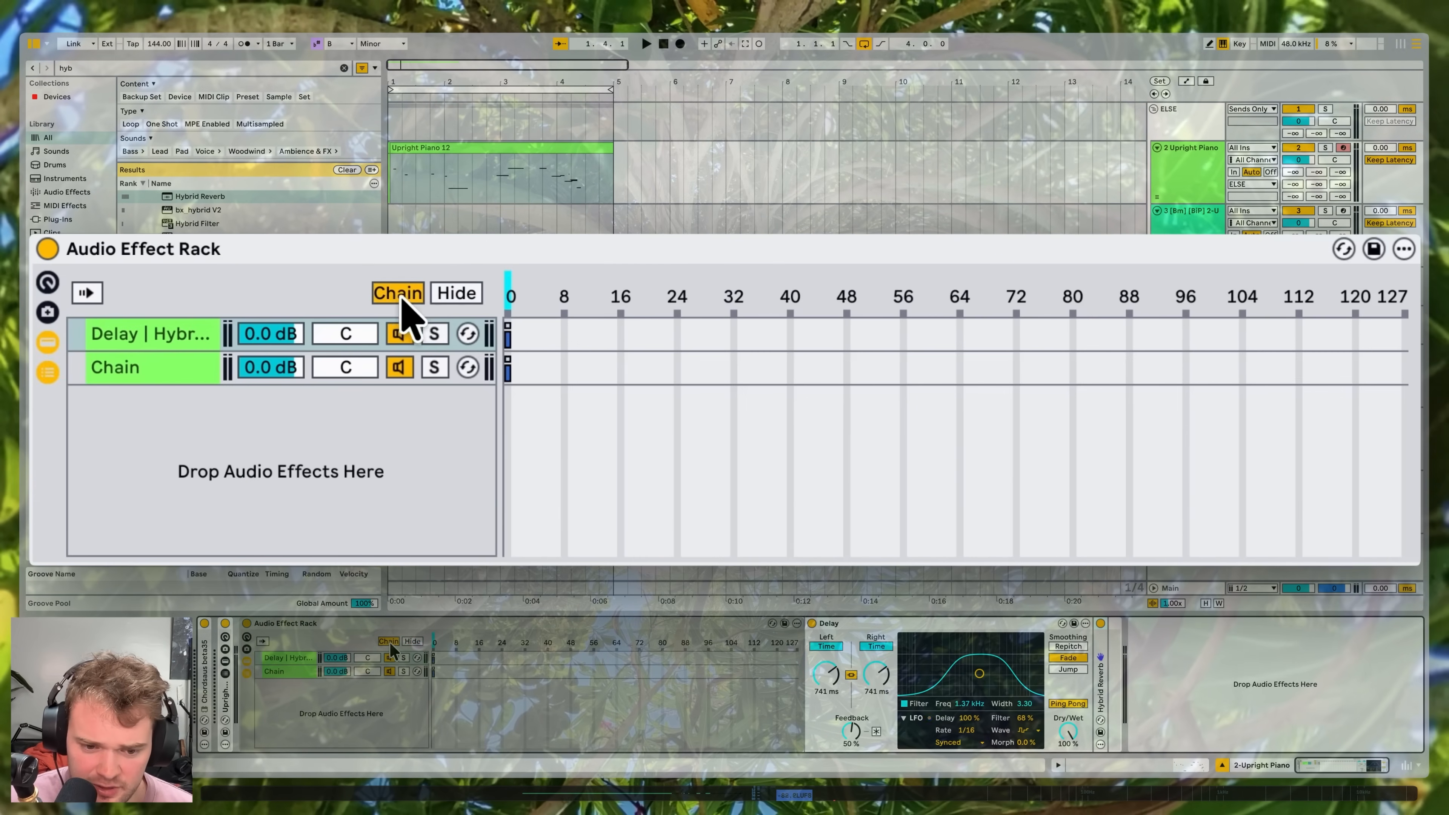
key("super+a")
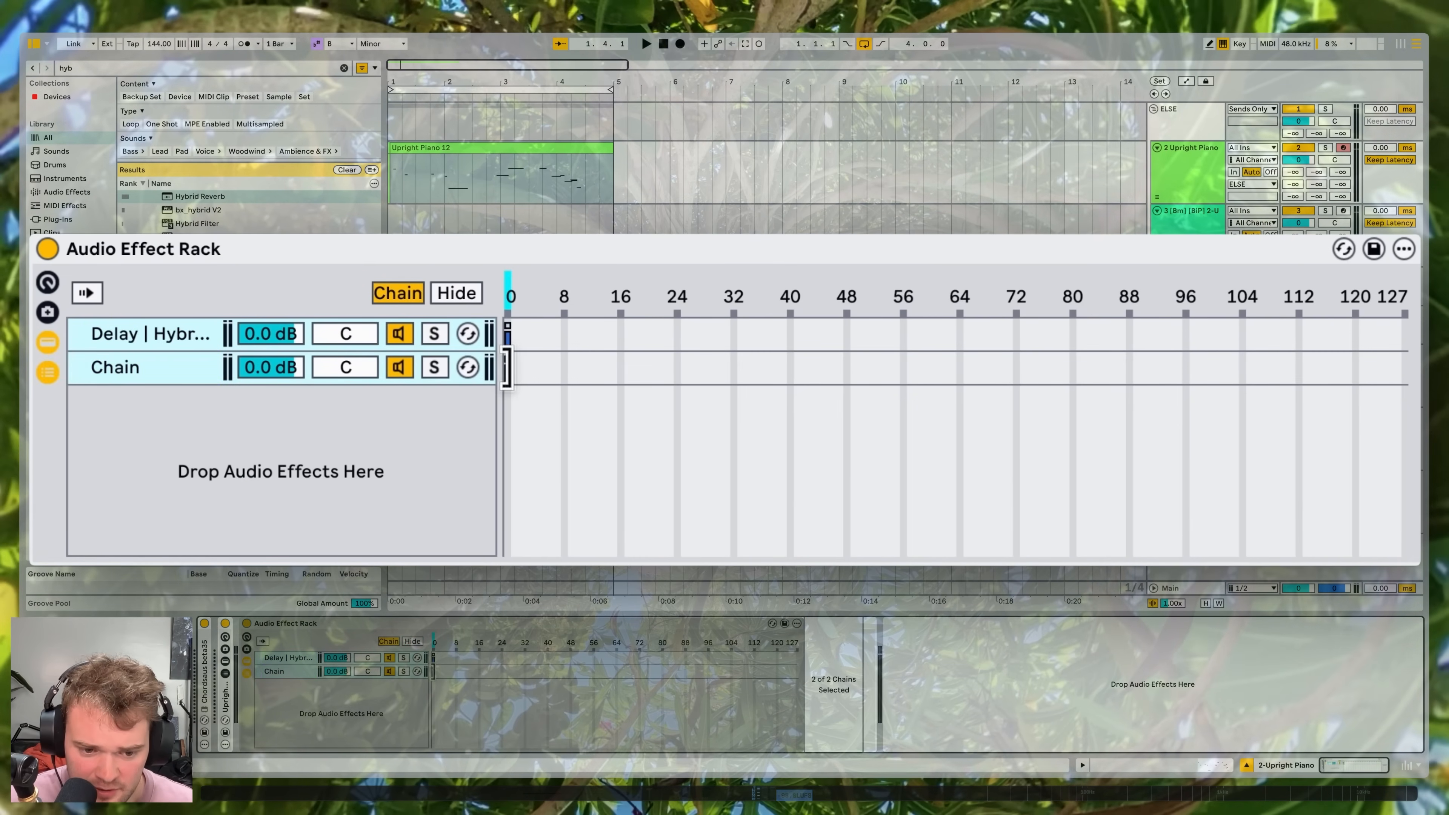
left_click_drag(433, 664, 882, 651)
left_click(434, 661)
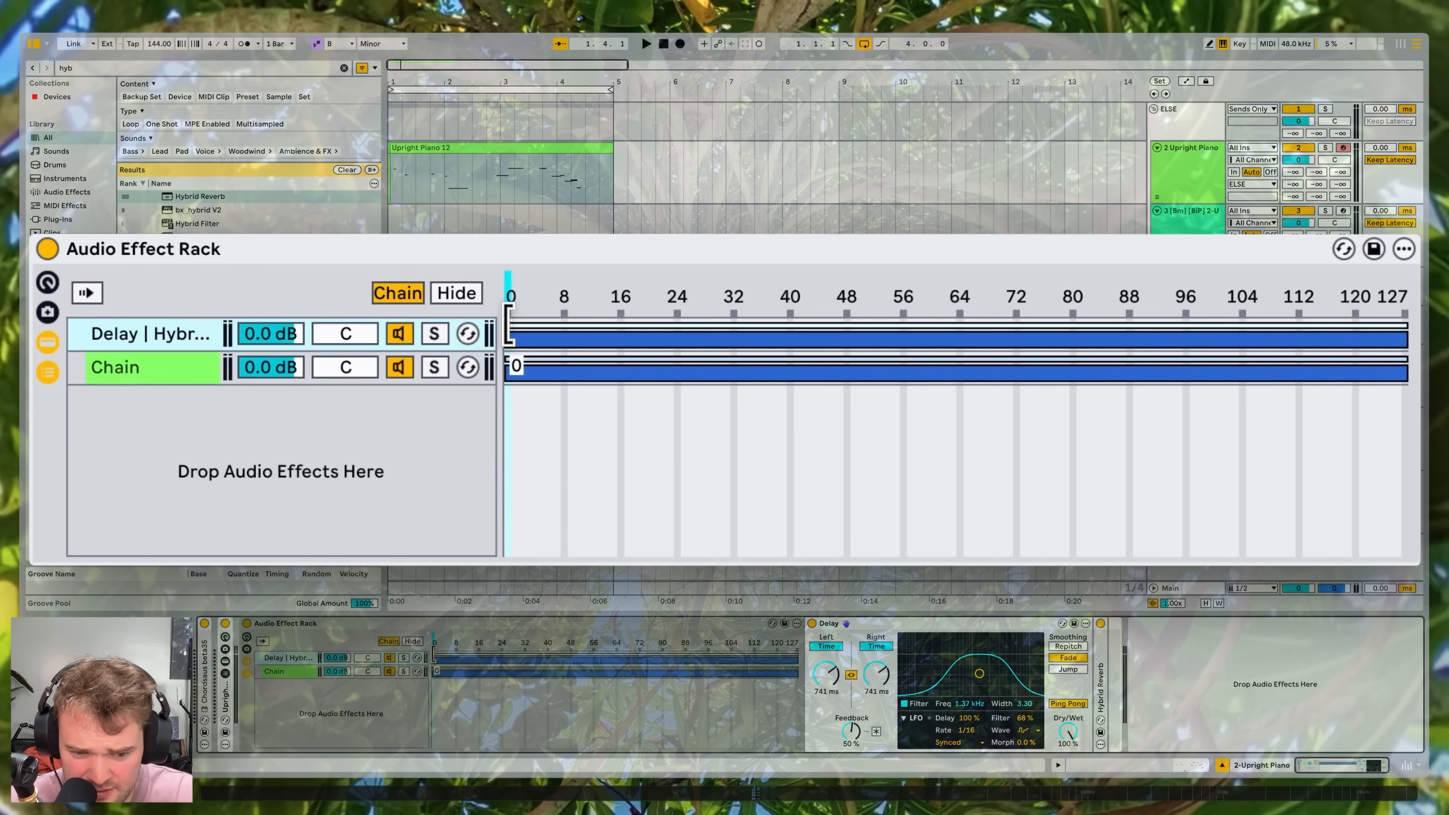
left_click_drag(434, 658, 776, 652)
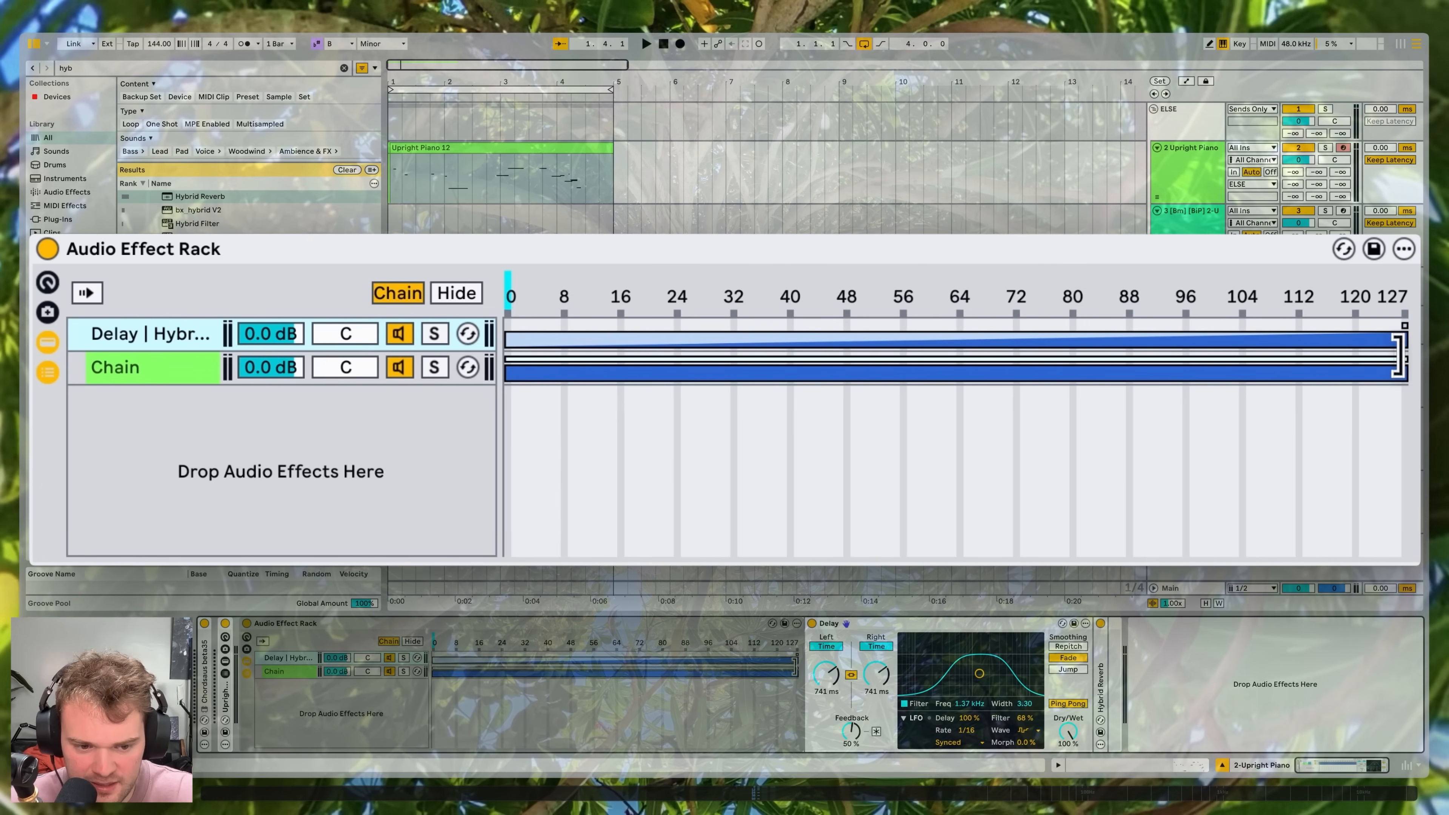
left_click(1398, 357)
left_click_drag(1385, 357, 508, 356)
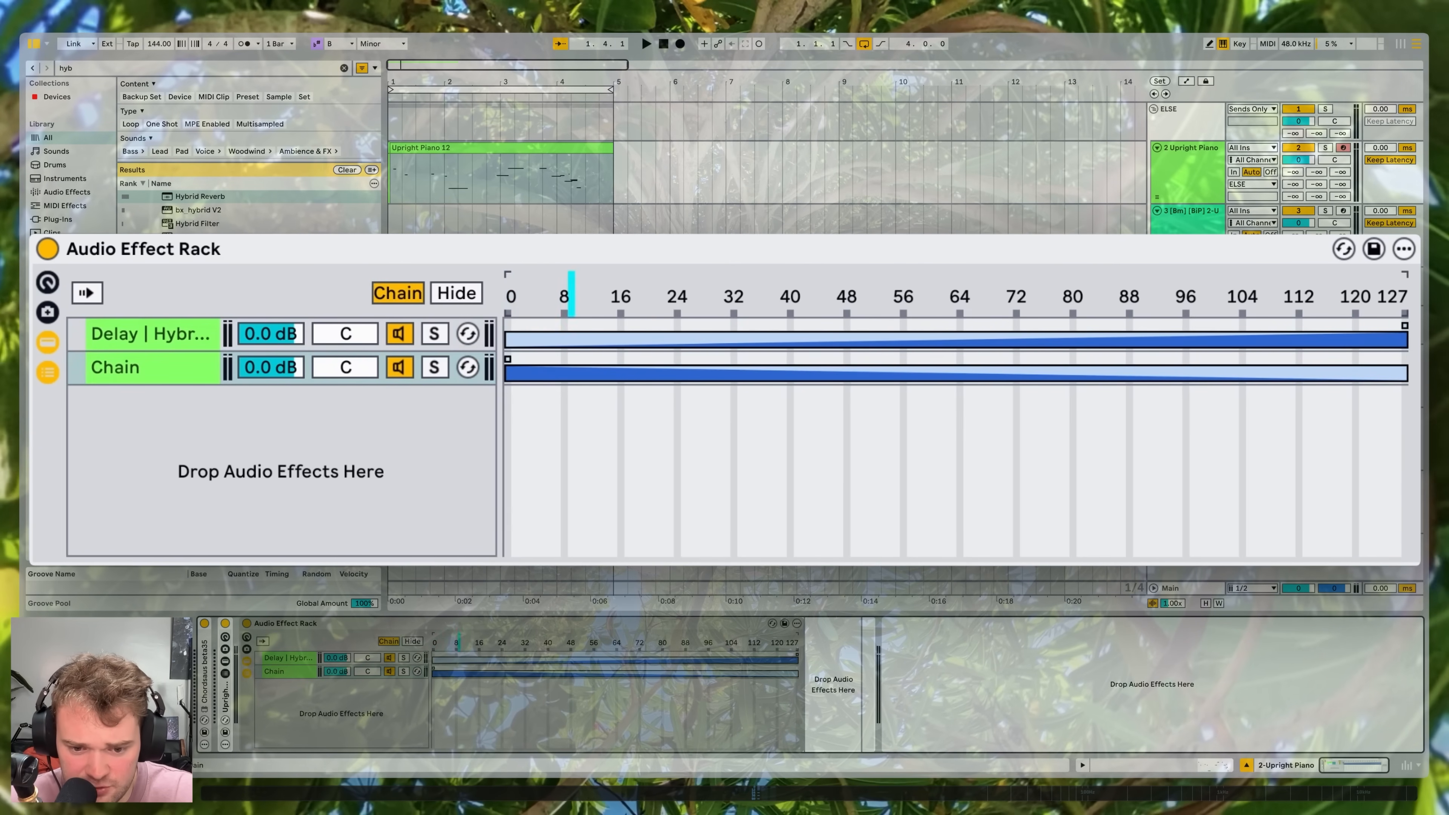
Step: Map the rack's chain selector to a single macro named Dry Wet and remove the other macros
right_click(832, 278)
left_click(929, 2)
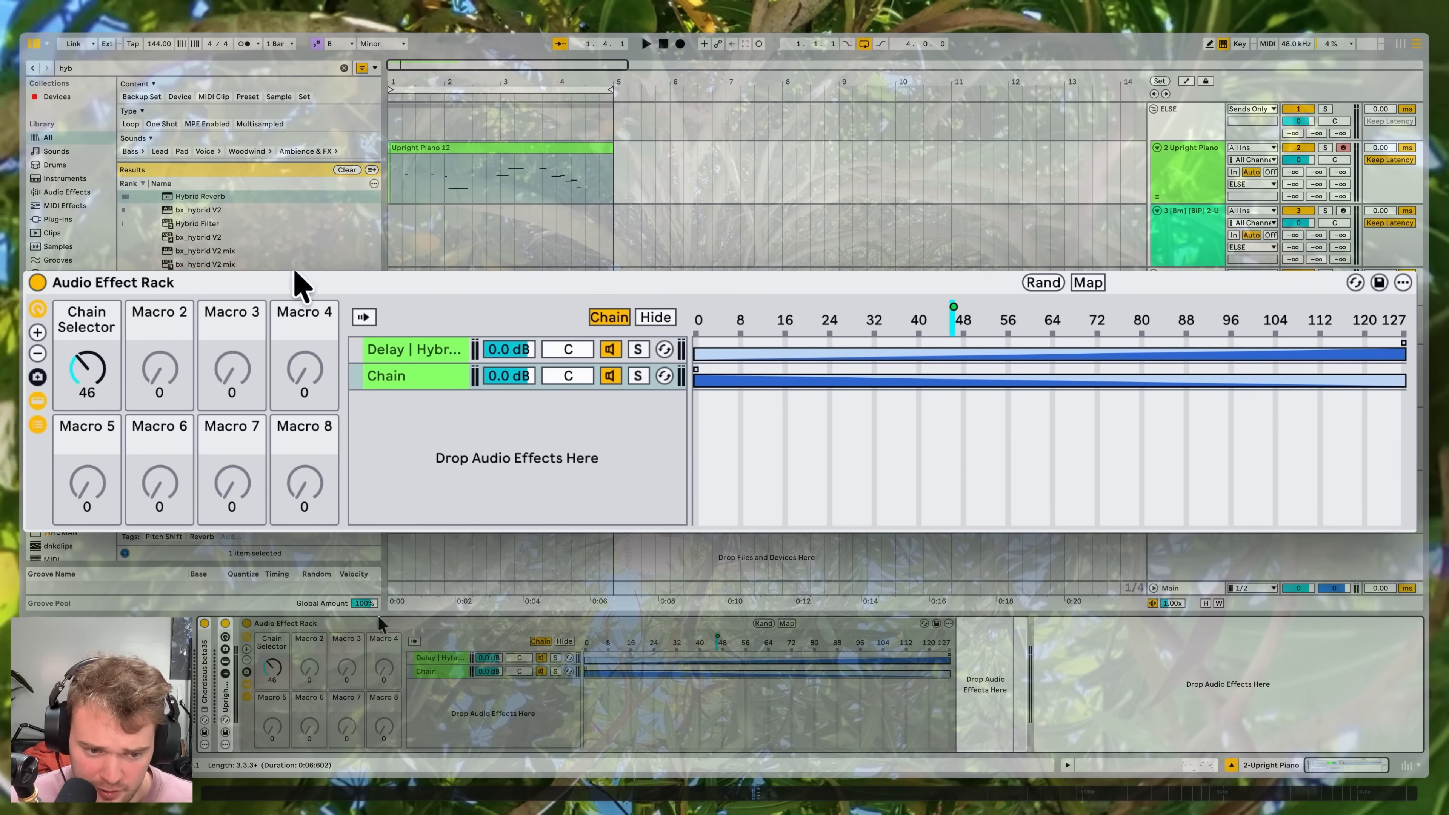
left_click(40, 357)
left_click(42, 361)
left_click(41, 361)
left_click(41, 363)
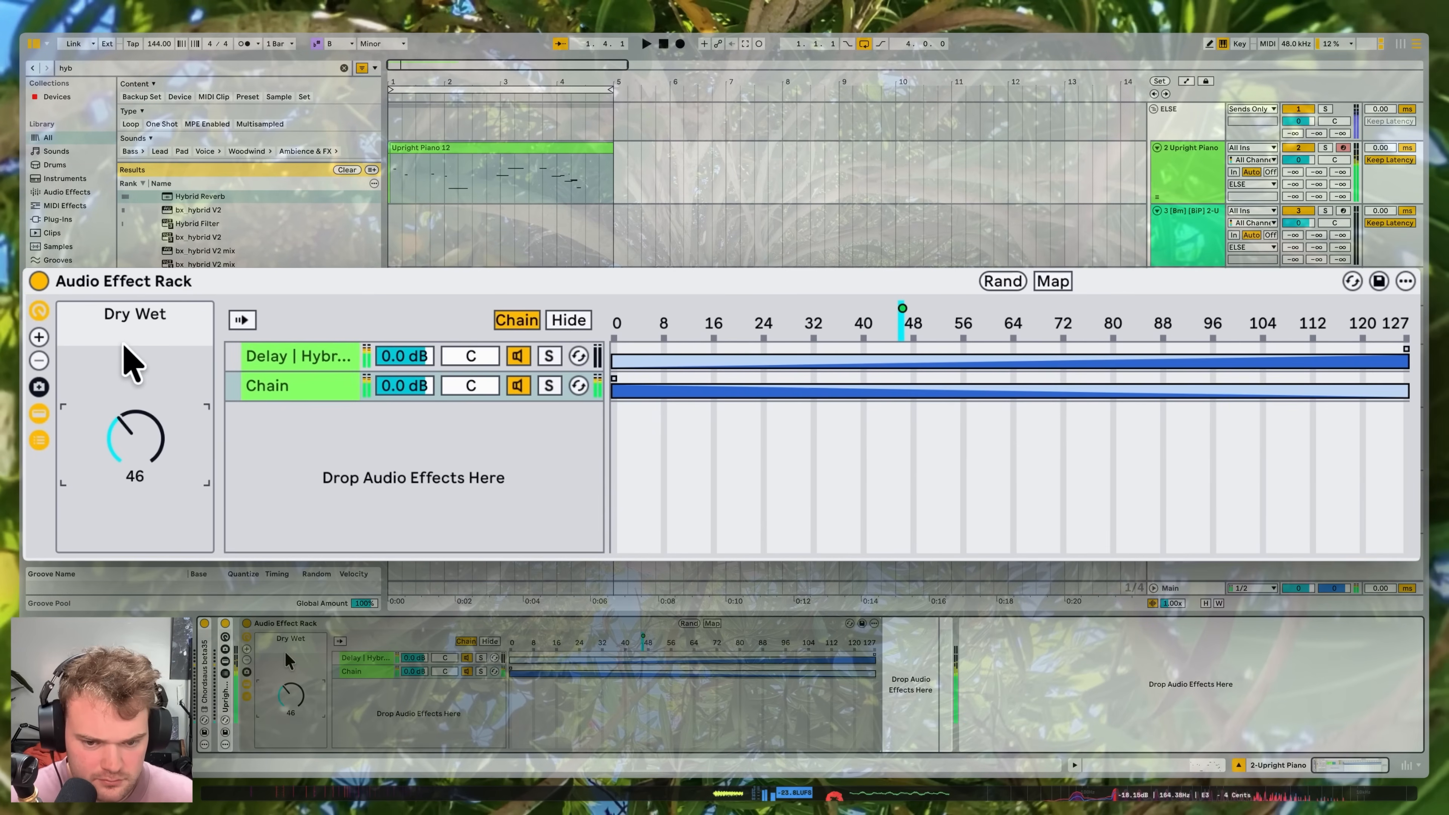
Step: Trim the Delay chain's zone to start at 1 and the empty chain's to end at 126, trying Dry Wet at 0 and 65
left_click_drag(135, 437, 135, 440)
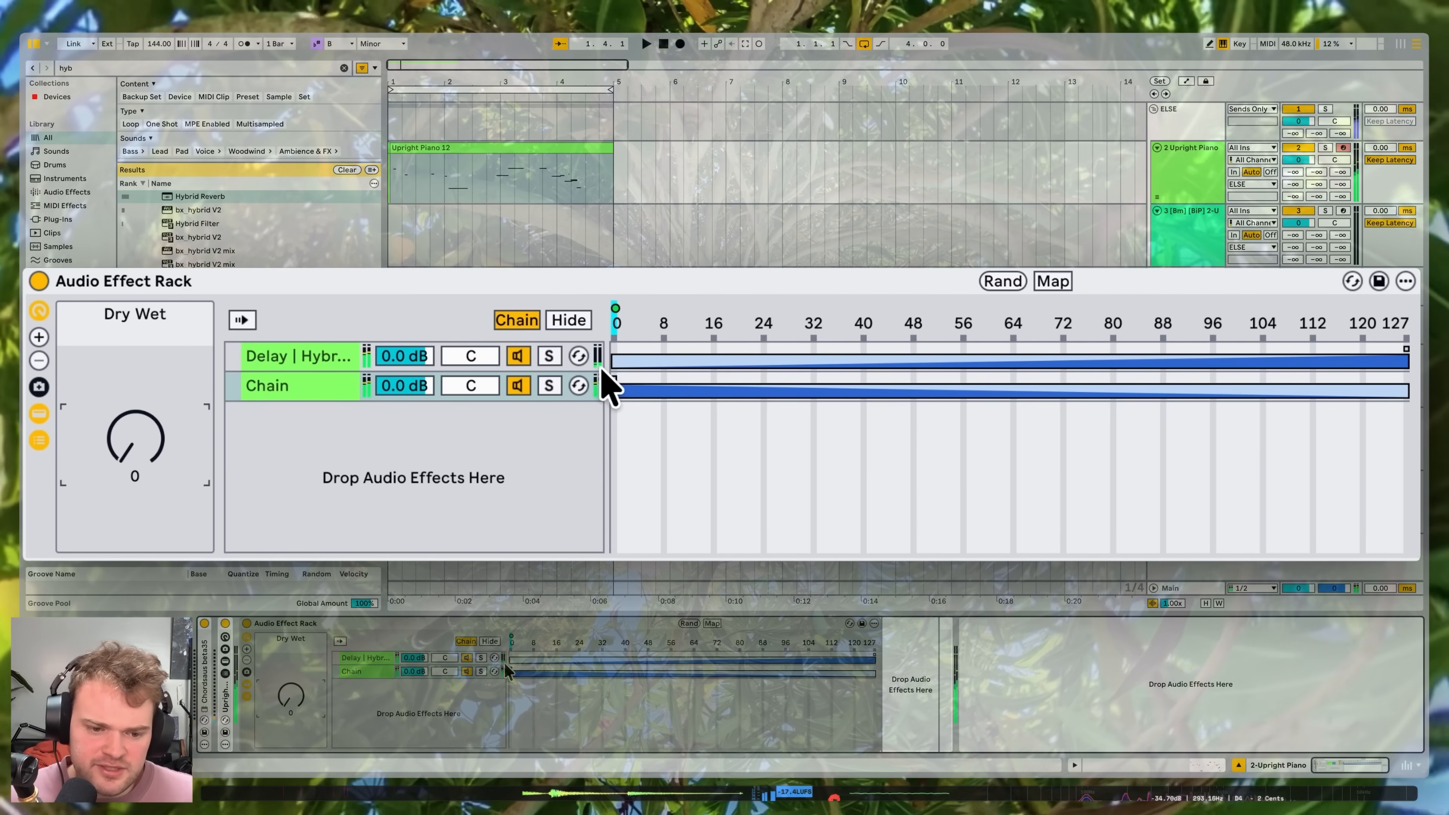
left_click(612, 361)
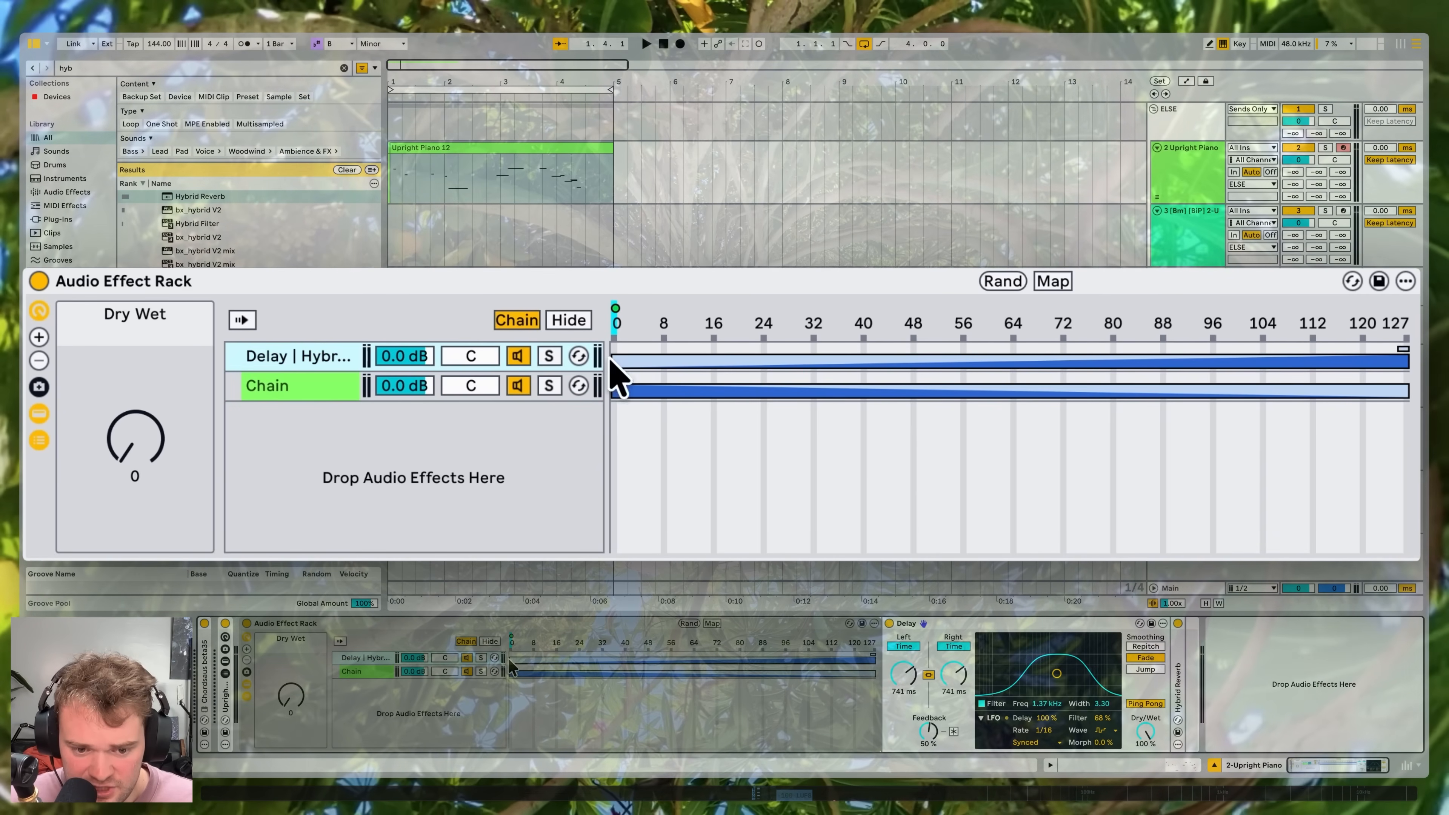
left_click_drag(612, 359, 620, 359)
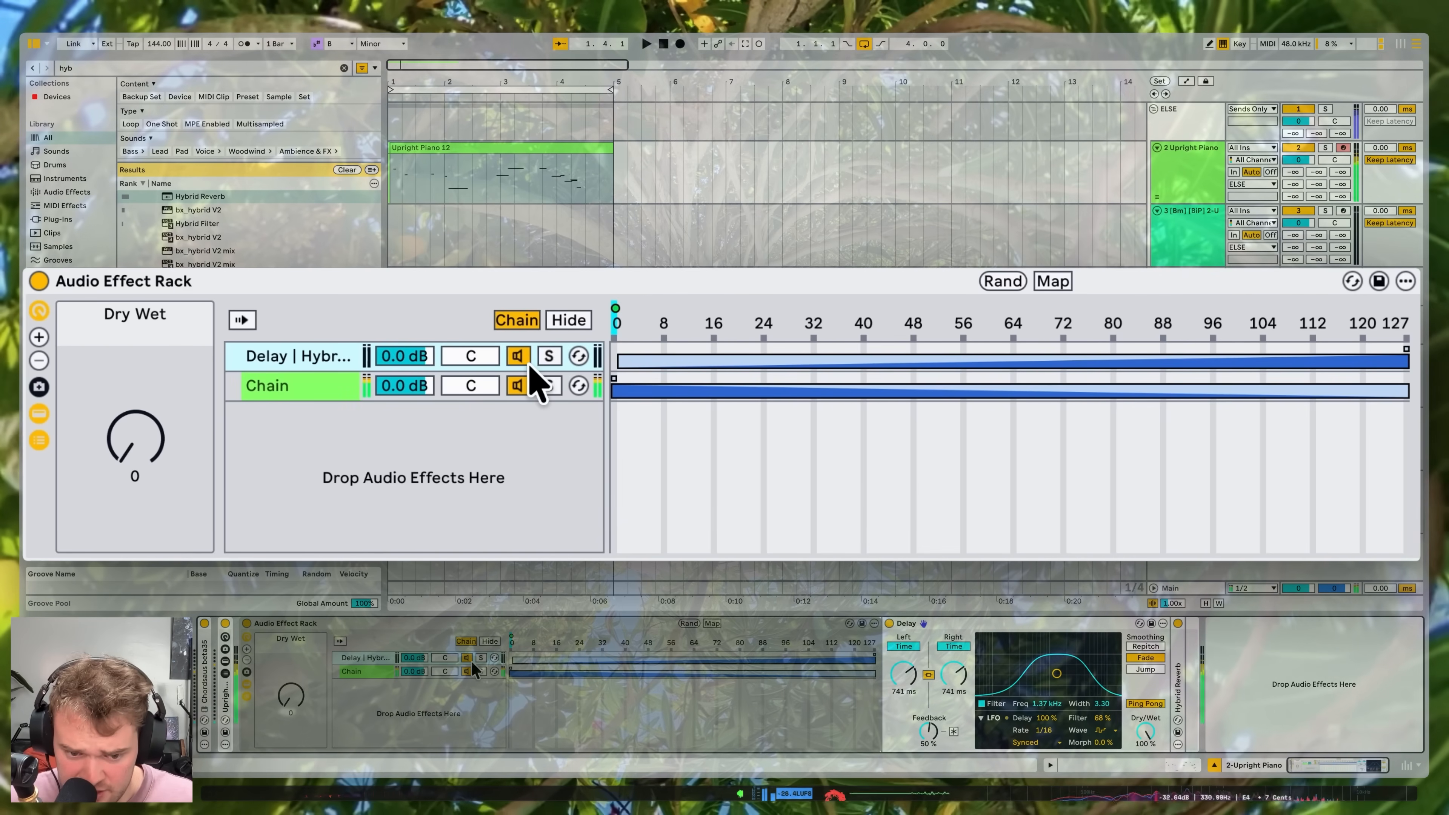
left_click(1395, 394)
left_click_drag(1393, 394, 1402, 394)
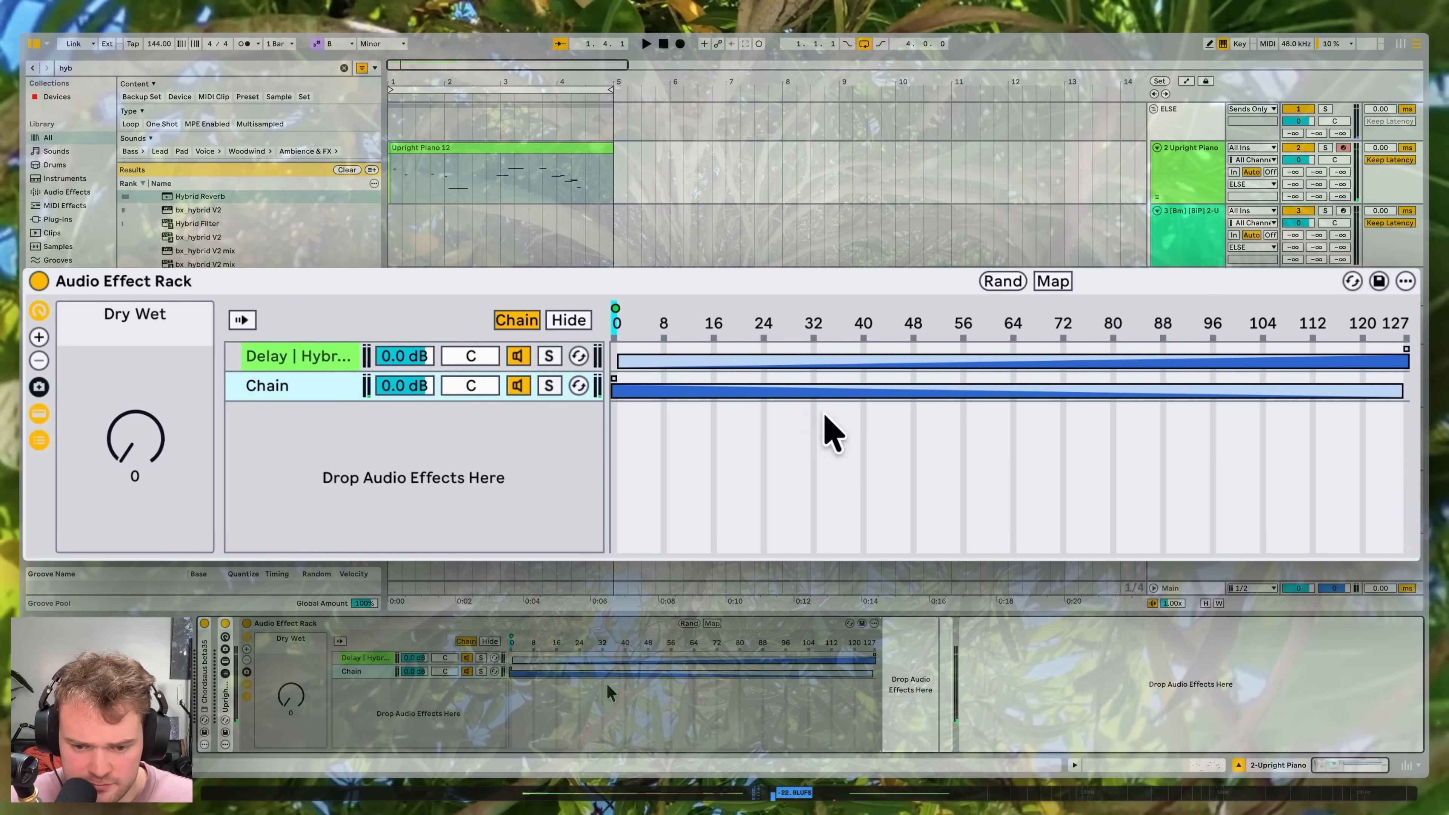
left_click_drag(130, 469, 129, 413)
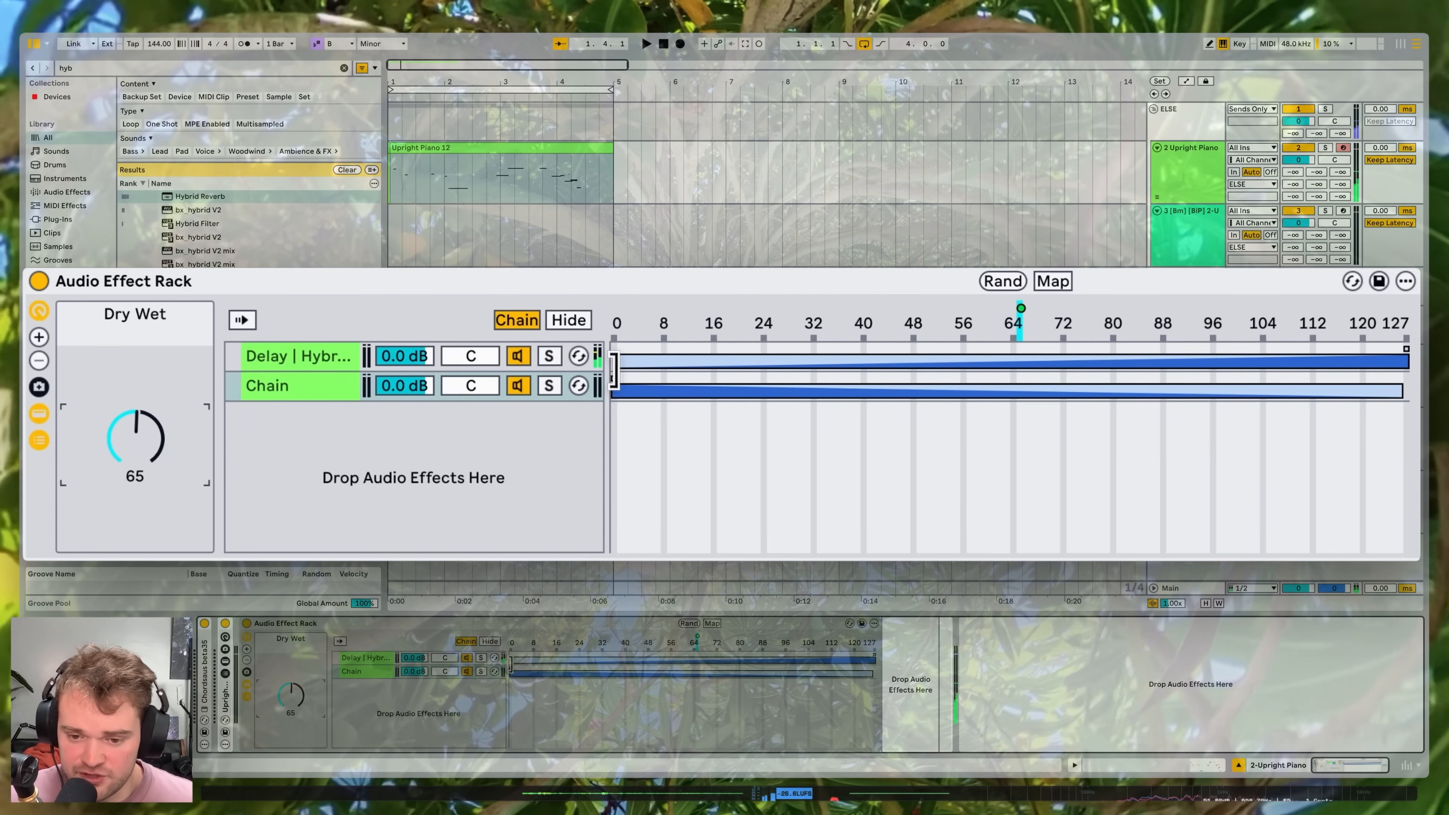
Step: Restore the empty chain's zone to 0–127 without a fade, and sweep Dry Wet up to 127 before returning it to 65
left_click_drag(613, 371, 1410, 391)
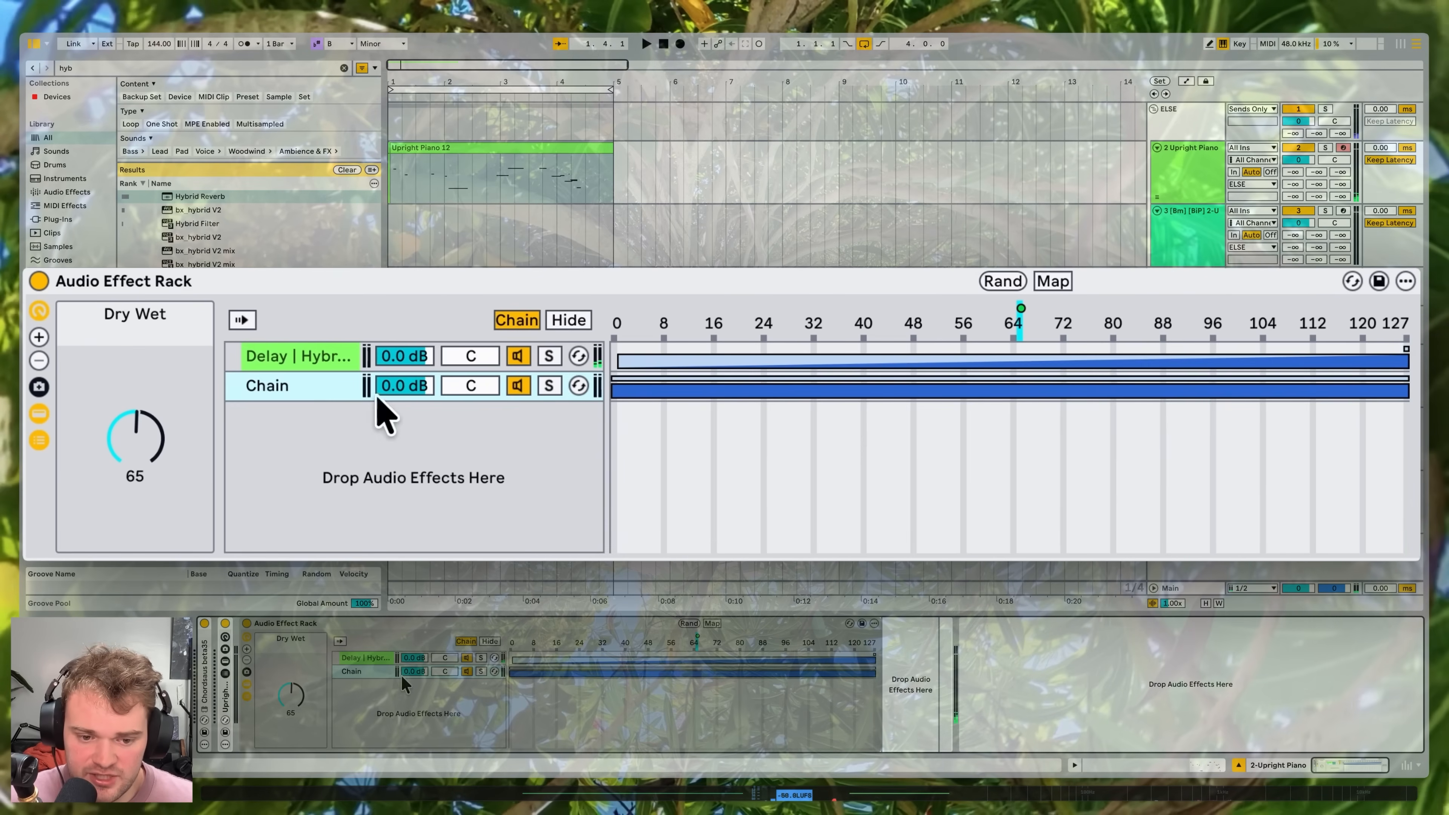
left_click_drag(144, 433, 144, 490)
left_click_drag(144, 438, 144, 320)
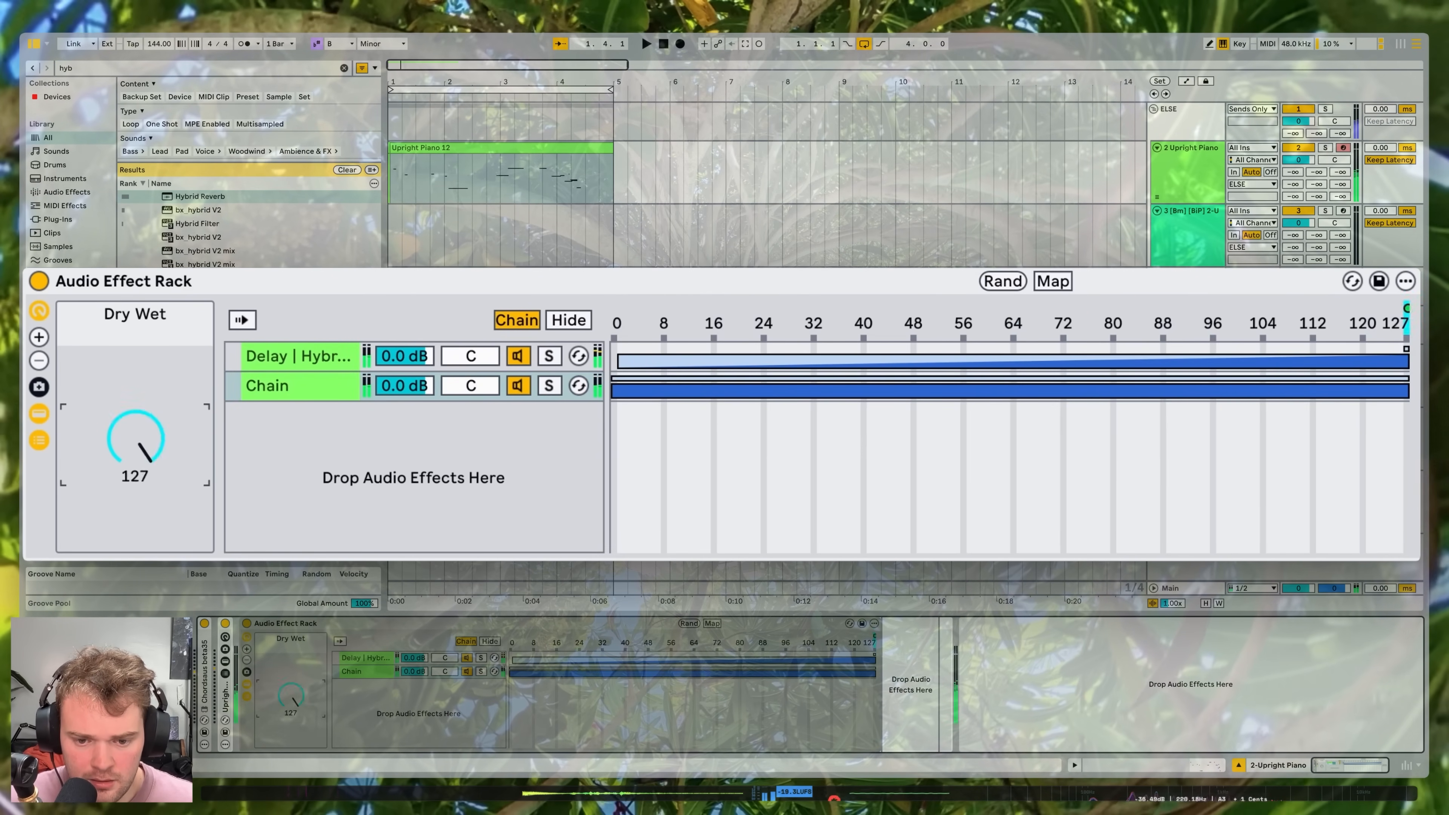
left_click_drag(144, 438, 144, 417)
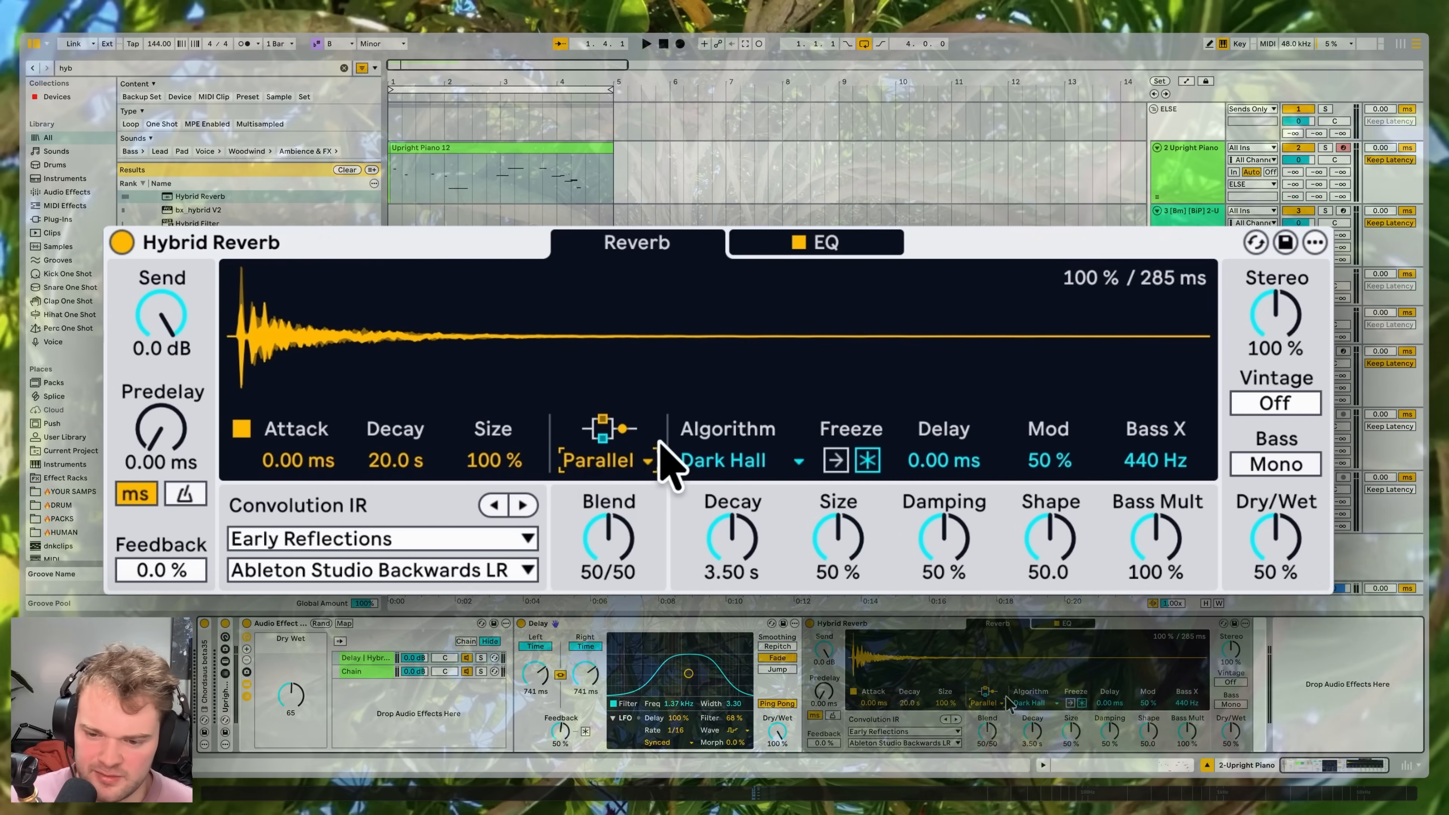
Step: Switch the Hybrid Reverb to algorithm-only routing with the Shimmer algorithm
left_click(640, 468)
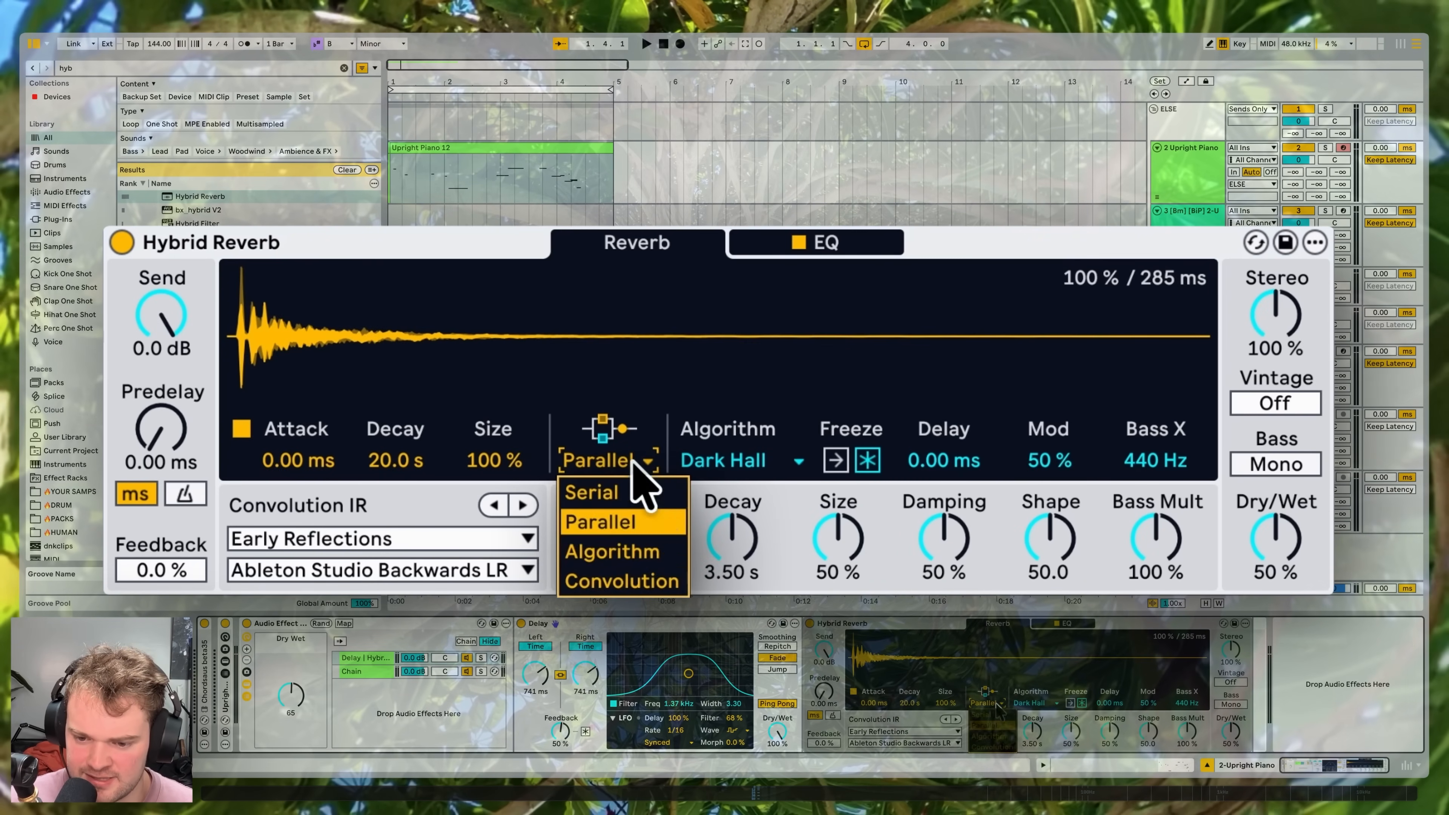
left_click(657, 557)
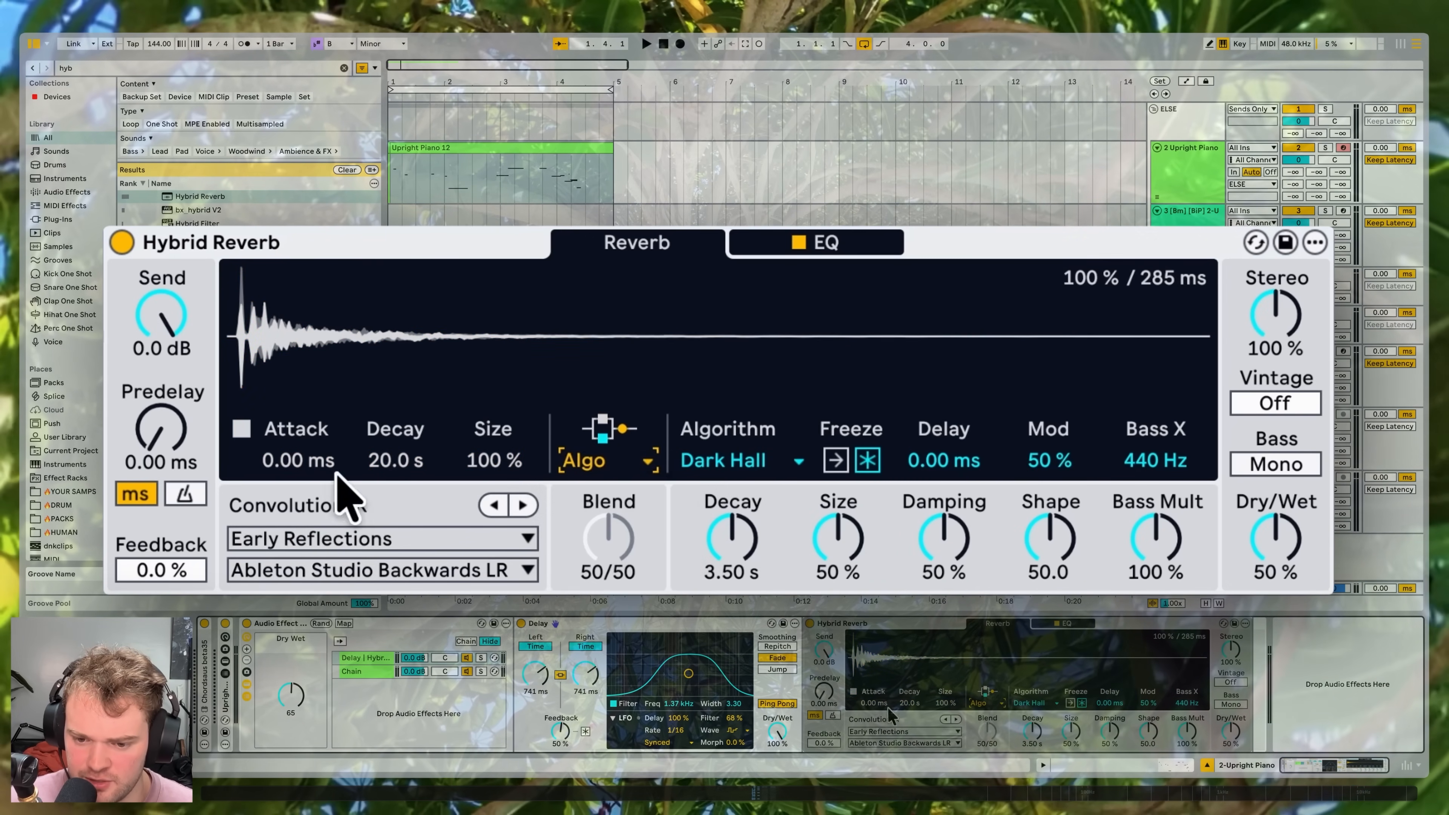
left_click(741, 465)
left_click(774, 552)
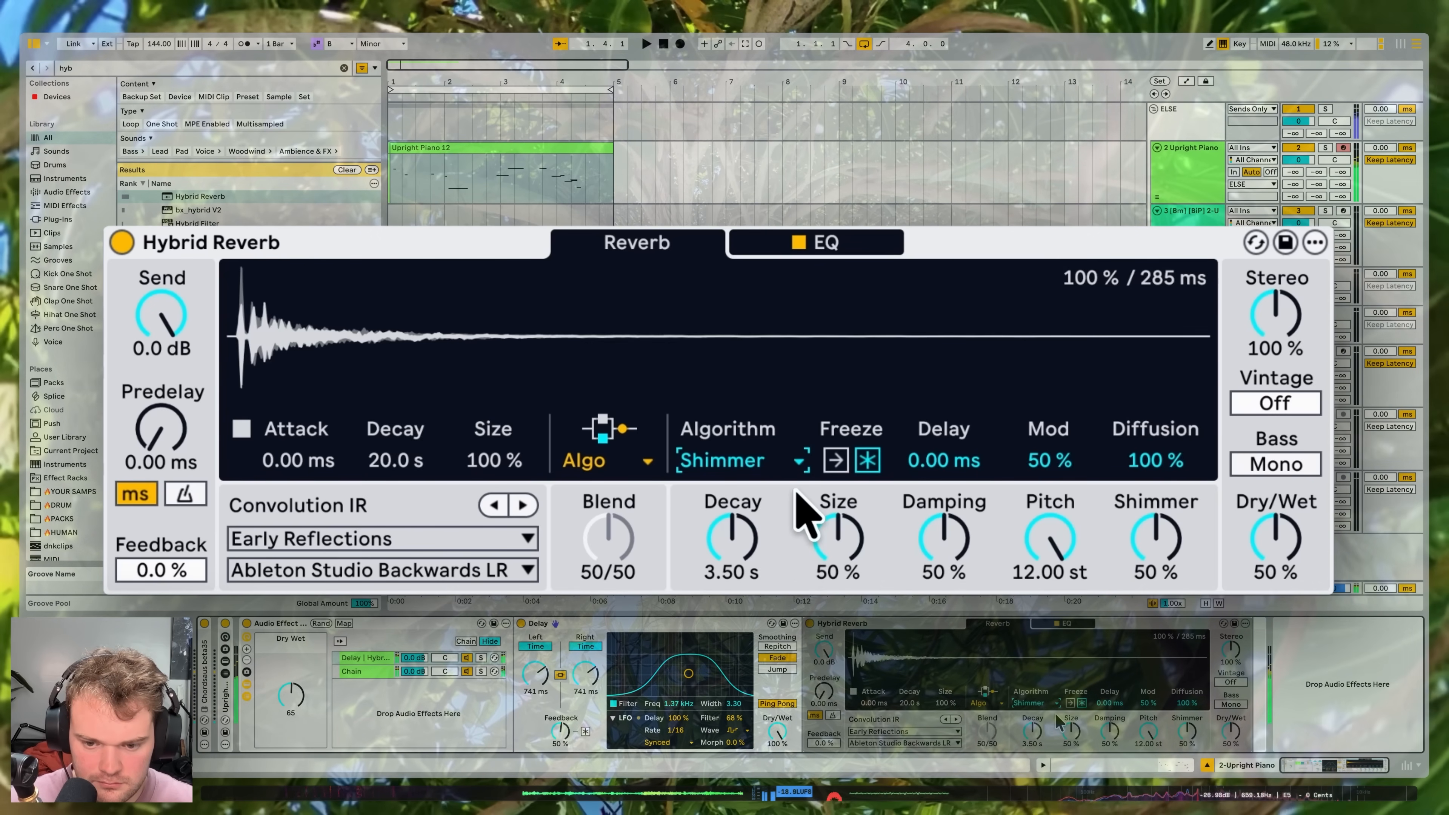
Step: Raise the low cut in the Hybrid Reverb's EQ to 459 Hz and return to the reverb settings
left_click(834, 249)
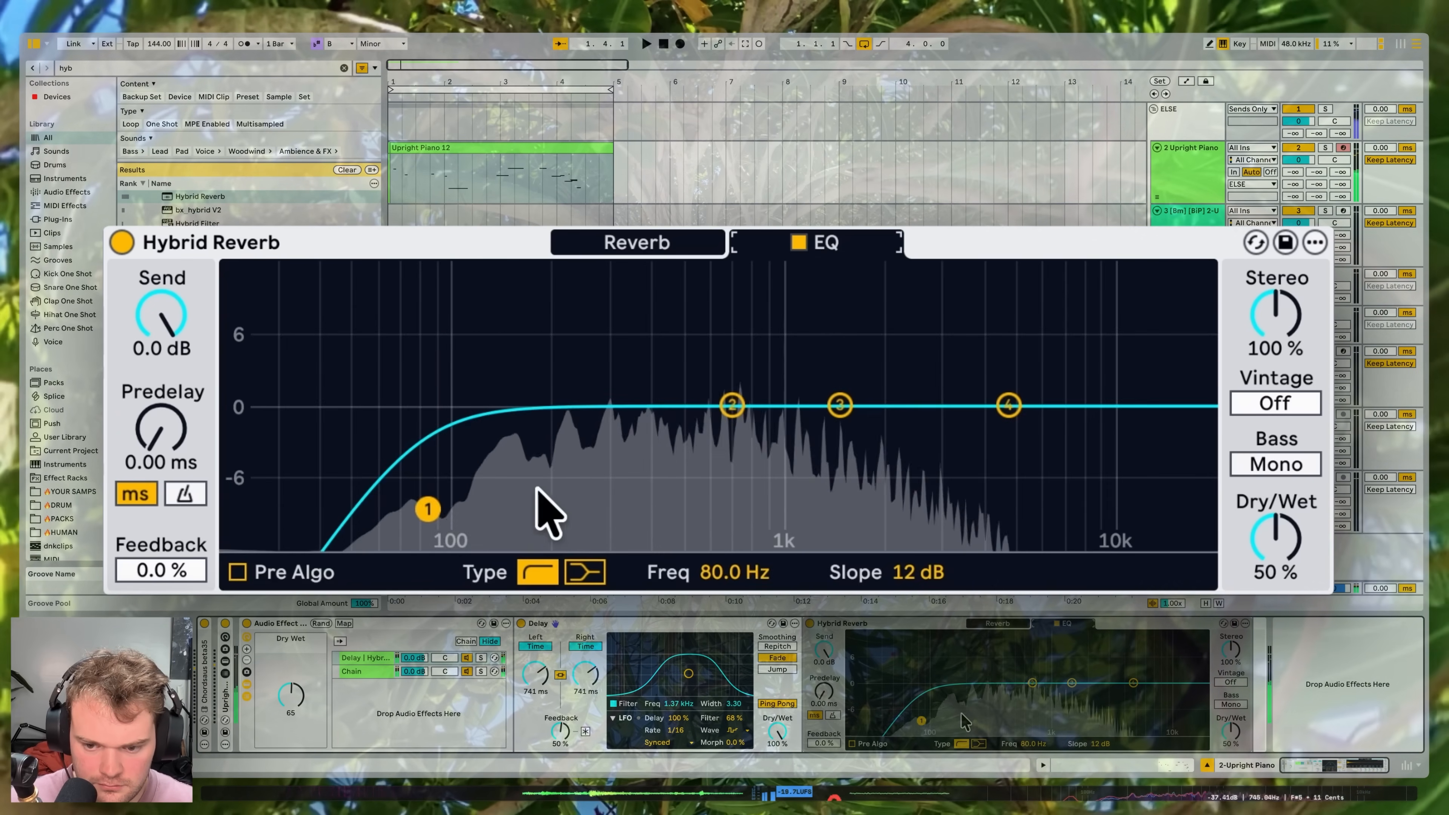
left_click_drag(432, 504, 672, 508)
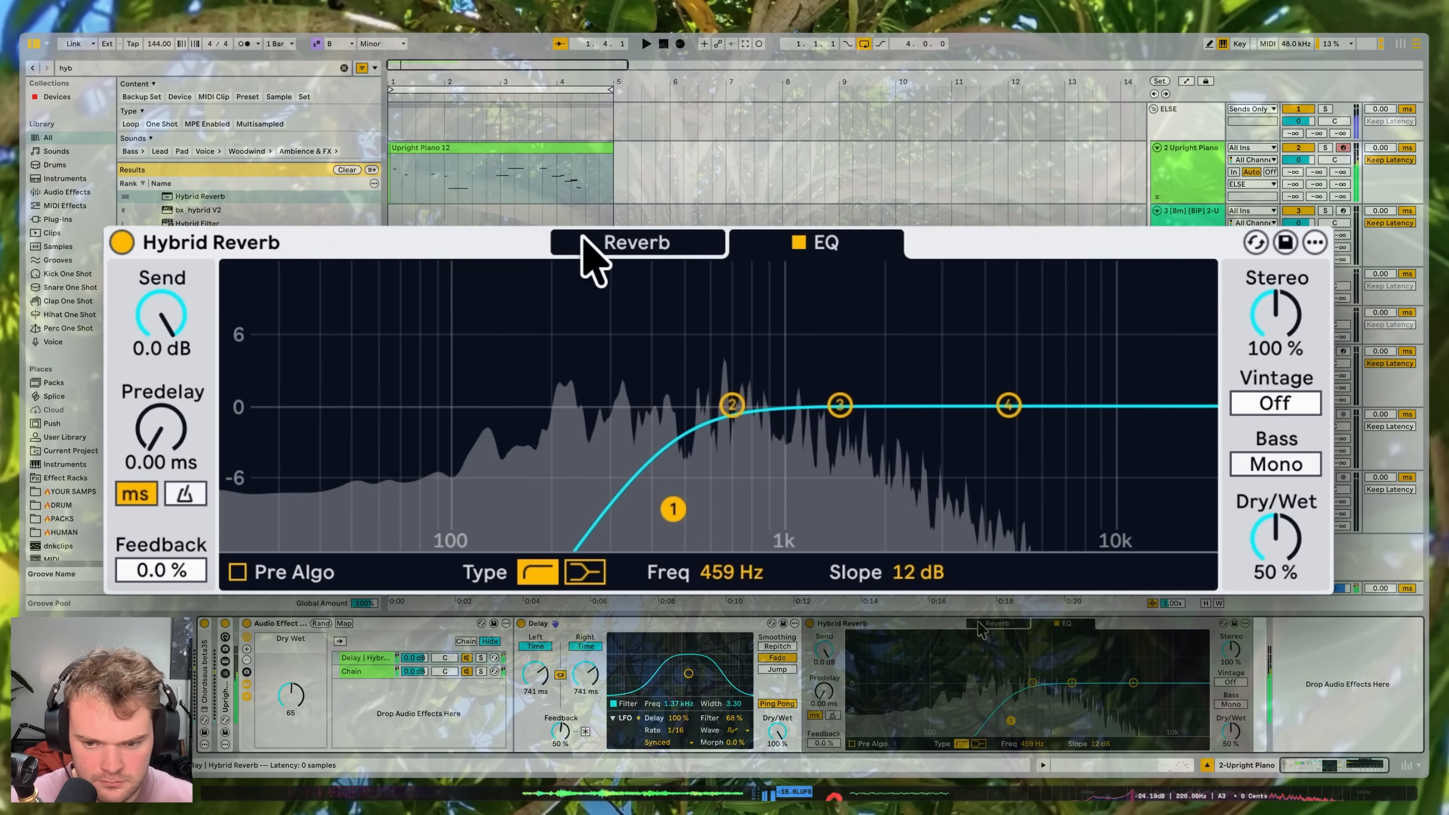
left_click(659, 247)
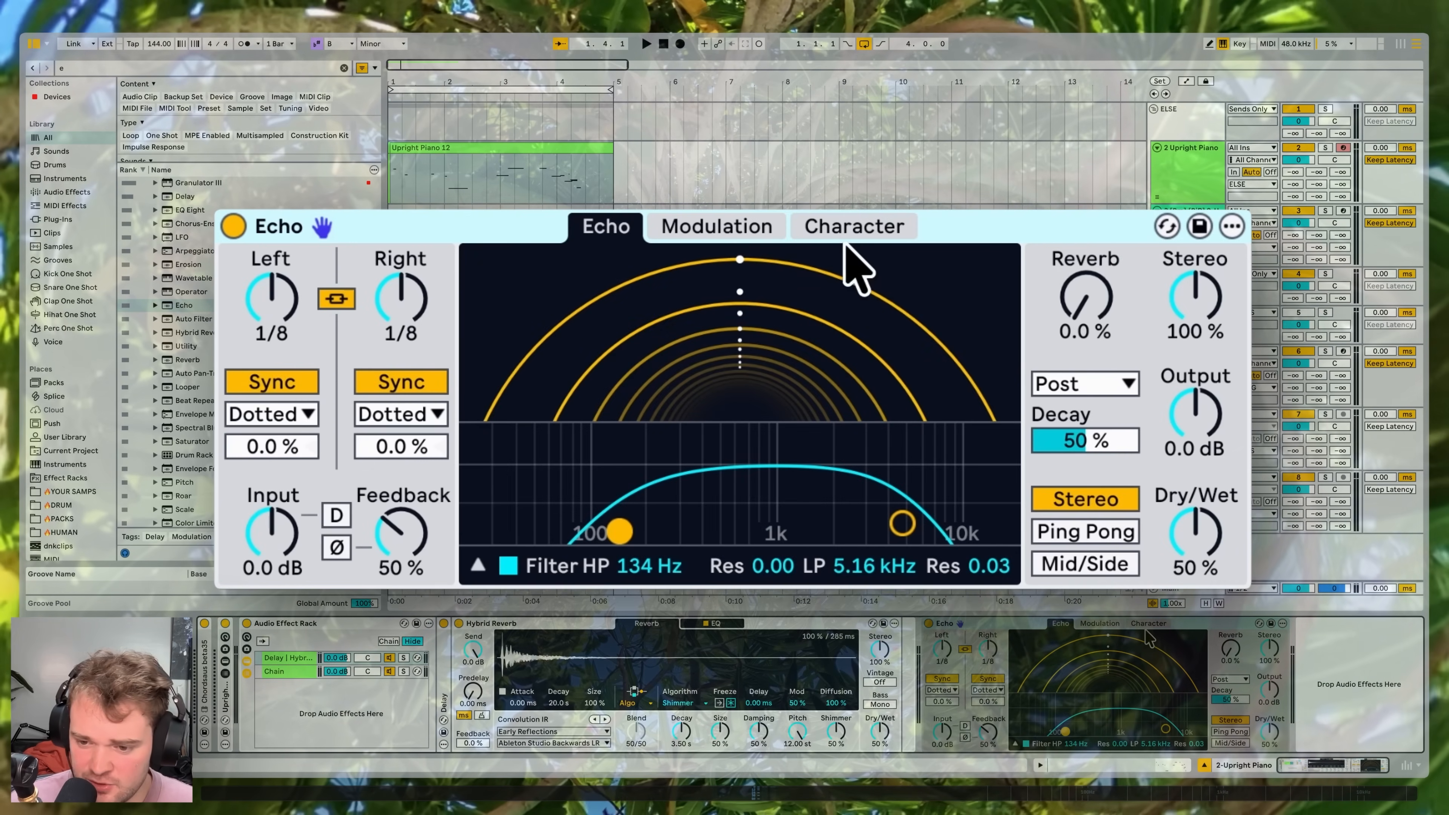
Step: Try an Echo with ducking enabled at a -51 dB threshold and feedback at 69 %
left_click(1147, 625)
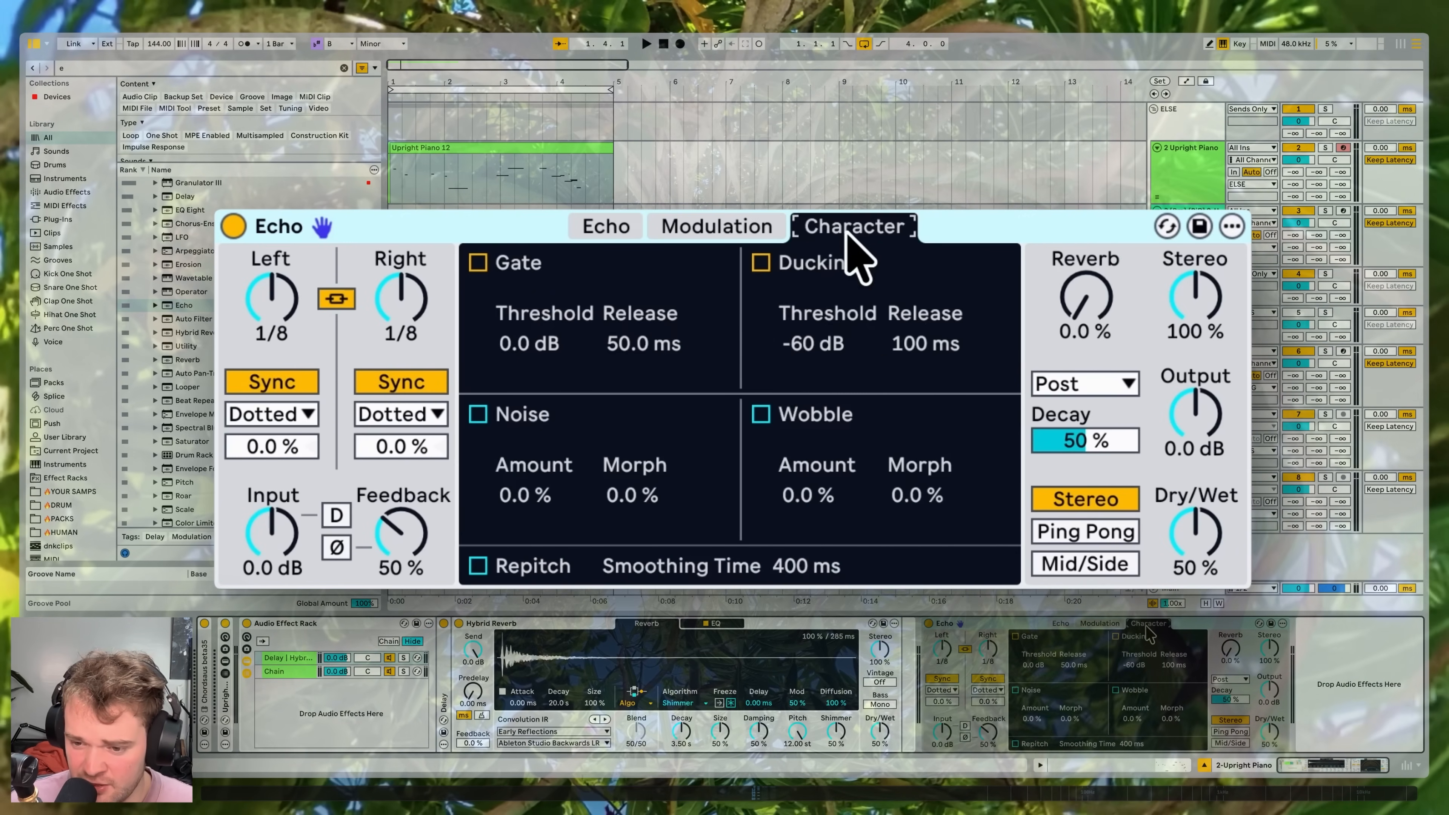
left_click(762, 264)
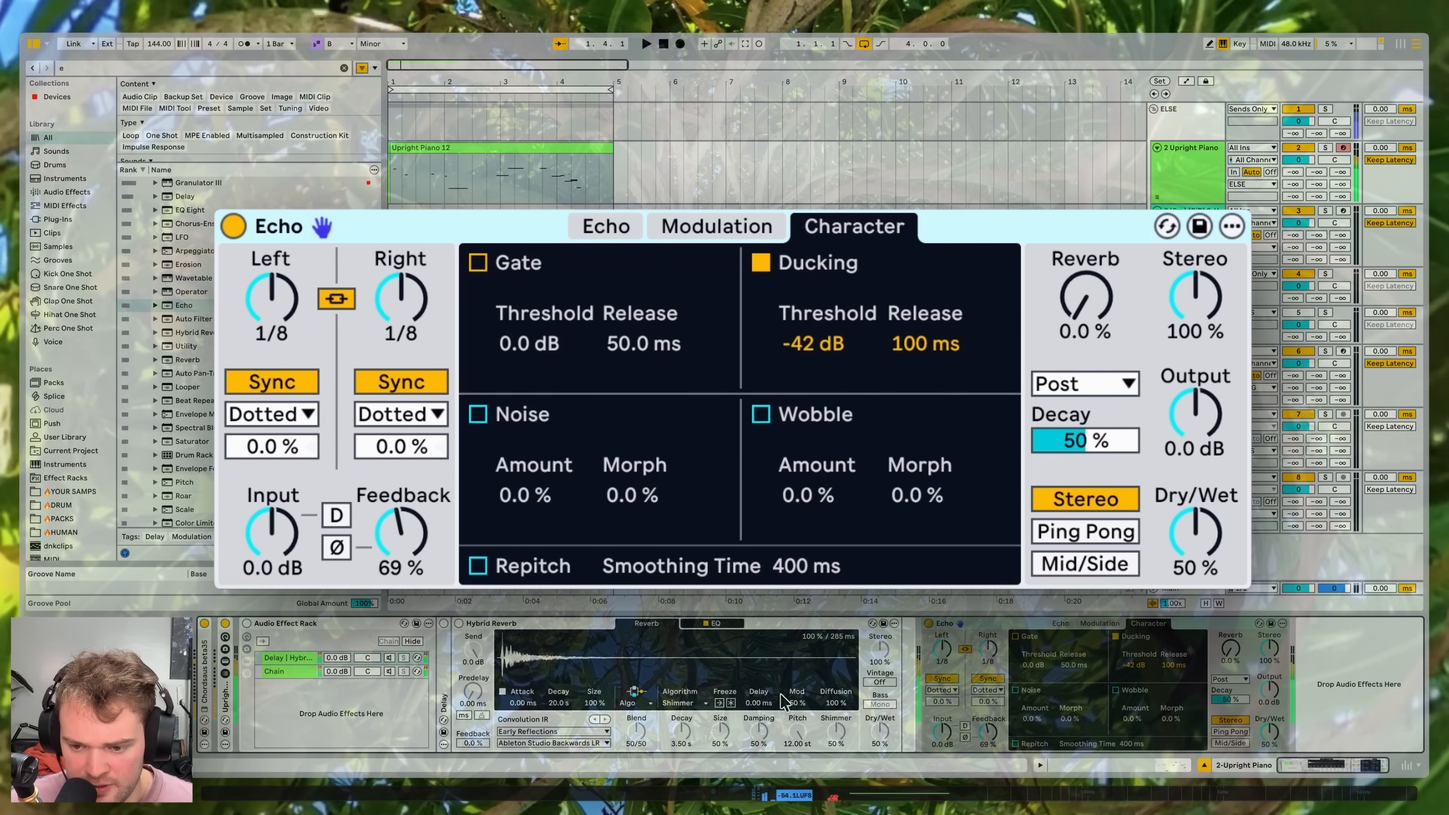
left_click_drag(816, 343, 816, 371)
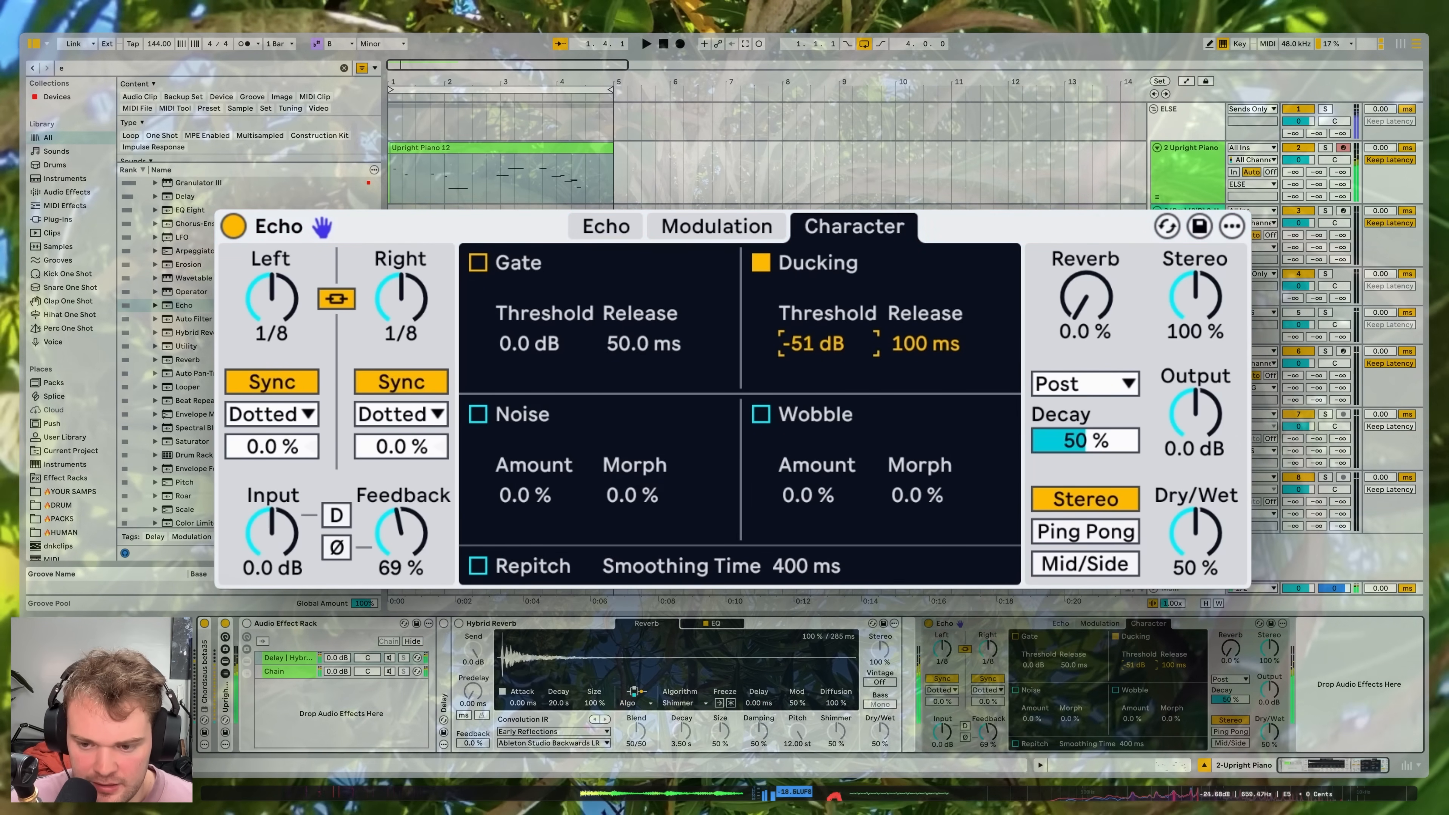
left_click_drag(393, 502, 393, 480)
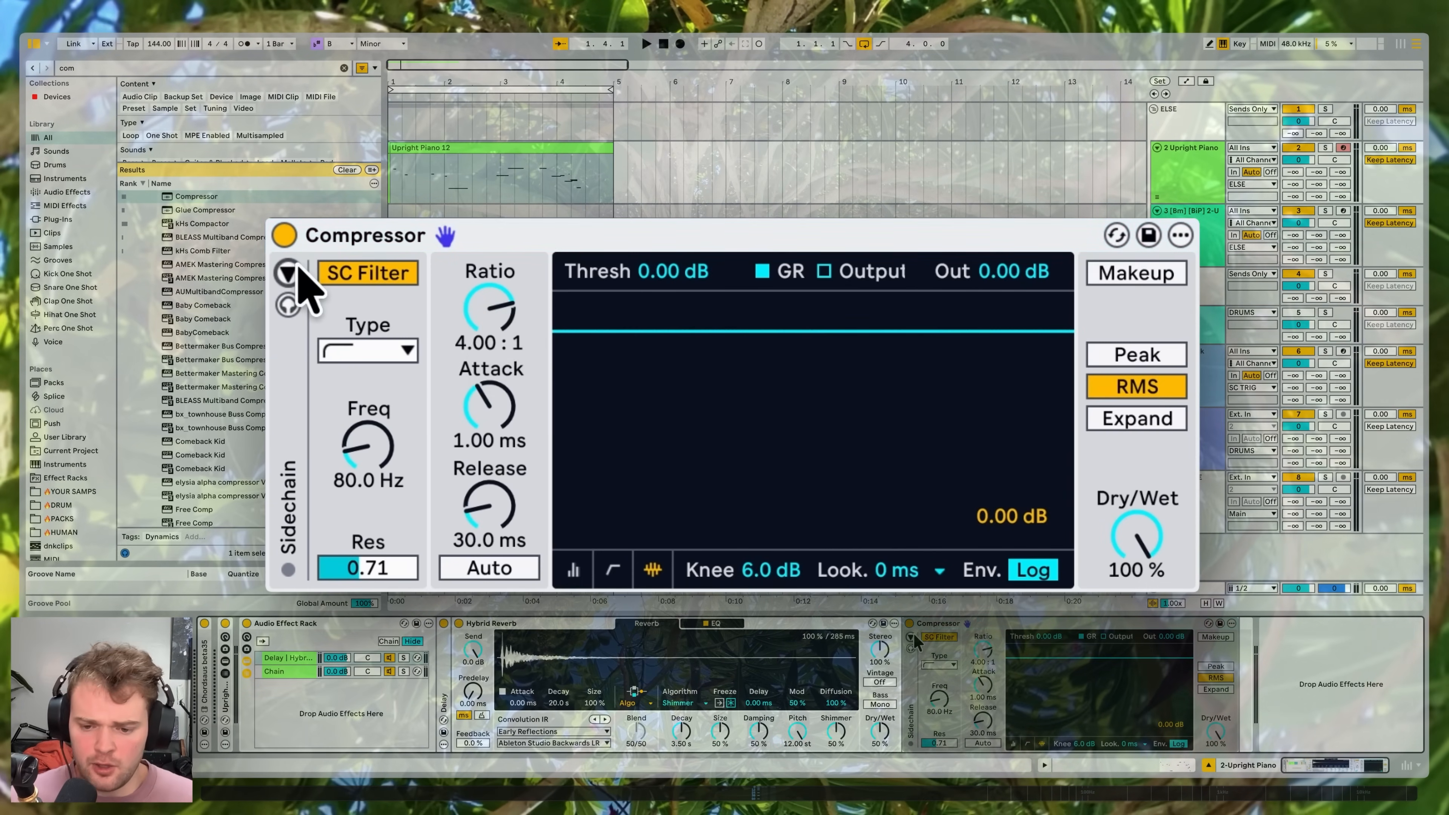
Step: Enable external sidechain on the Compressor, sourced from 2-Upright Piano at Audio Effect Rack | Delay | Hybrid Reverb | Compressor | Pre FX
left_click(911, 637)
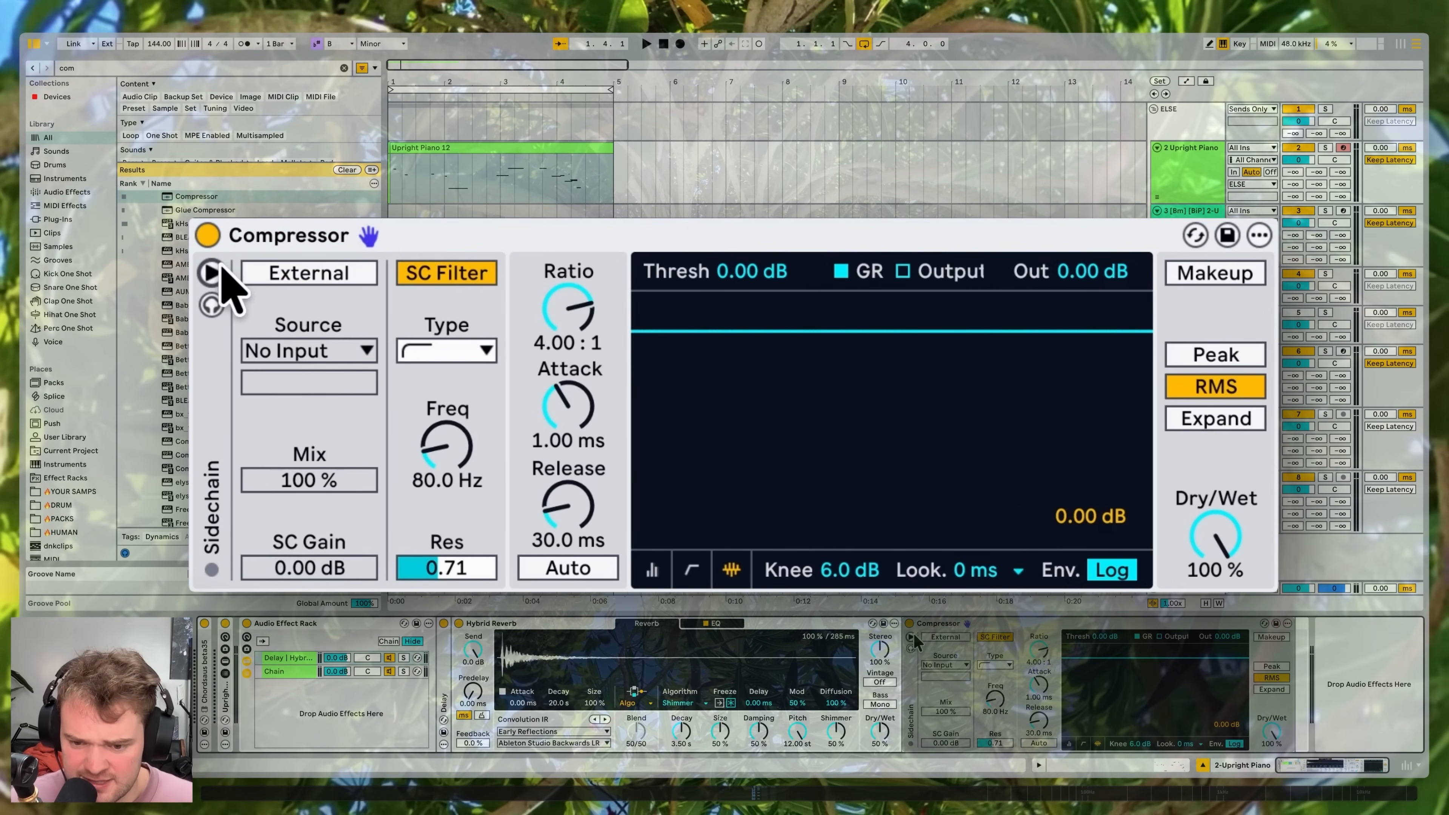
left_click(273, 278)
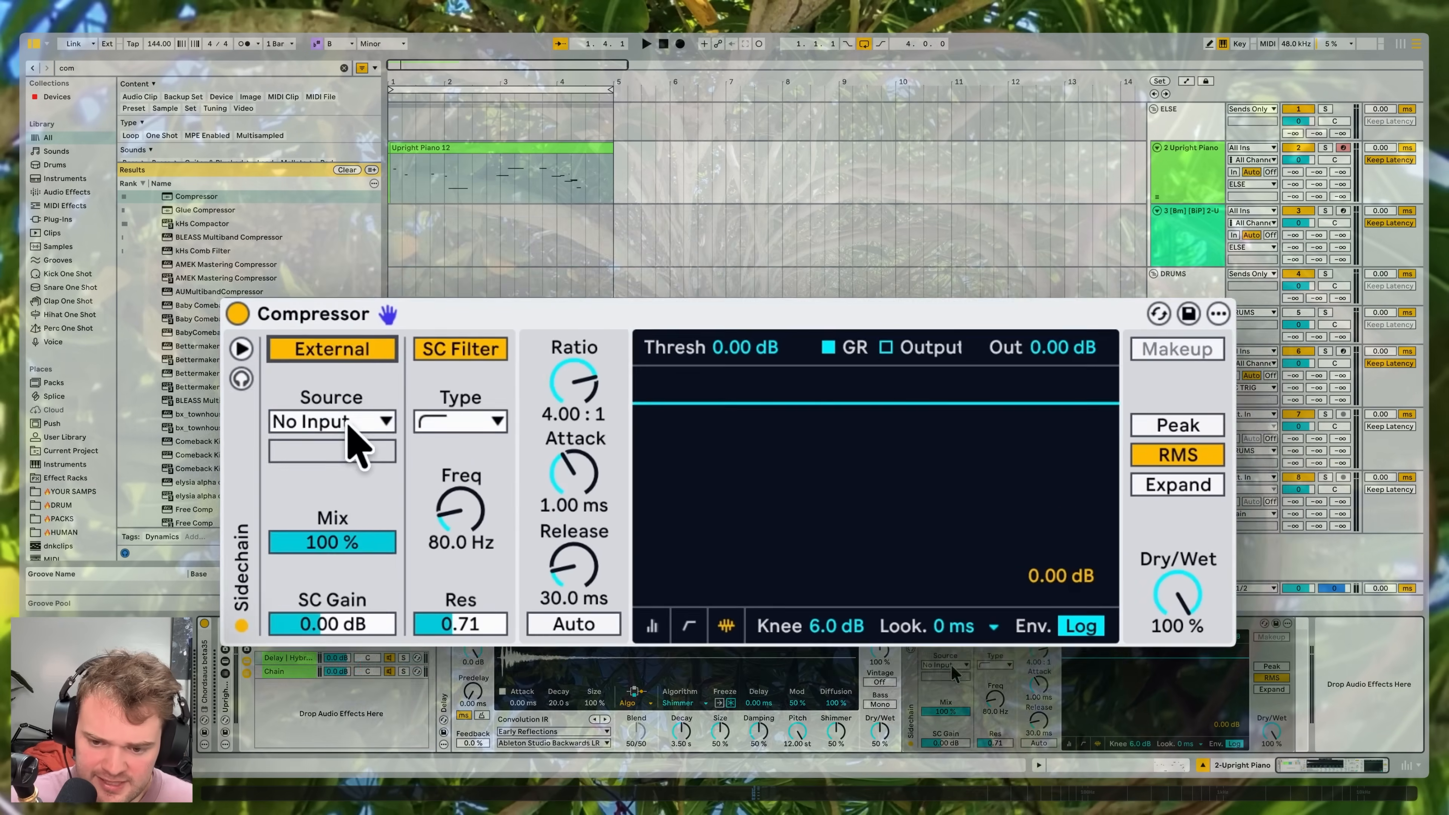
left_click(953, 667)
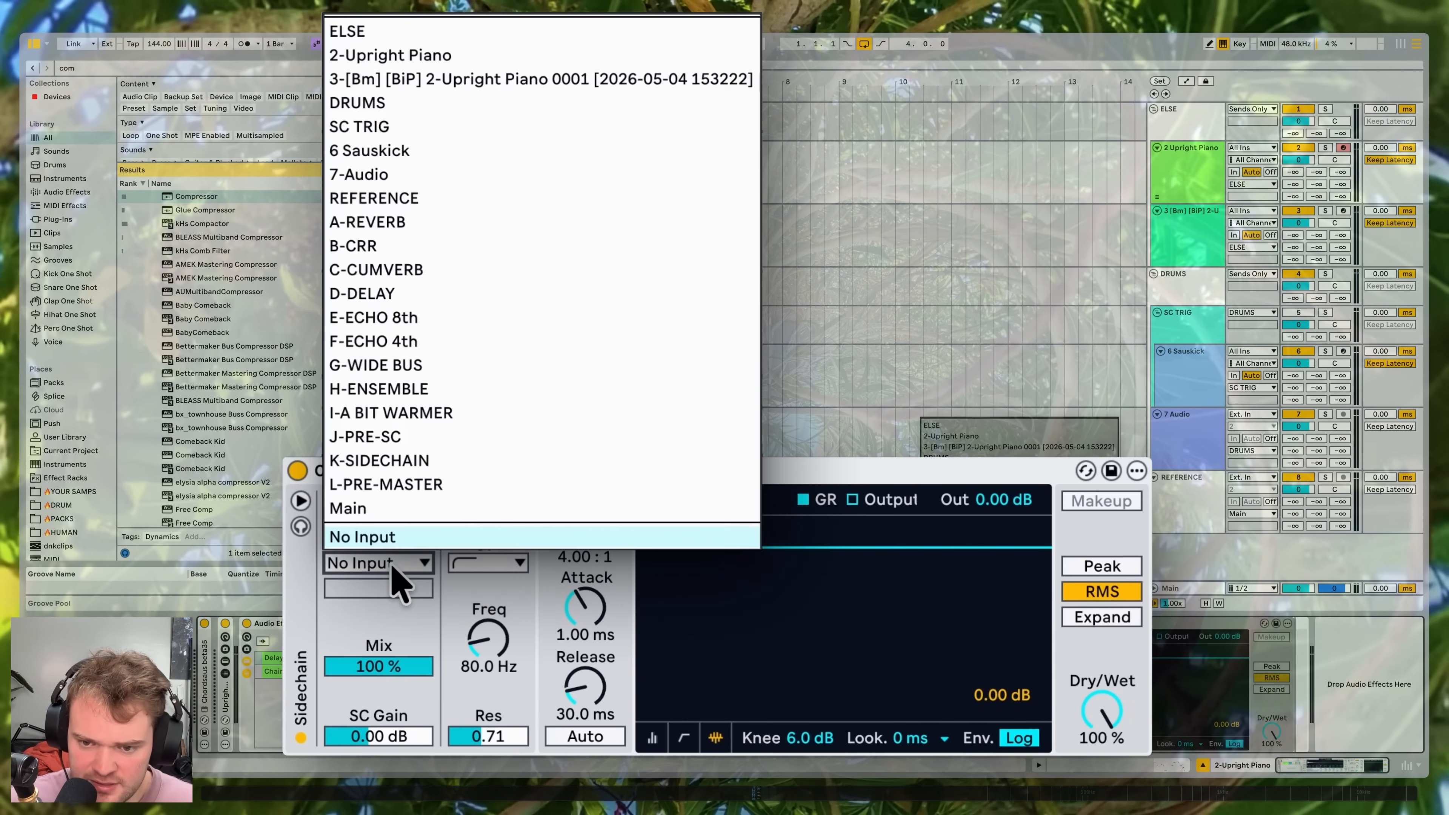
left_click(419, 55)
left_click(342, 381)
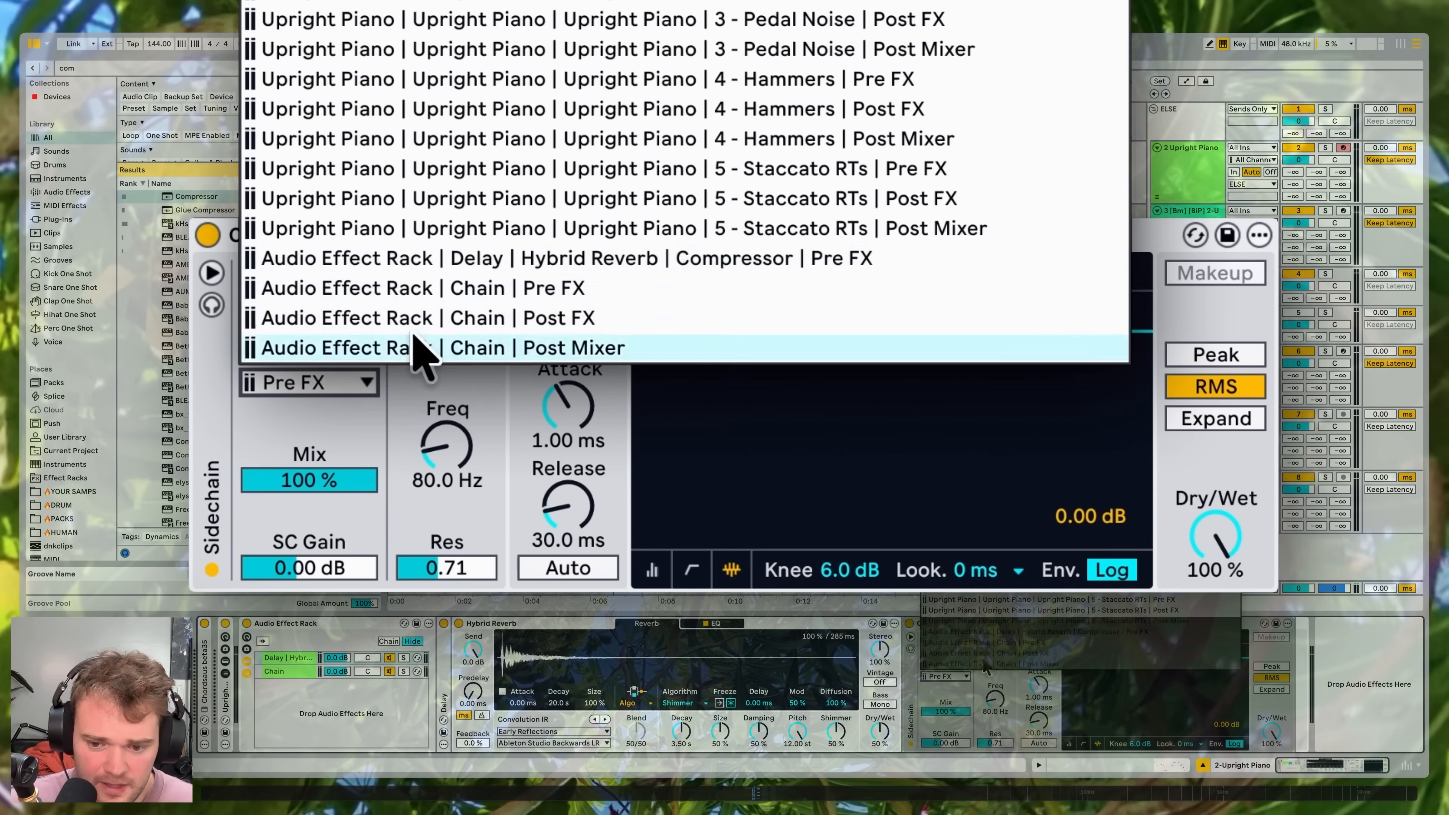
left_click(431, 268)
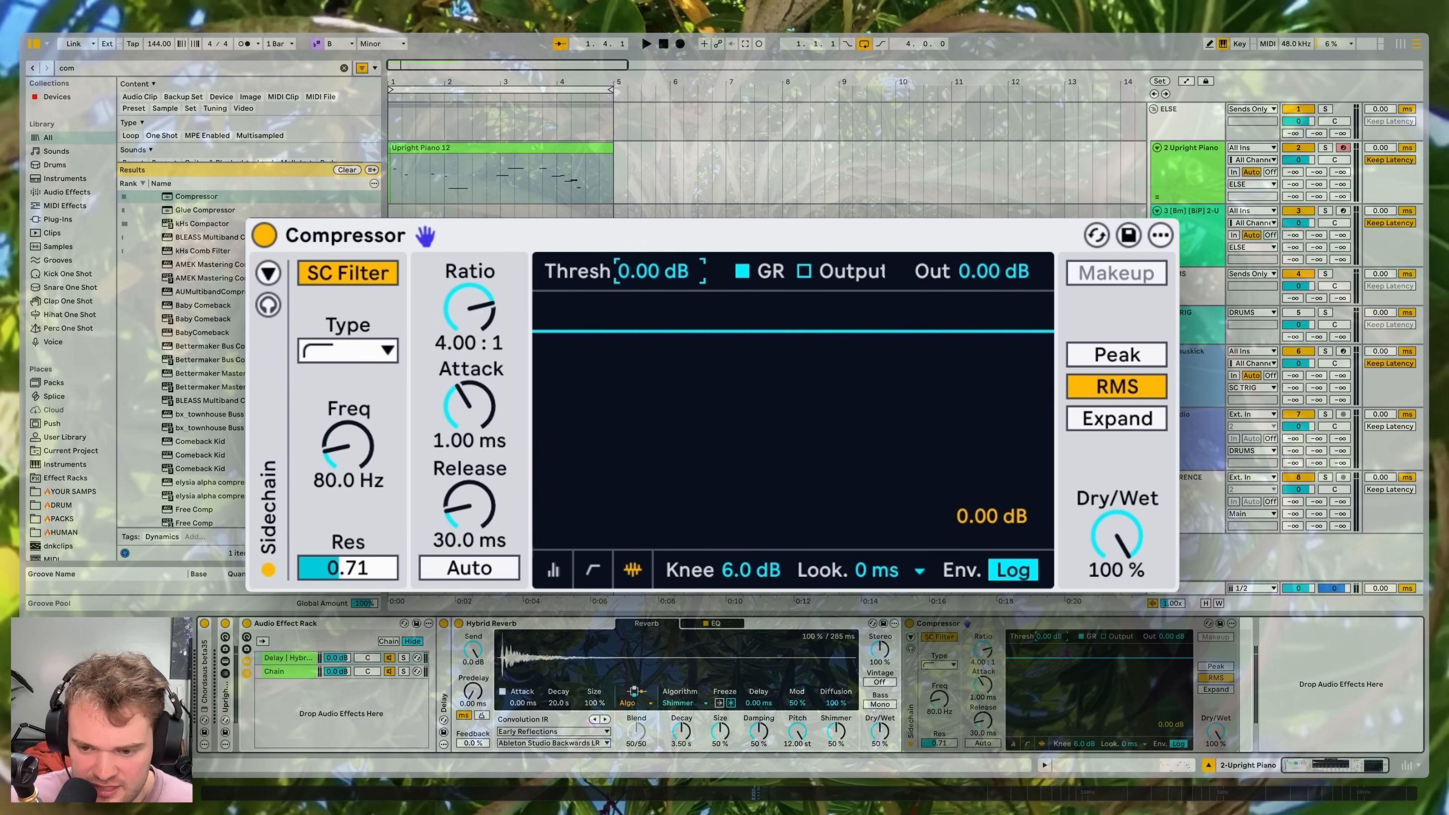
Step: Set the Compressor to Peak detection with automatic release and a threshold of -25.3 dB
left_click_drag(653, 271, 653, 359)
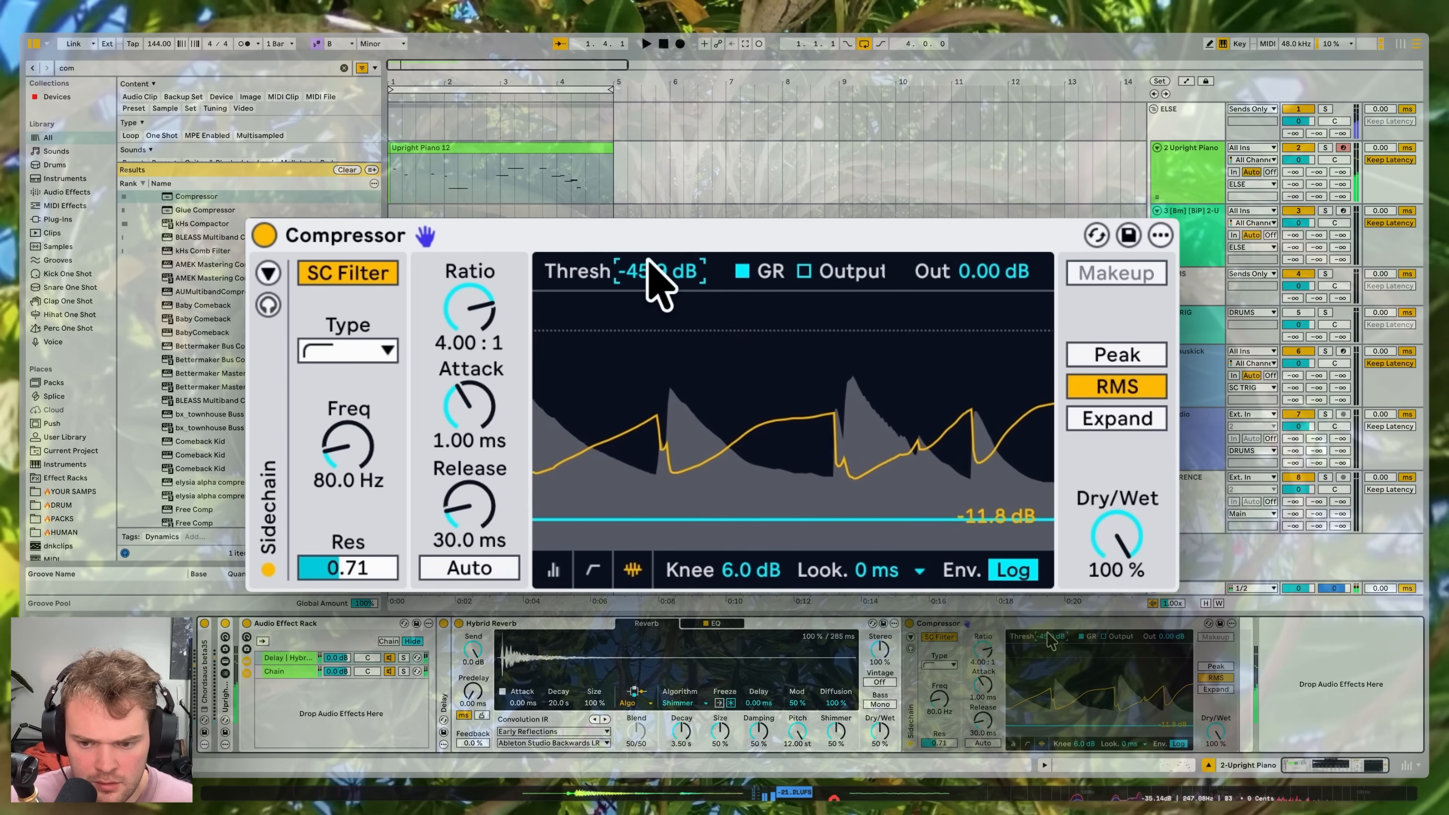
left_click(1091, 358)
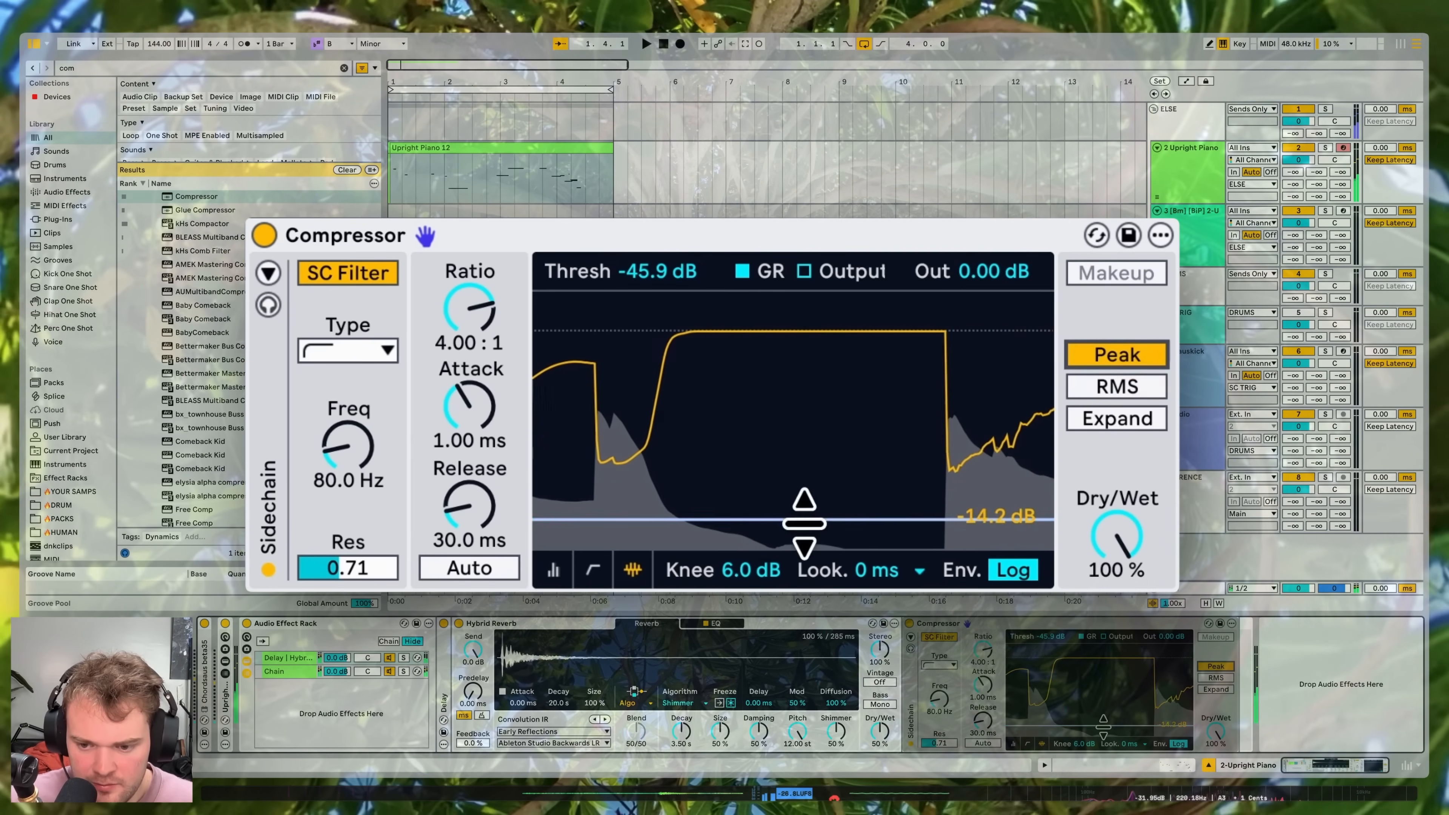
left_click_drag(806, 518, 806, 470)
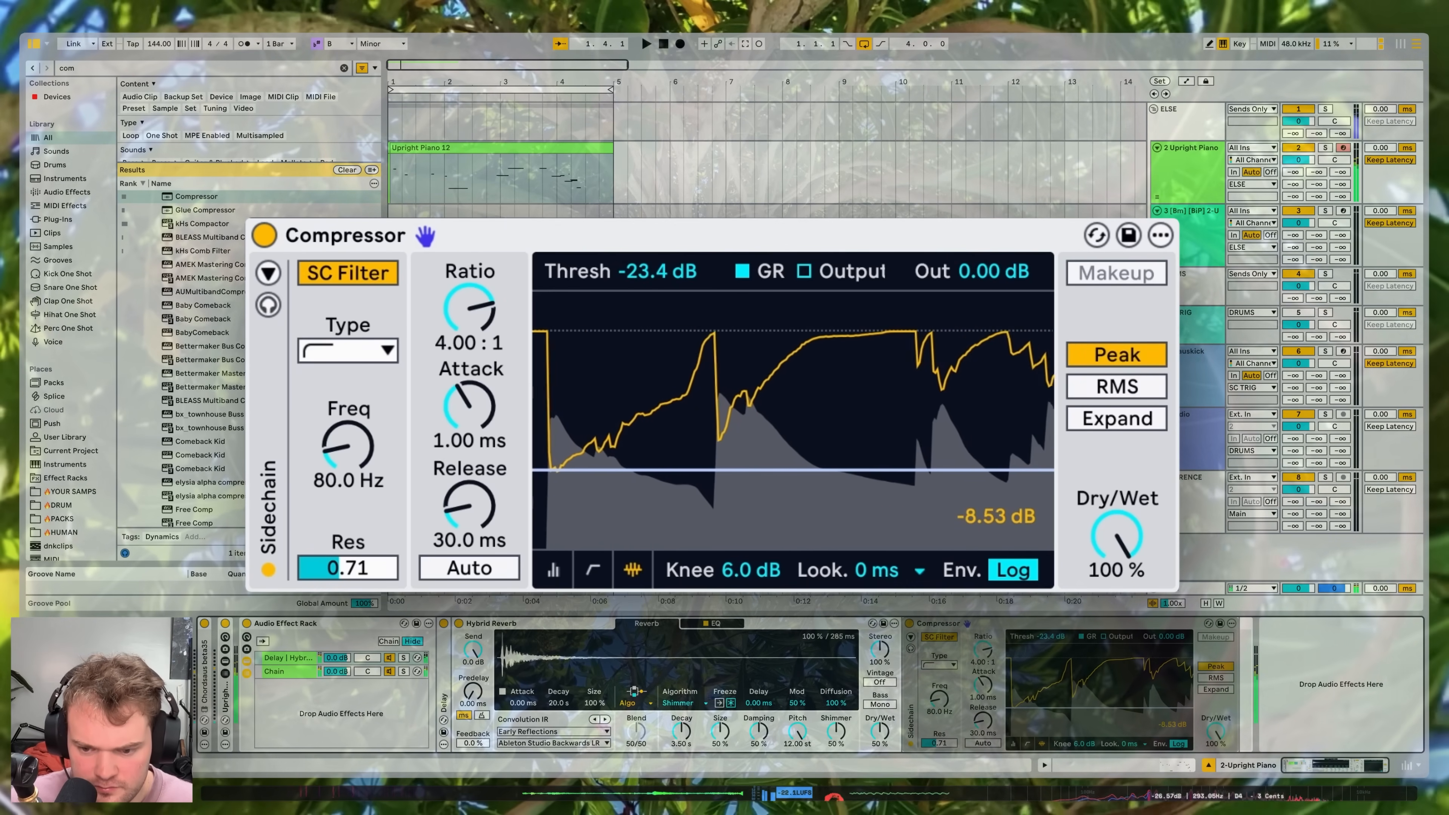
left_click(501, 568)
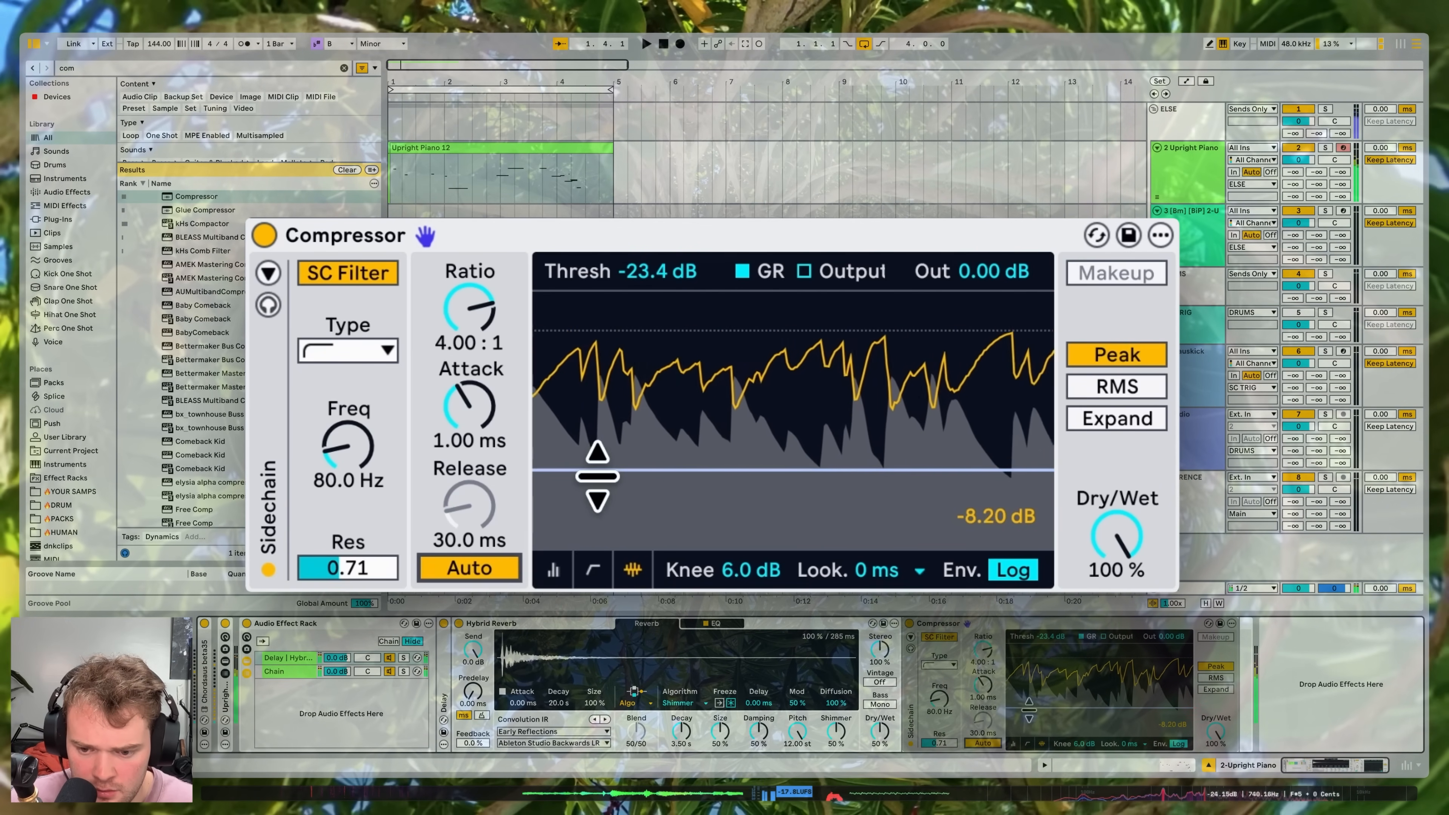
left_click_drag(595, 469, 595, 491)
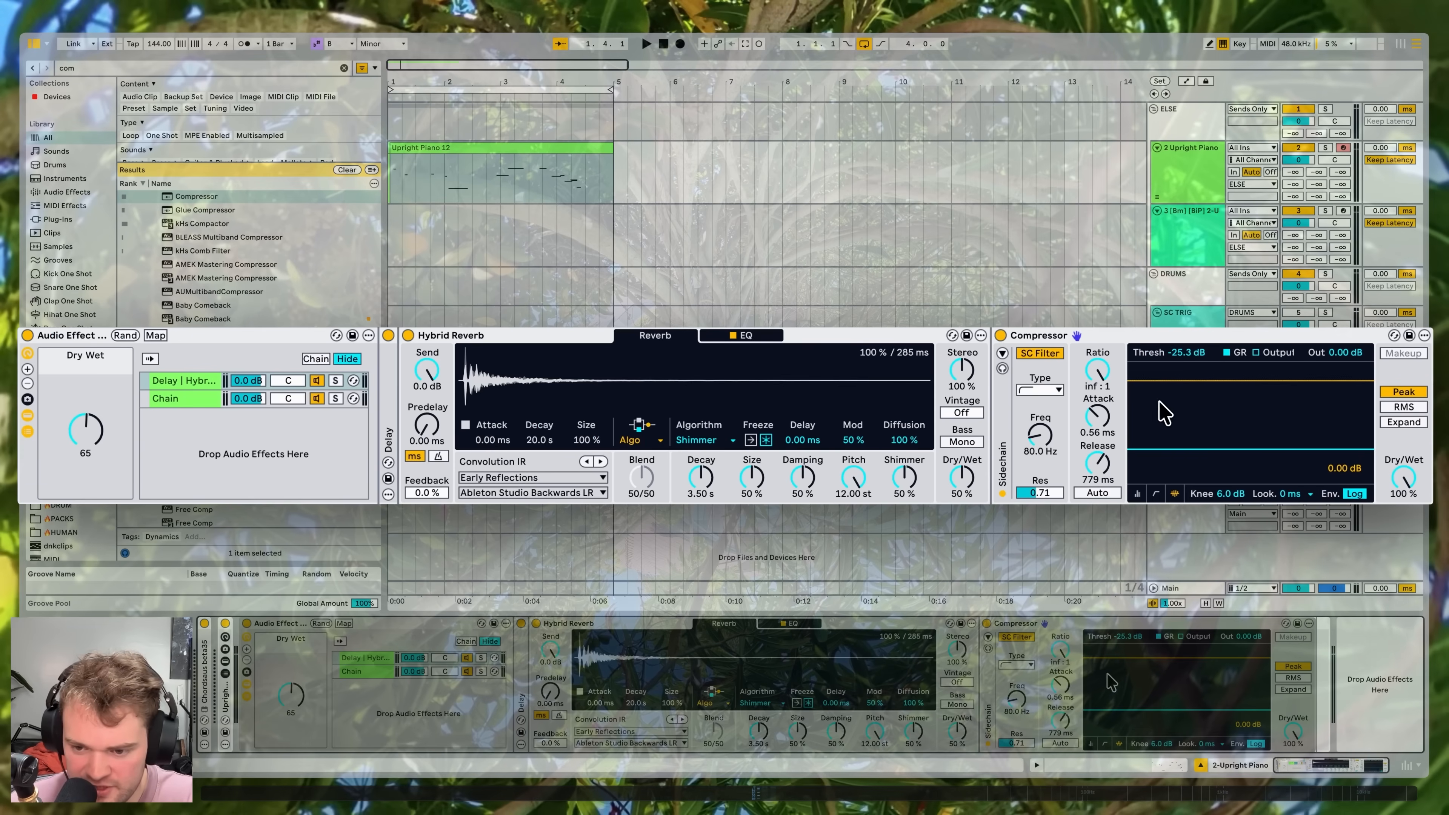
Step: Map the Compressor's threshold to Macro 2 and the Hybrid Reverb's Dry/Wet to Macro 3, showing four macro knobs on the rack
right_click(1185, 359)
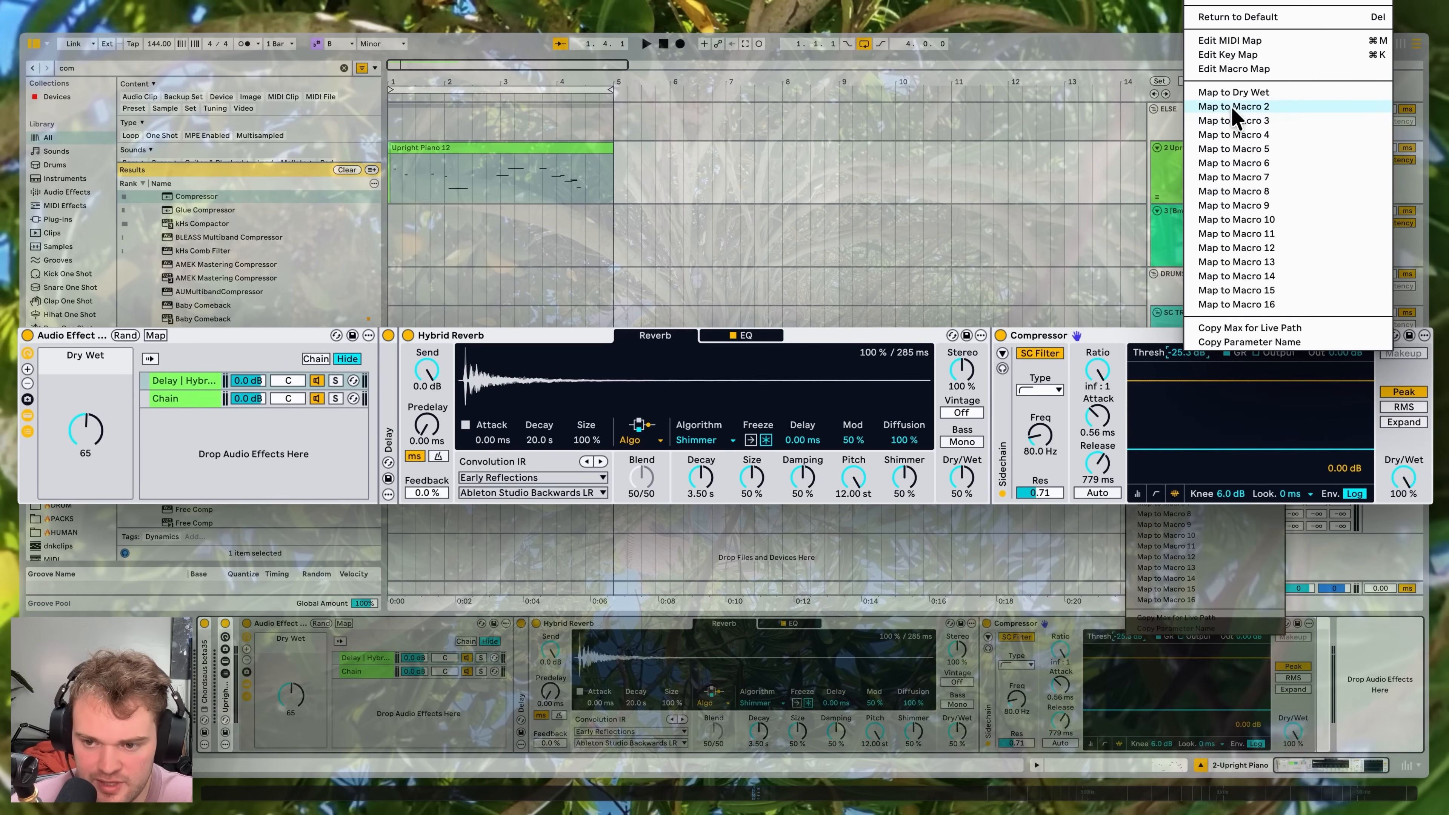
left_click(1234, 93)
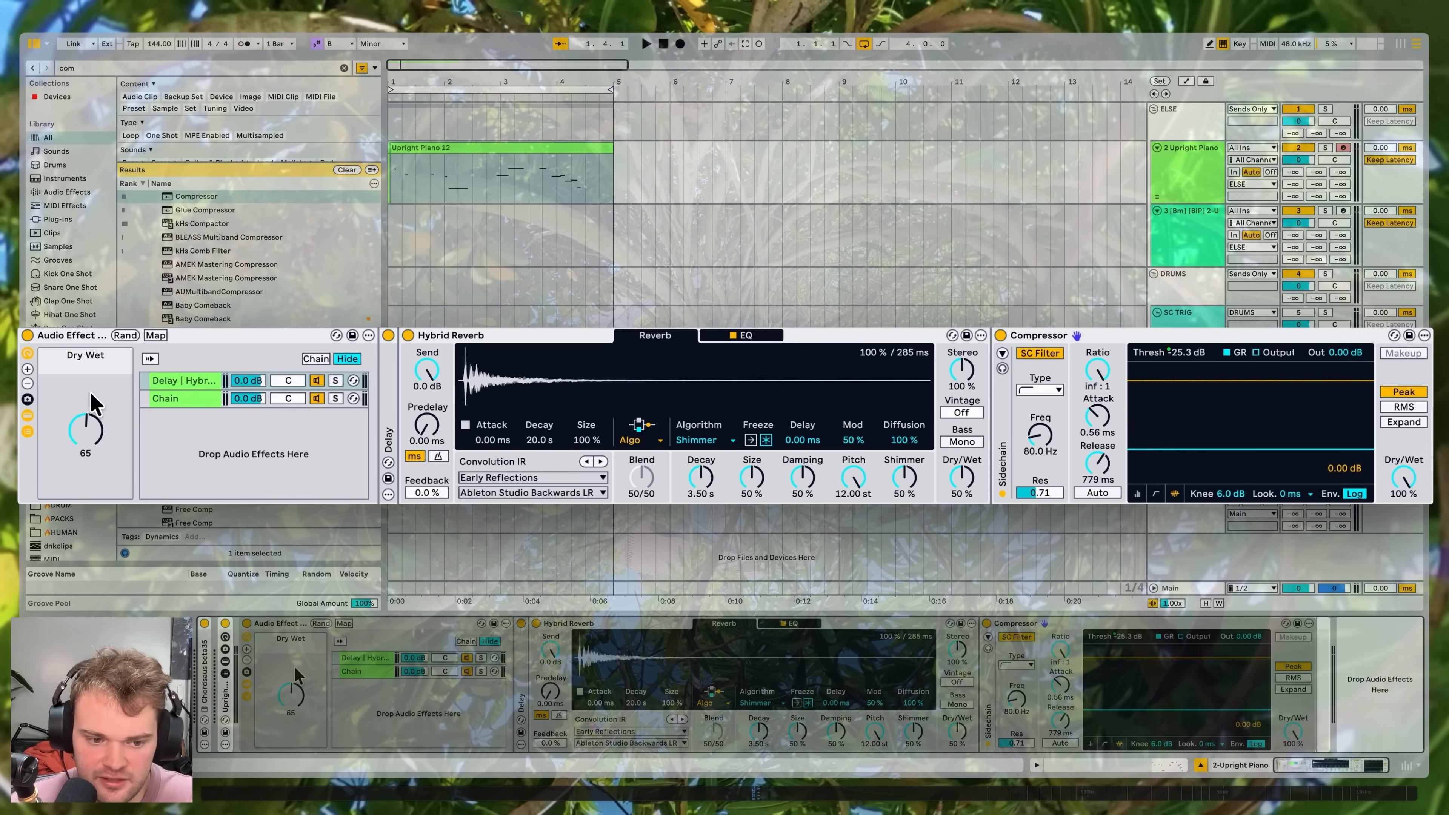
left_click(27, 370)
left_click(27, 370)
right_click(969, 483)
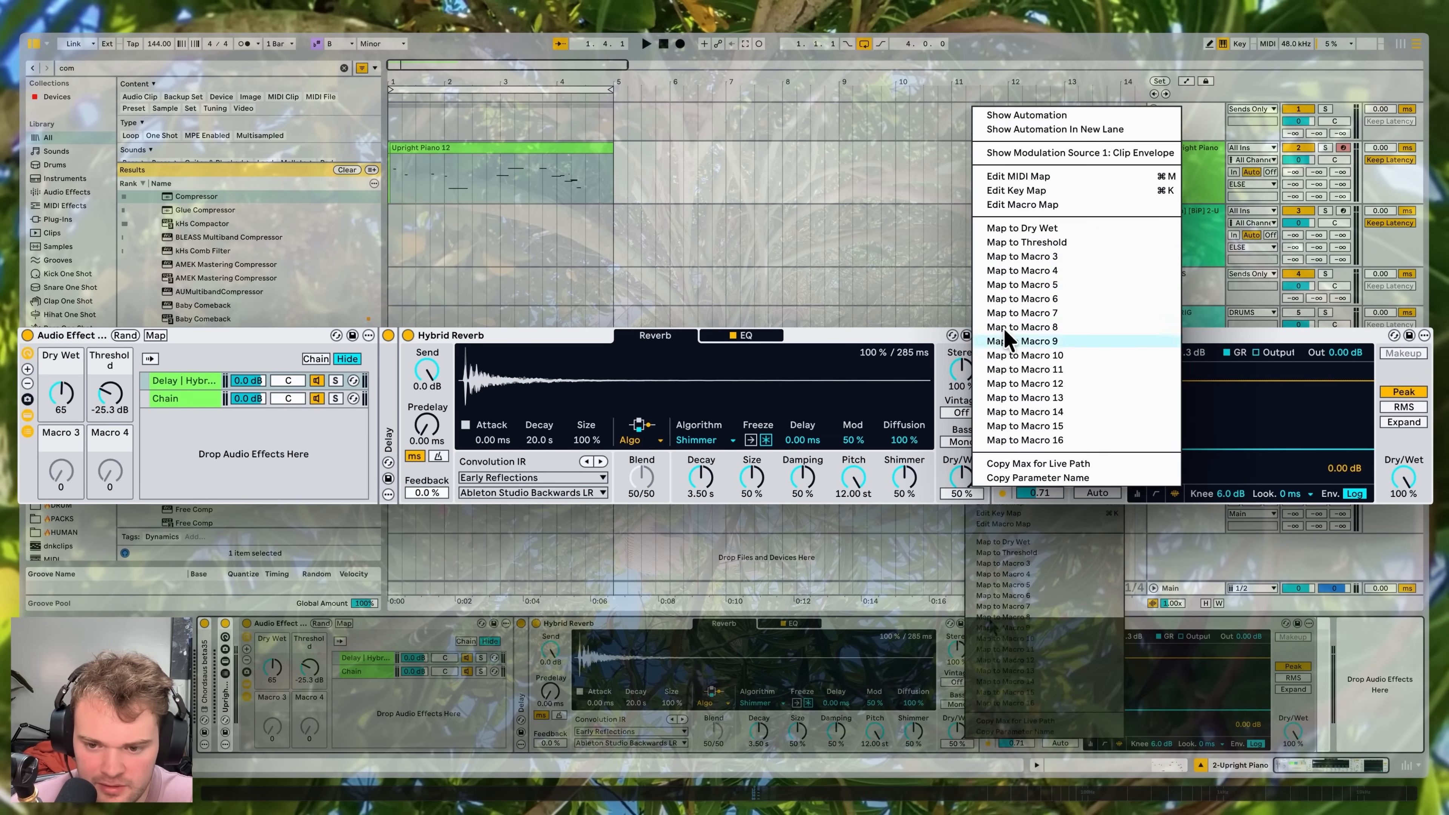
left_click(1036, 259)
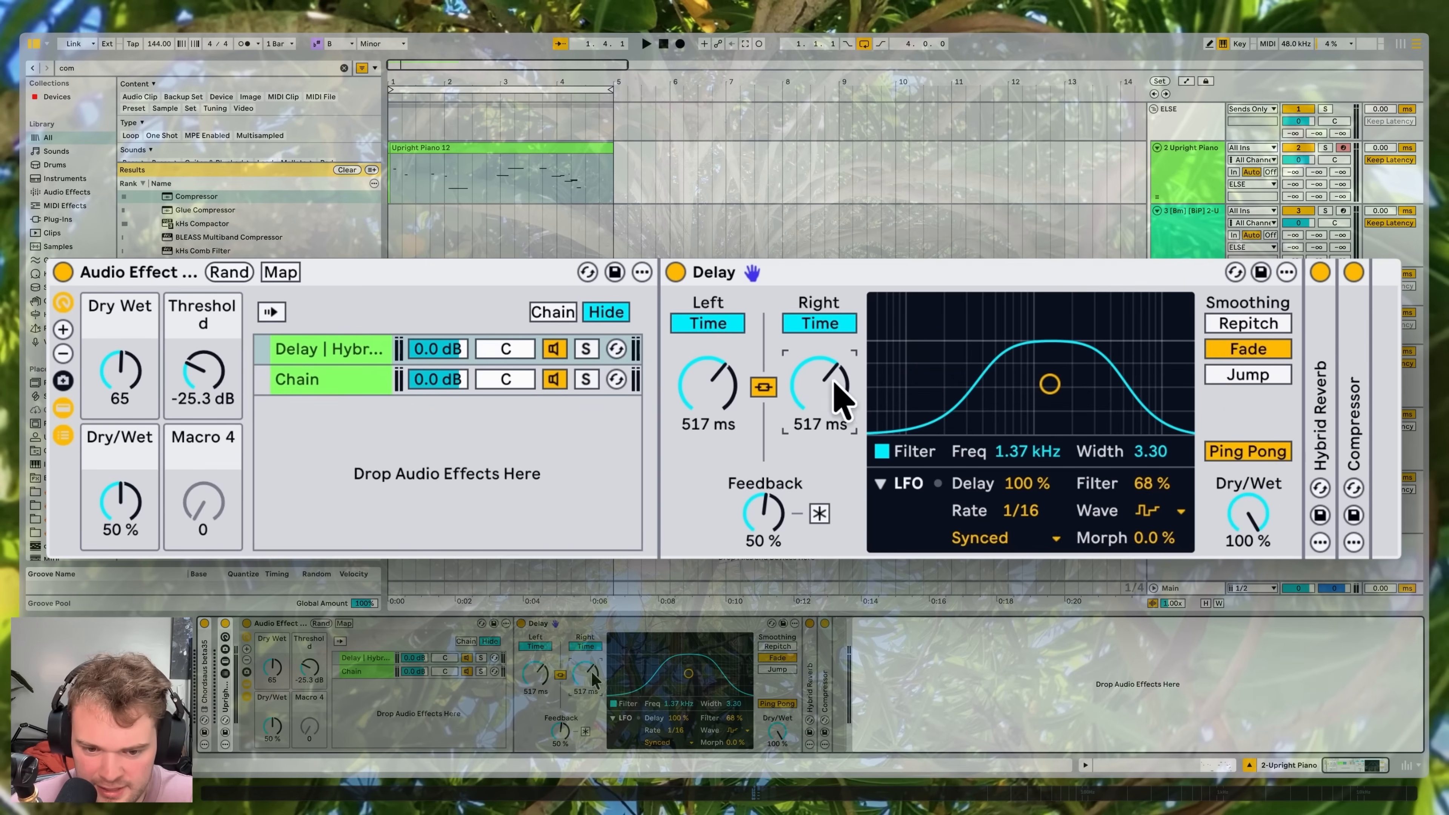
Step: Map the Delay's time to Macro 4 and raise that macro to 1.84 s
right_click(820, 386)
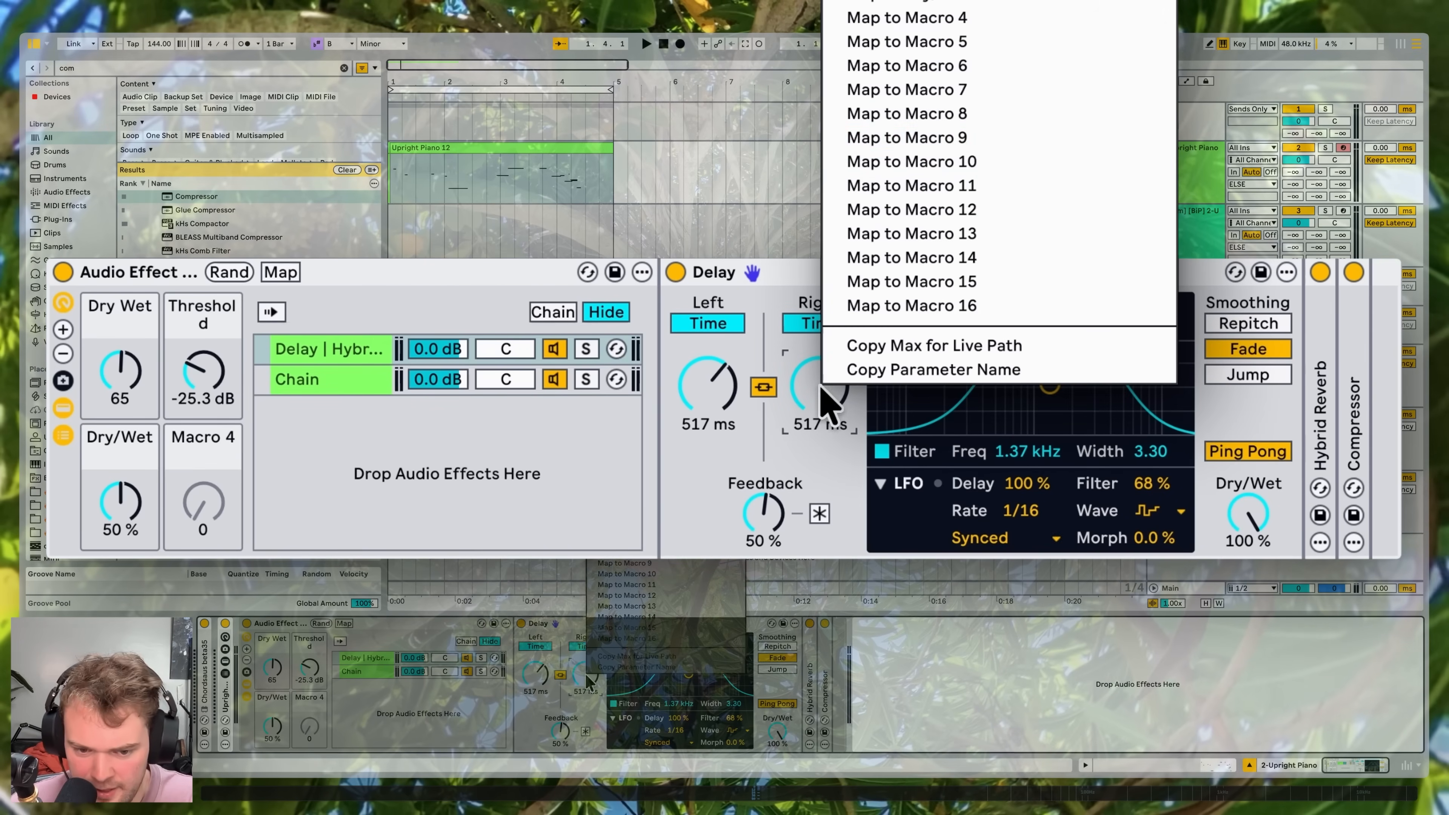
left_click(996, 21)
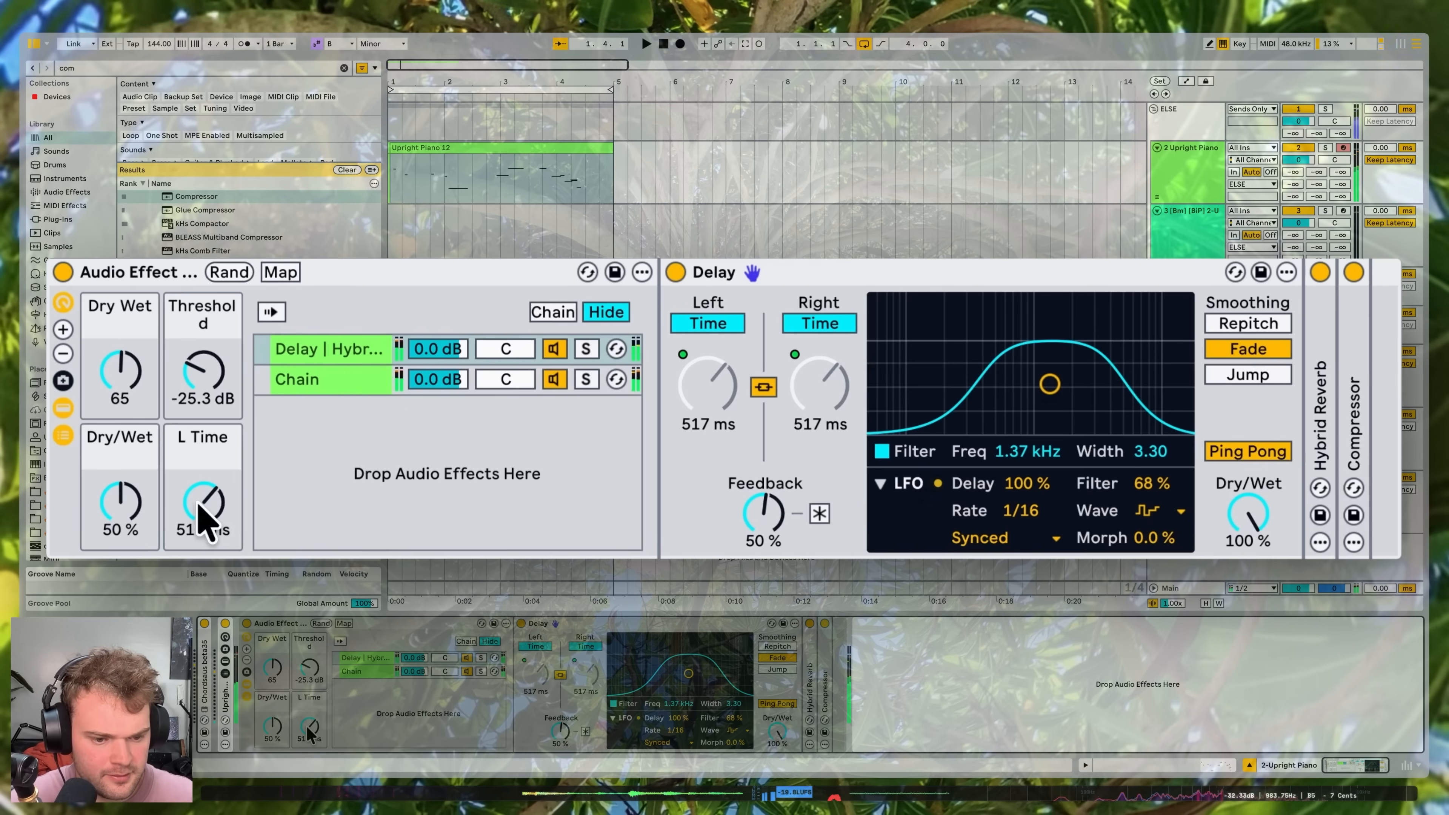
left_click_drag(201, 510, 202, 507)
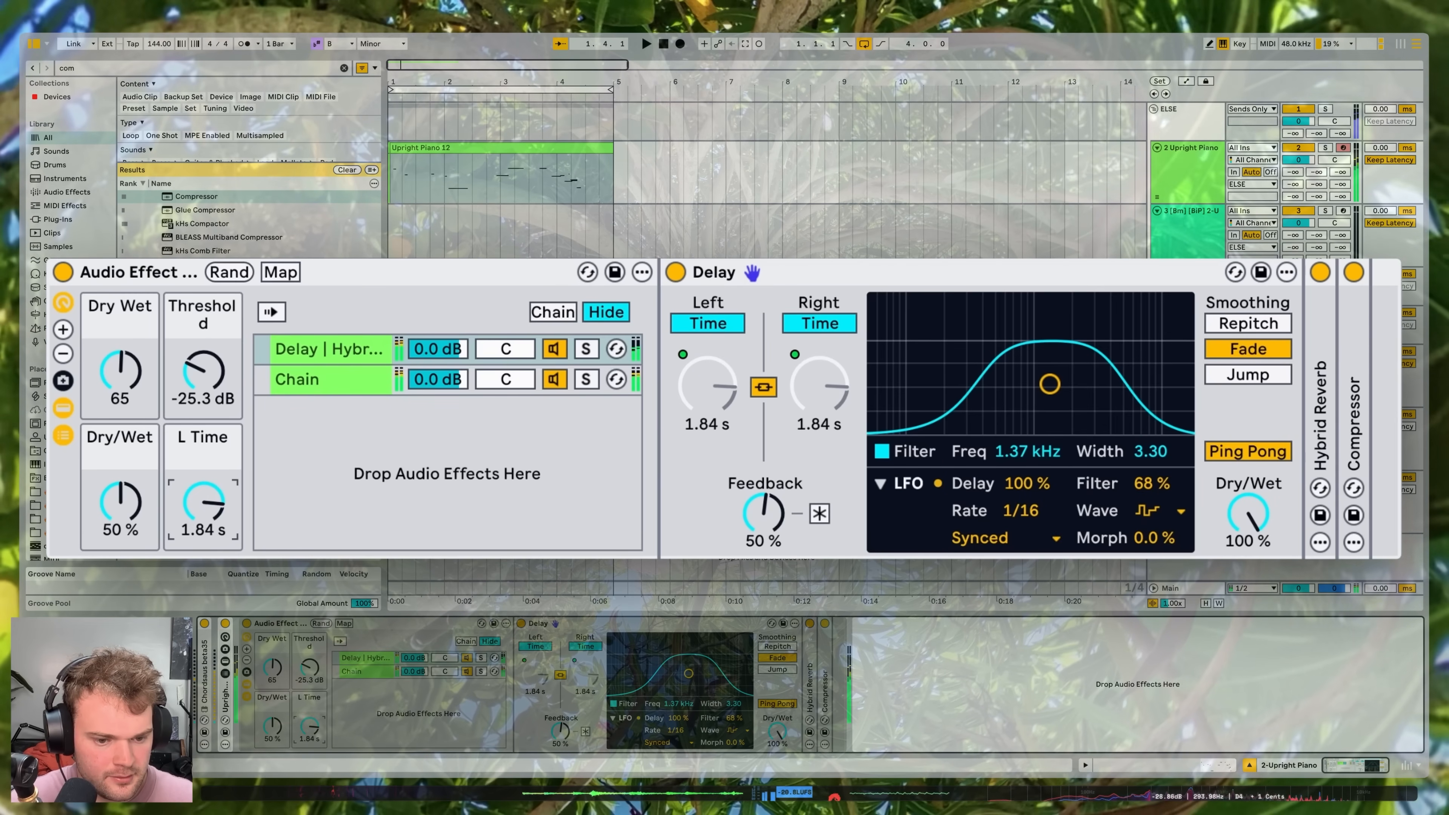
Step: Collapse the rack to its macros and save it to the User Library as Glitch Atmos
left_click(64, 436)
left_click(63, 409)
left_click(313, 624)
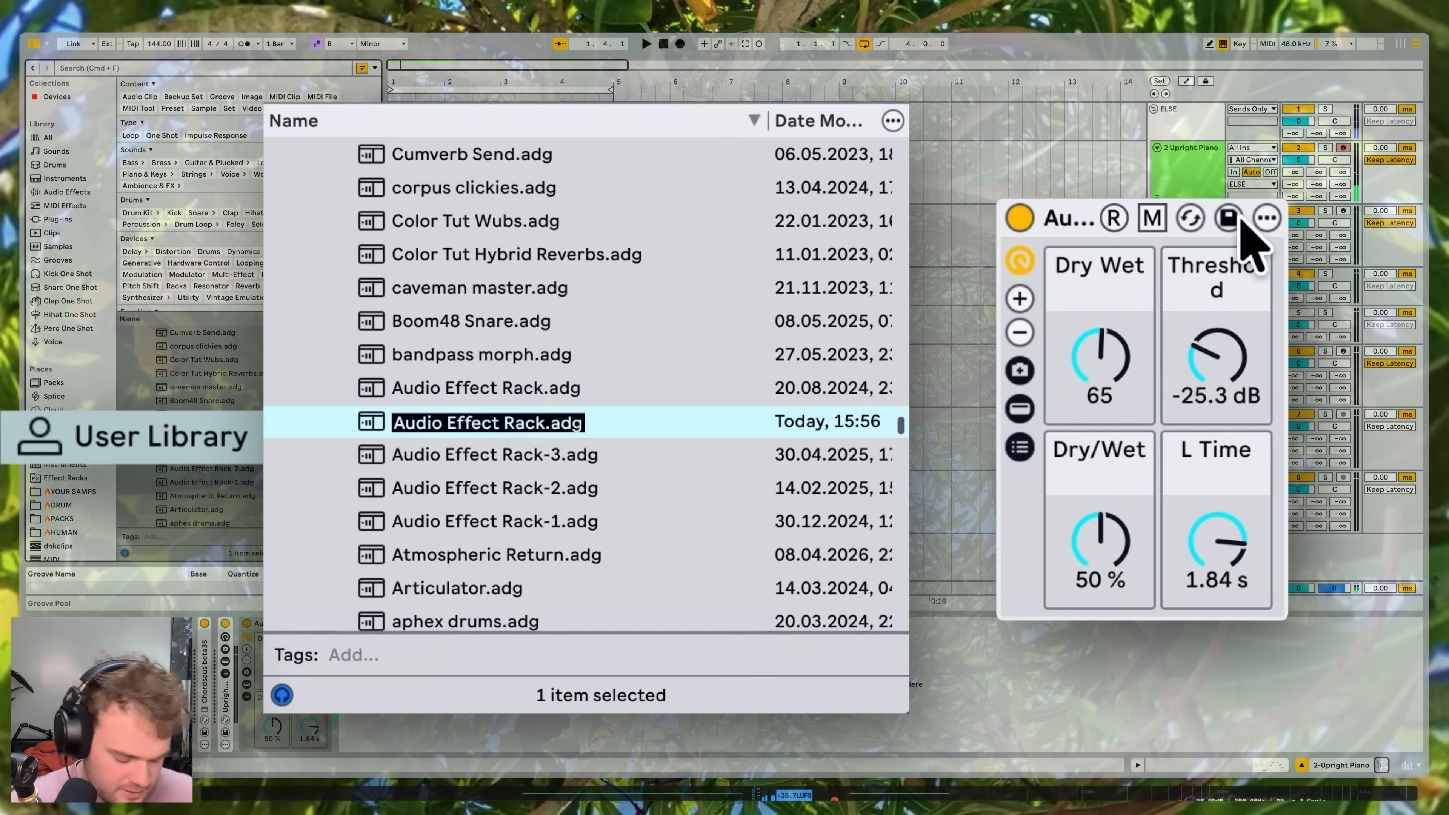
type("Glitch Atmos")
key("Return")
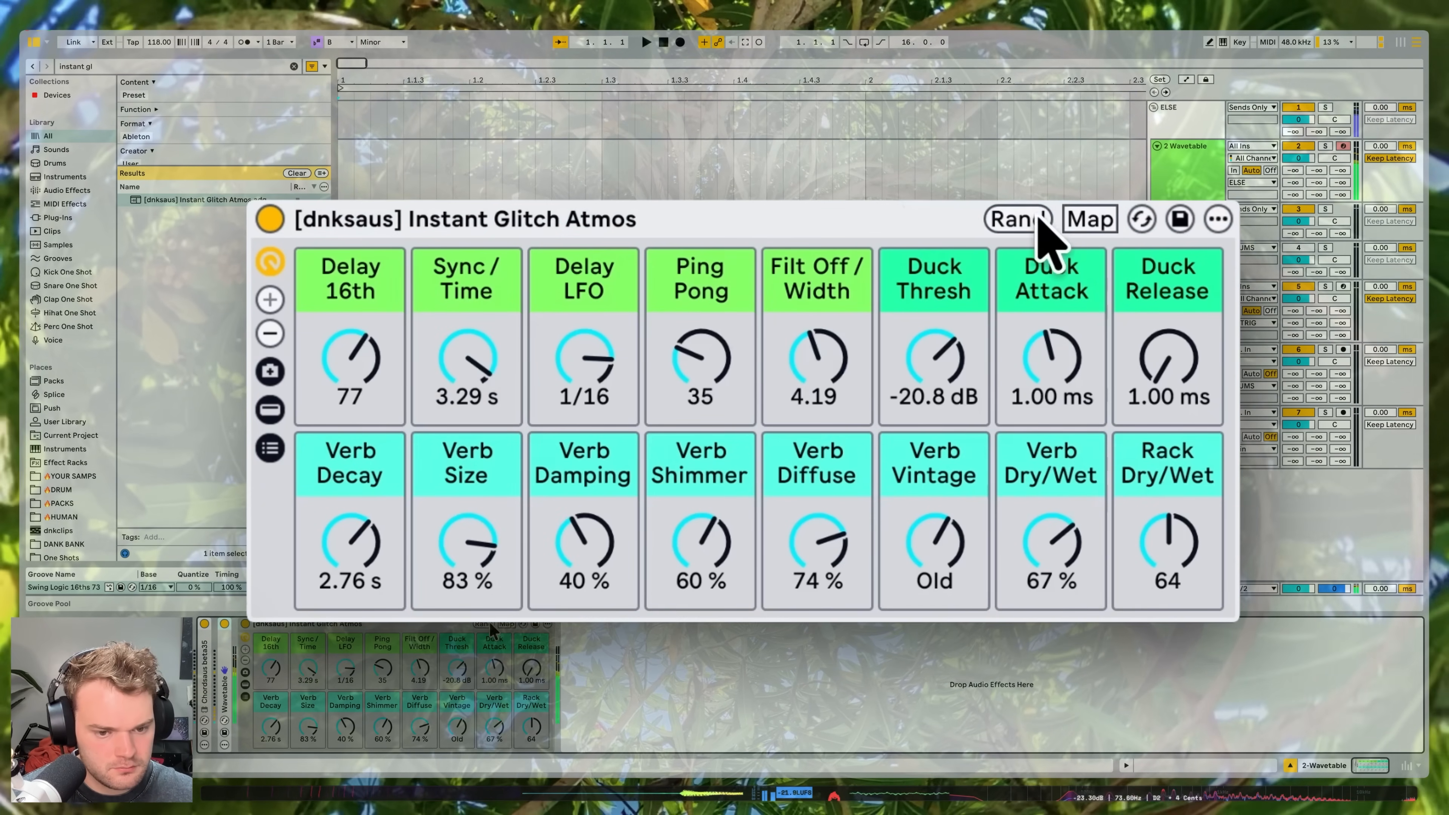
Step: Randomize the macros of the [dnksaus] Instant Glitch Atmos rack twice
left_click(1034, 222)
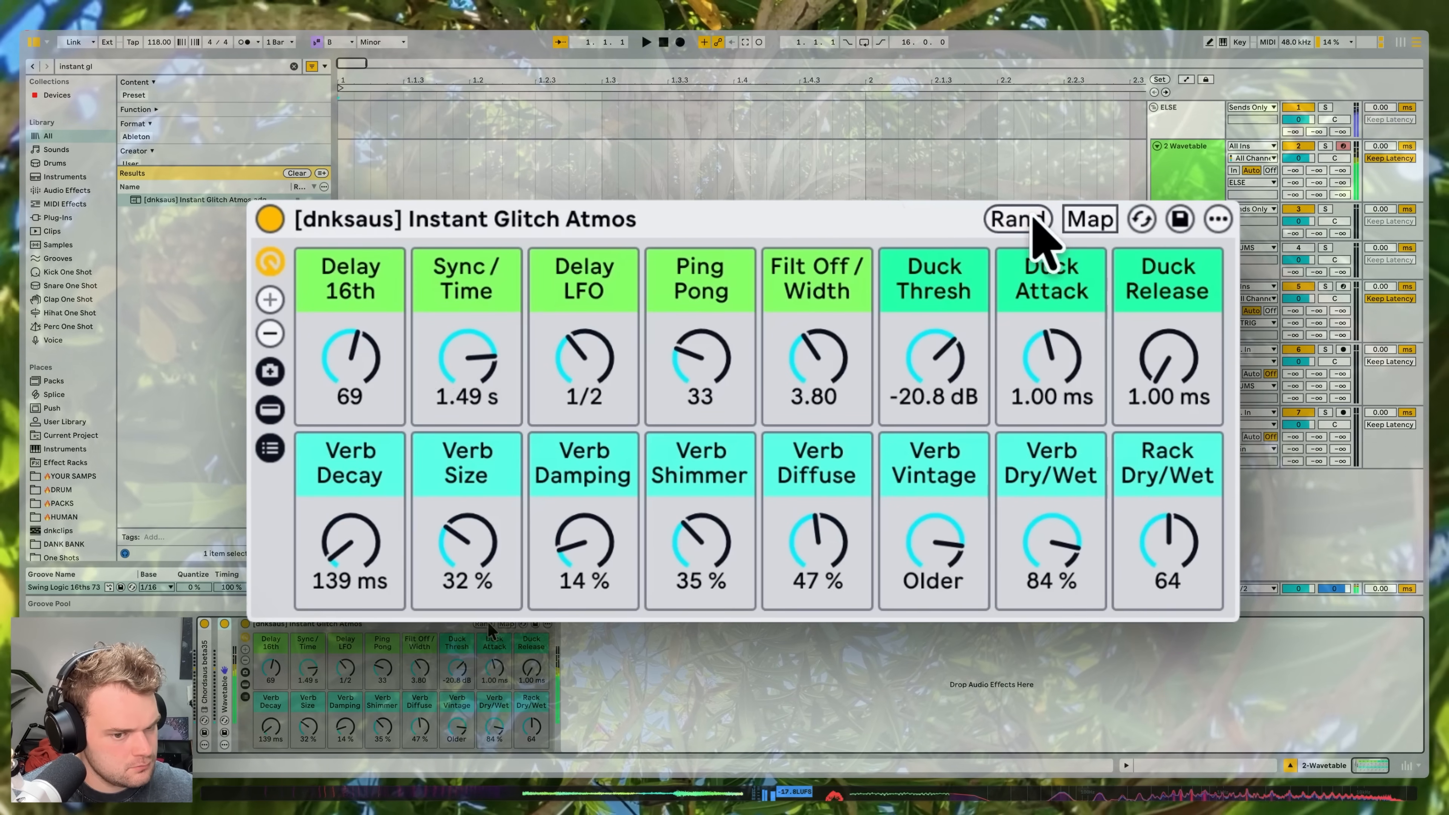
left_click(1034, 222)
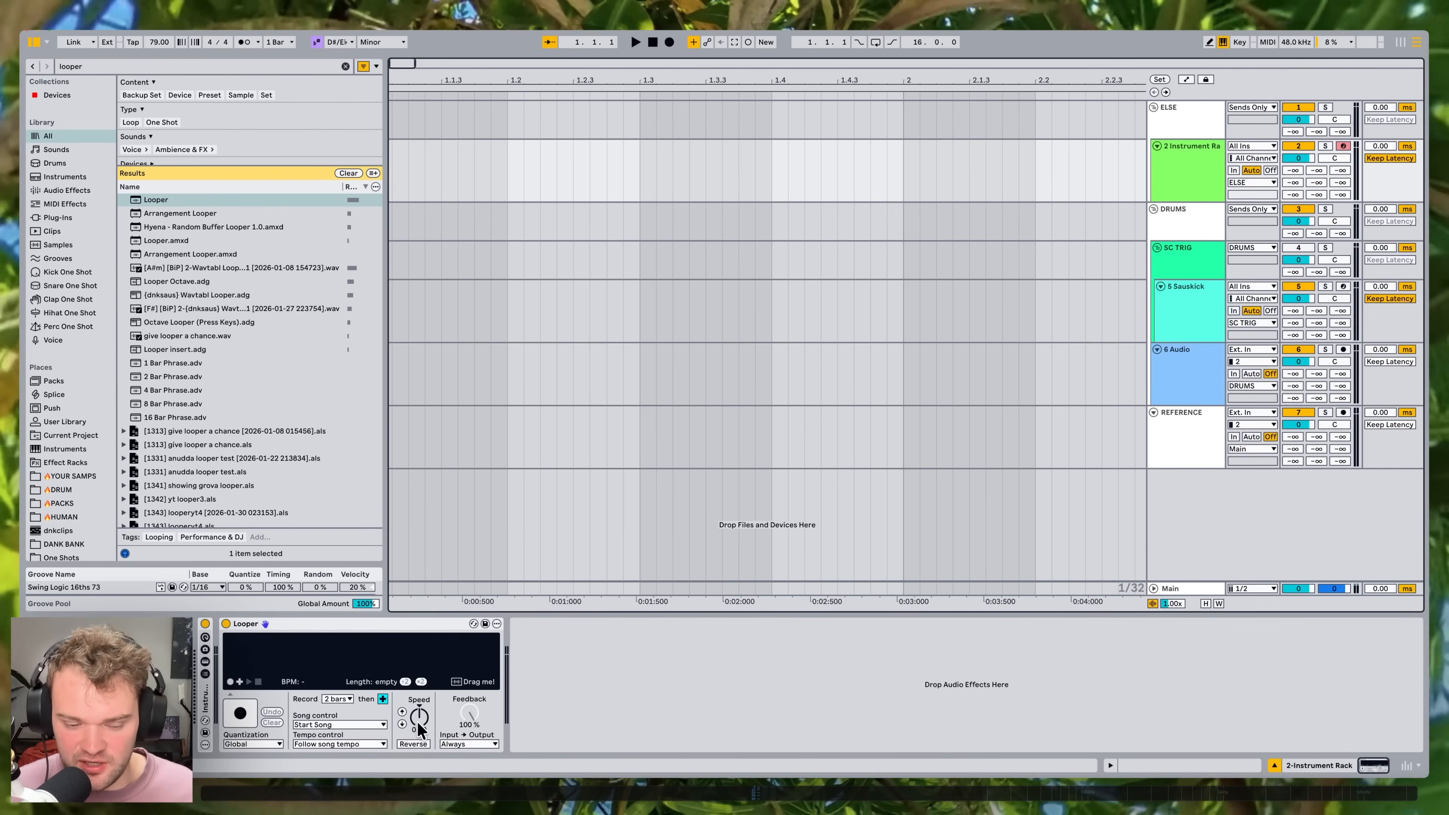
Step: Add an audio track below 2 Instrument Rack, with input from that track's Insert-Looper and output routed back to 2-Instrument Rack
left_click(1181, 181)
key("super+t")
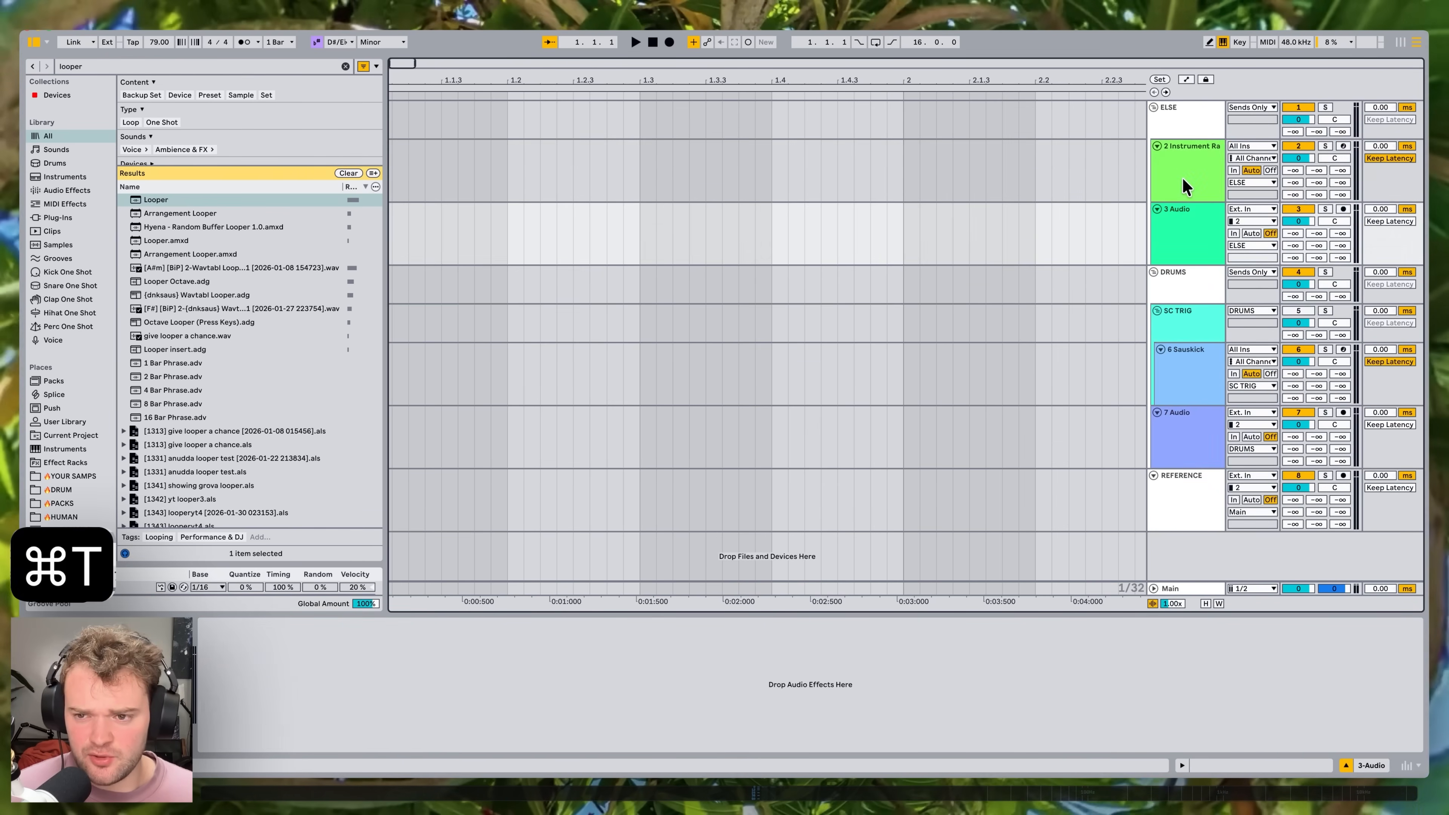
left_click(1249, 209)
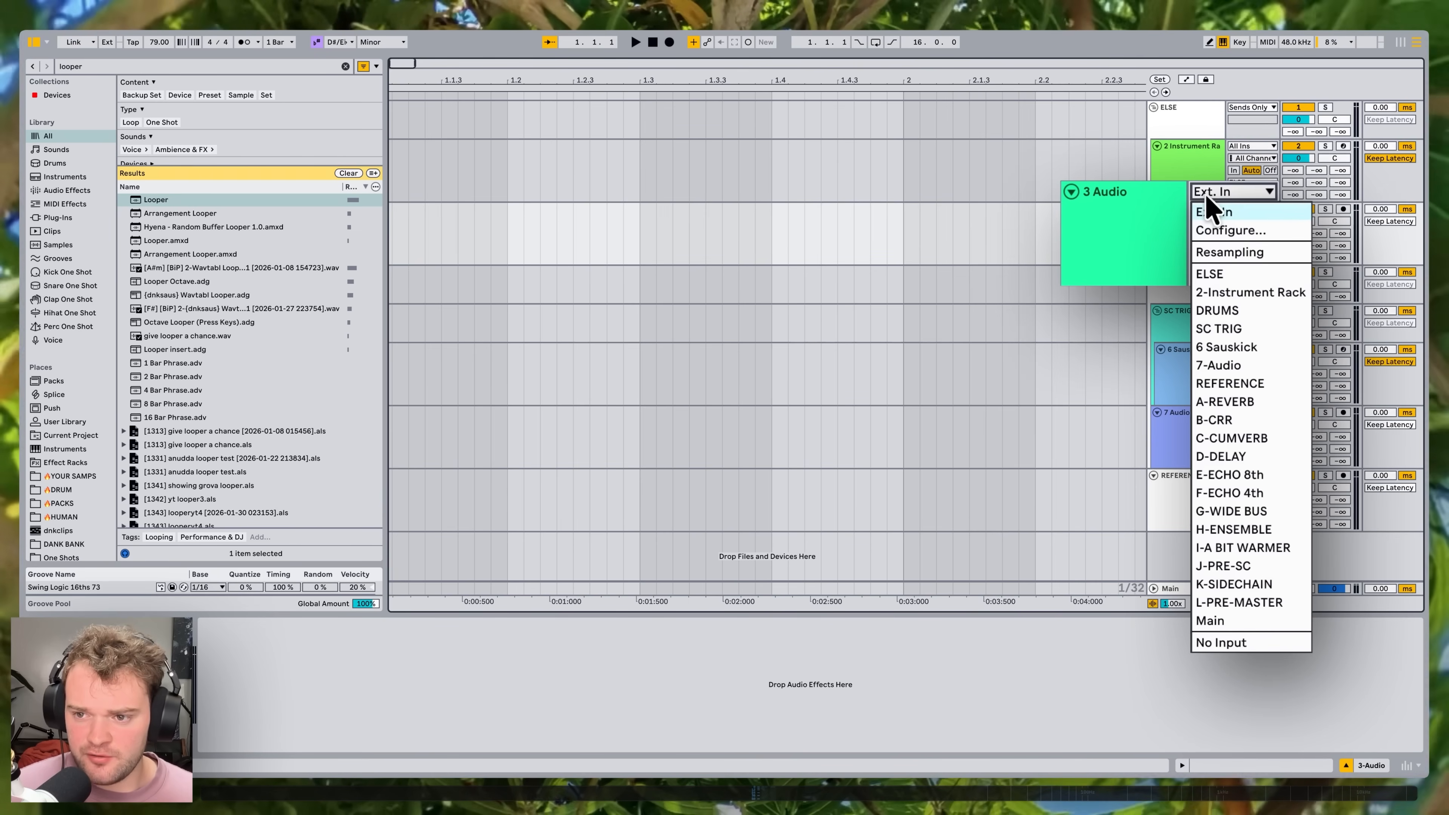
left_click(1239, 297)
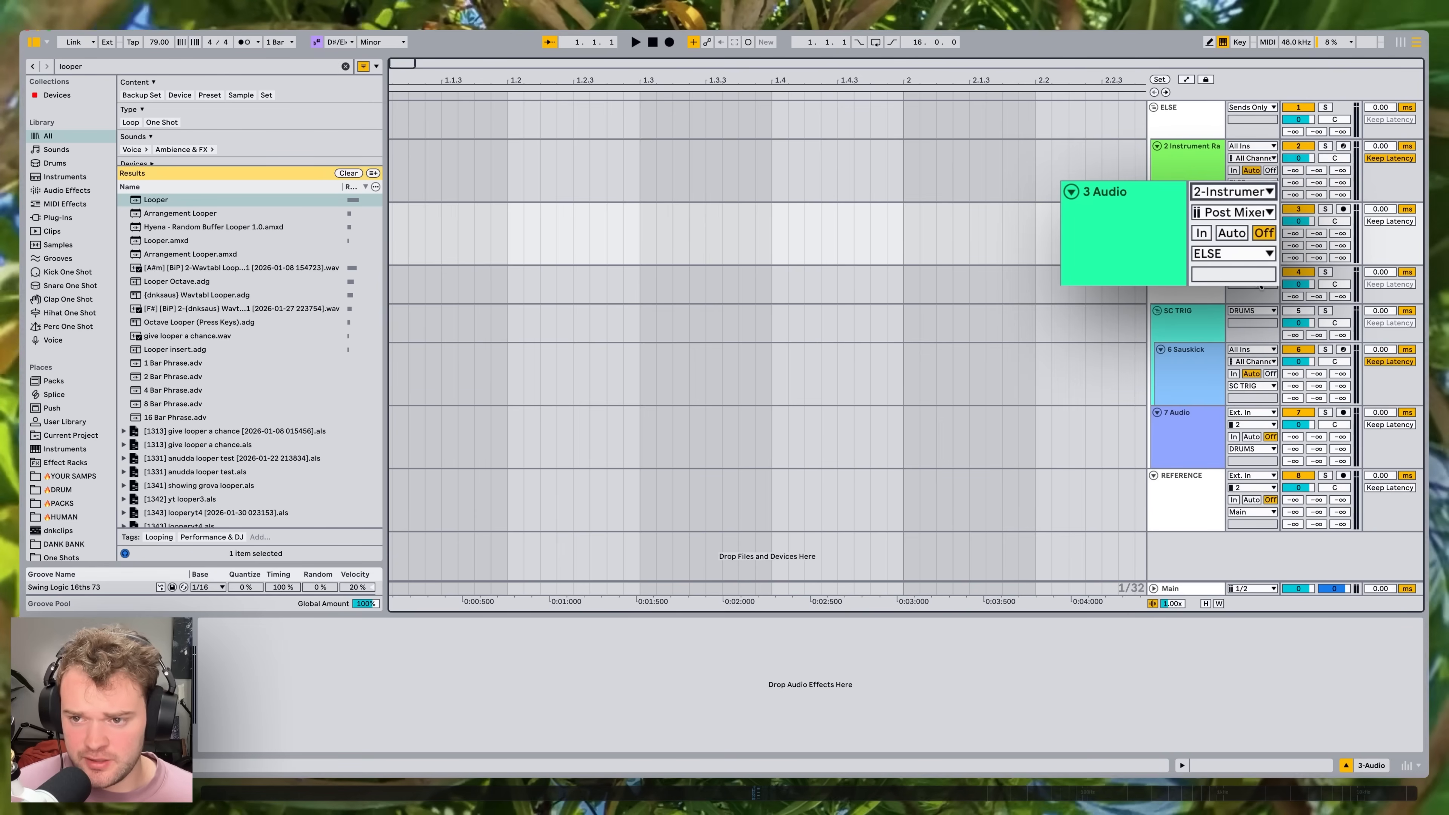
left_click(1223, 214)
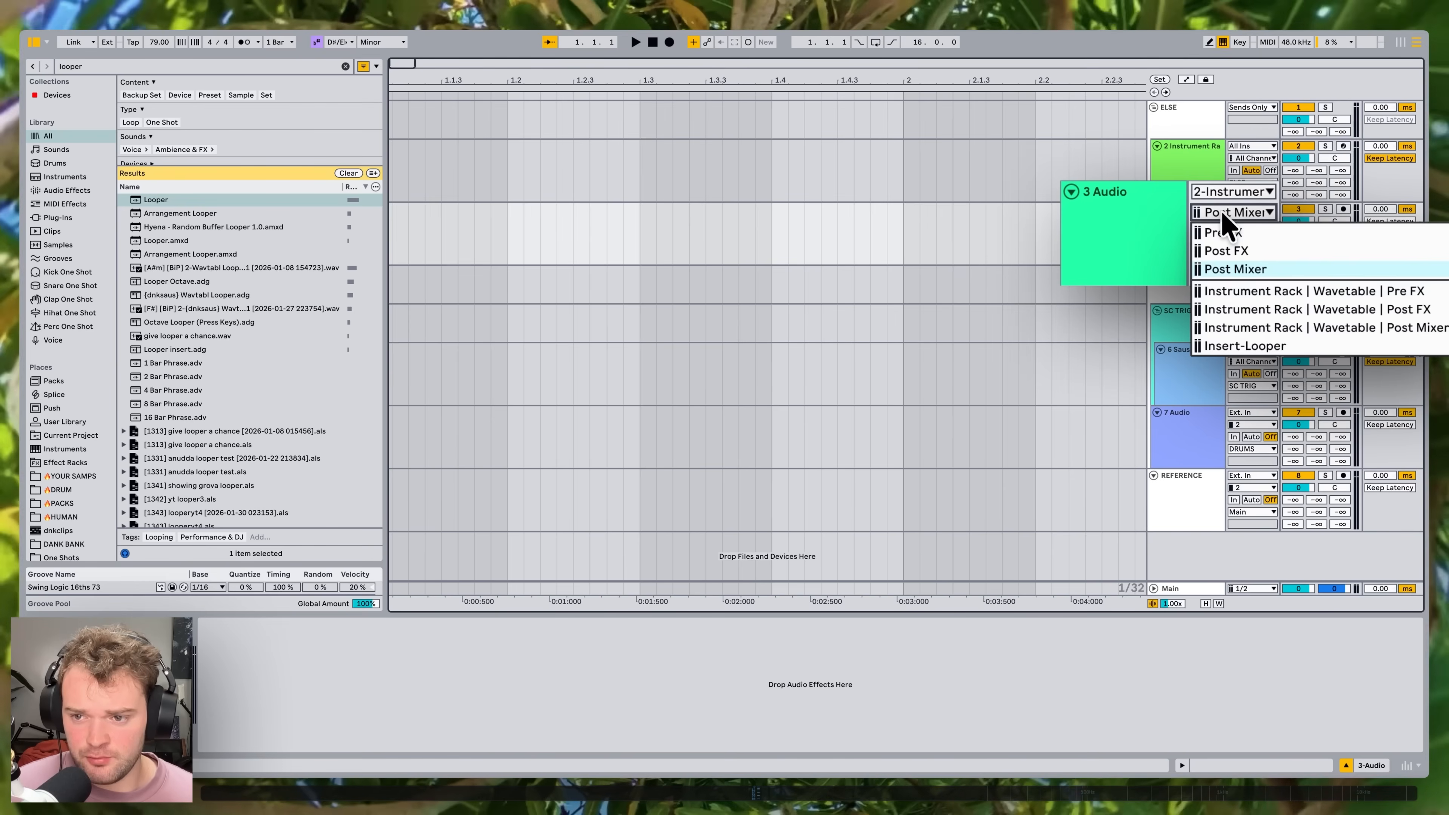
left_click(1242, 346)
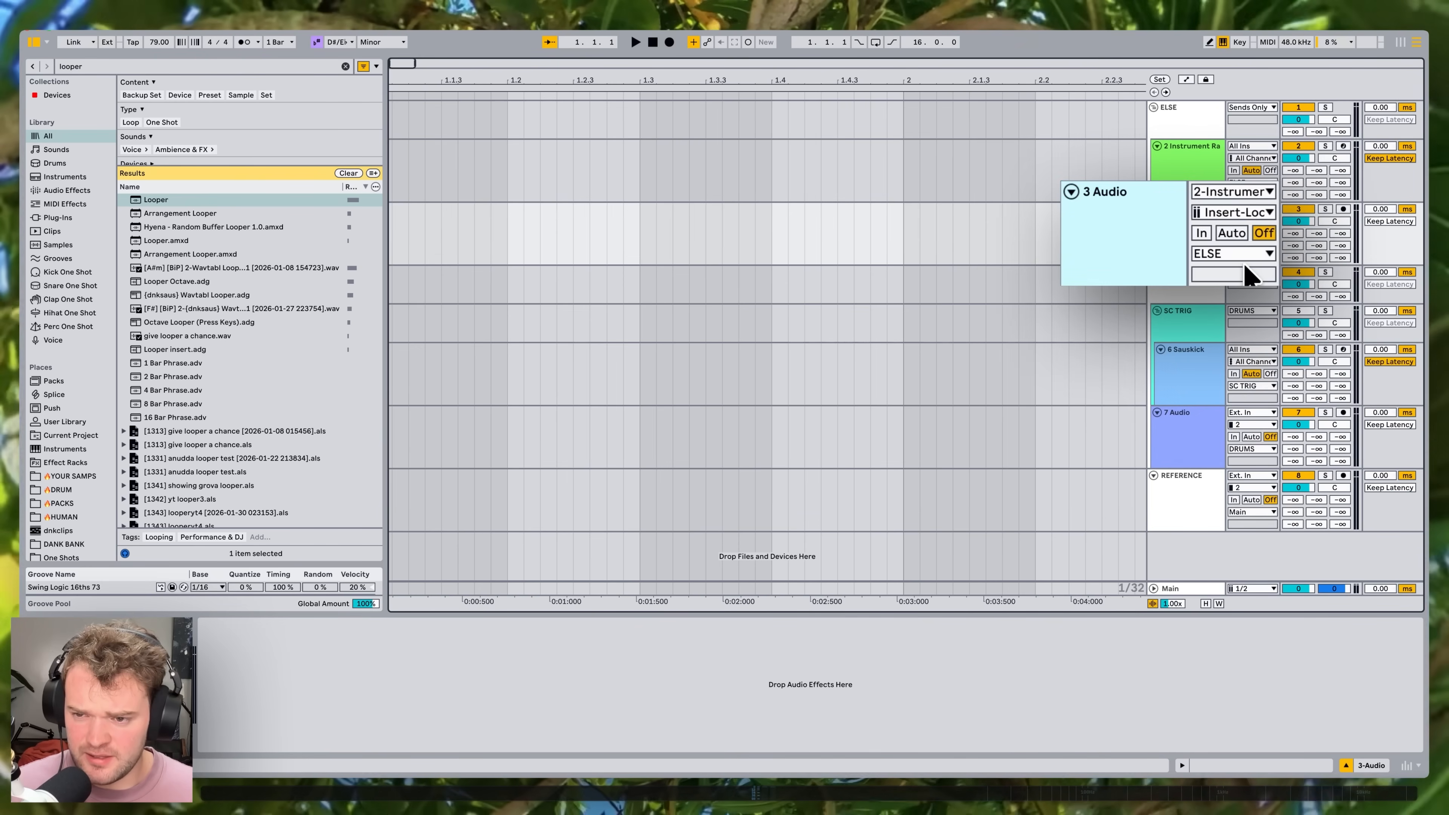
left_click(1232, 255)
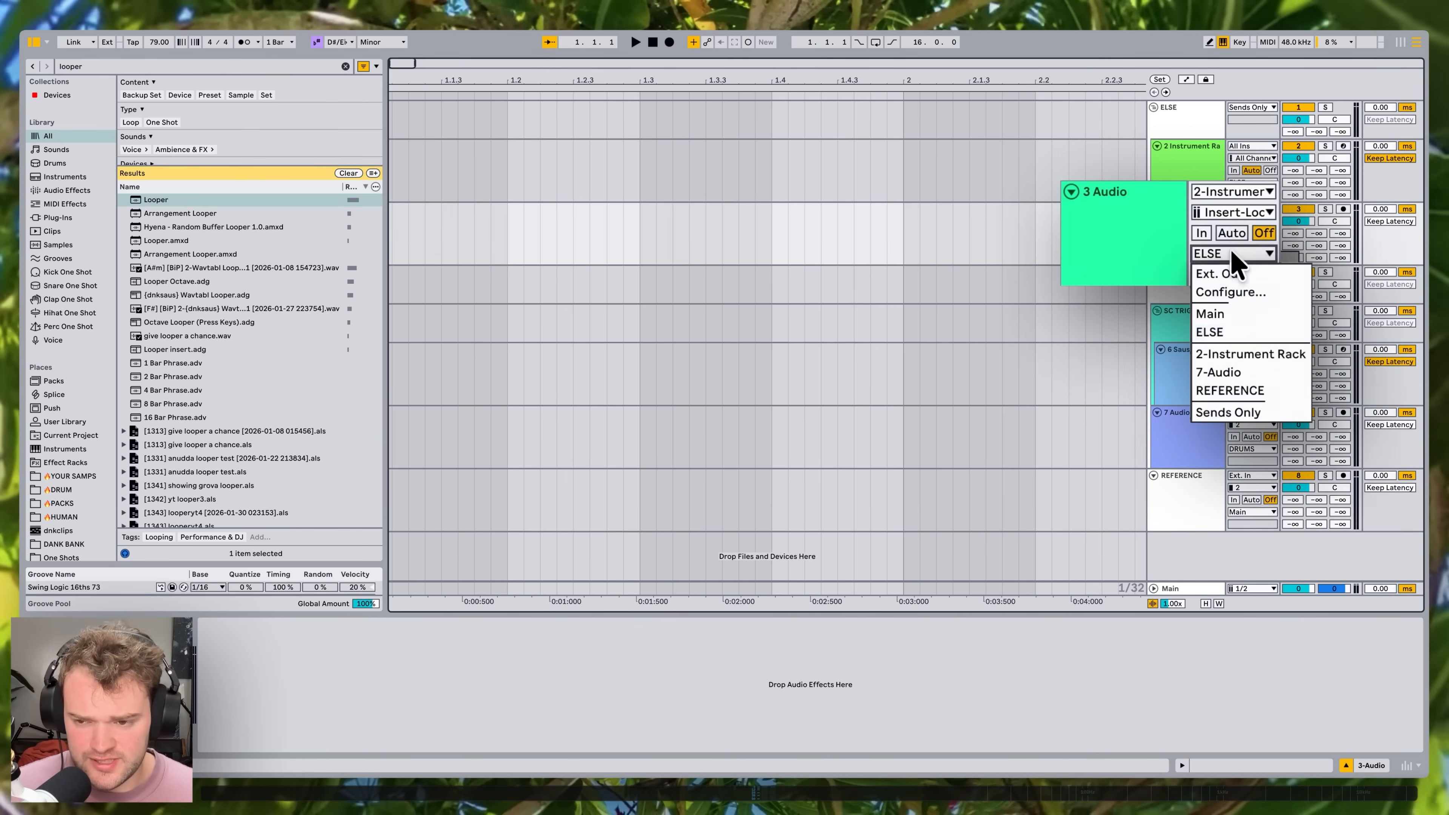
left_click(1260, 355)
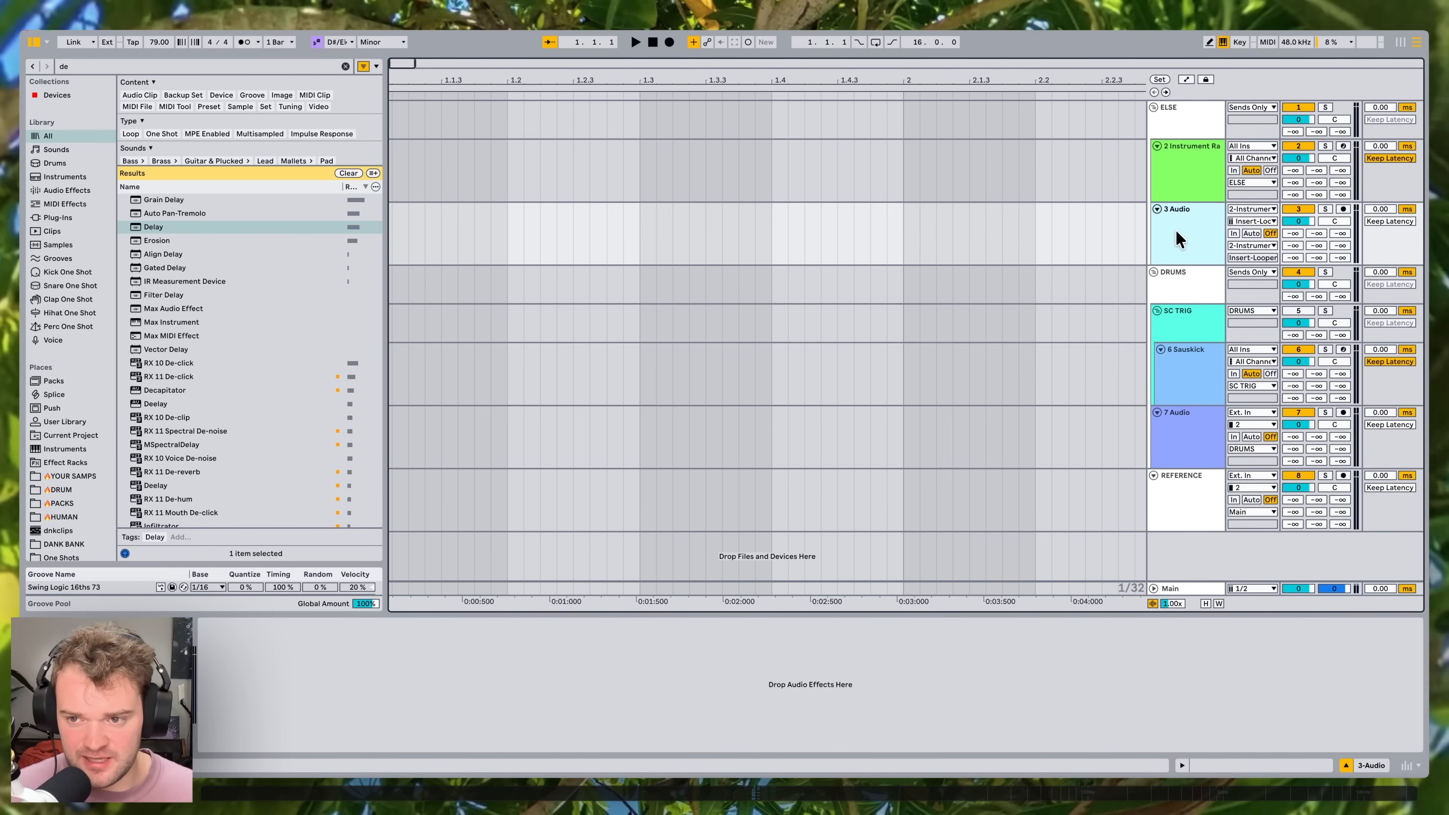
Step: Load a Delay onto the 3 Audio track and set that track's monitoring to In
left_click_drag(157, 227, 446, 673)
left_click(1185, 168)
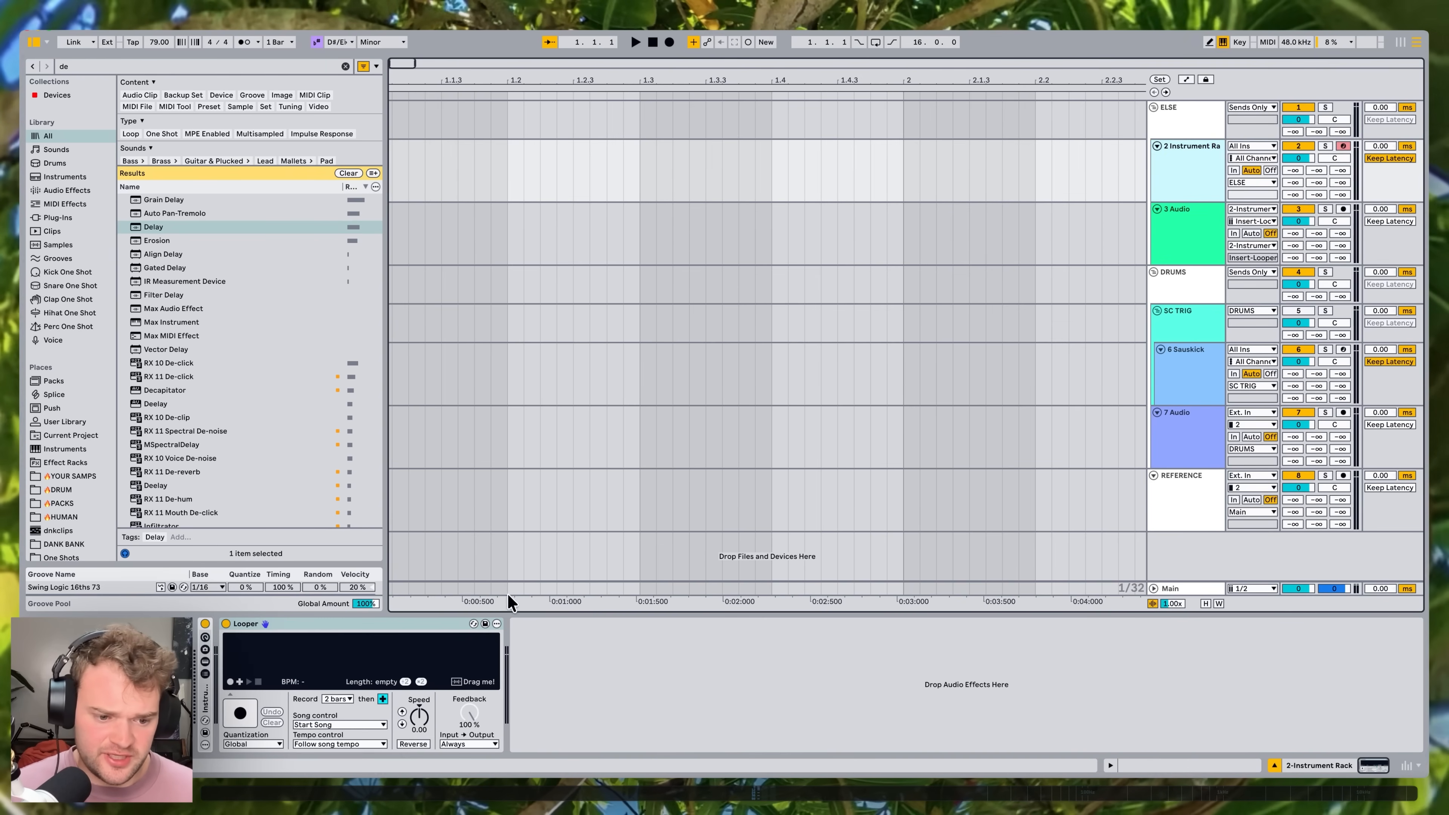
left_click(1233, 234)
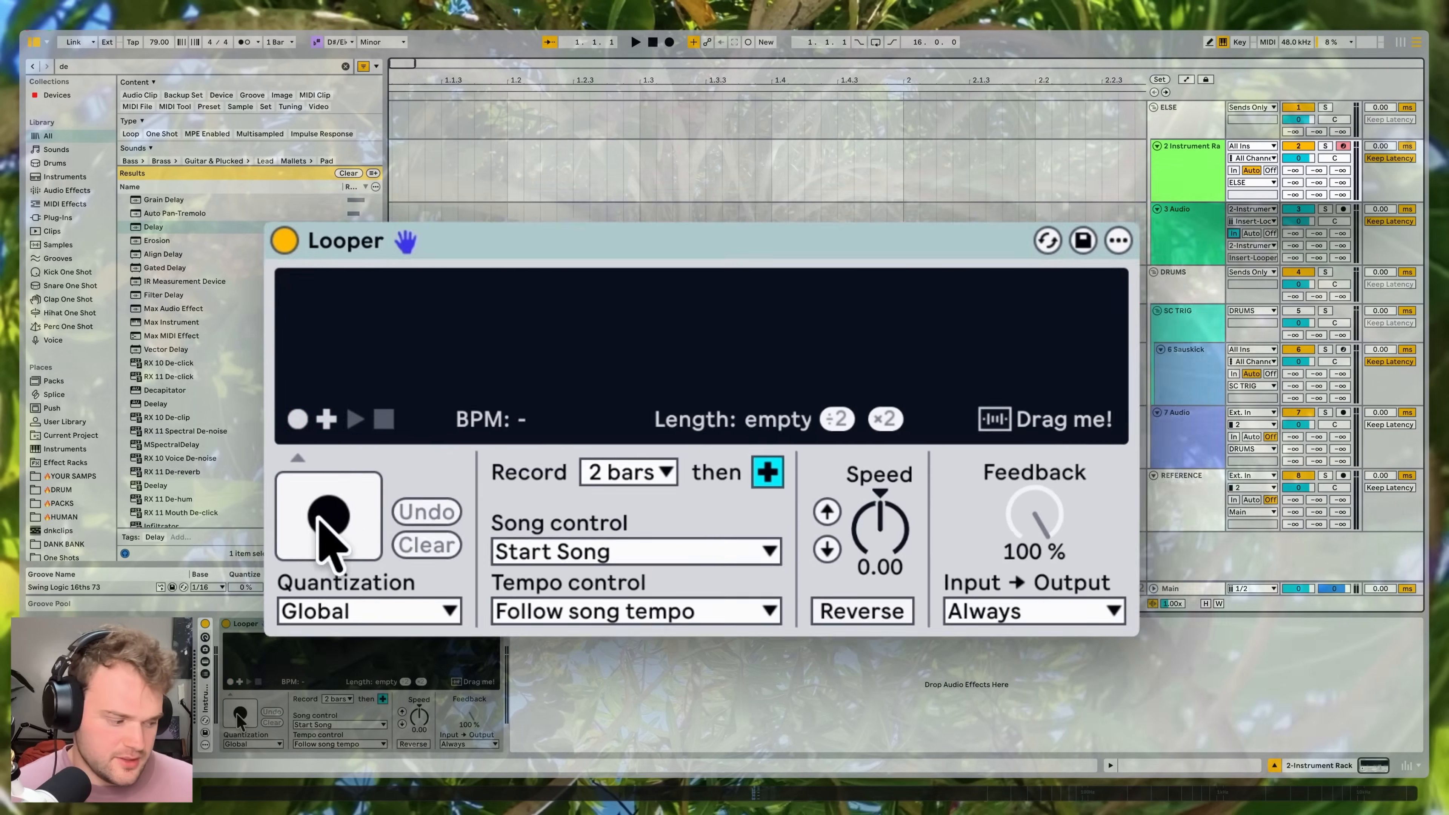
Step: Record a two-bar loop in the Looper and try lowering its feedback
left_click(240, 713)
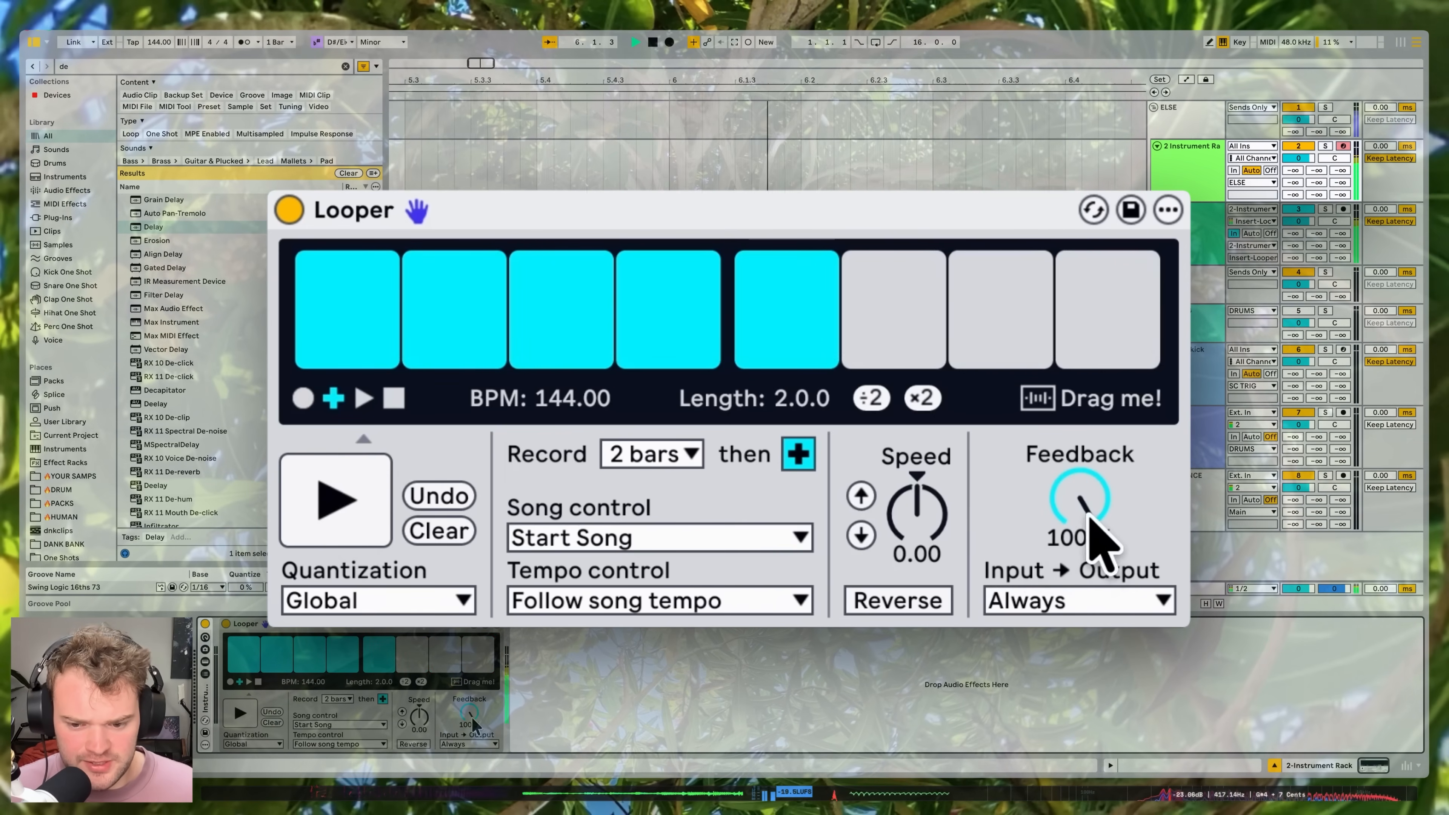
left_click_drag(1087, 511, 1087, 613)
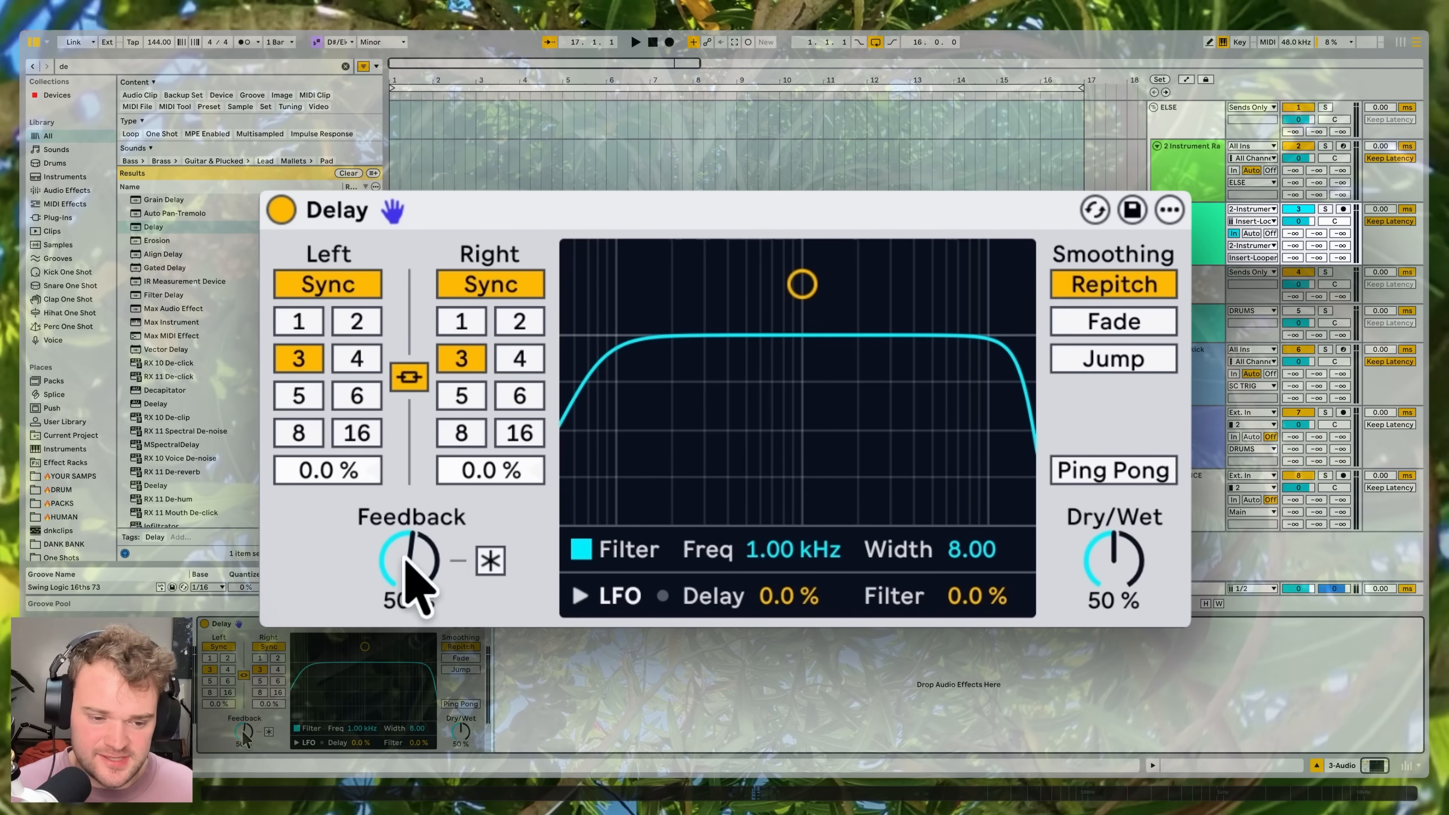
Step: Set the 3 Audio track's Delay to Fade smoothing, 100 % Dry/Wet, 0 % feedback and an unsynced time of 2.90 s
left_click(1113, 322)
left_click_drag(1114, 562, 1113, 531)
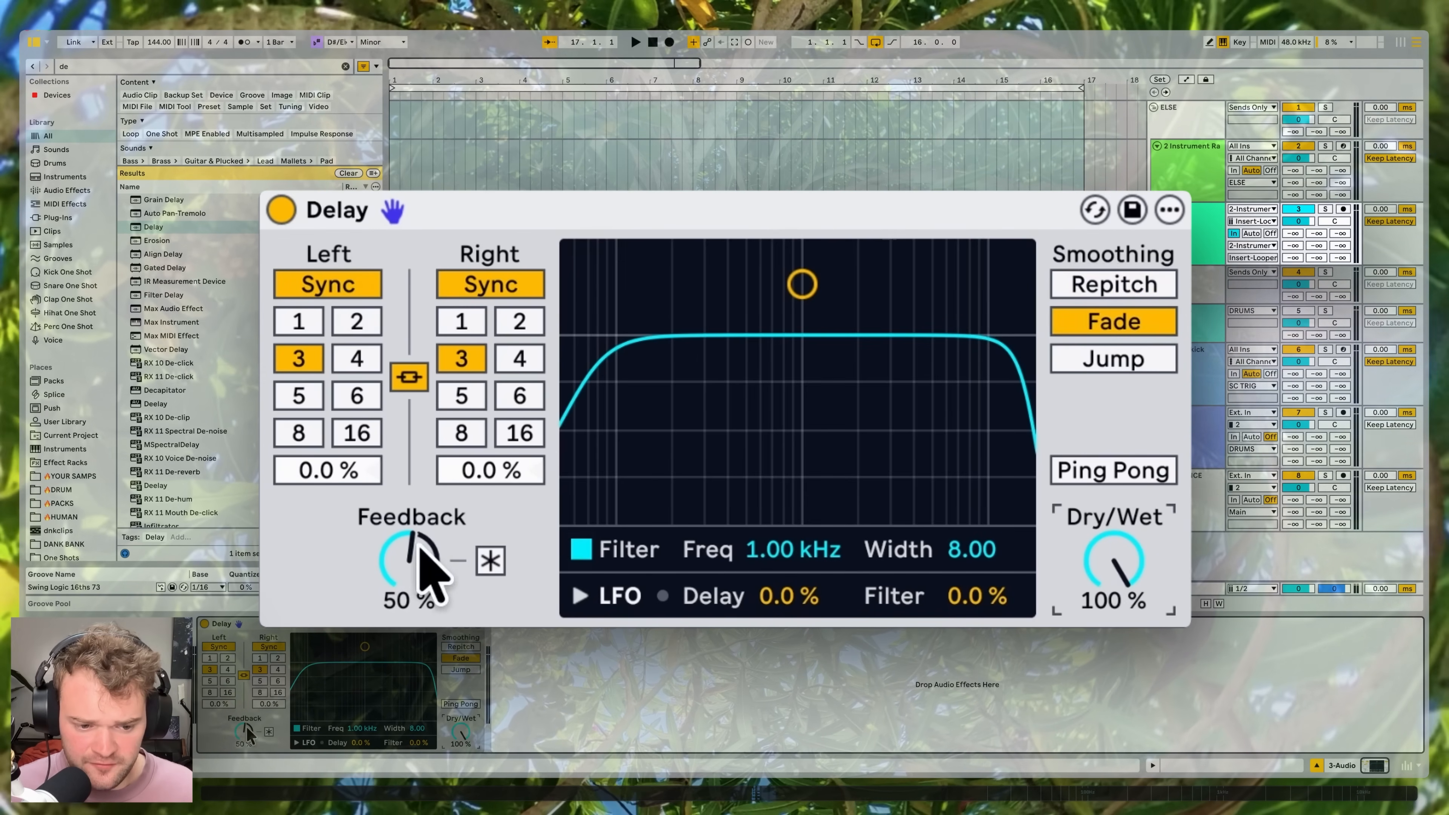
left_click_drag(421, 545, 420, 599)
left_click(328, 284)
left_click_drag(340, 404, 340, 331)
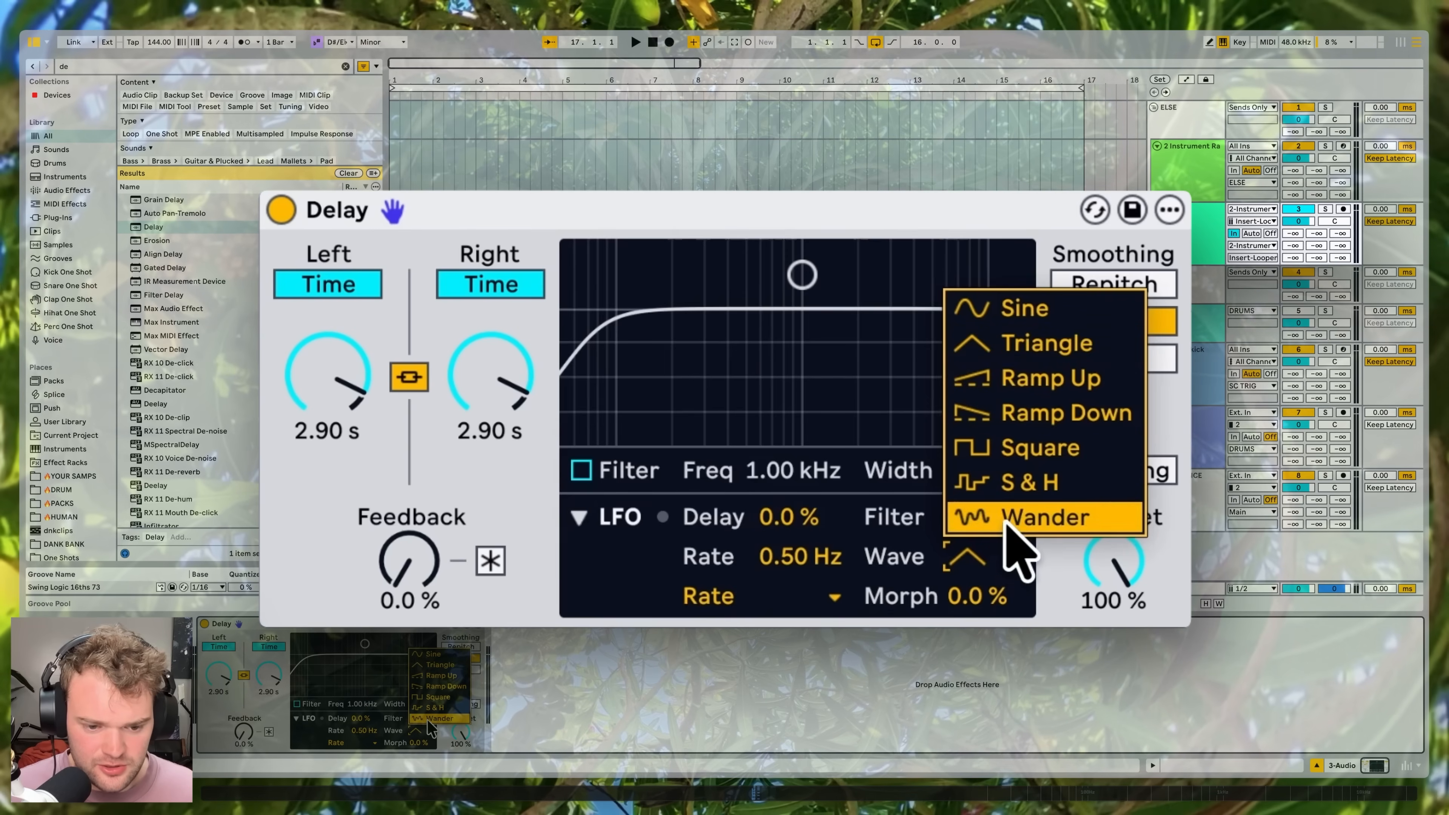
Step: Give the Delay's LFO a Wander wave with a synced rate of 1/2 and set its delay-time modulation to 100 %
left_click(428, 717)
left_click(797, 596)
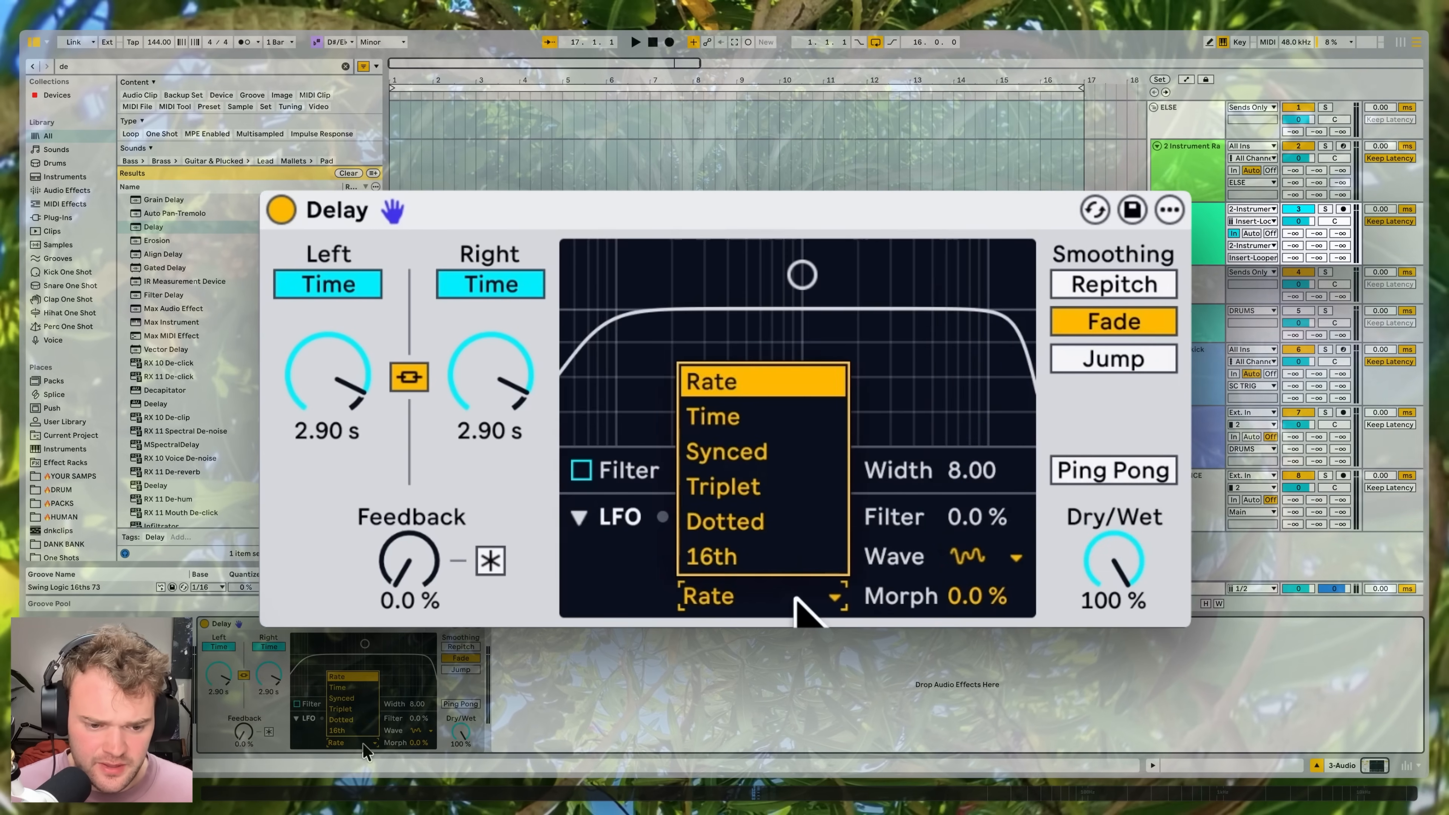
left_click(793, 456)
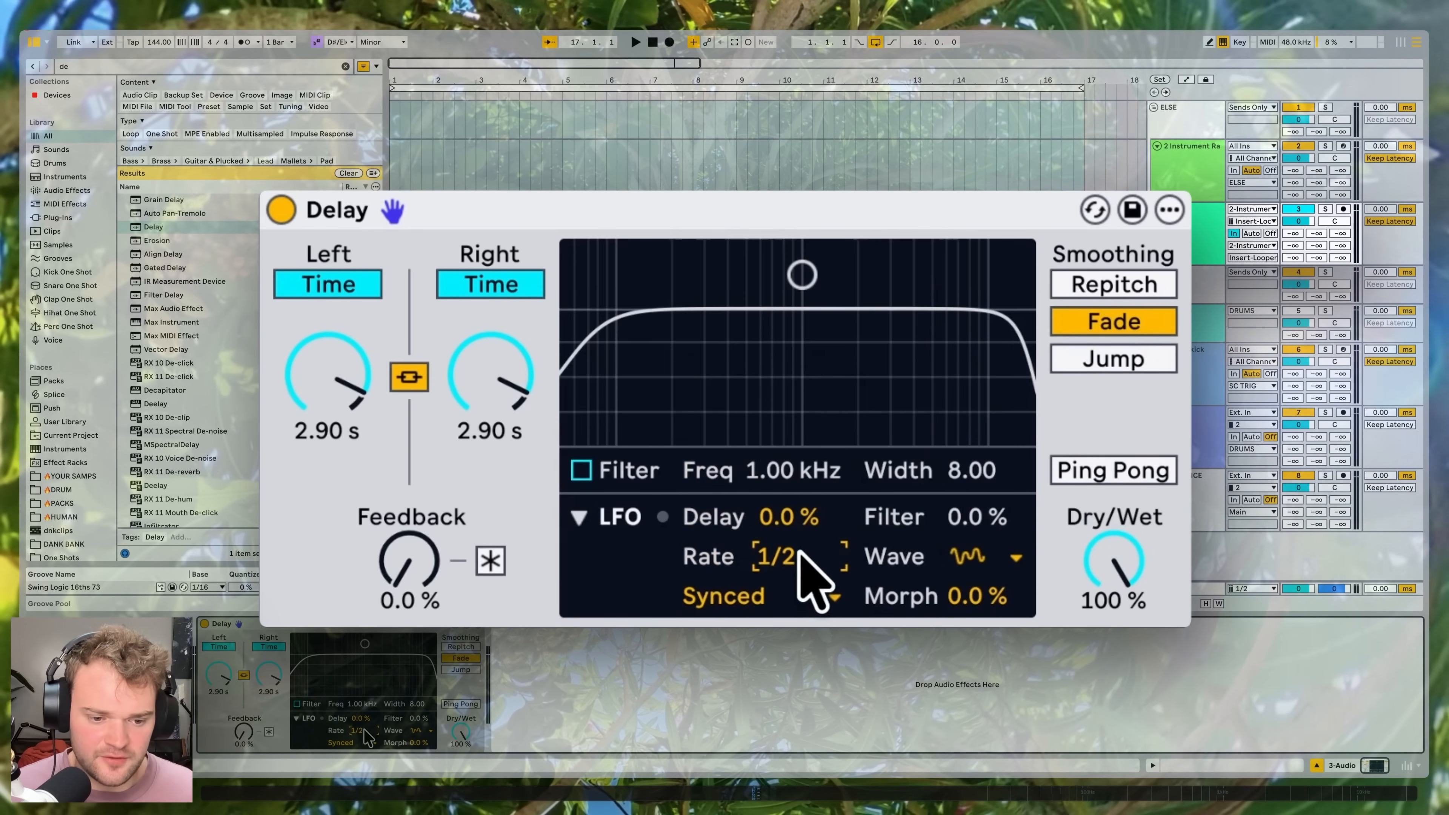
left_click_drag(367, 720, 367, 708)
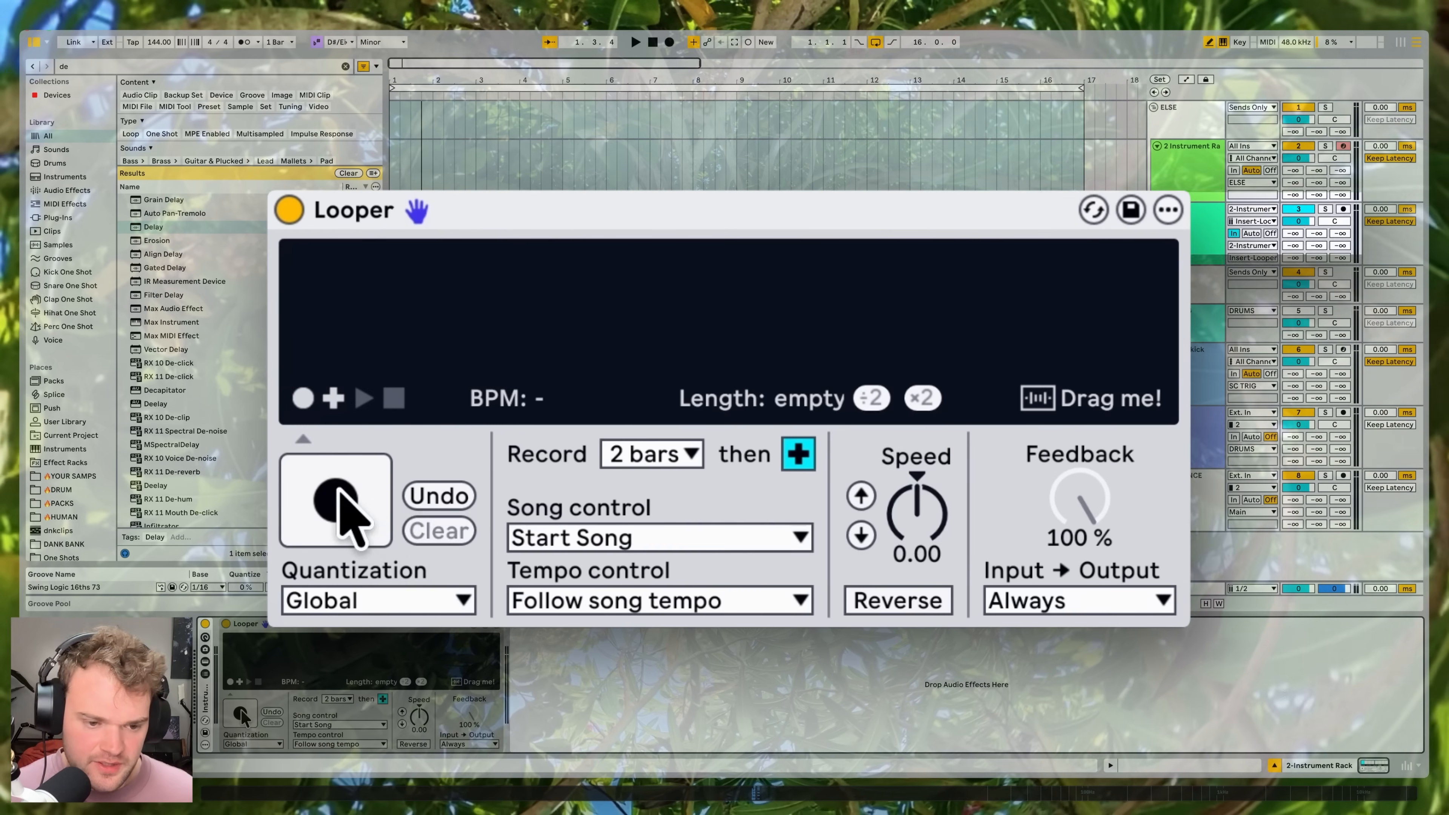
Step: Record a new two-bar loop in the Looper, review the 3 Audio track's Delay during playback, and return to the Looper
left_click(341, 492)
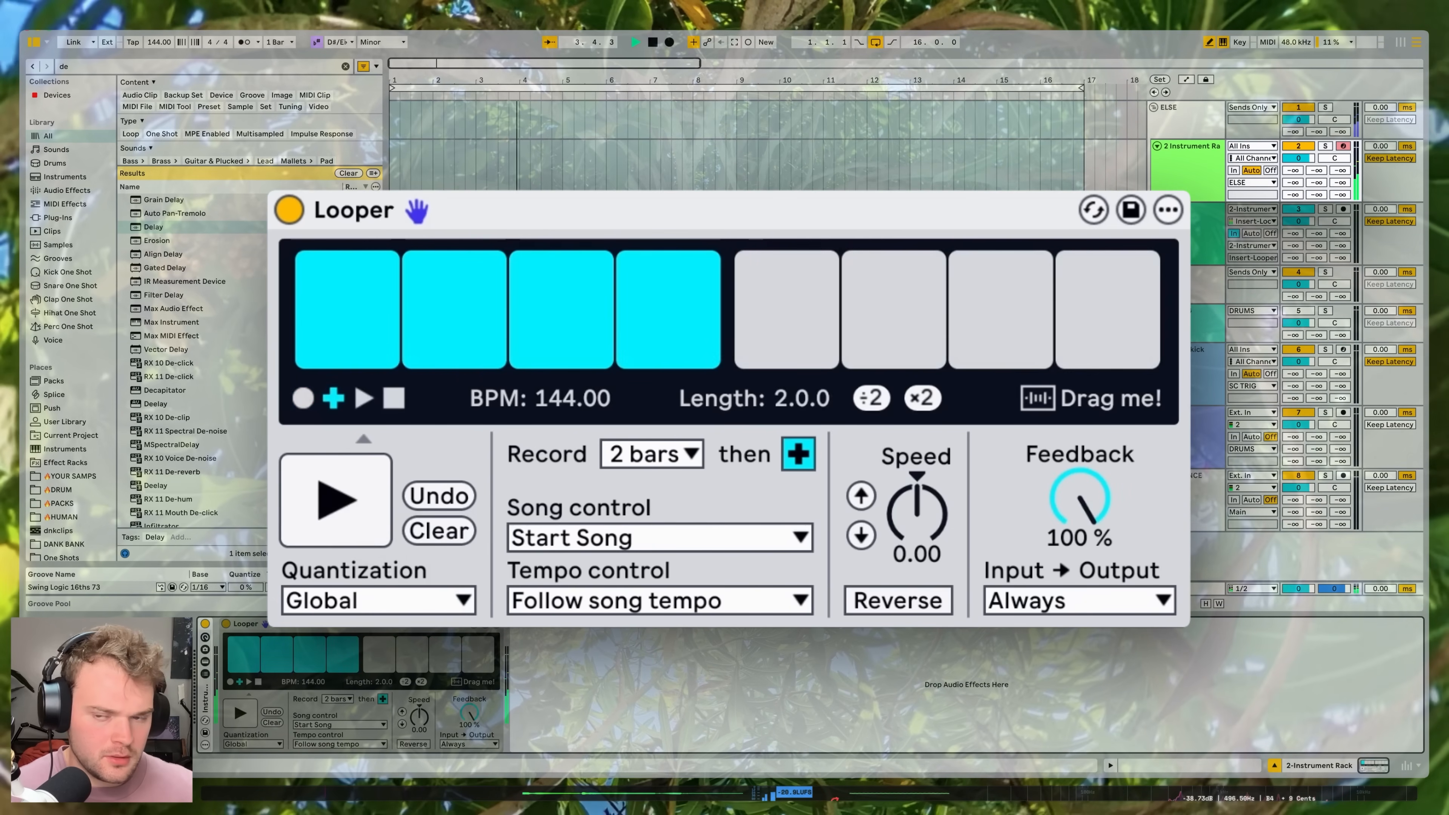
left_click(1175, 229)
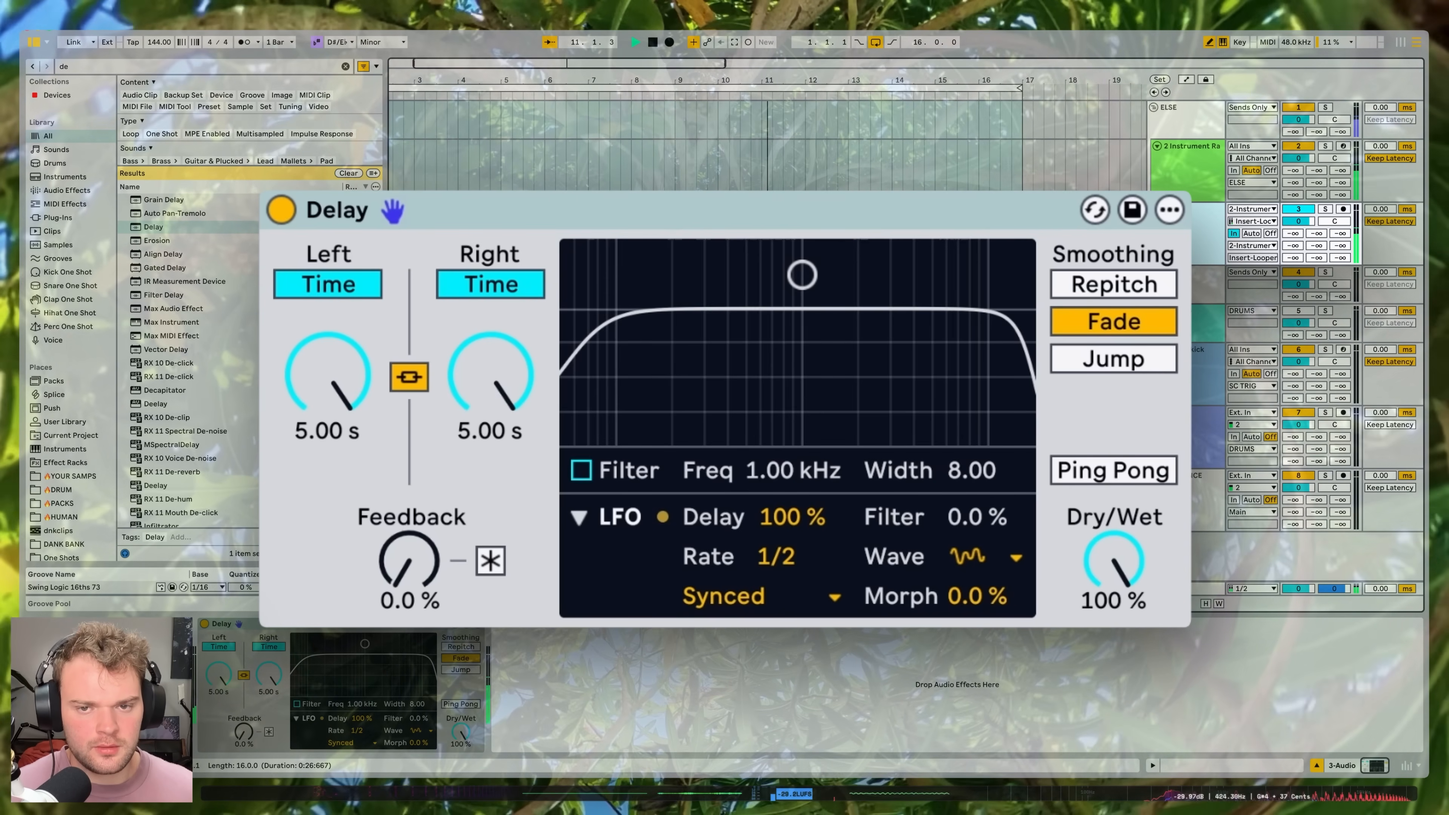
left_click(1163, 170)
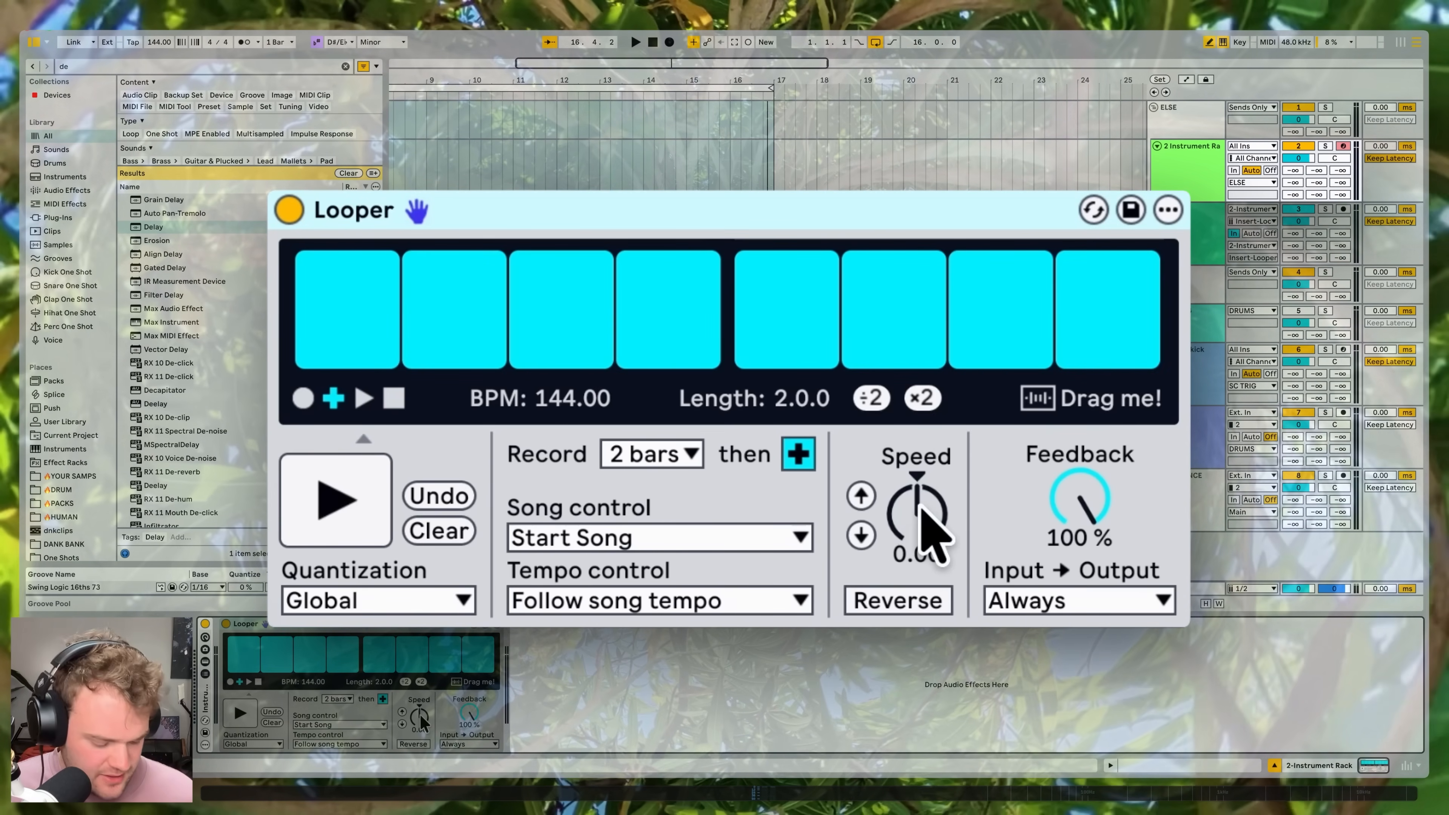
Step: Group the Looper into an Audio Effect Rack and map its Speed to the first macro
key("super+g")
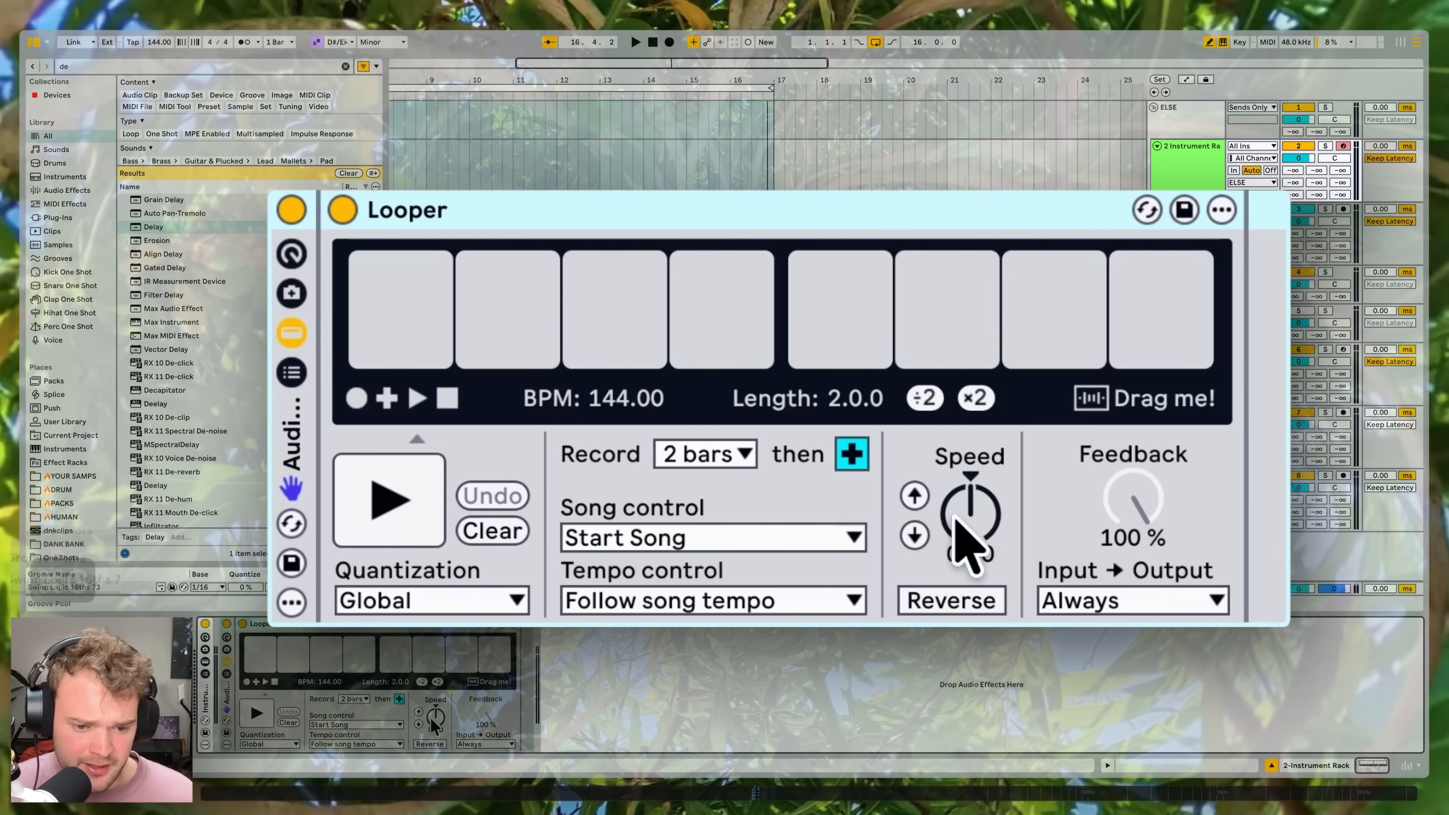
right_click(432, 717)
left_click(457, 520)
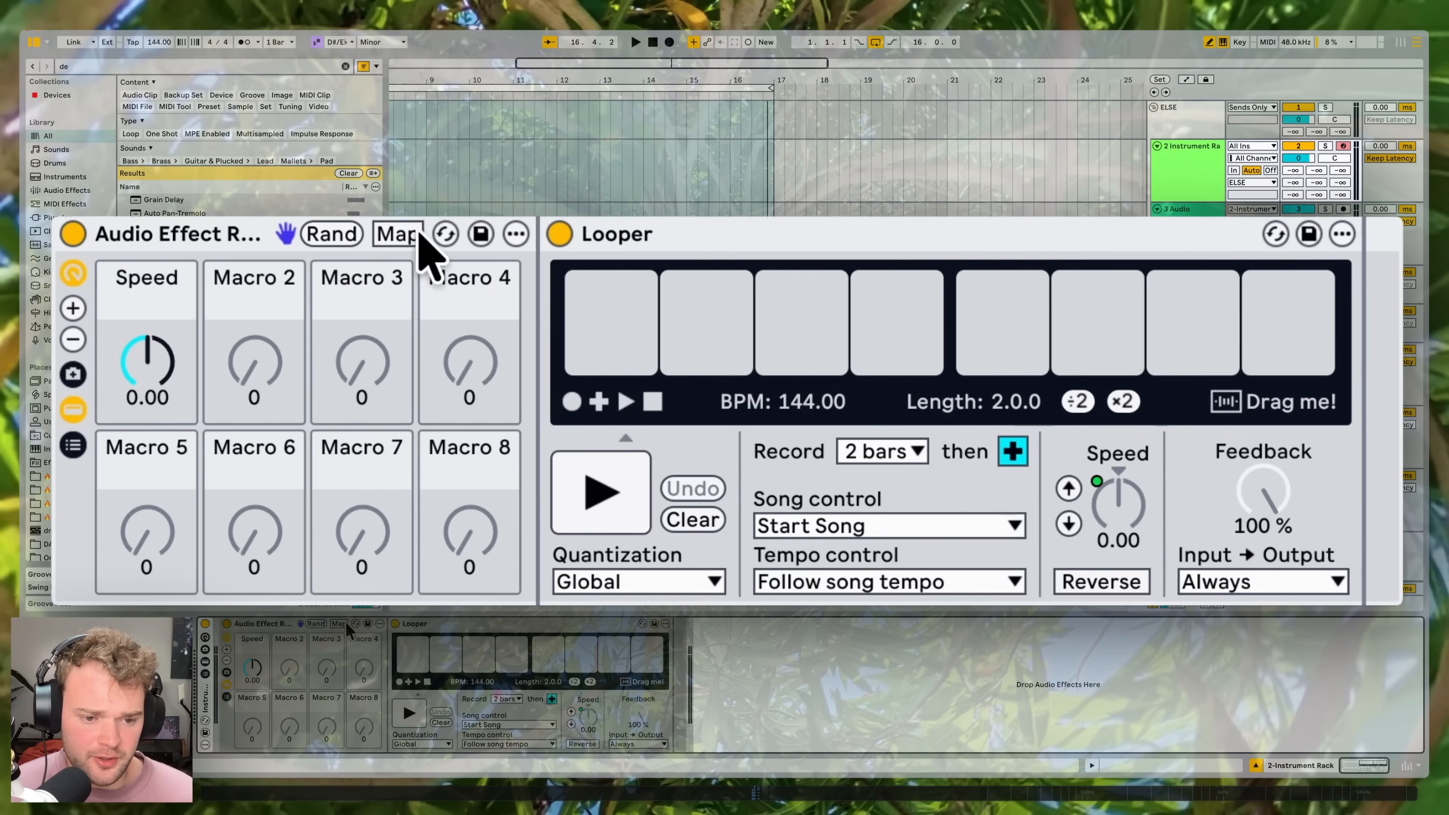
Step: Limit the Speed macro mapping to a minimum of -12 and a maximum of 12
left_click(410, 234)
left_click(884, 162)
type("-12")
key("Return")
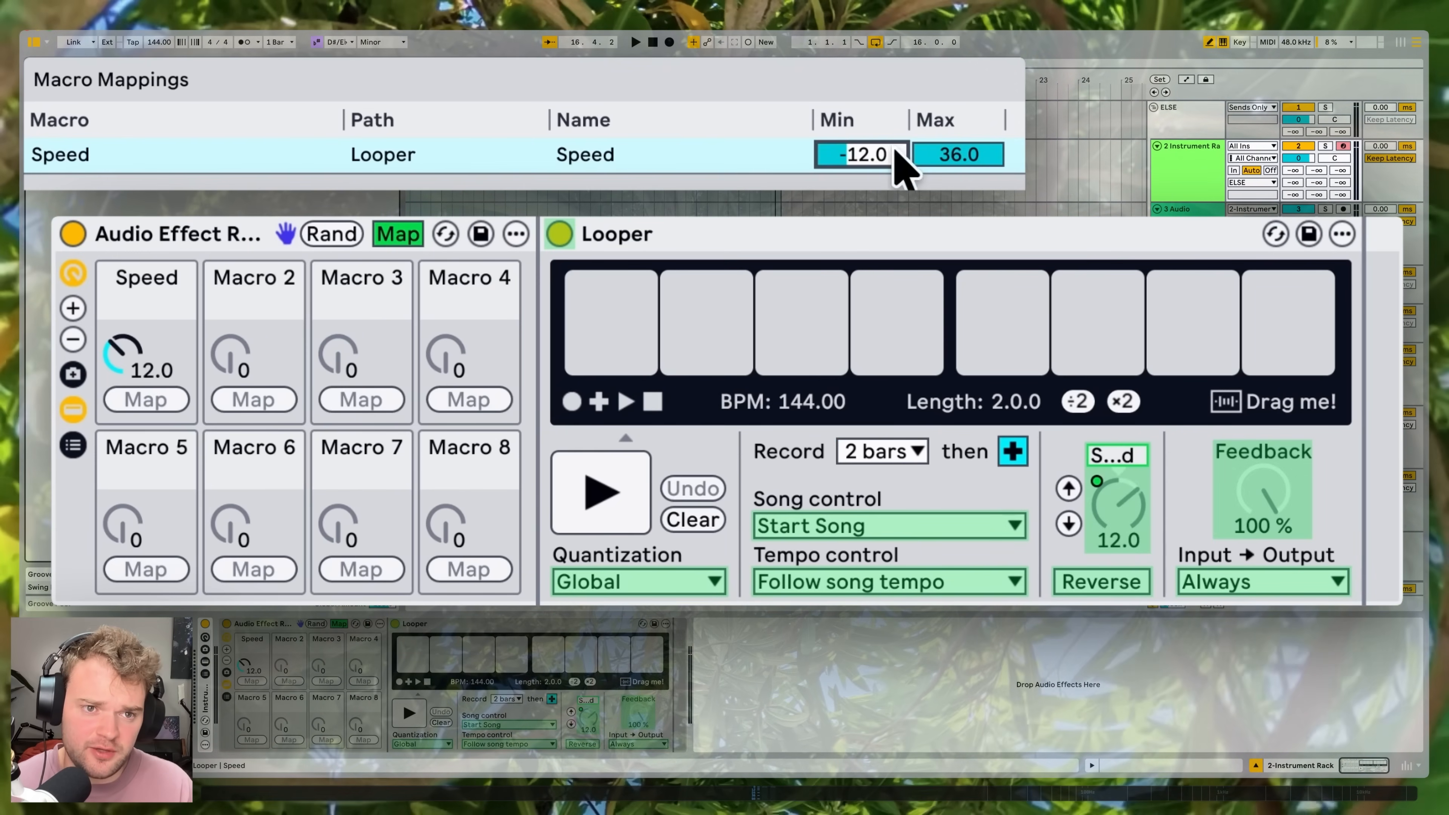
left_click(963, 157)
type("12")
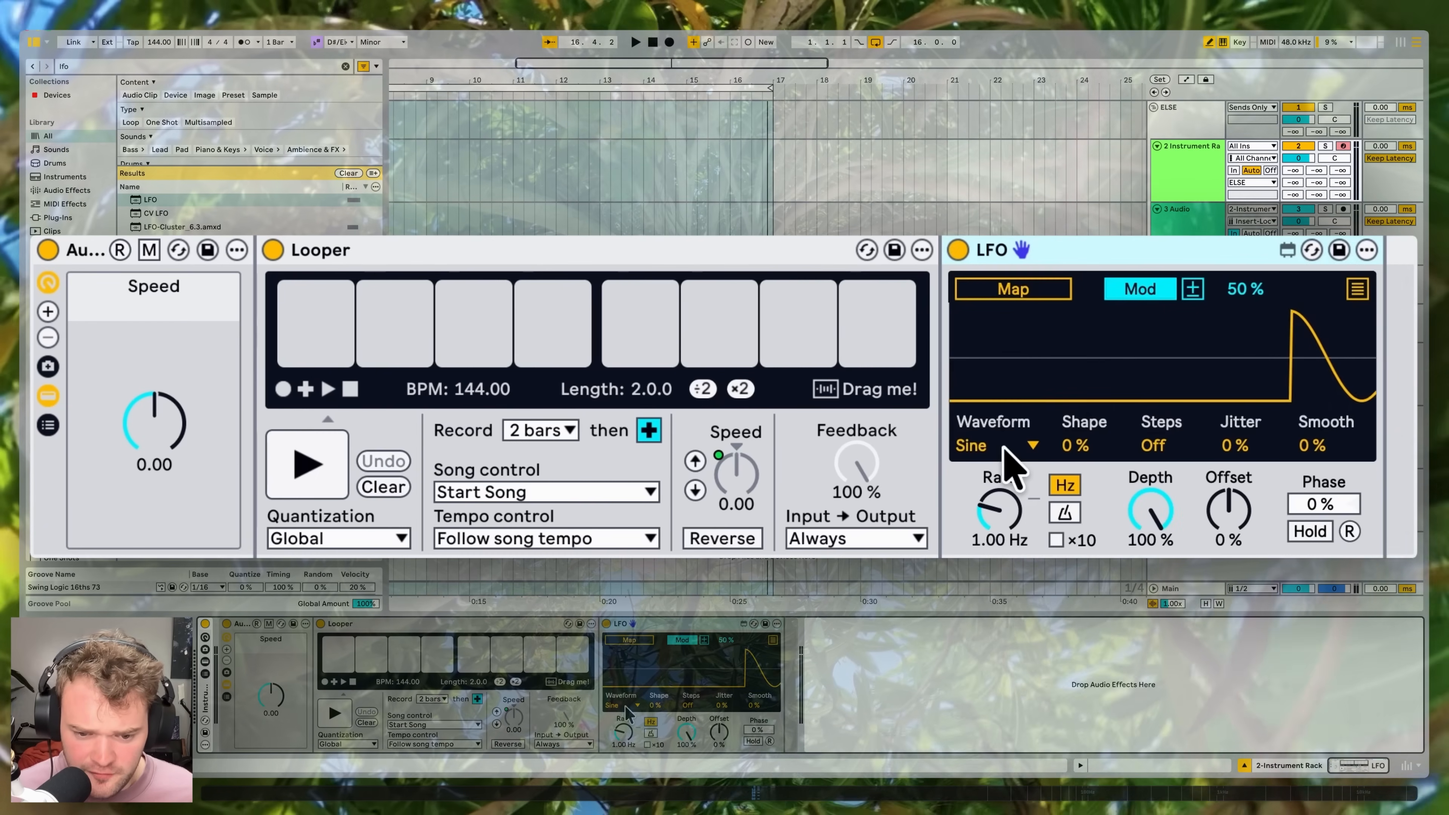
Step: Give the LFO after the Looper a Bin waveform, switch it to Remote modulation and map it to the Speed macro
left_click(1006, 447)
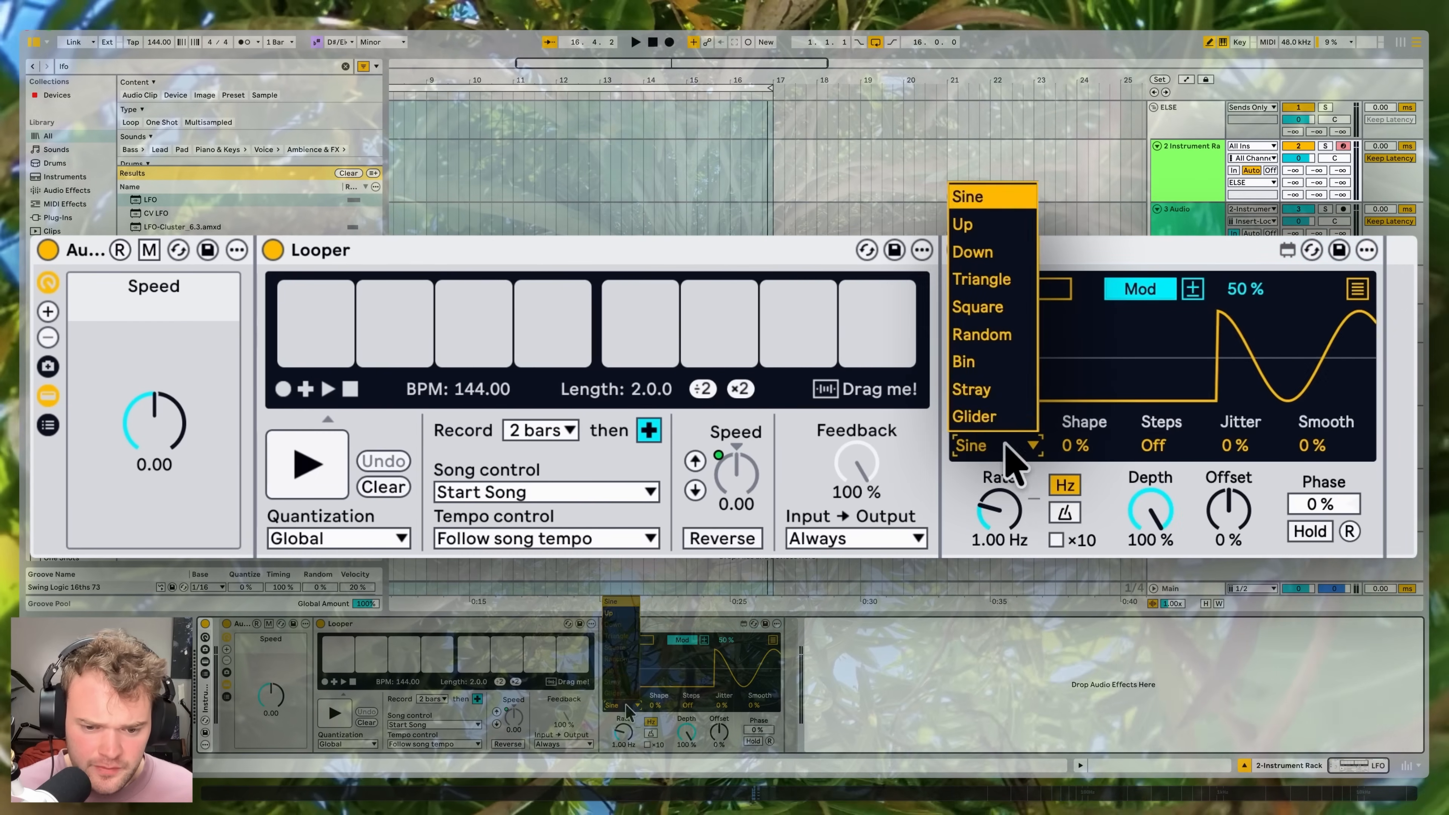
left_click(1010, 362)
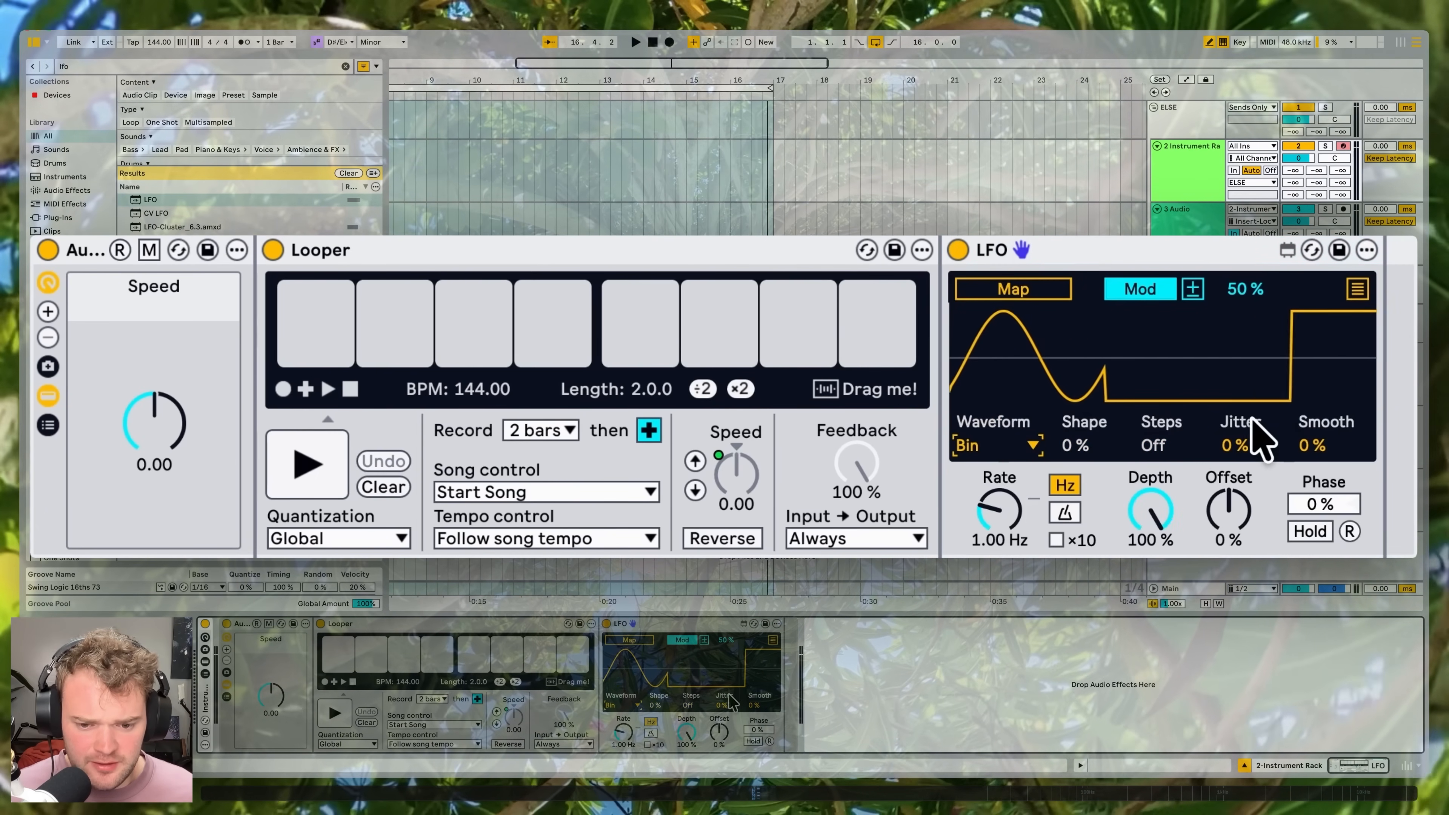
left_click(1149, 286)
left_click(1008, 298)
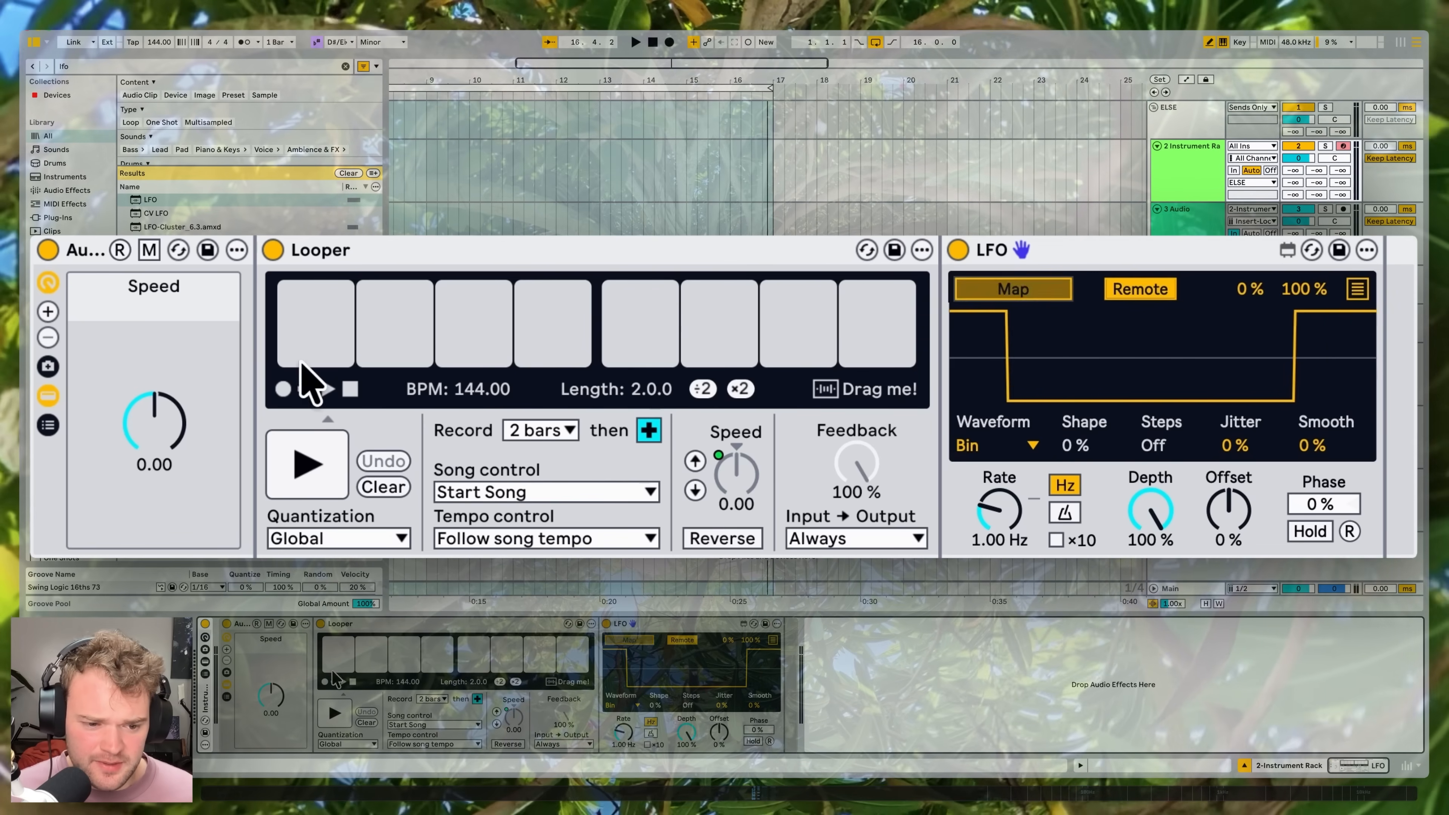
left_click(269, 693)
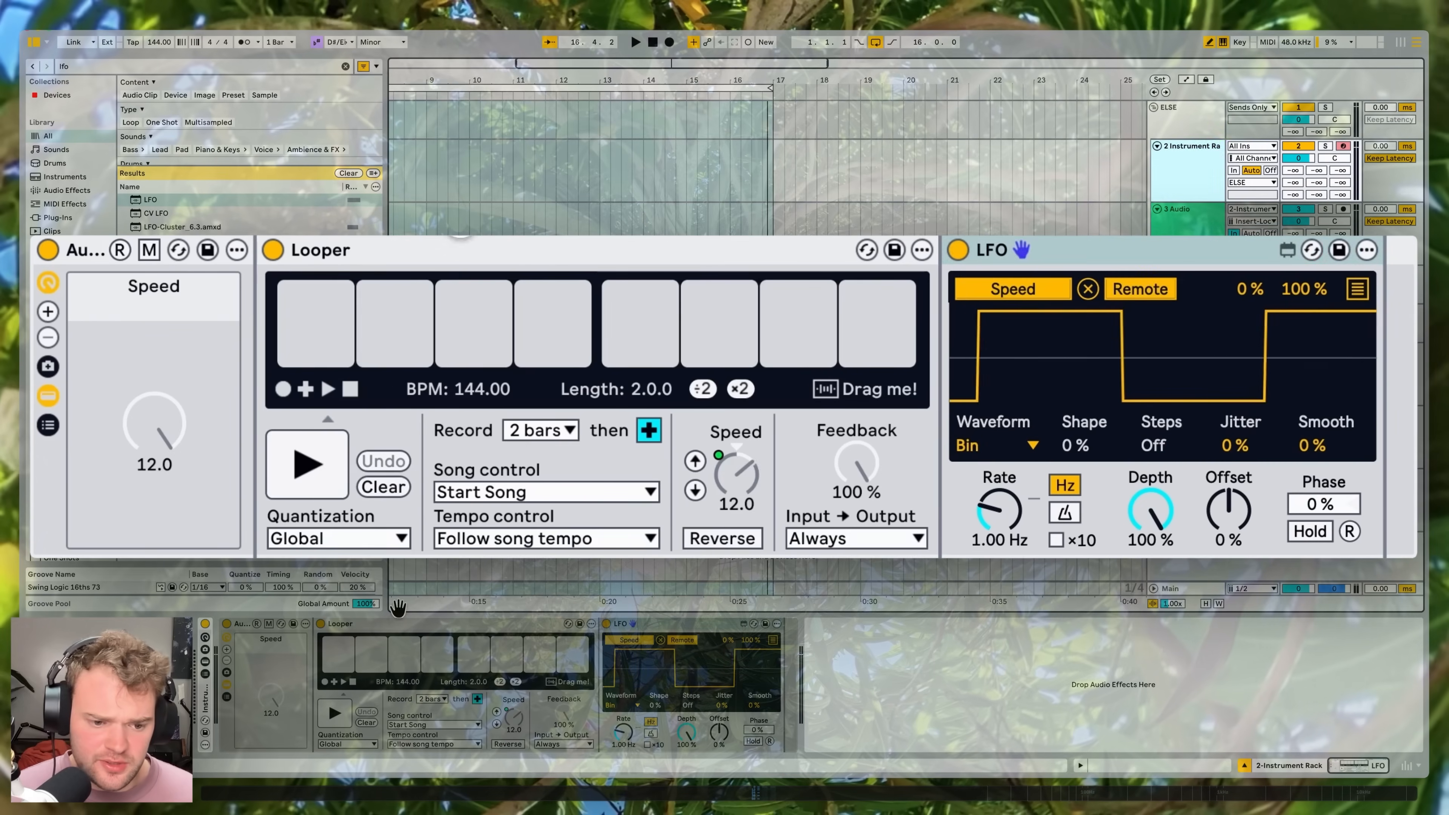
Step: Record a two-bar loop in the Looper and raise the Speed LFO's Smooth to 26 %
left_click(335, 714)
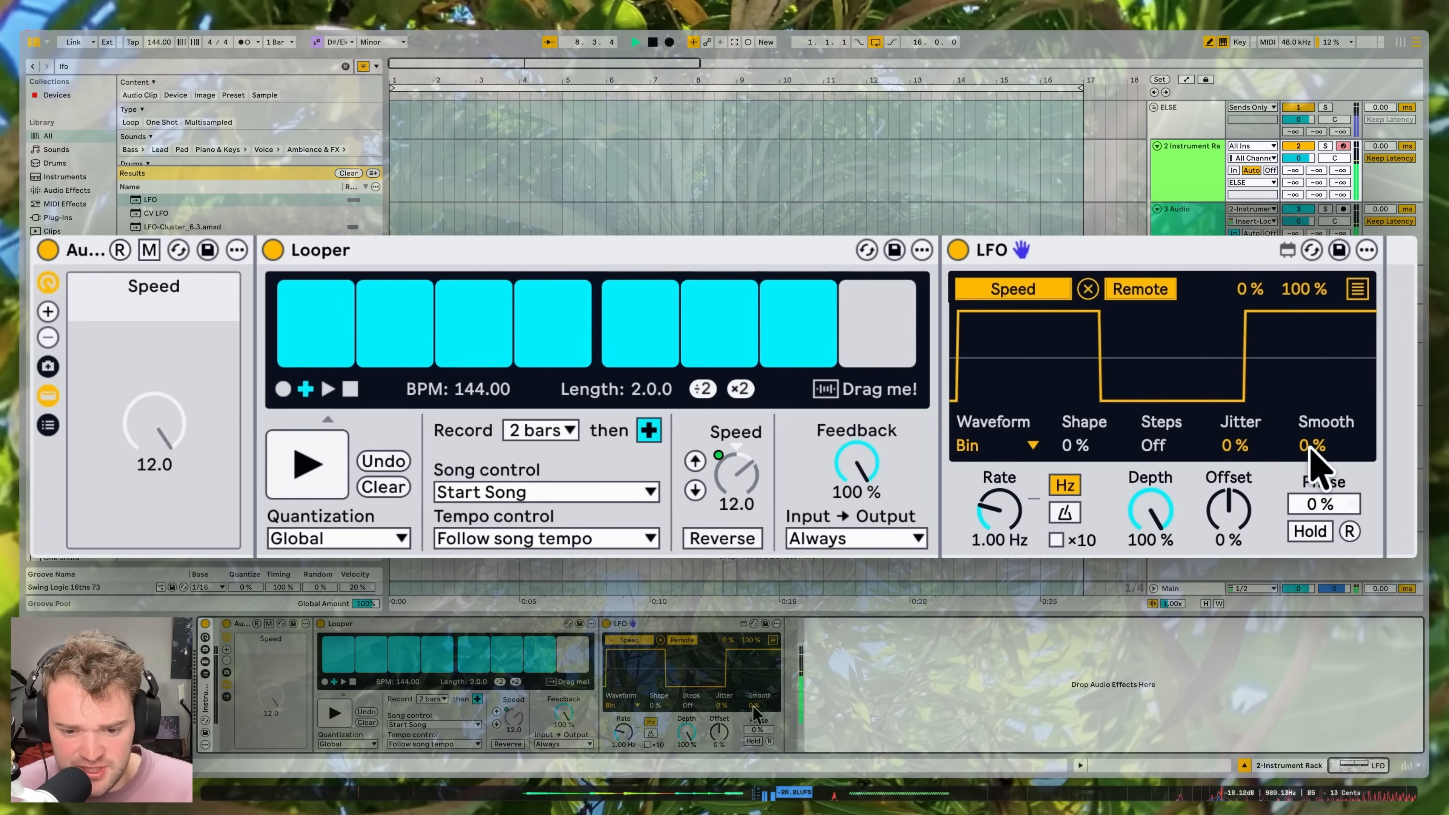
left_click_drag(1306, 444, 1305, 437)
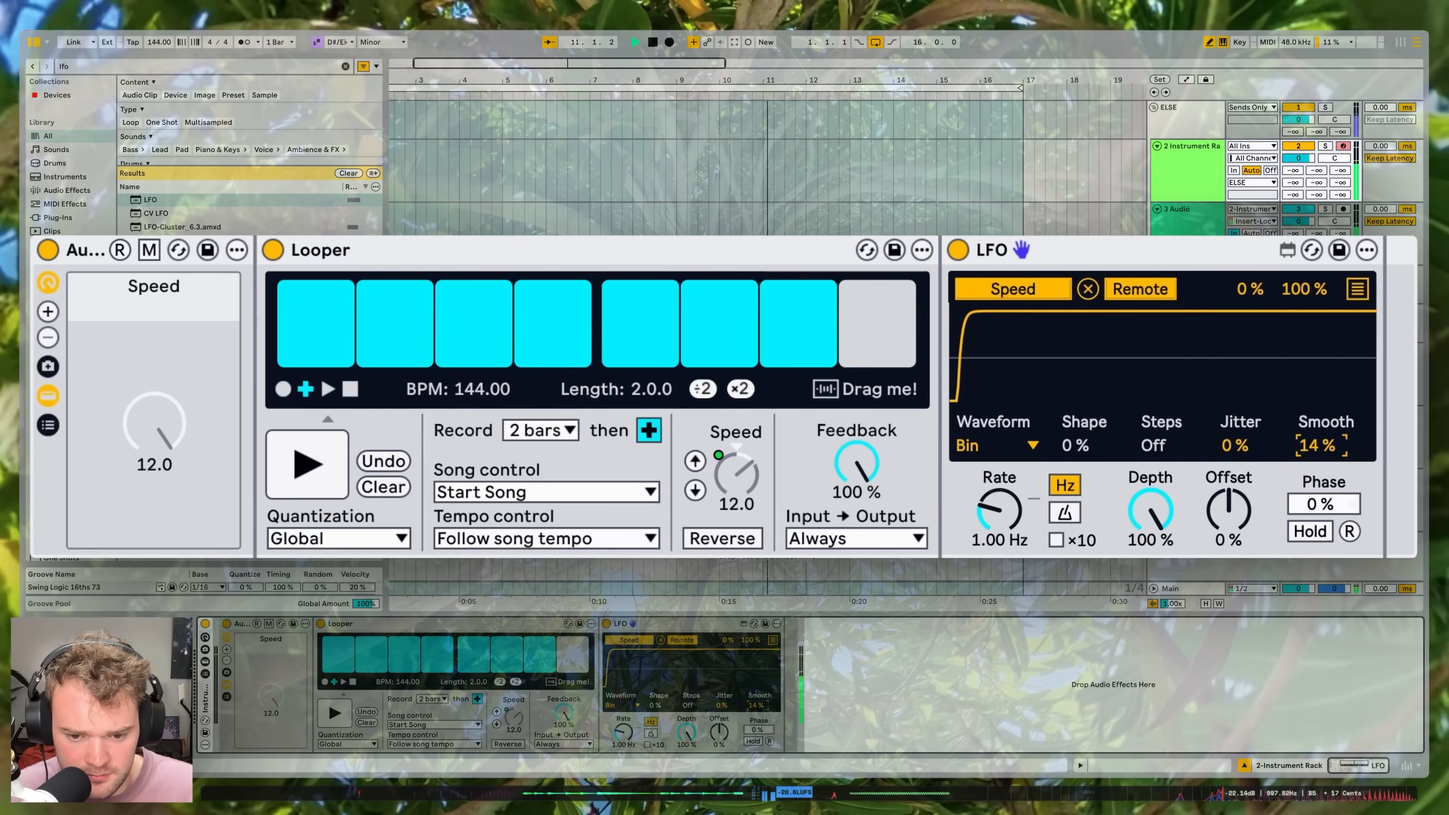
left_click_drag(1305, 437, 1294, 444)
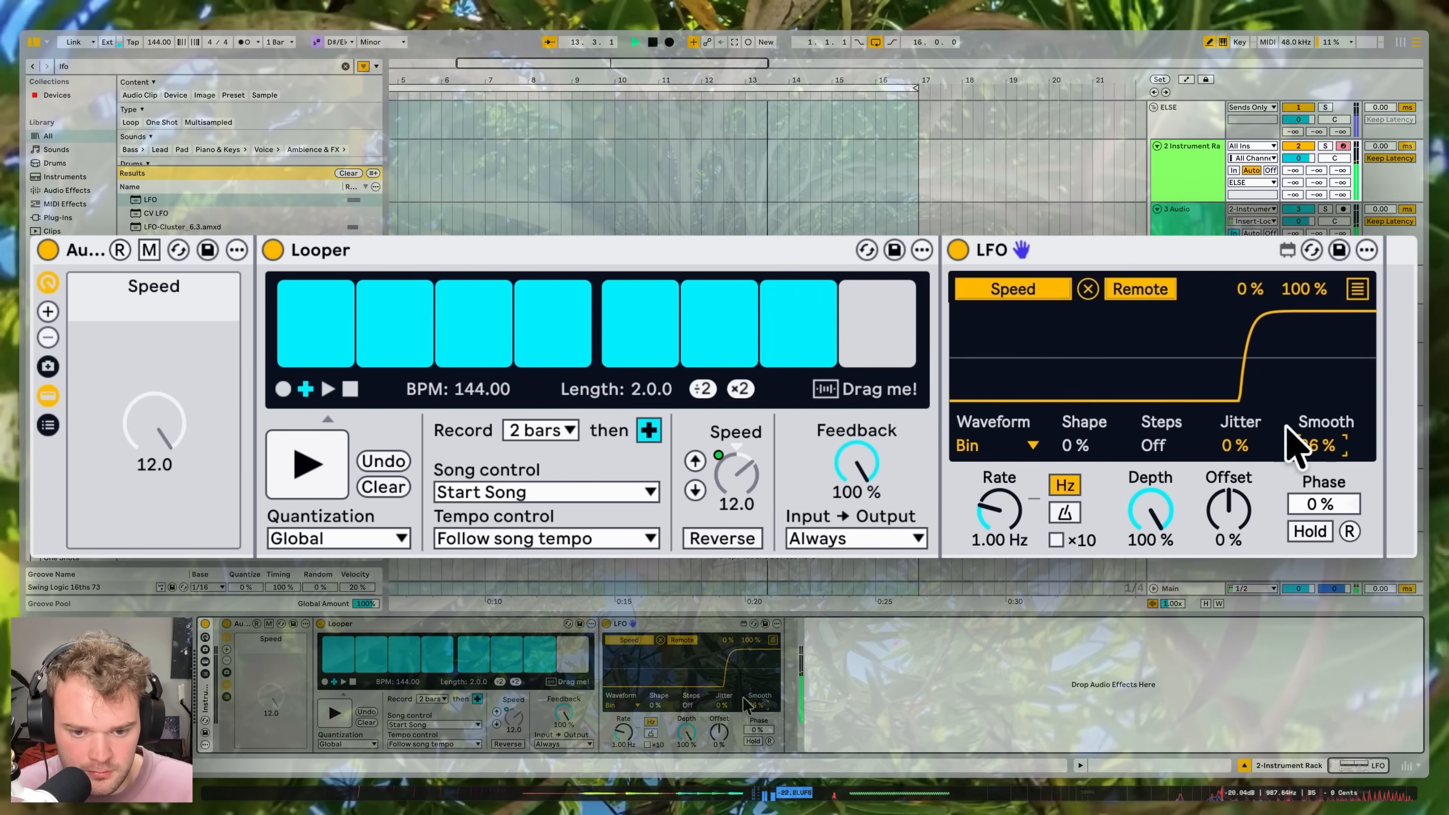
Step: Duplicate the Speed LFO and map the copy to the first LFO's Depth
key("super+d")
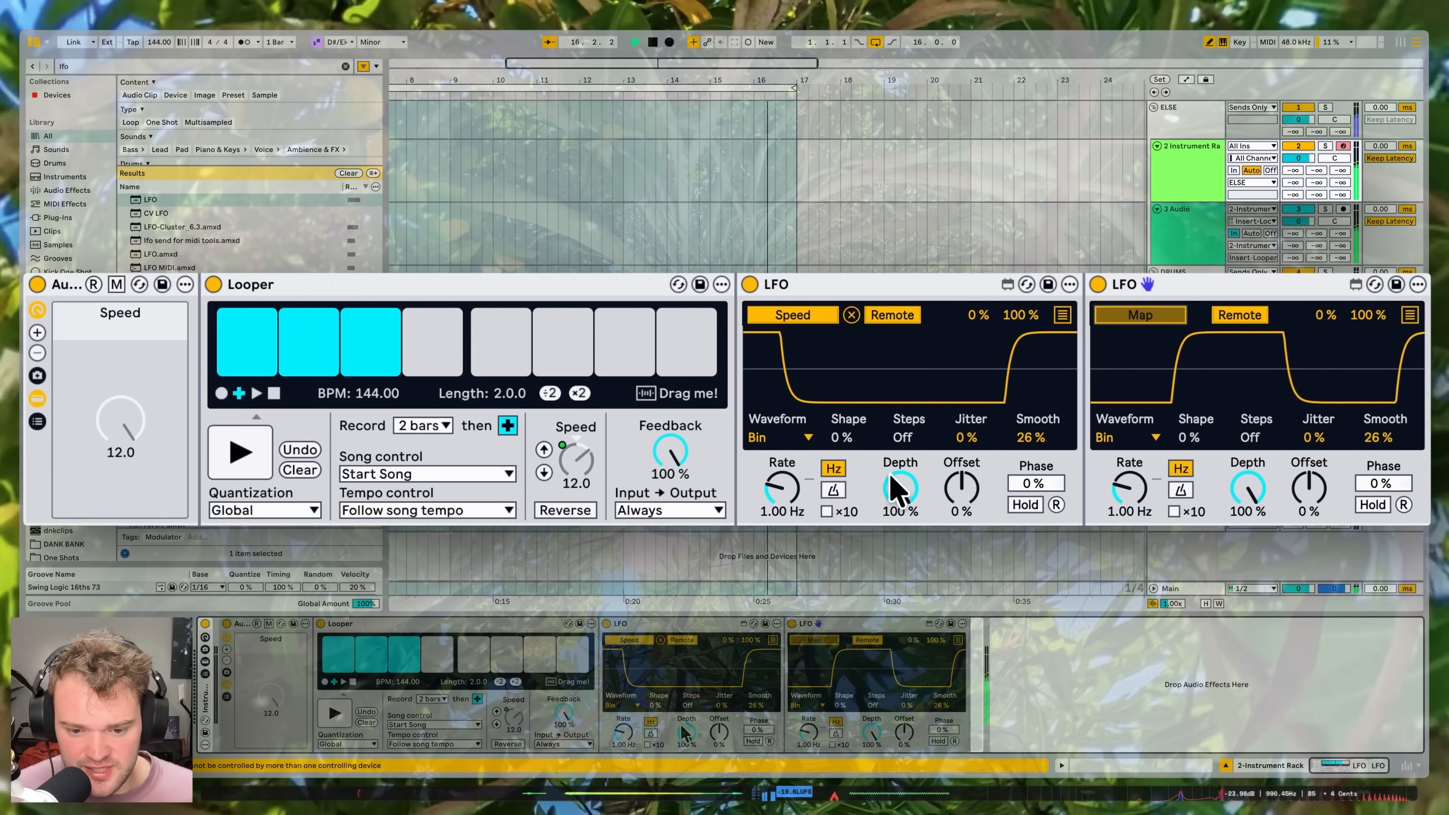
left_click(901, 505)
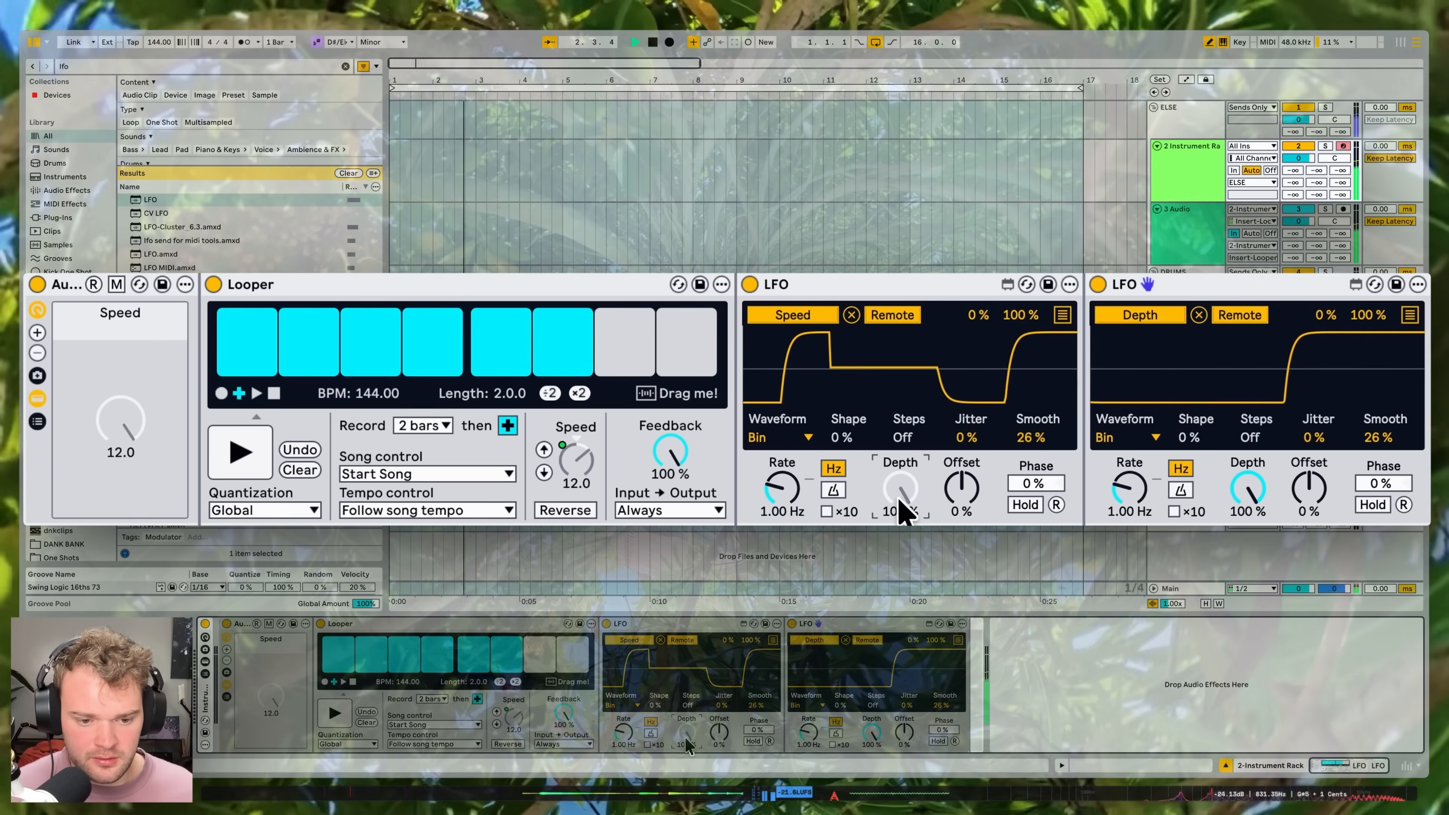
Step: Duplicate the Depth LFO, set the copy's Smooth to 0 % and map it to the Looper's Reverse
left_click(1131, 285)
key("super+d")
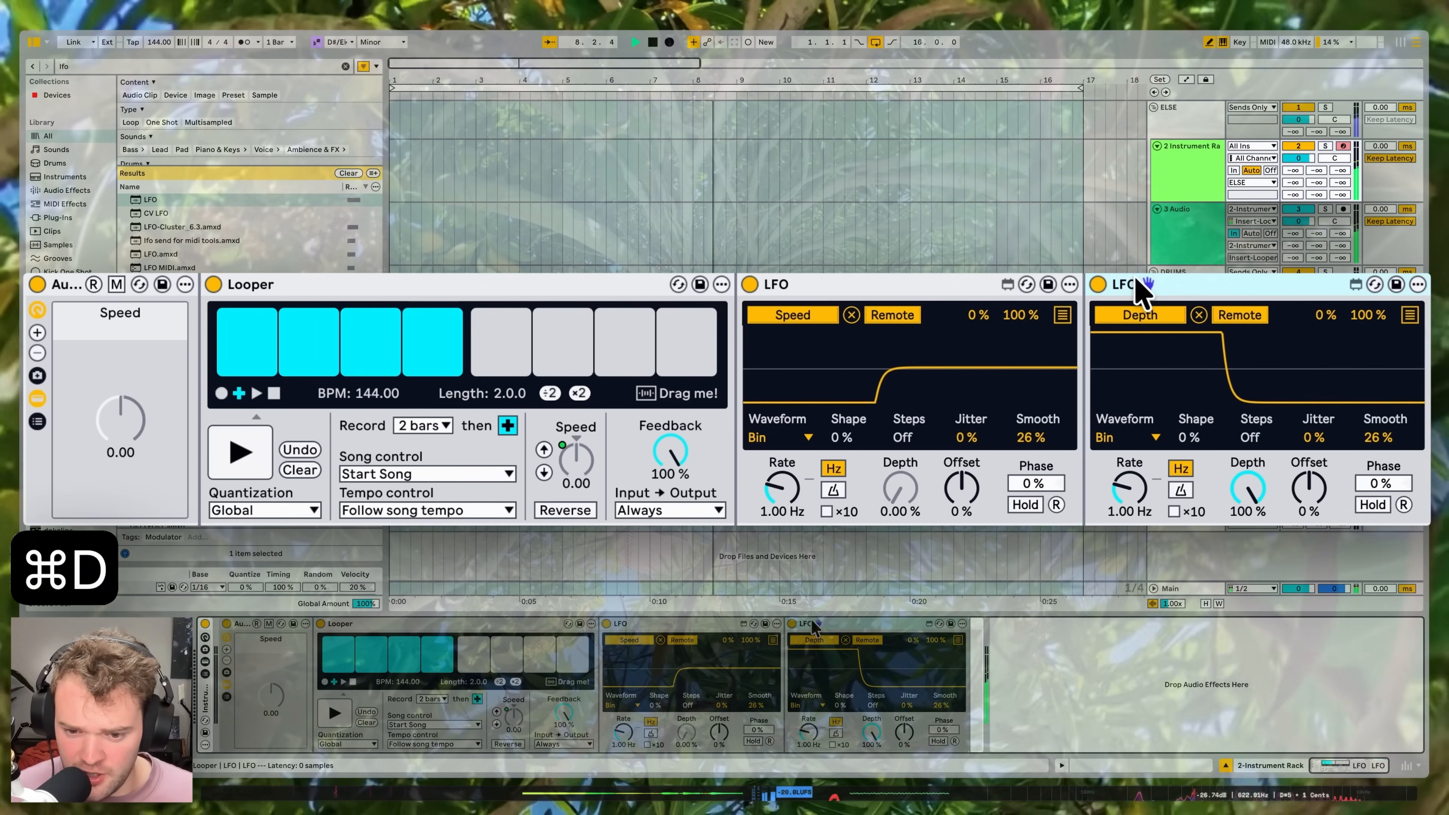
left_click(1387, 443)
left_click_drag(1387, 443, 1389, 463)
left_click(1196, 332)
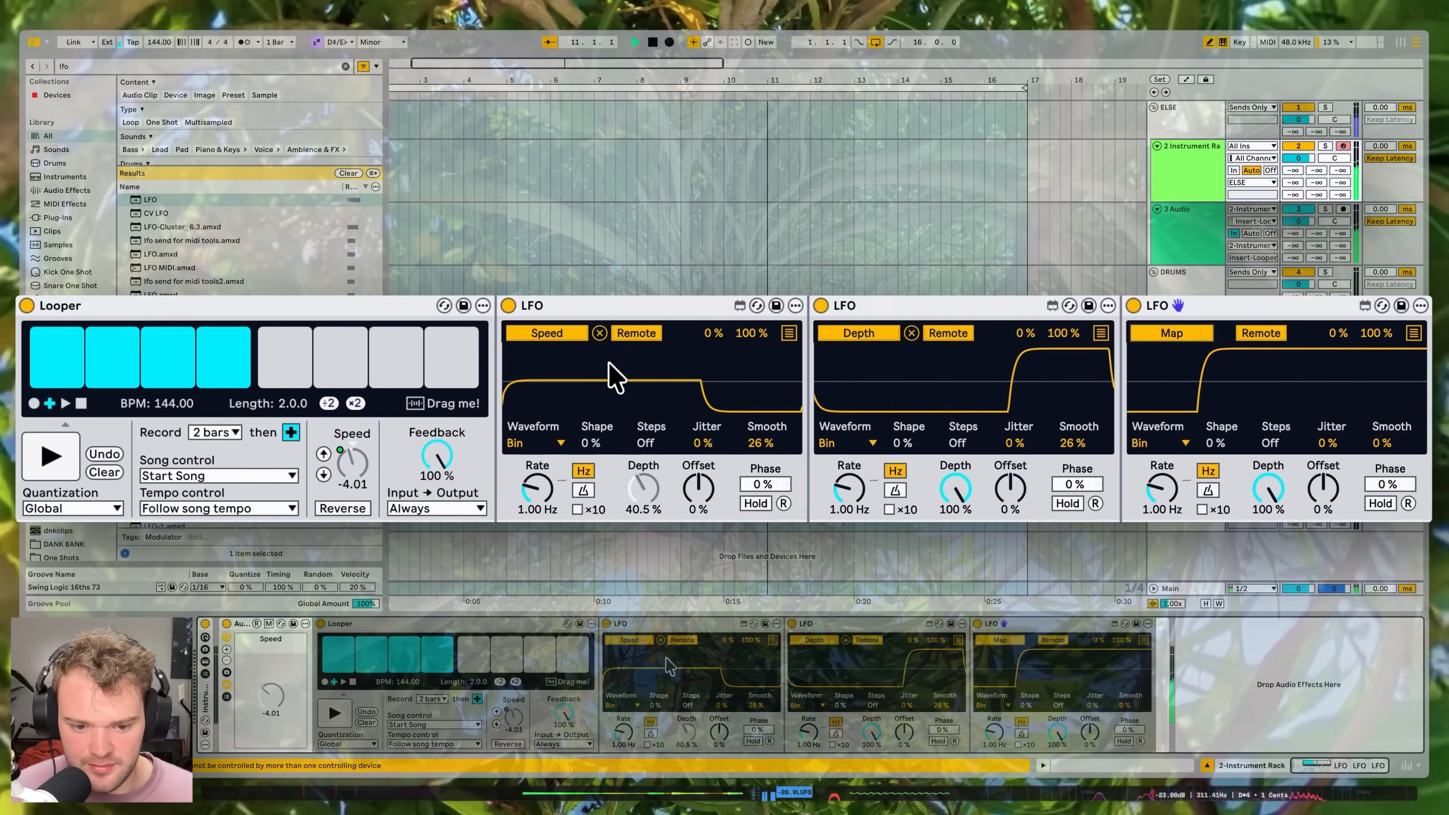
left_click(351, 508)
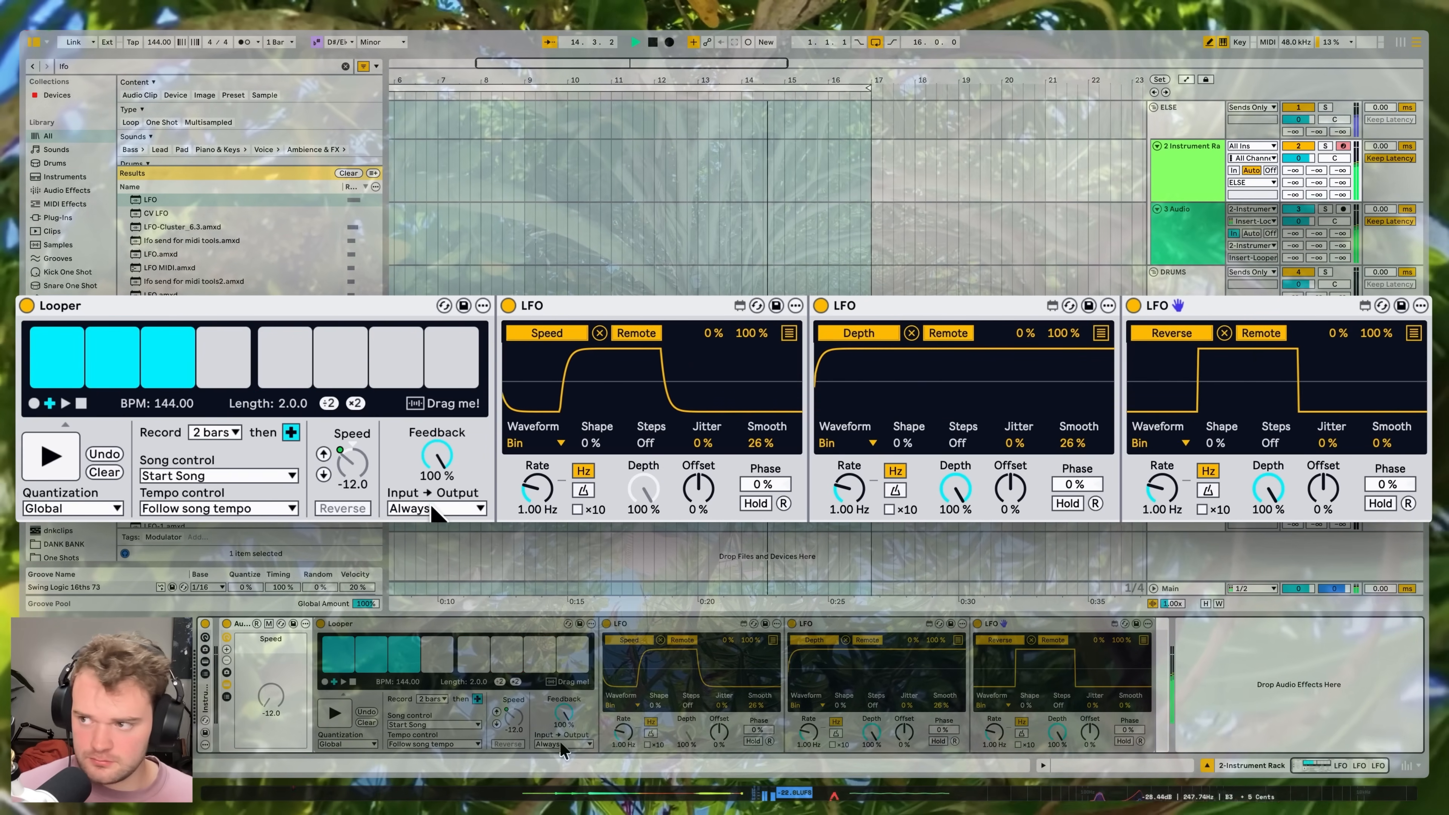
Step: Set the 3 Audio track's Delay to 100 % Dry/Wet and return to the 2 Instrument Rack track's devices
left_click(1187, 213)
left_click_drag(1115, 574, 1115, 516)
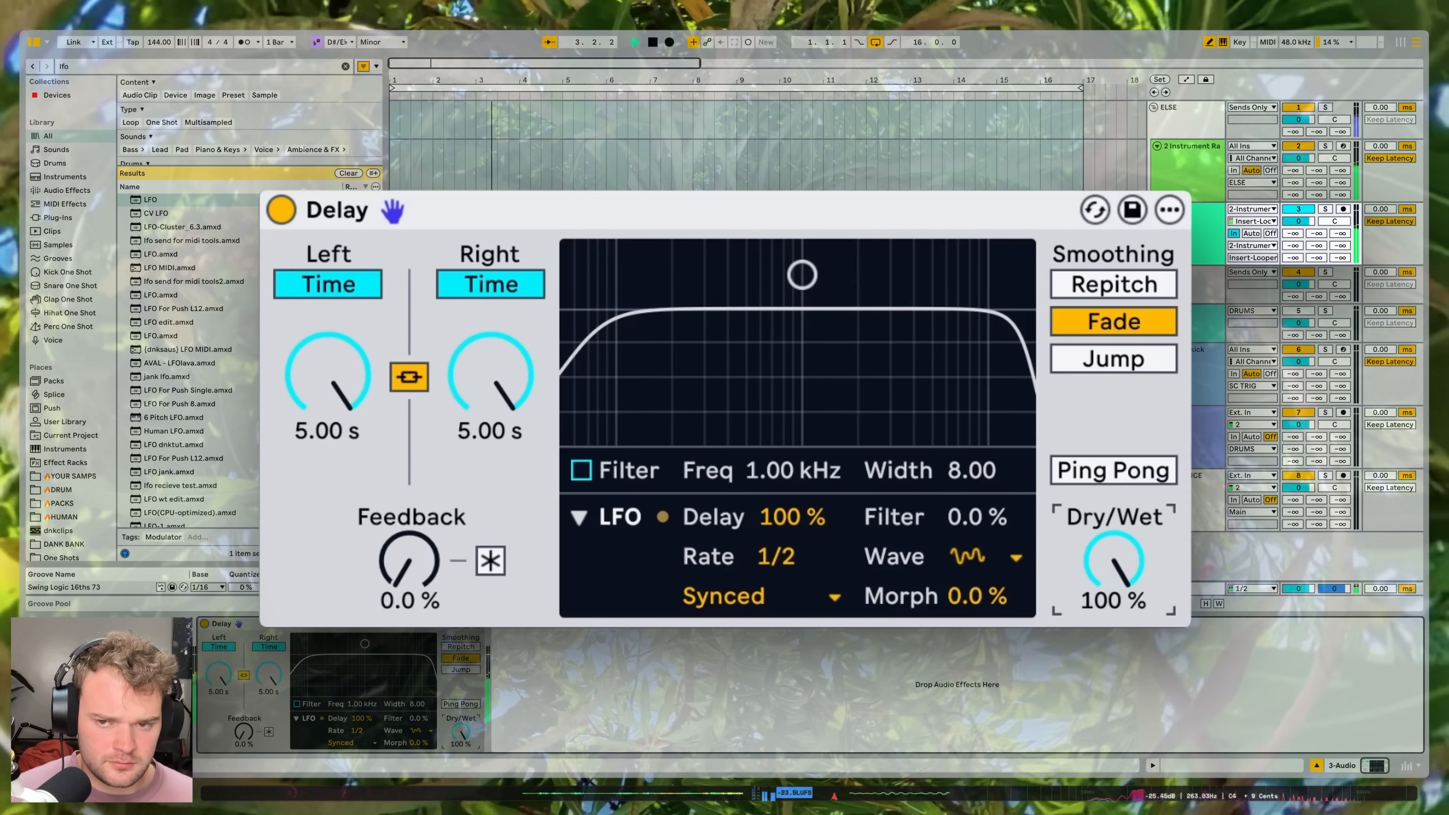
left_click(1212, 164)
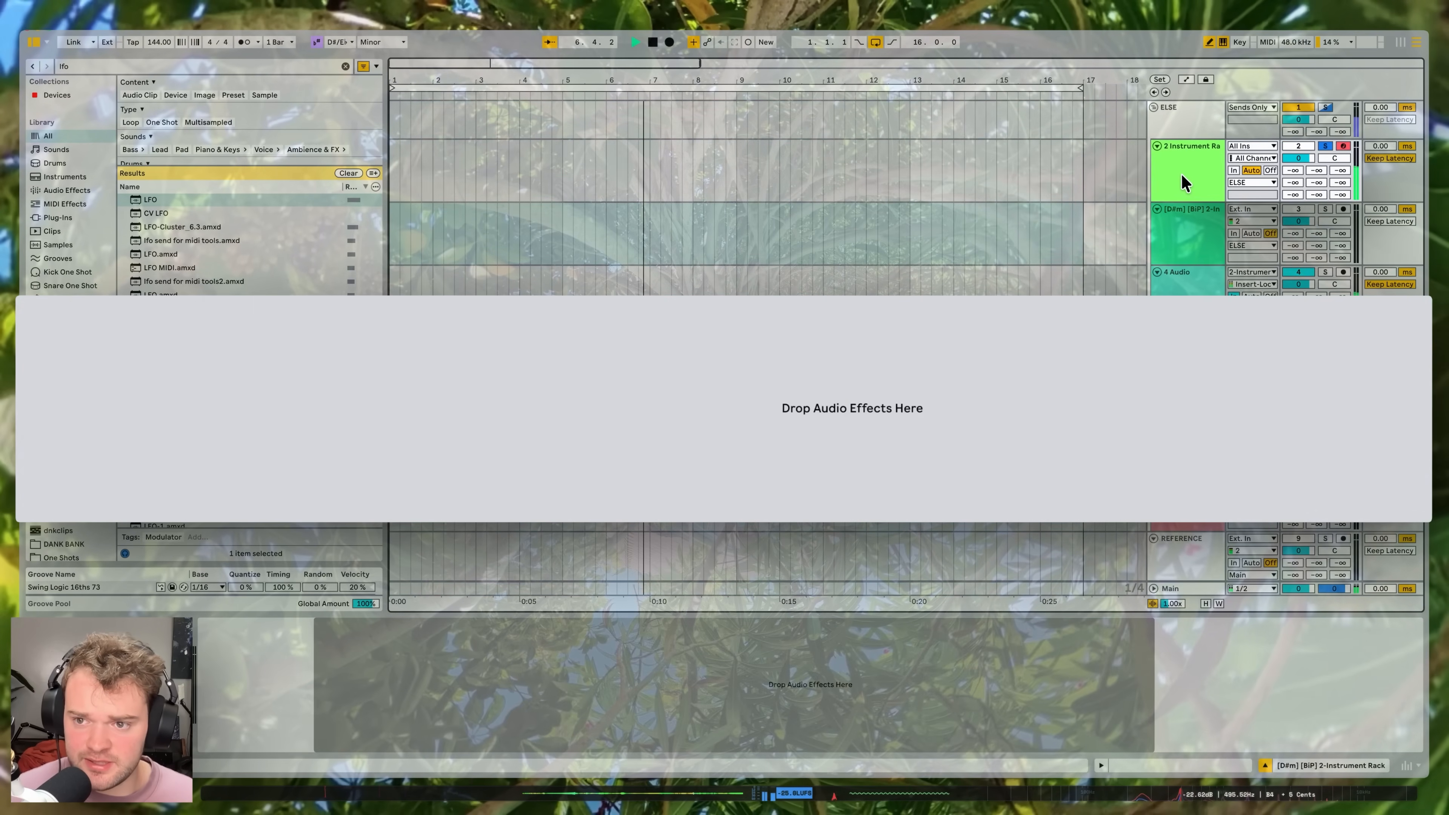
left_click(1182, 183)
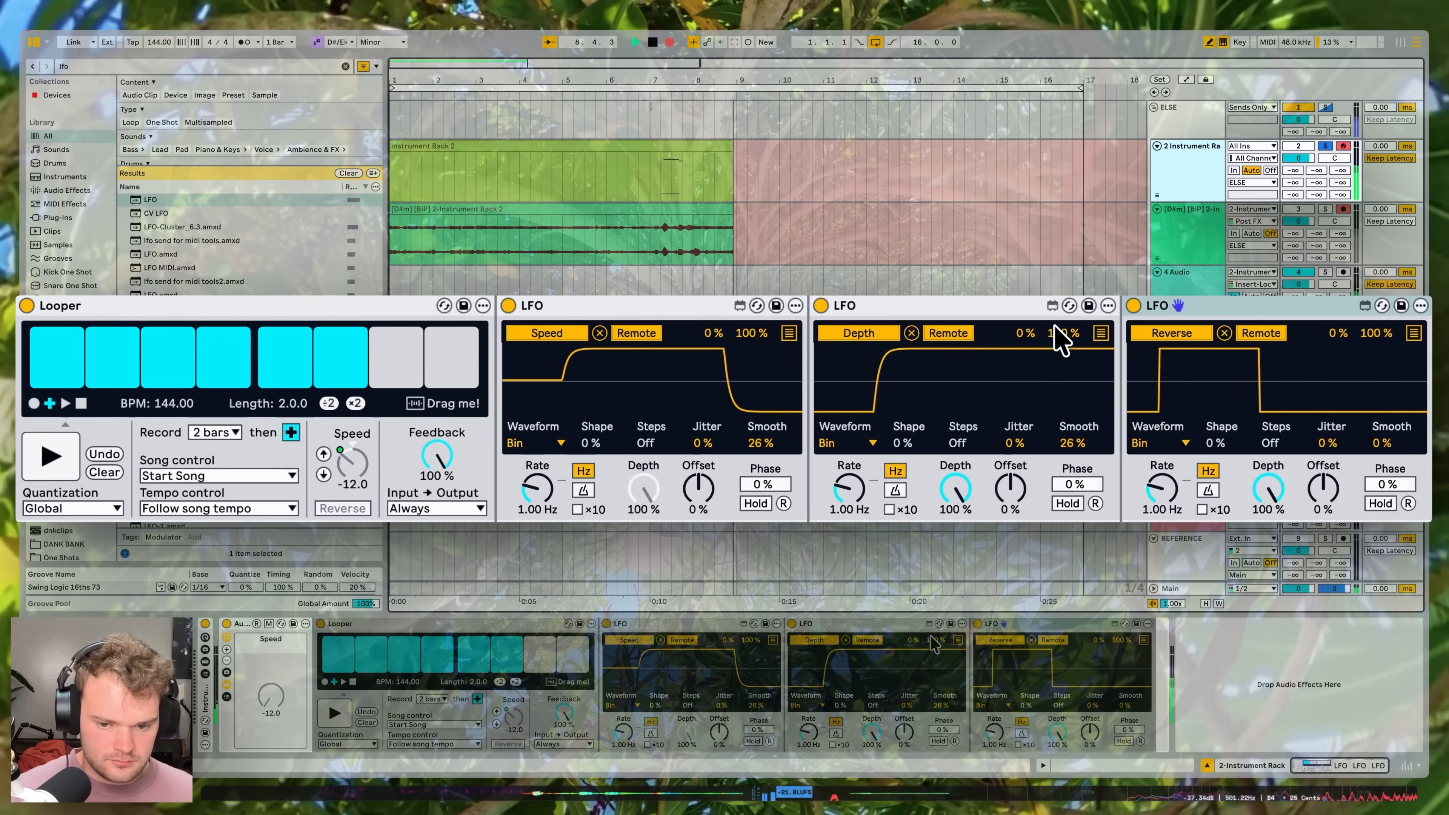
Step: Collapse the Speed, Depth and Reverse LFO devices after the Looper
mouse_move(445, 454)
left_mouse_down()
mouse_move(445, 542)
mouse_move(445, 454)
left_mouse_up()
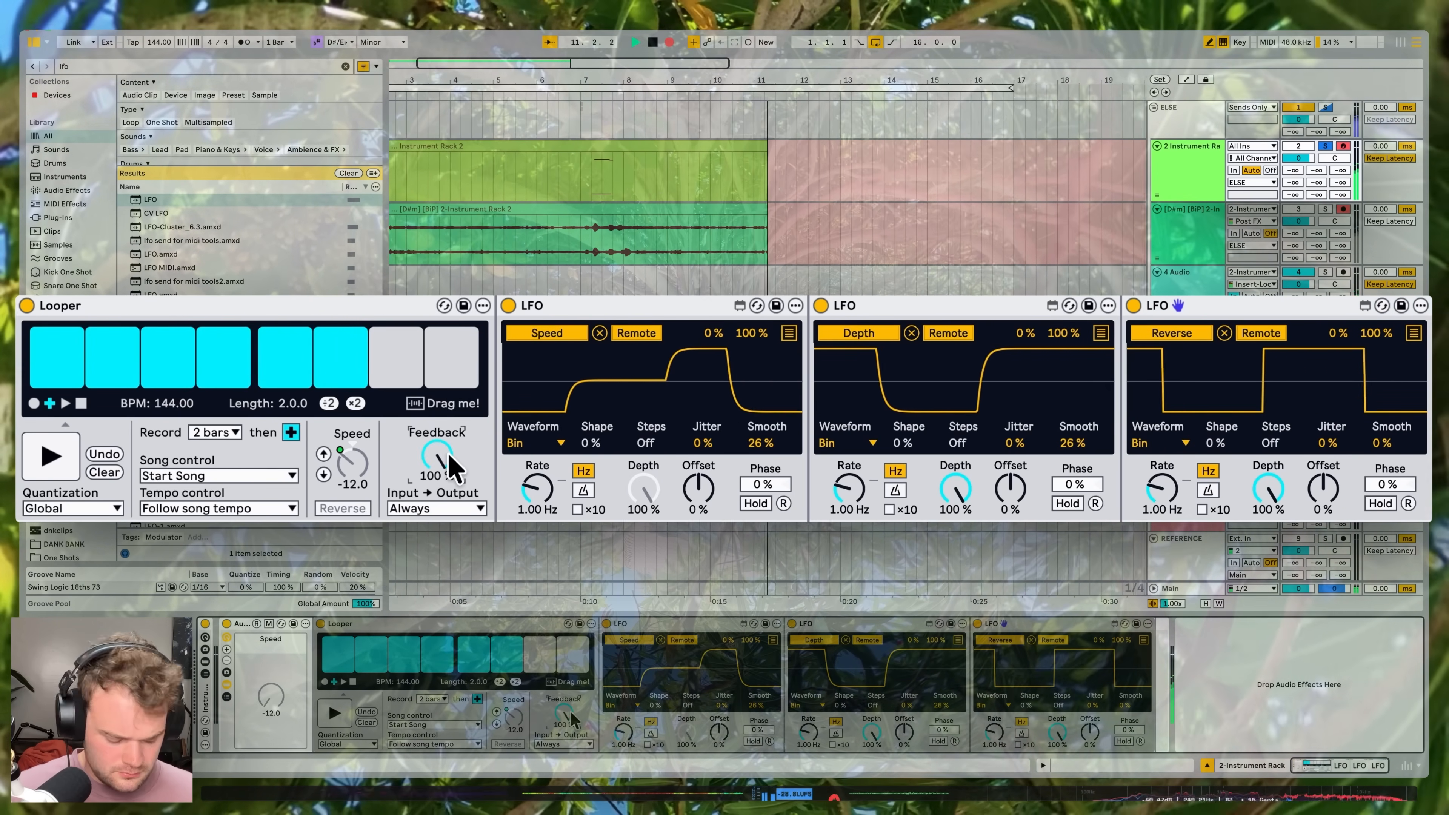
left_click(571, 306)
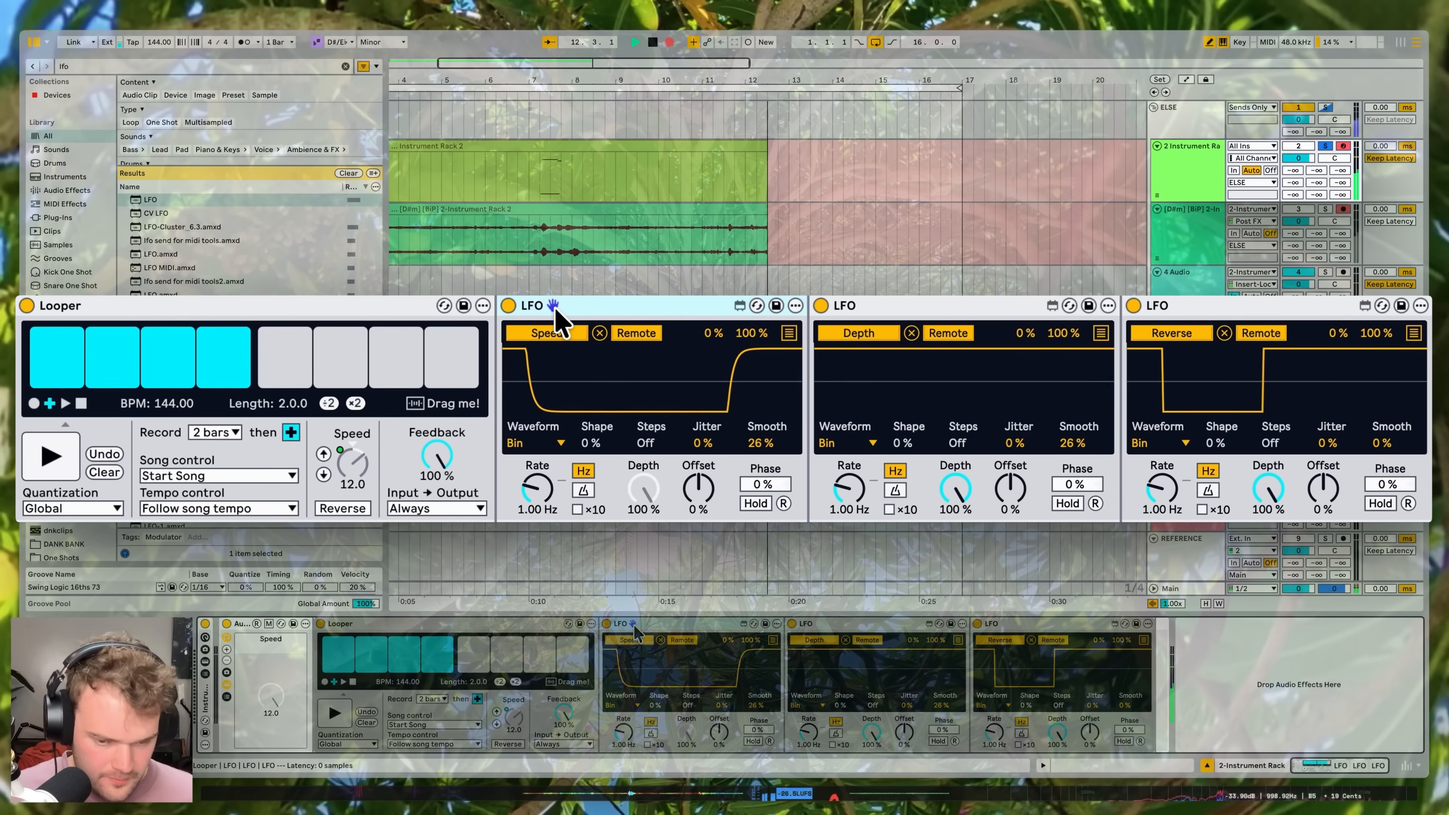
double_click(644, 624)
double_click(658, 624)
double_click(670, 620)
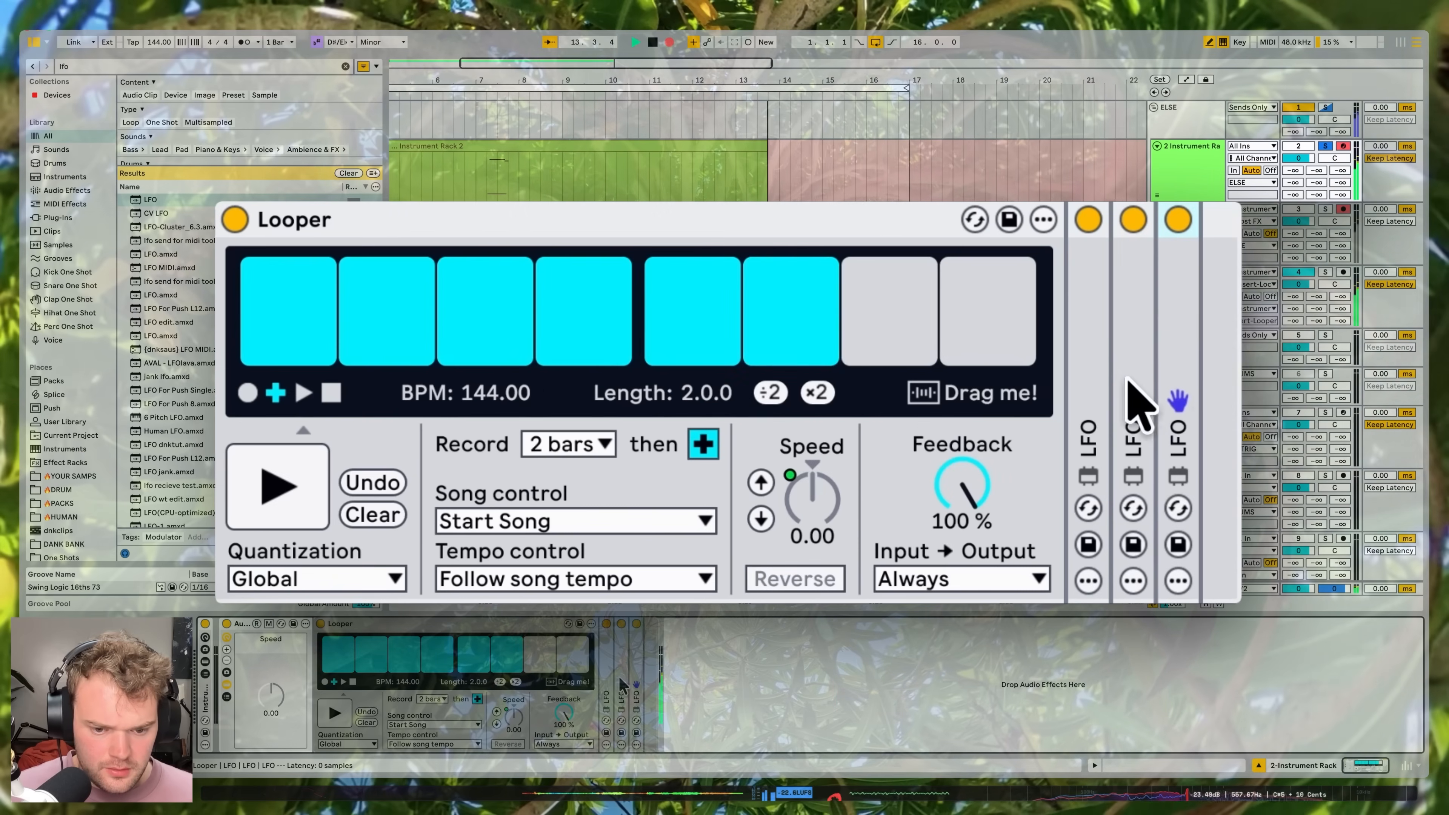
Step: Map a duplicate of the Reverse LFO to the Looper's Feedback, with a 3.30 Hz rate and 6 % Smooth
key("super+d")
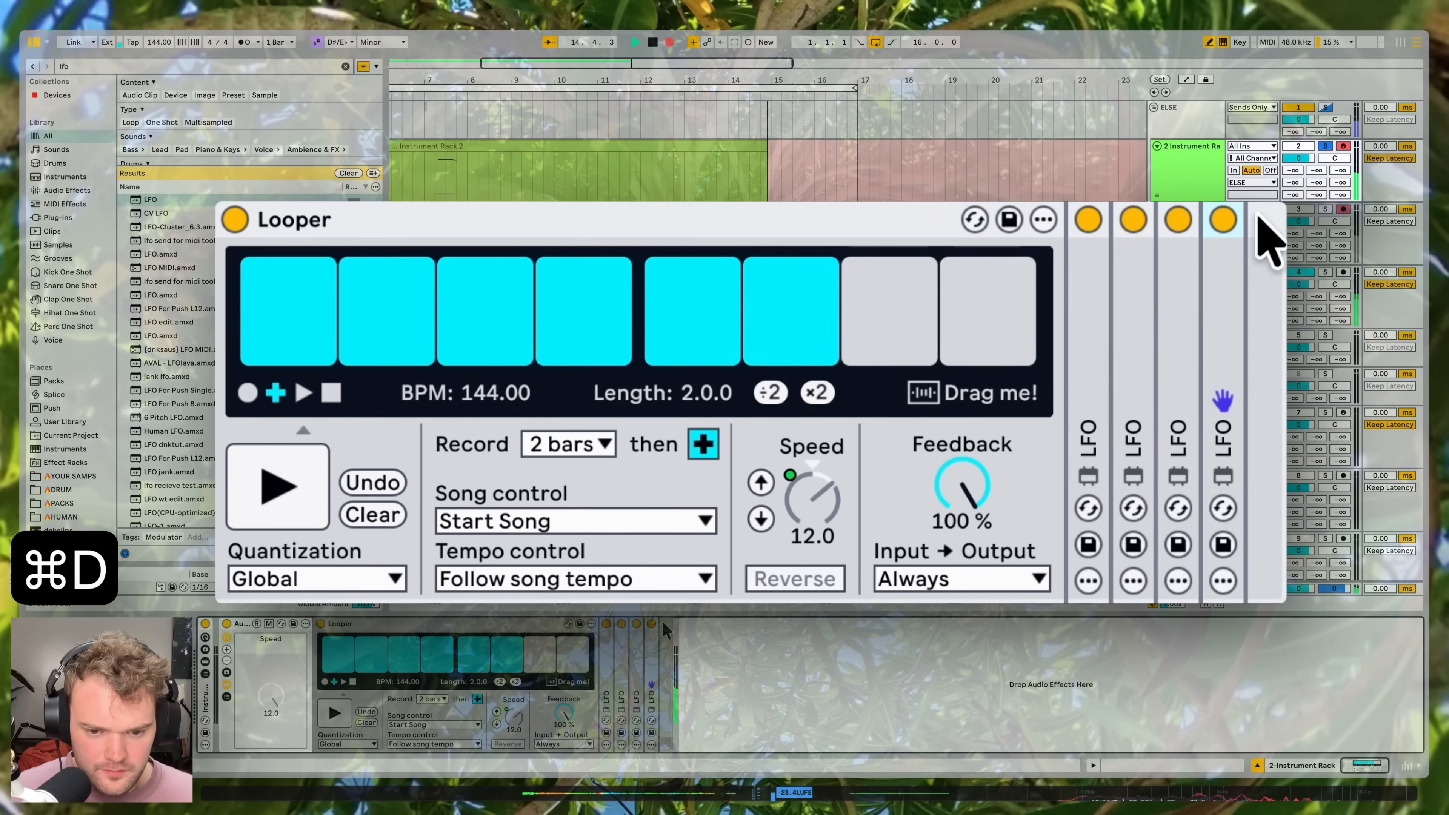
double_click(653, 659)
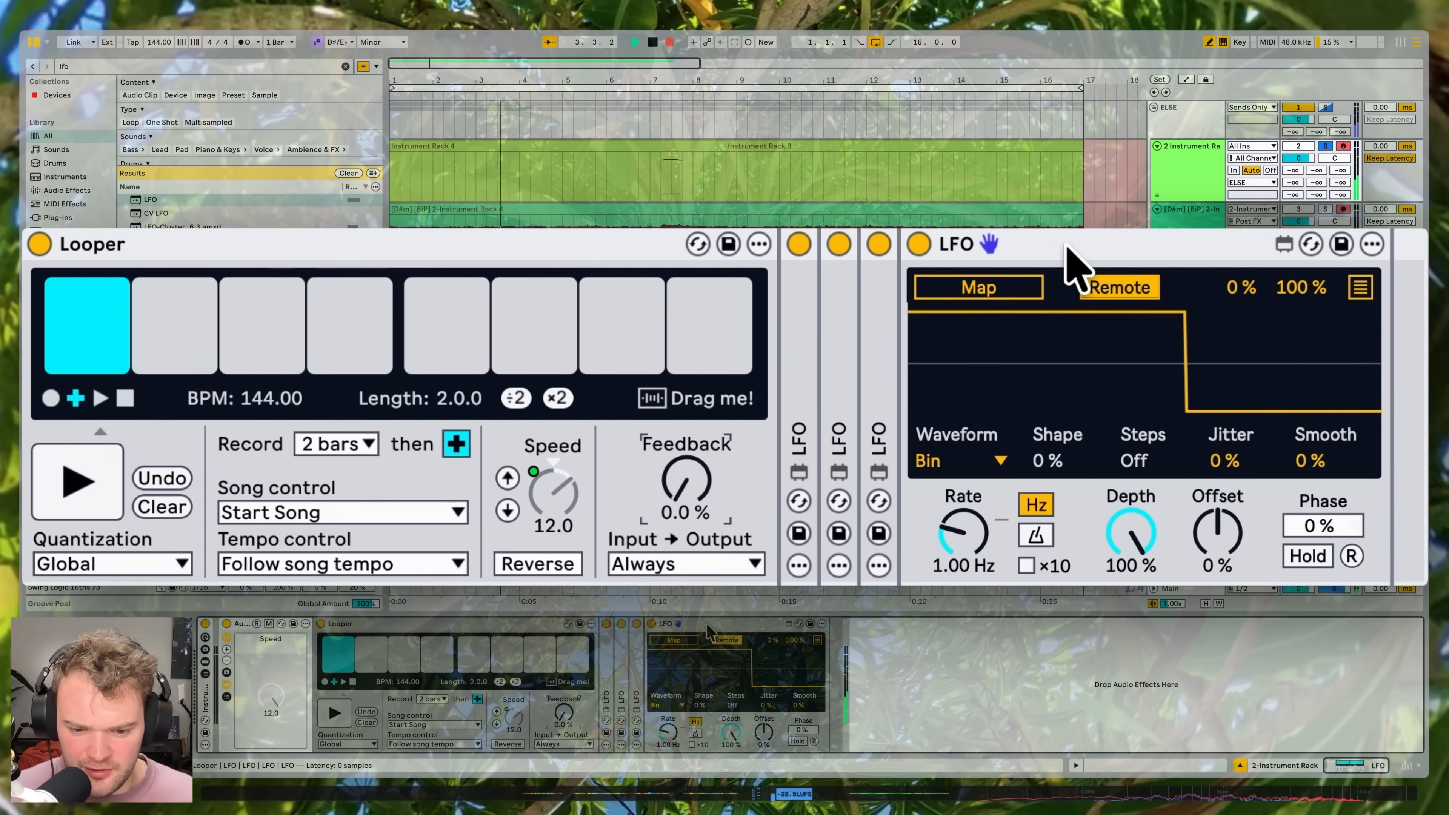
left_click(1012, 283)
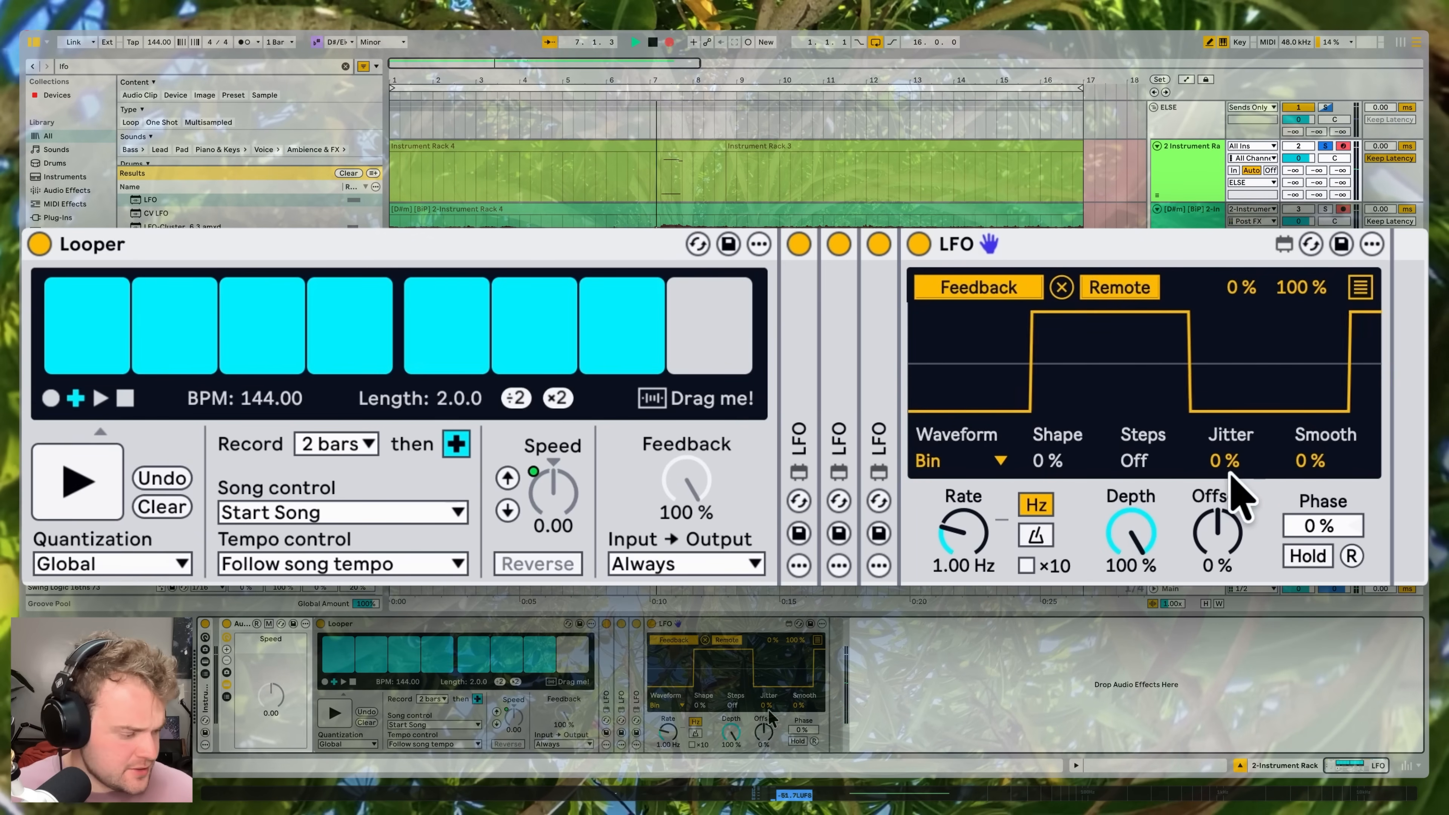
left_click_drag(984, 545, 984, 514)
mouse_move(1337, 472)
left_mouse_down()
mouse_move(1337, 454)
mouse_move(1326, 482)
left_mouse_up()
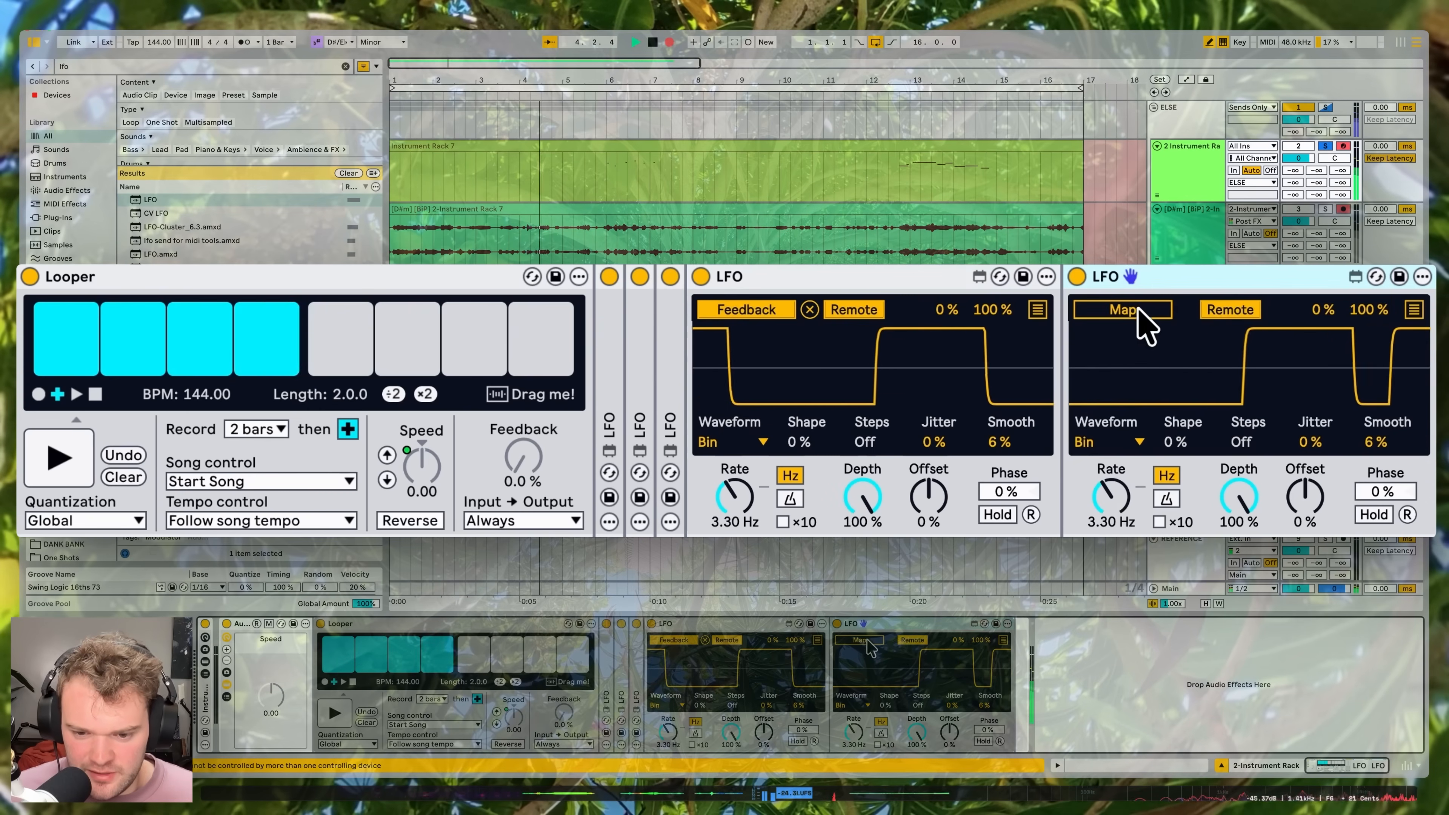
Step: Switch the copied Feedback LFO to Mod with a Random waveform and map it to the Feedback LFO's Rate at 21 %
left_click(1229, 311)
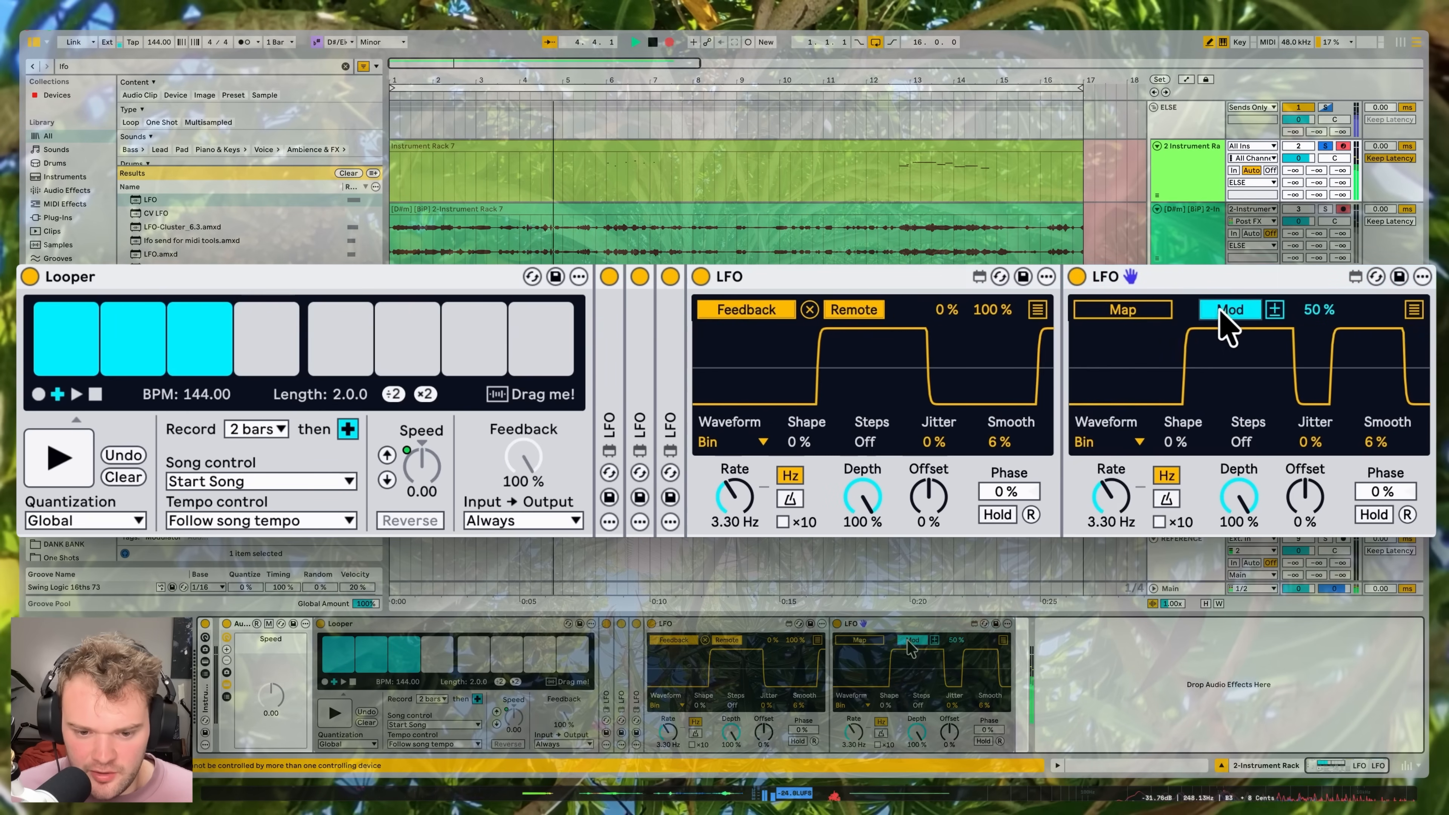
left_click(1118, 441)
left_click(1113, 345)
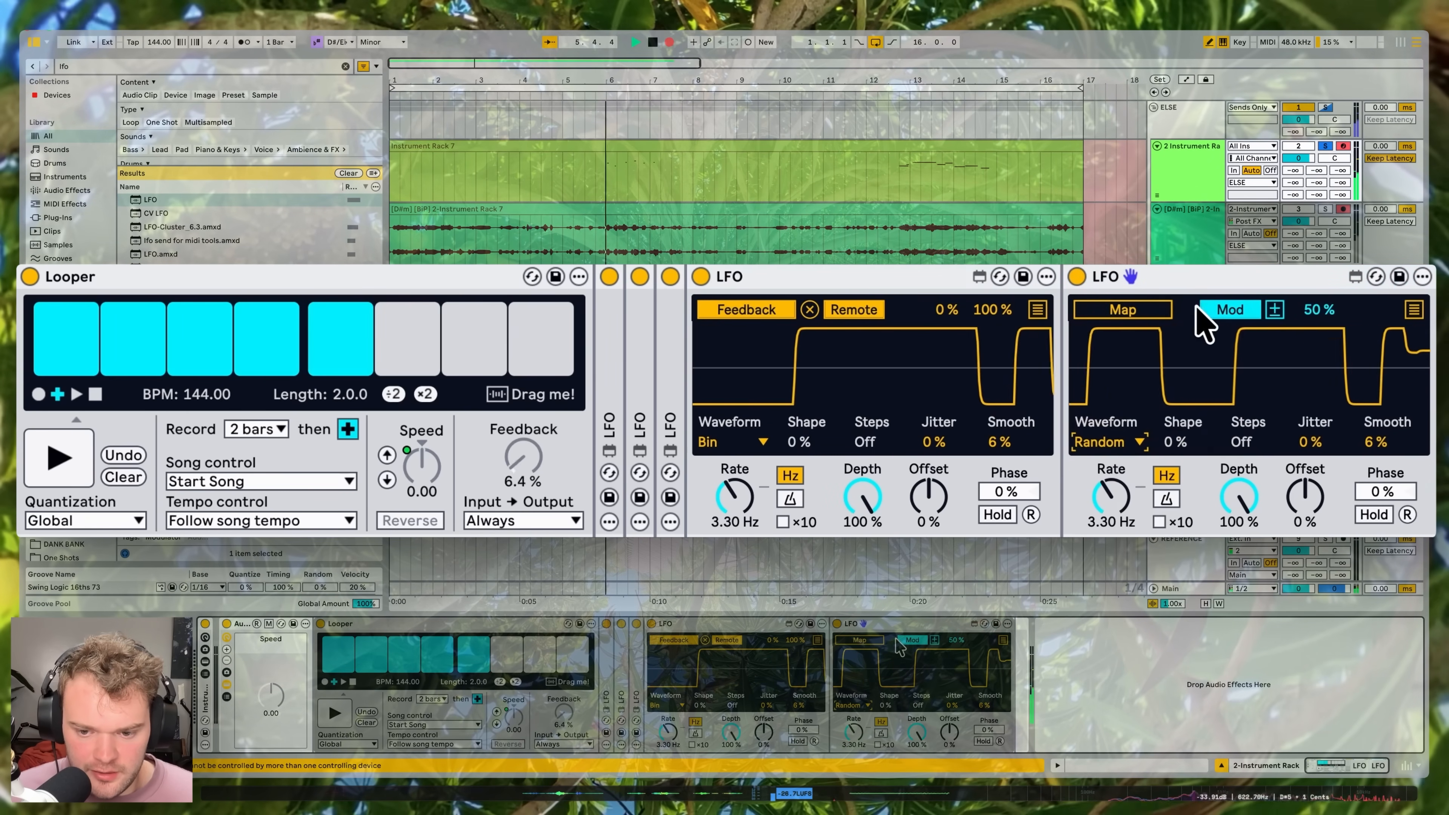
left_click(1148, 313)
left_click(734, 495)
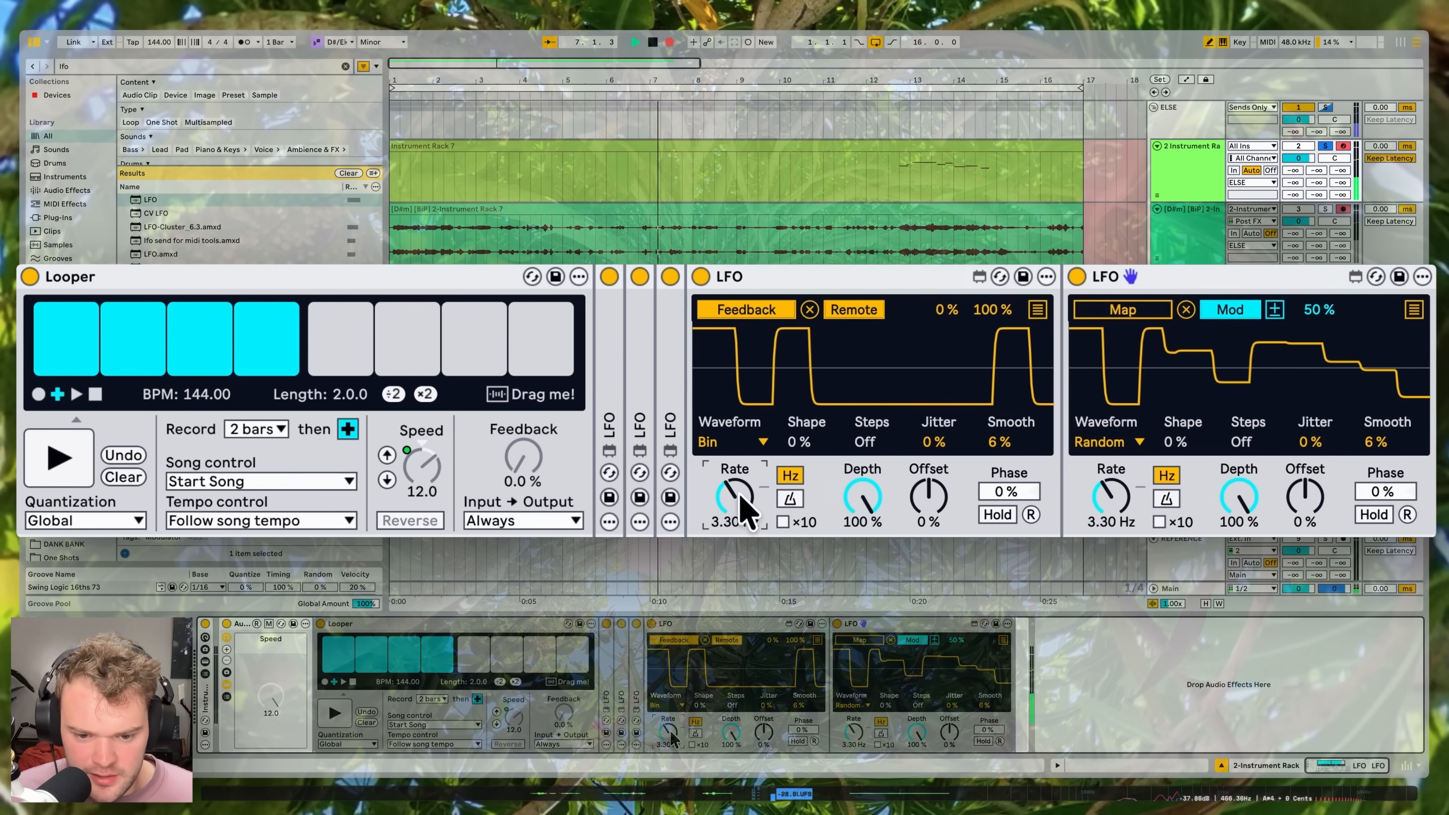
left_click_drag(1314, 311, 1314, 337)
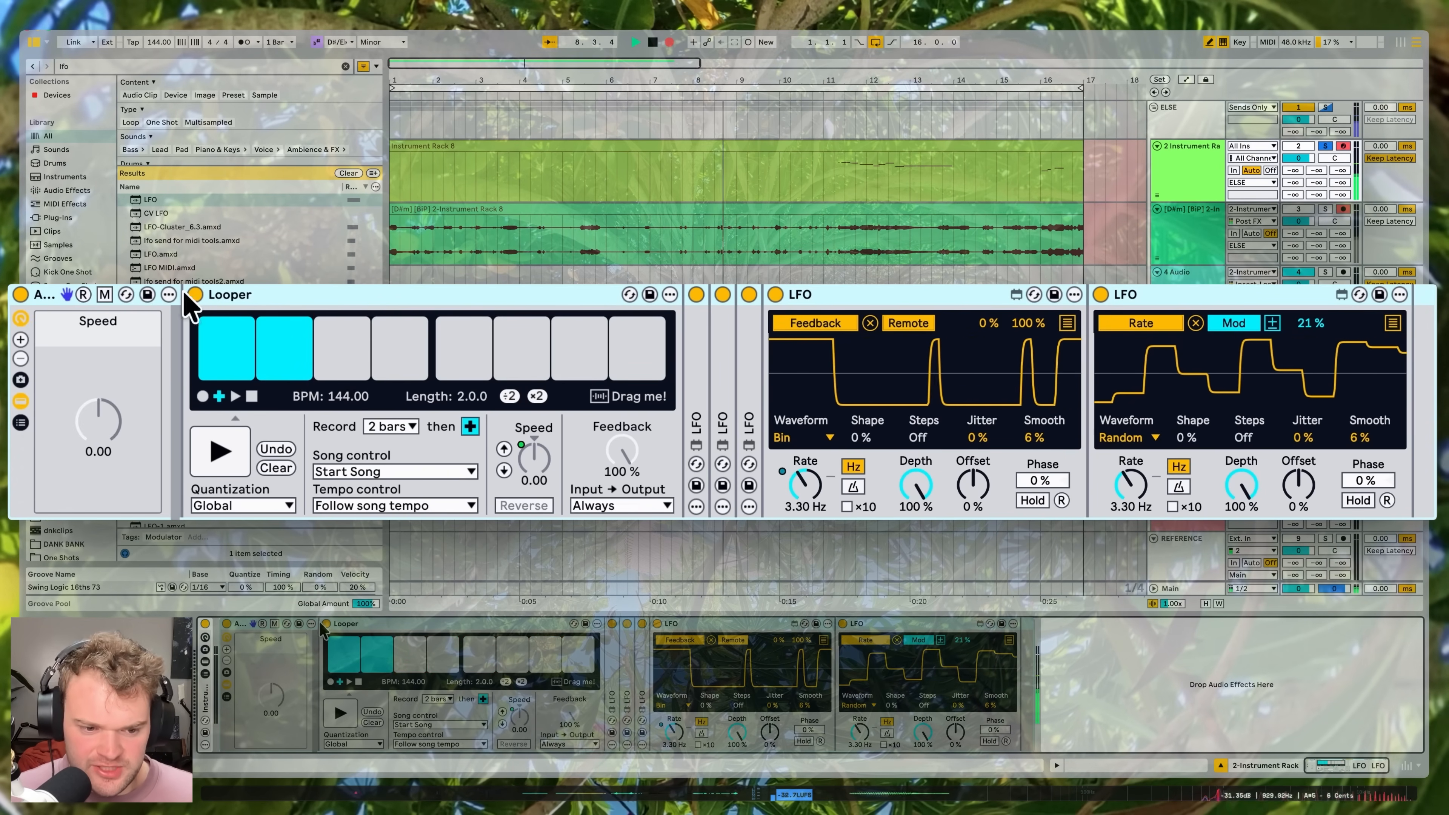
Step: Copy the Looper rack to the 4 Audio track ahead of its Delay and delete the copy's Feedback and Rate LFOs
key("super+c")
left_click(1179, 275)
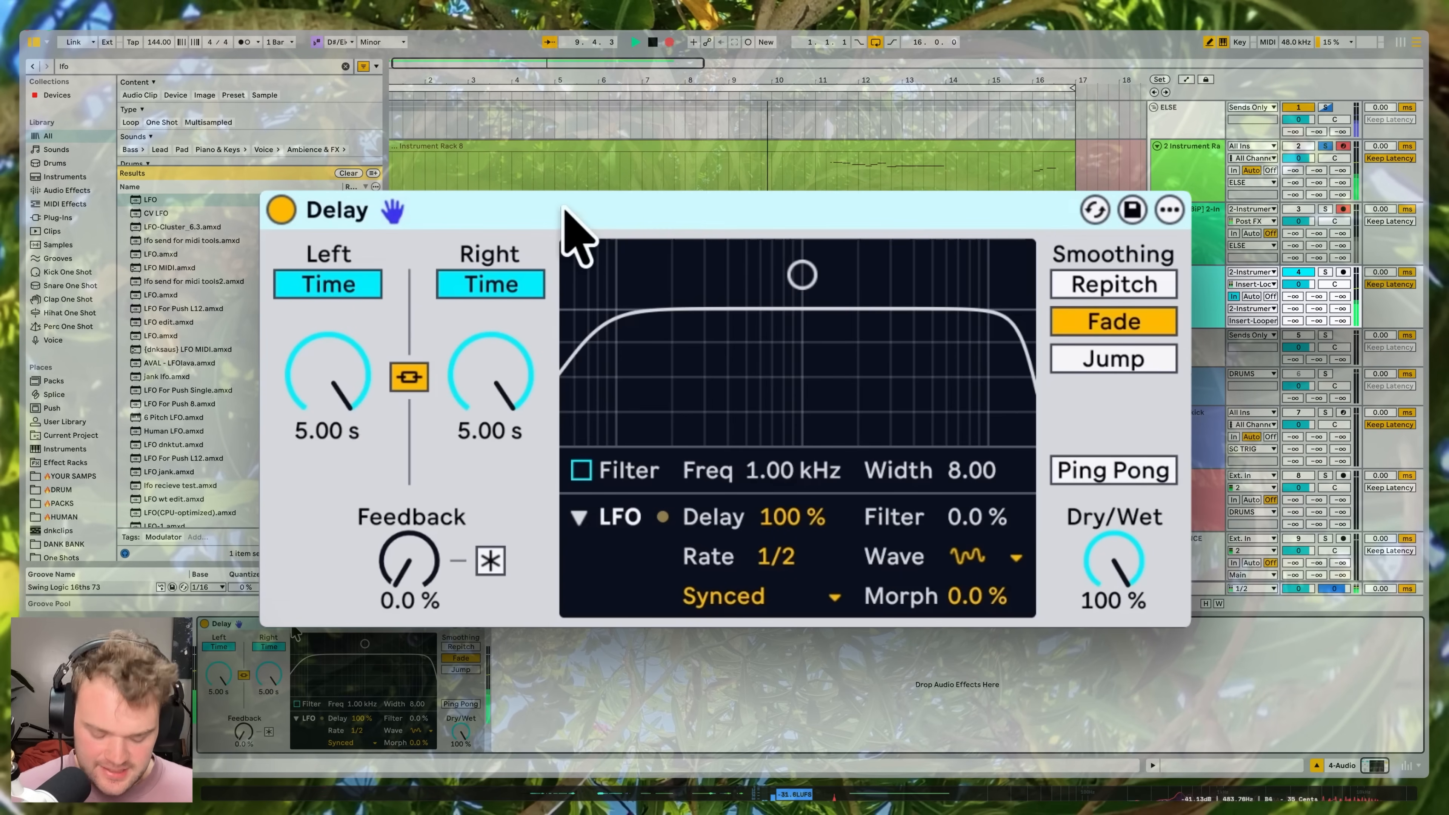
key("super+v")
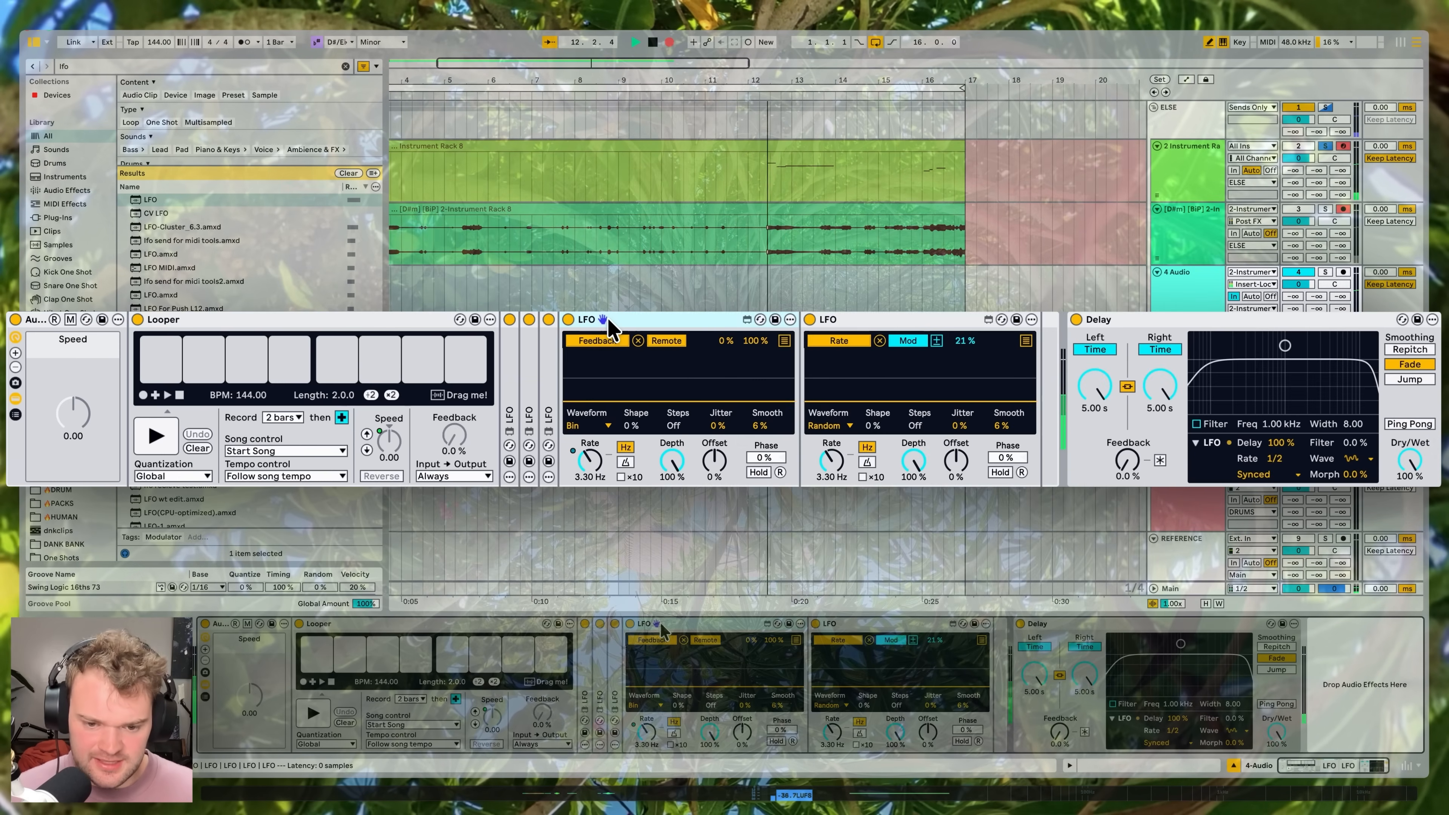
key("Delete")
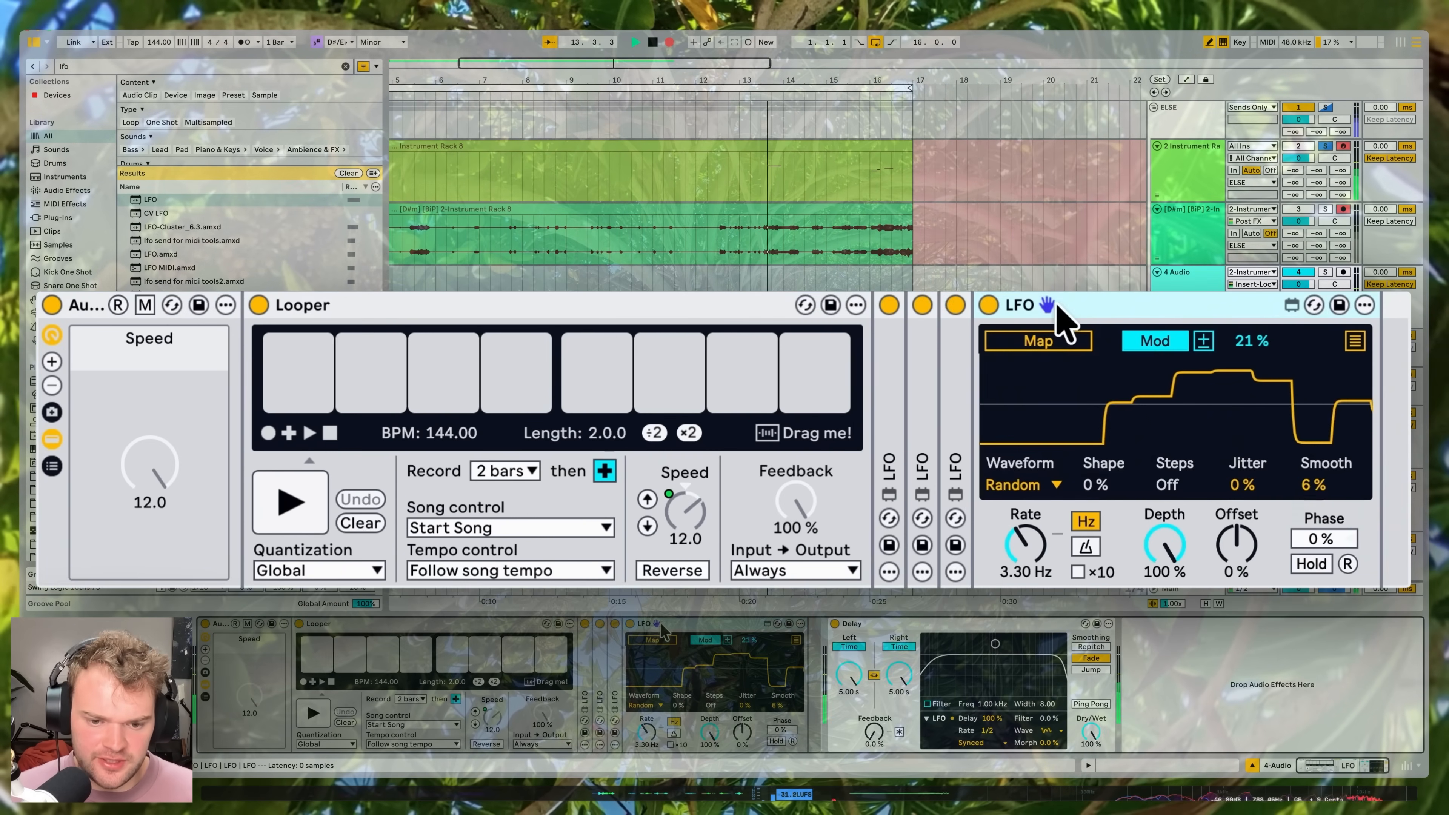
key("Delete")
Step: Set the copied Looper on 4 Audio to 0.0 % Feedback and its Input → Output to Never
left_click(543, 717)
left_click_drag(543, 717, 542, 785)
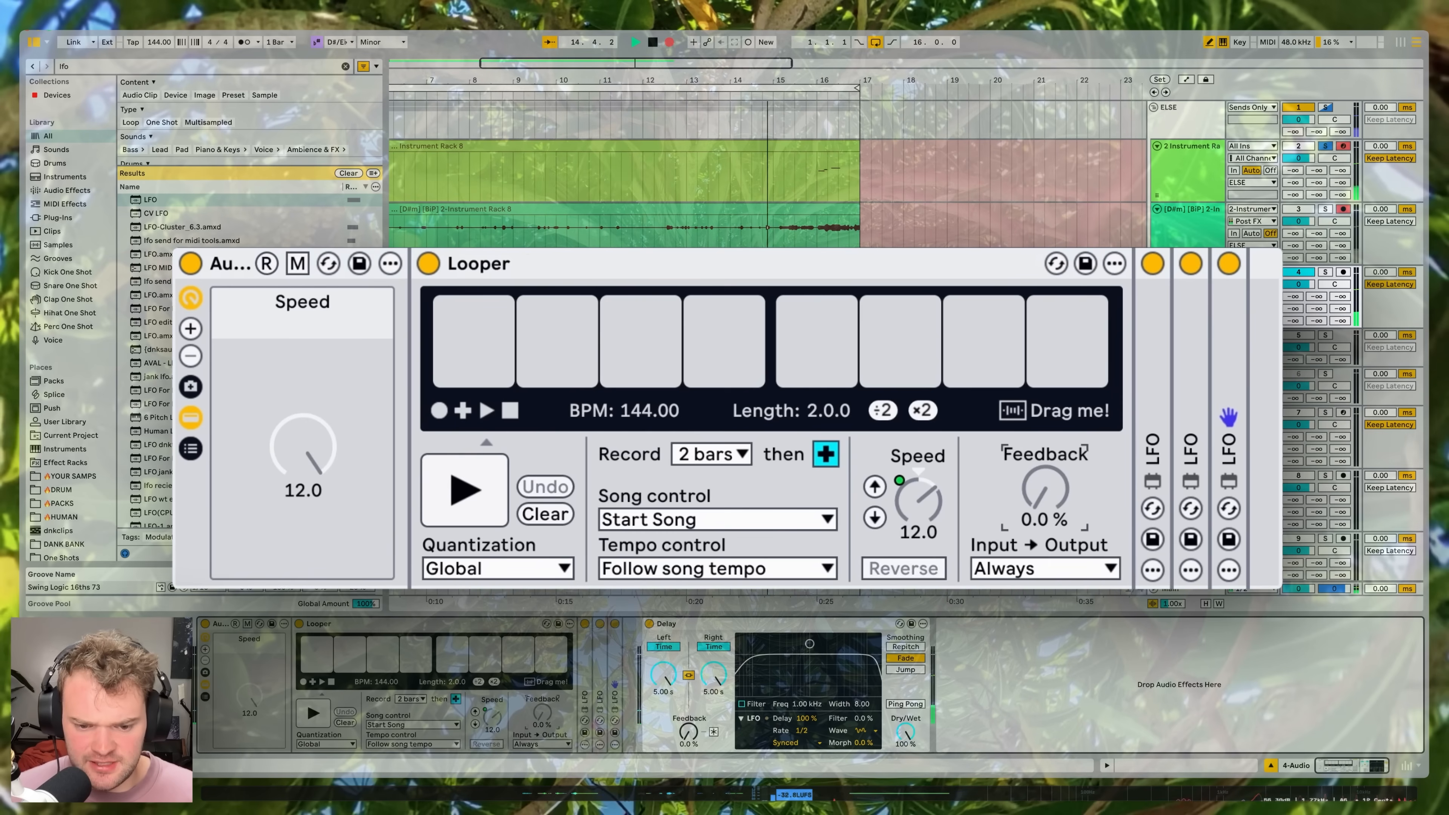
left_click(545, 744)
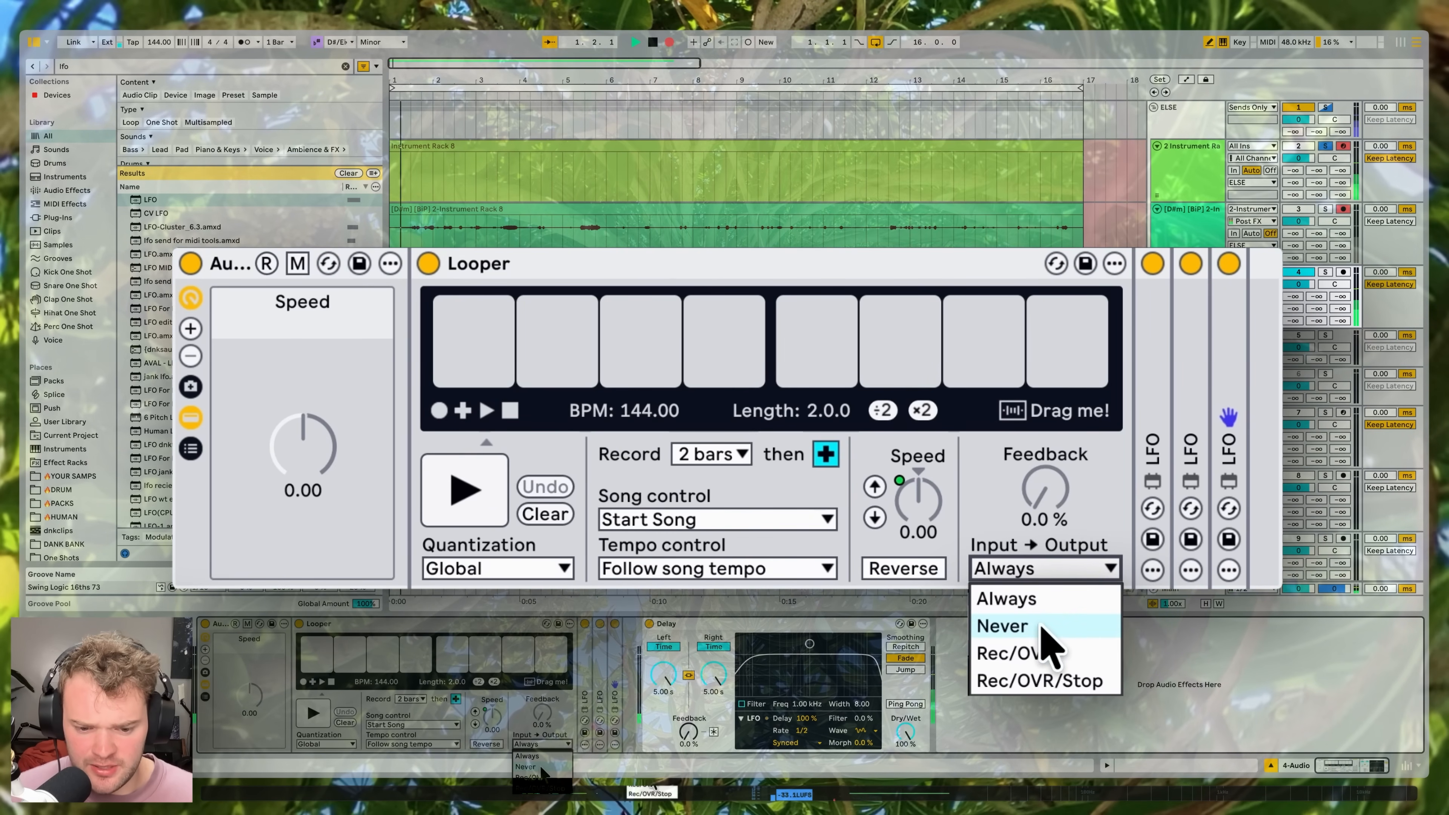
Step: Arm the 2 Instrument Rack track and its resampling audio track together, leaving the Instrument Rack's Looper devices in view
left_click(1163, 194)
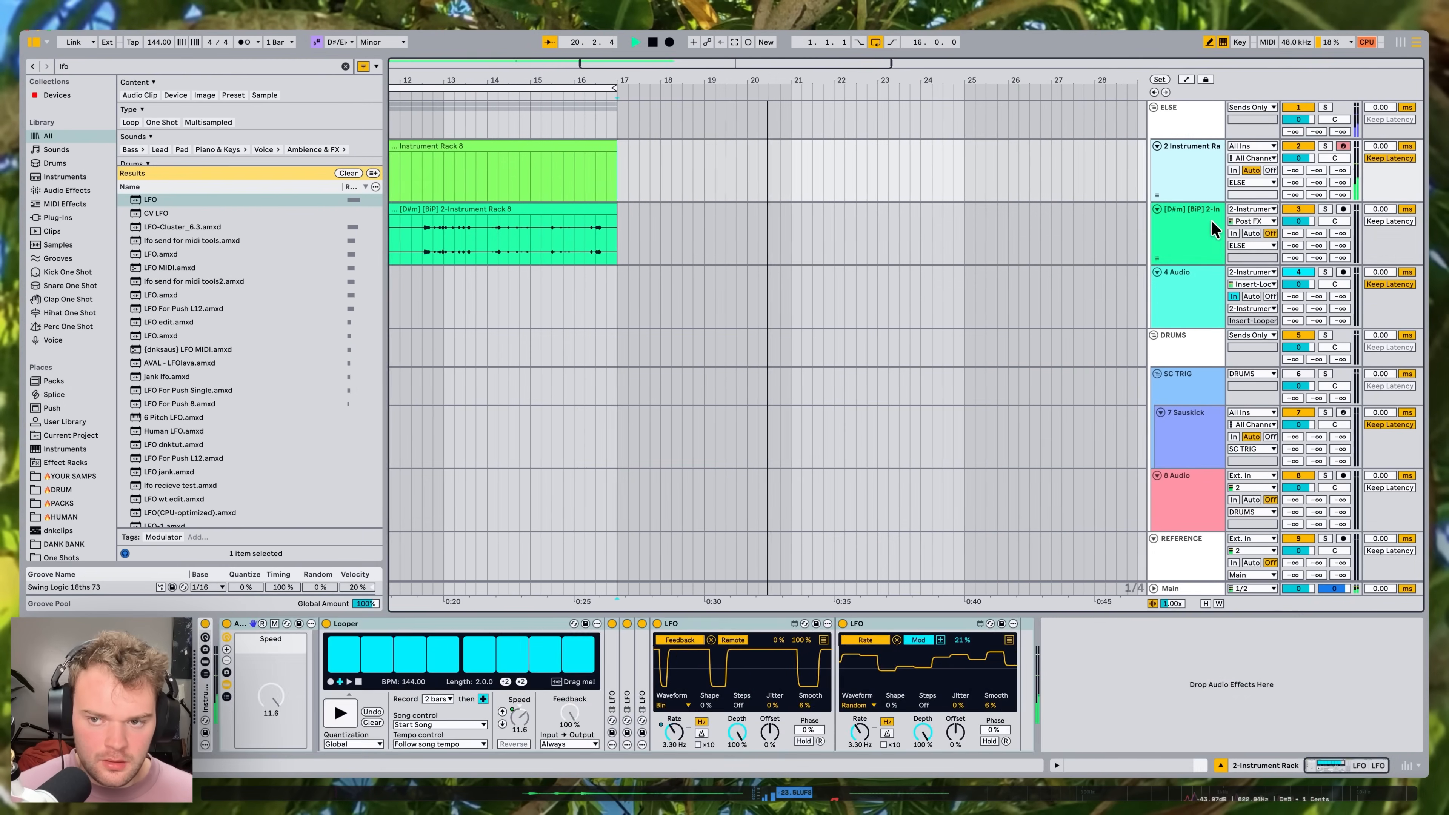
left_click(1211, 223)
left_click(1342, 145)
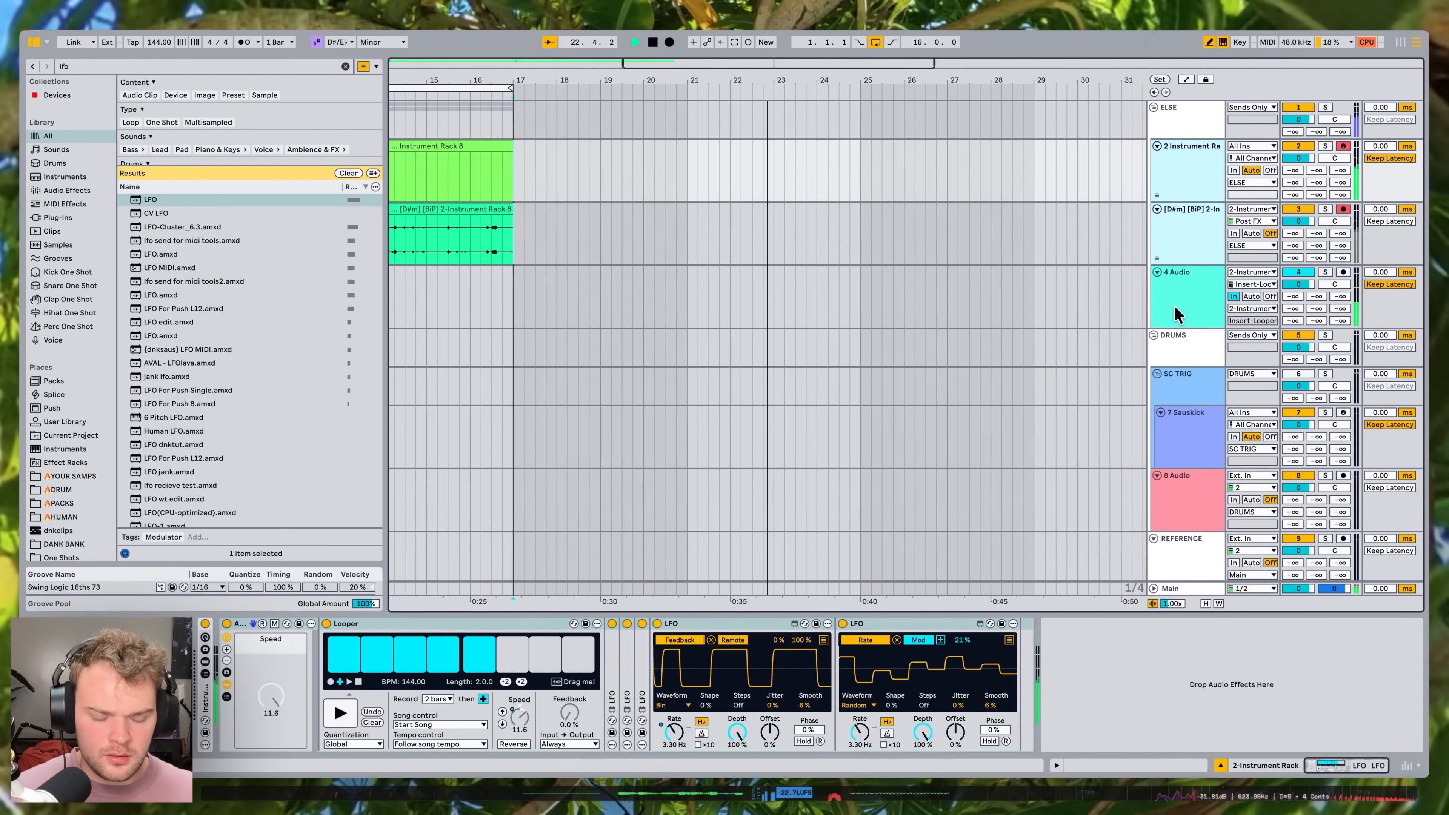
left_click(1175, 314)
left_click(1187, 232)
left_click(1184, 169)
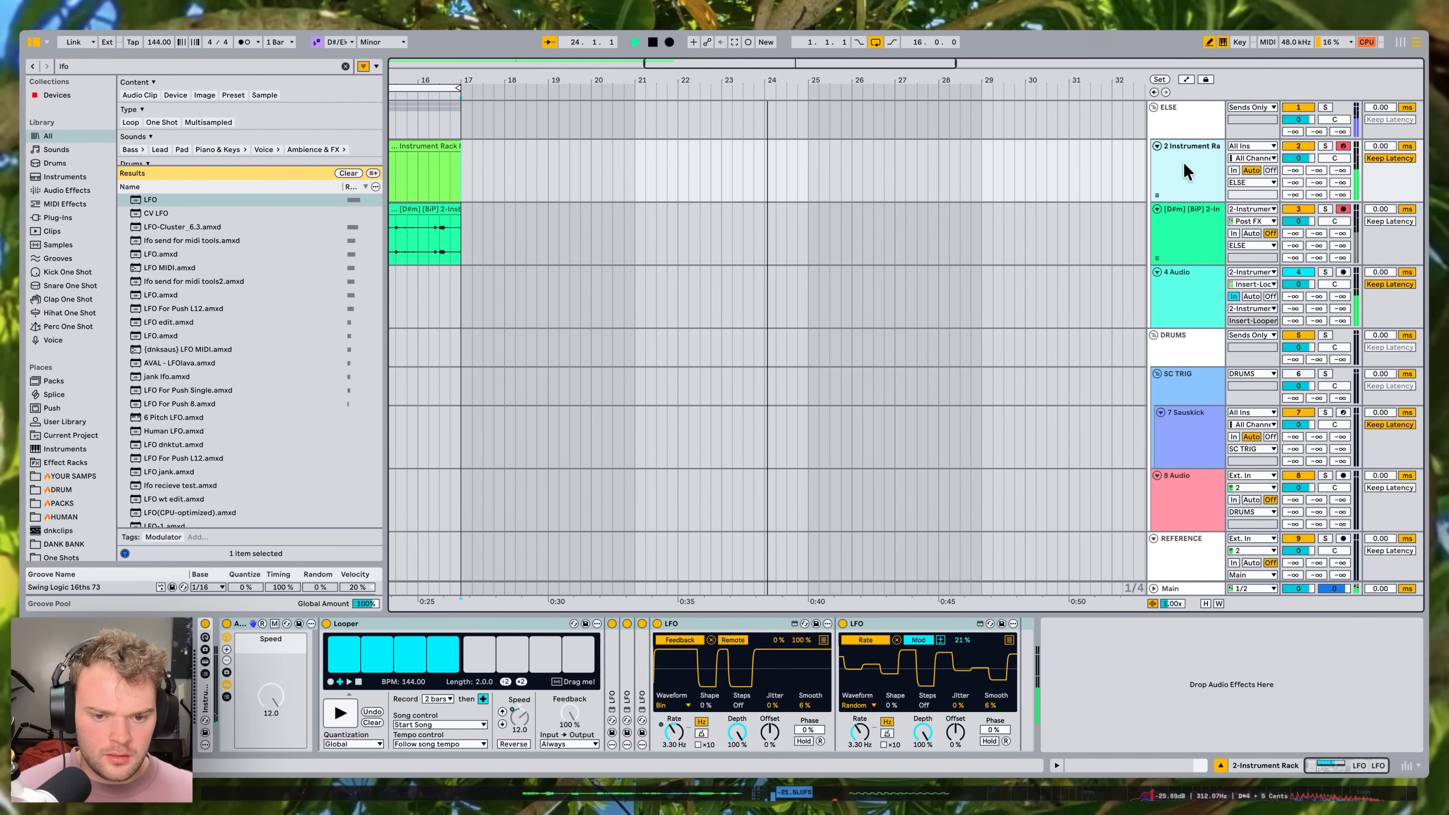
Step: Record a long new arrangement take on both armed tracks, checking the devices on 4 Audio and on the Instrument Rack track
left_click(669, 44)
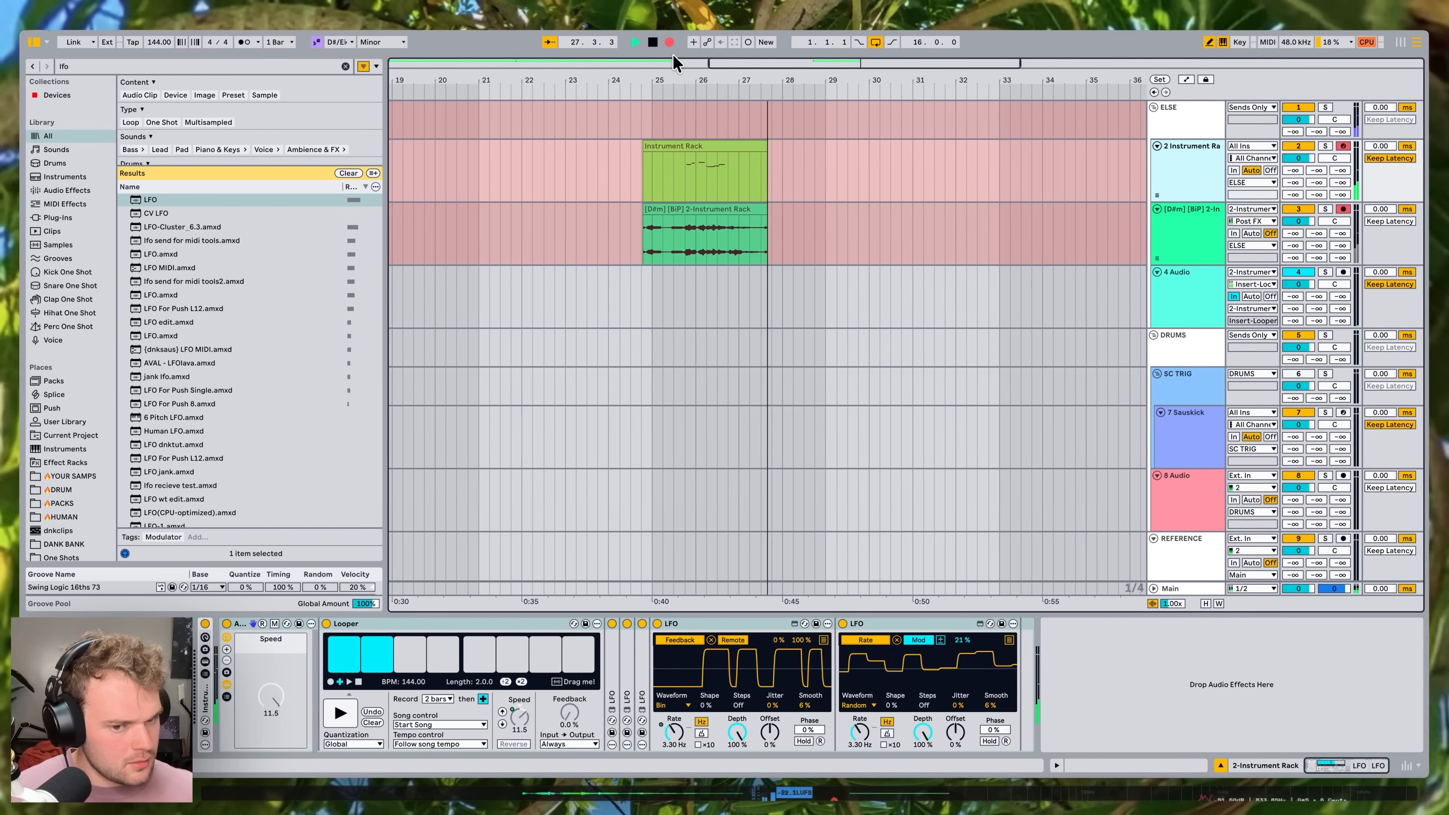
left_click(781, 297)
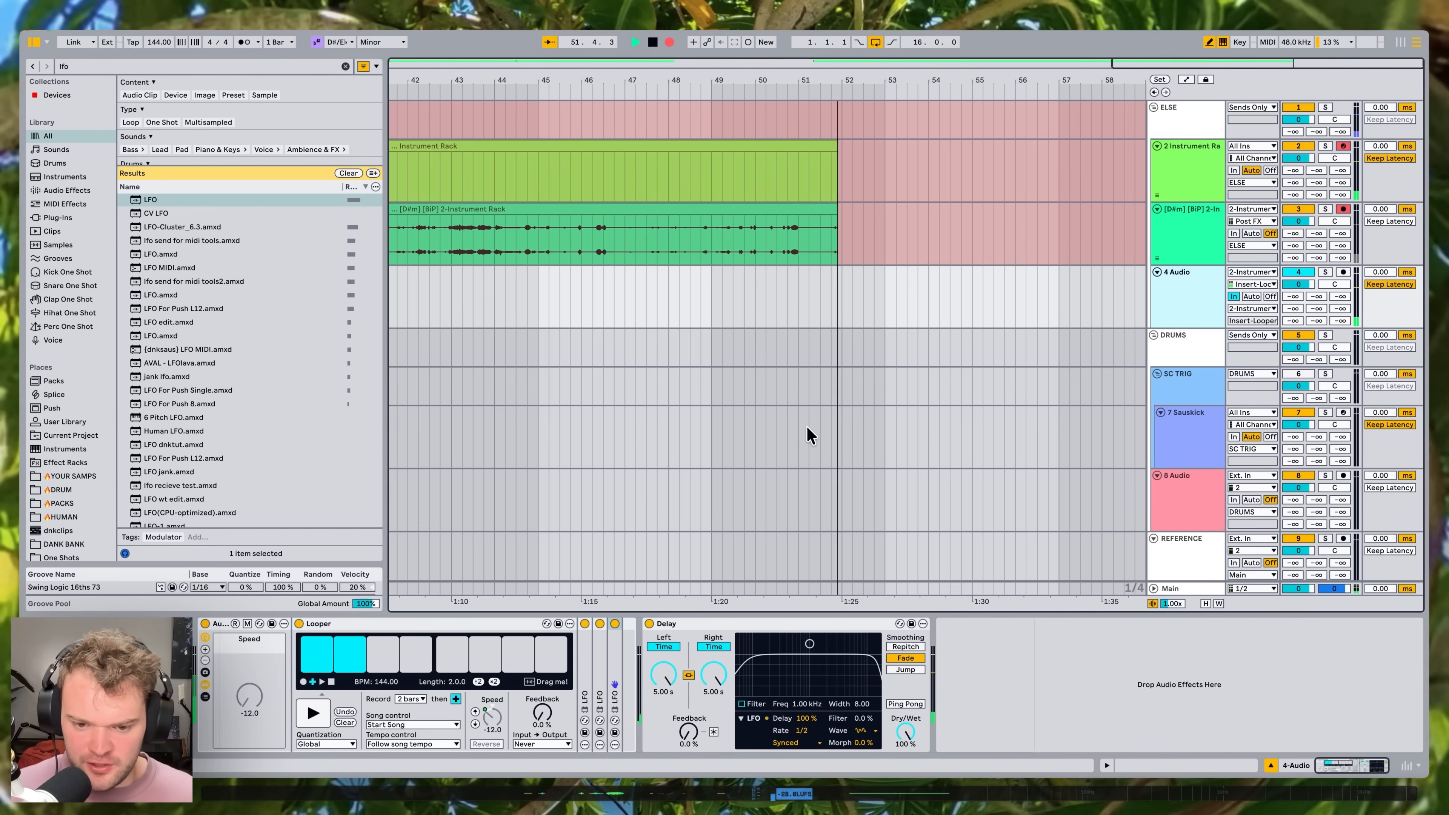
left_click(1180, 178)
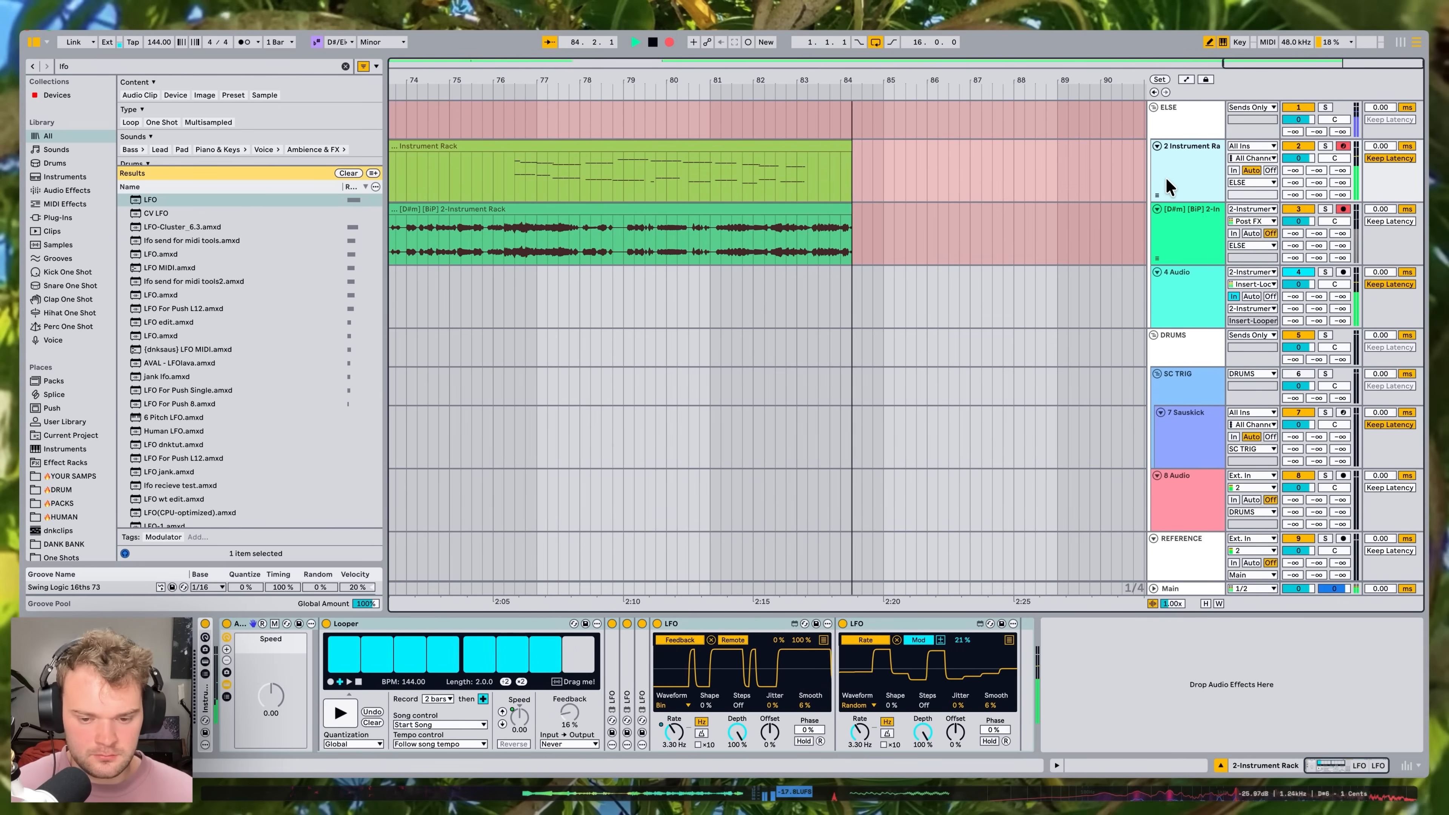
Step: Add a MIDI track below 4 Audio and load the first recorded audio clip into it as a Simpler in Slice mode
scroll(843, 243, "down", 5)
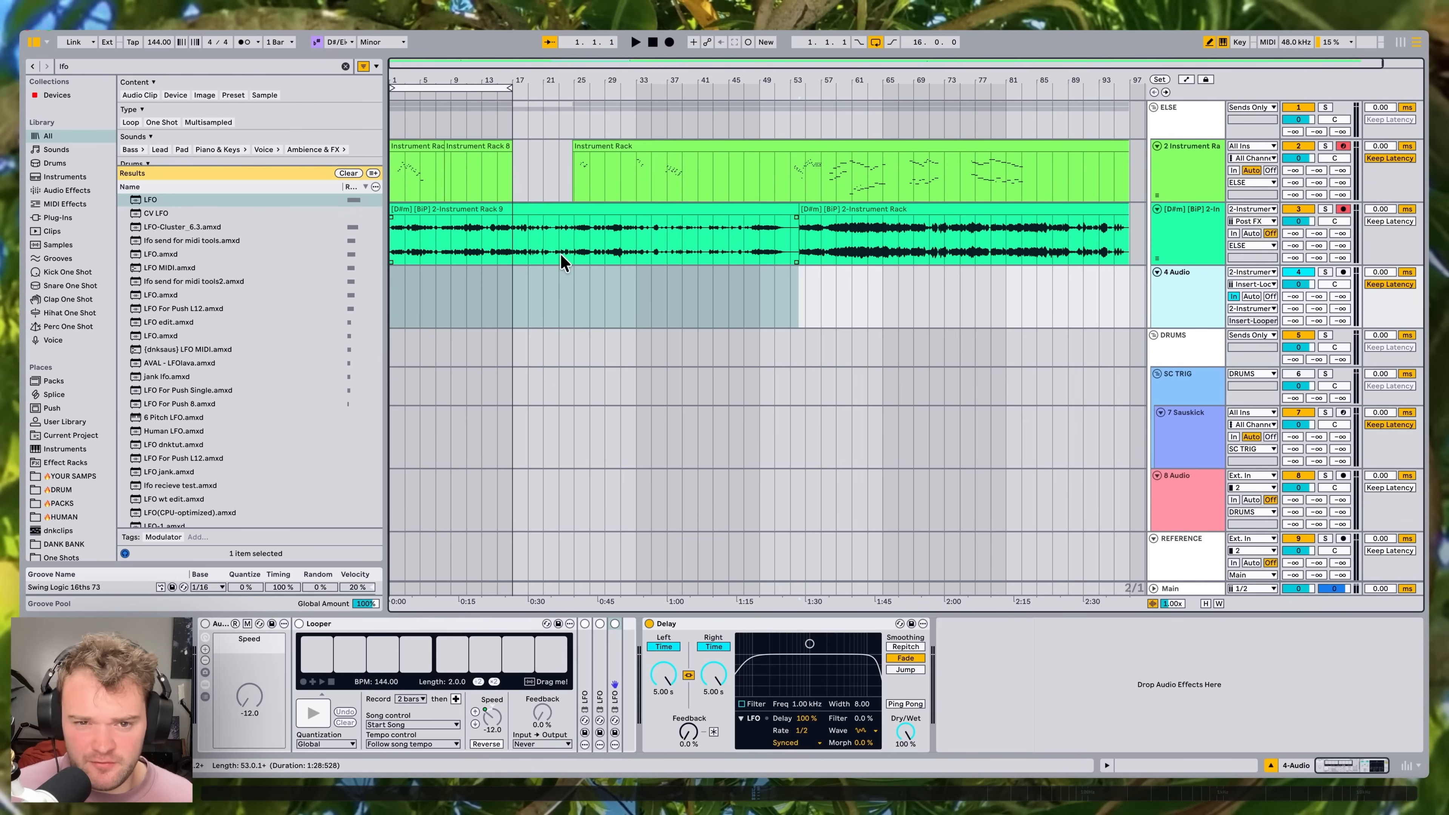
right_click(693, 211)
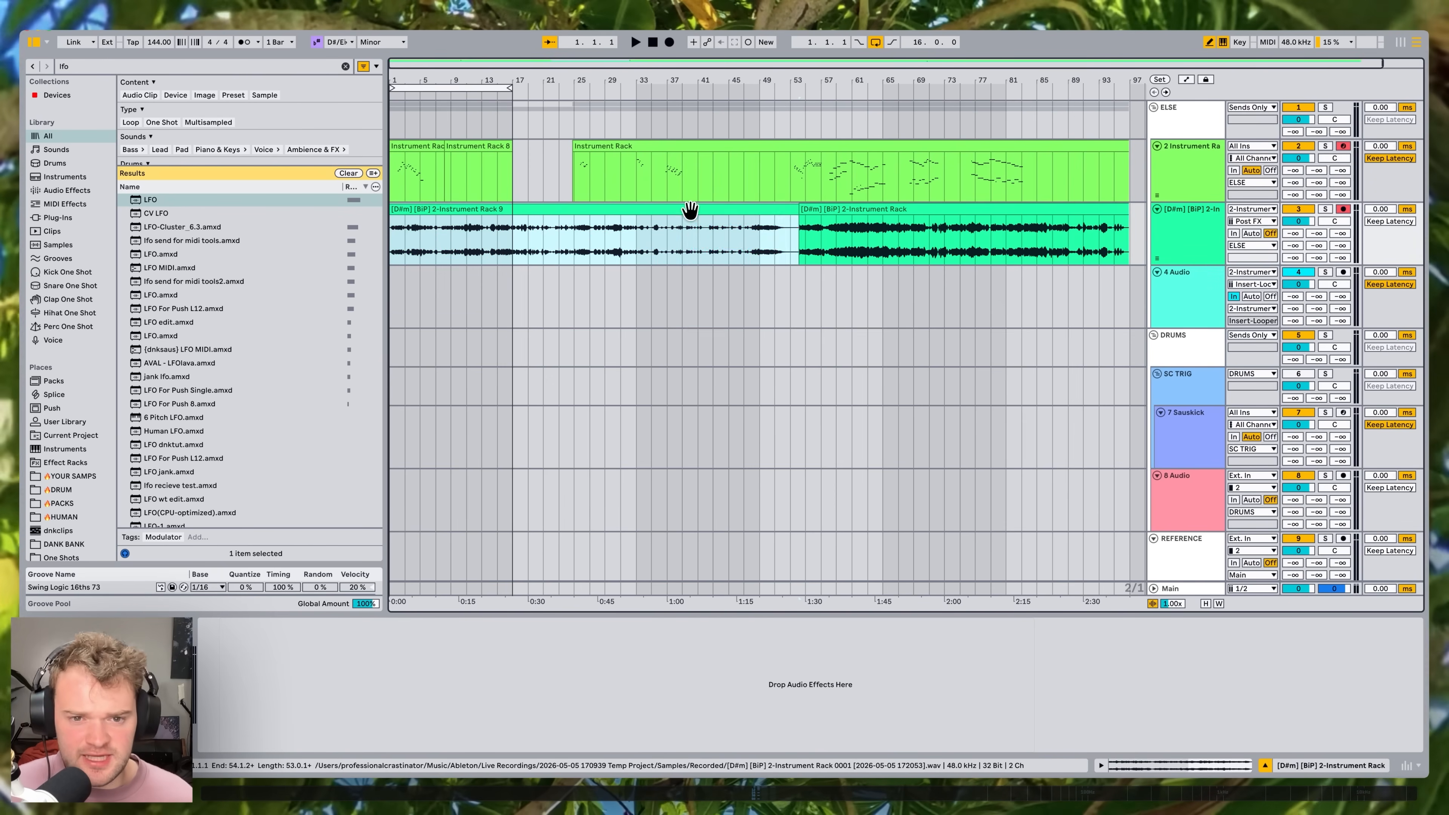
left_click(1192, 313)
key("shift+super+t")
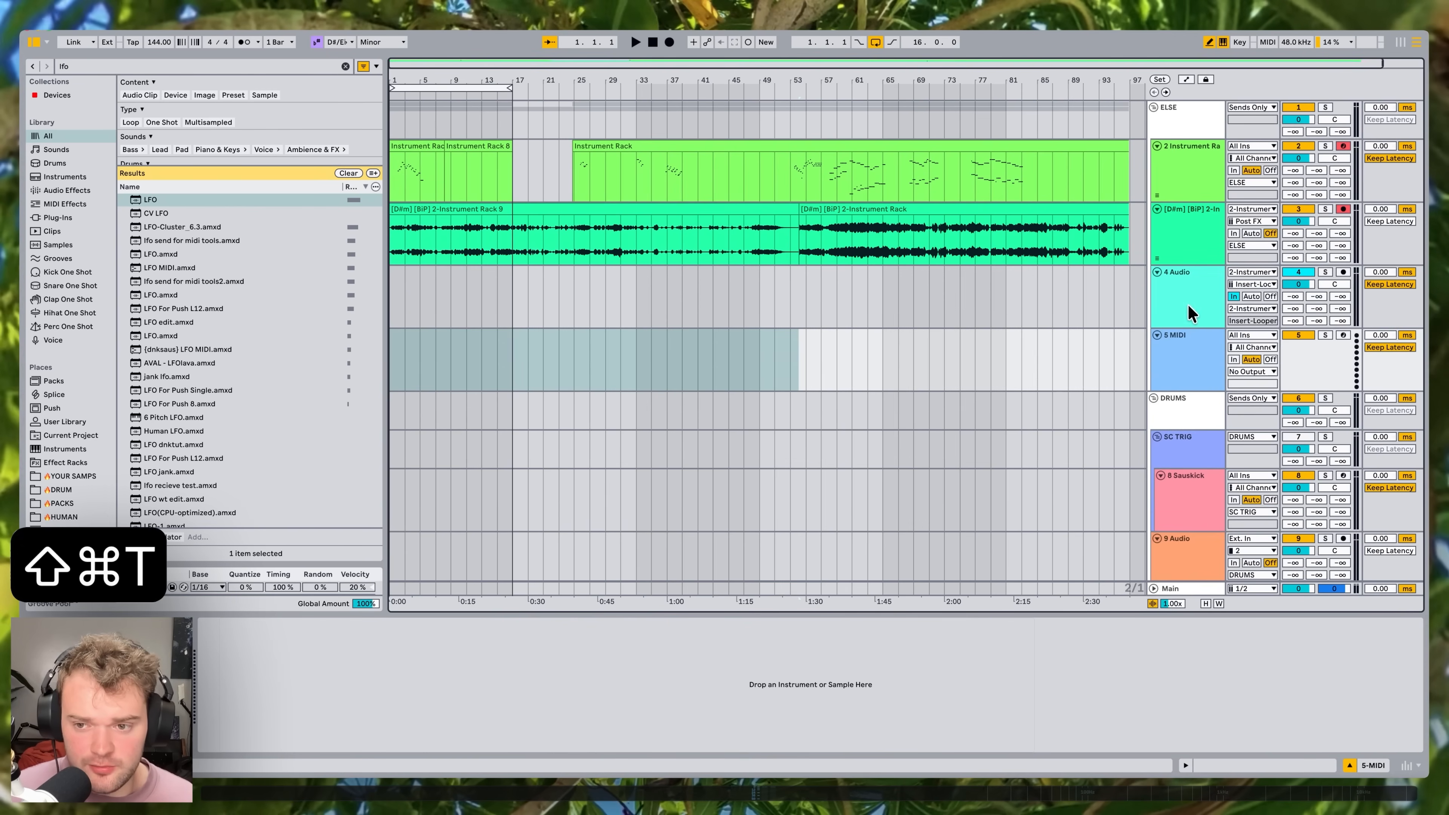
left_click(634, 251)
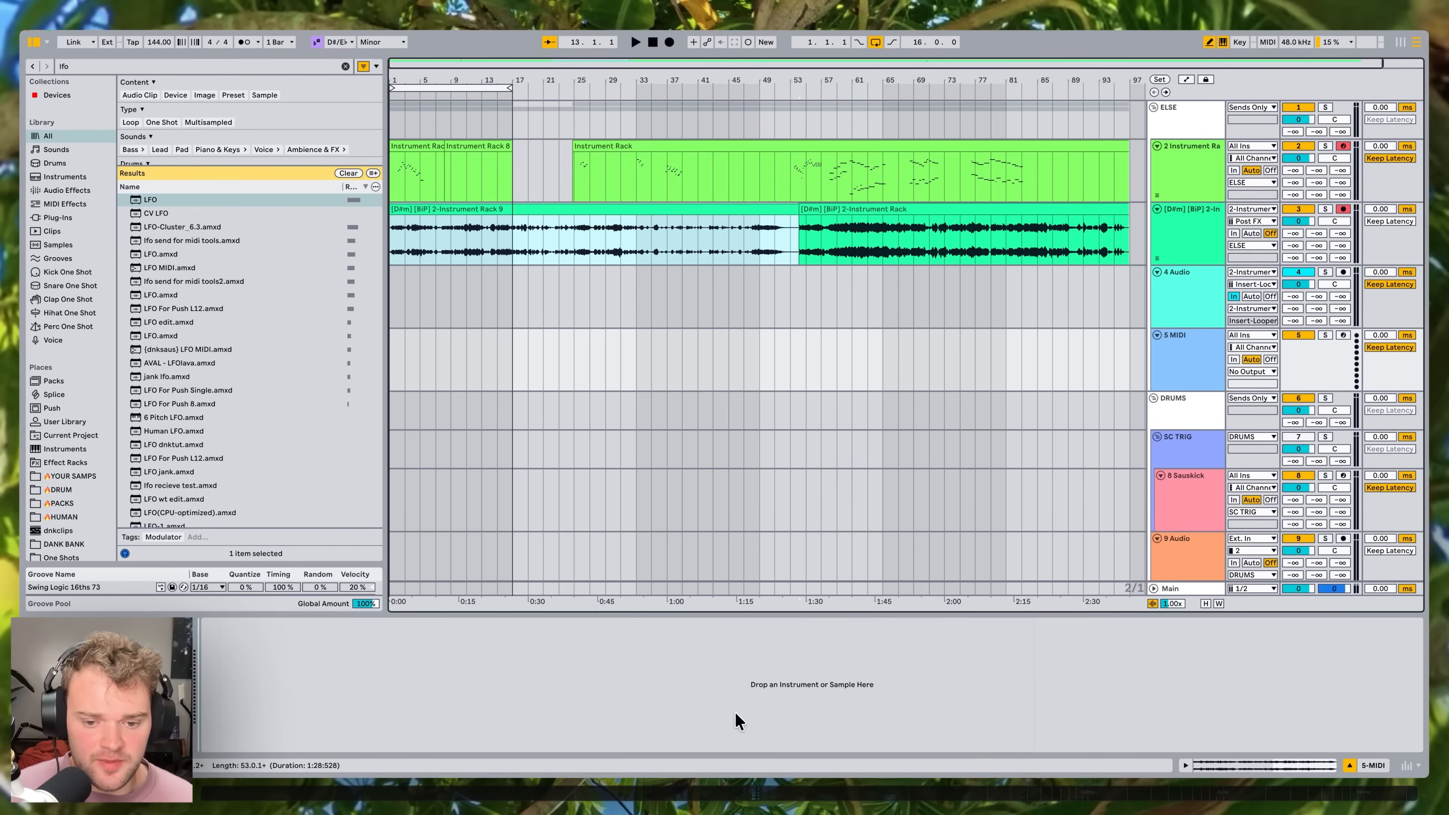
left_click_drag(735, 714, 733, 712)
left_click(216, 709)
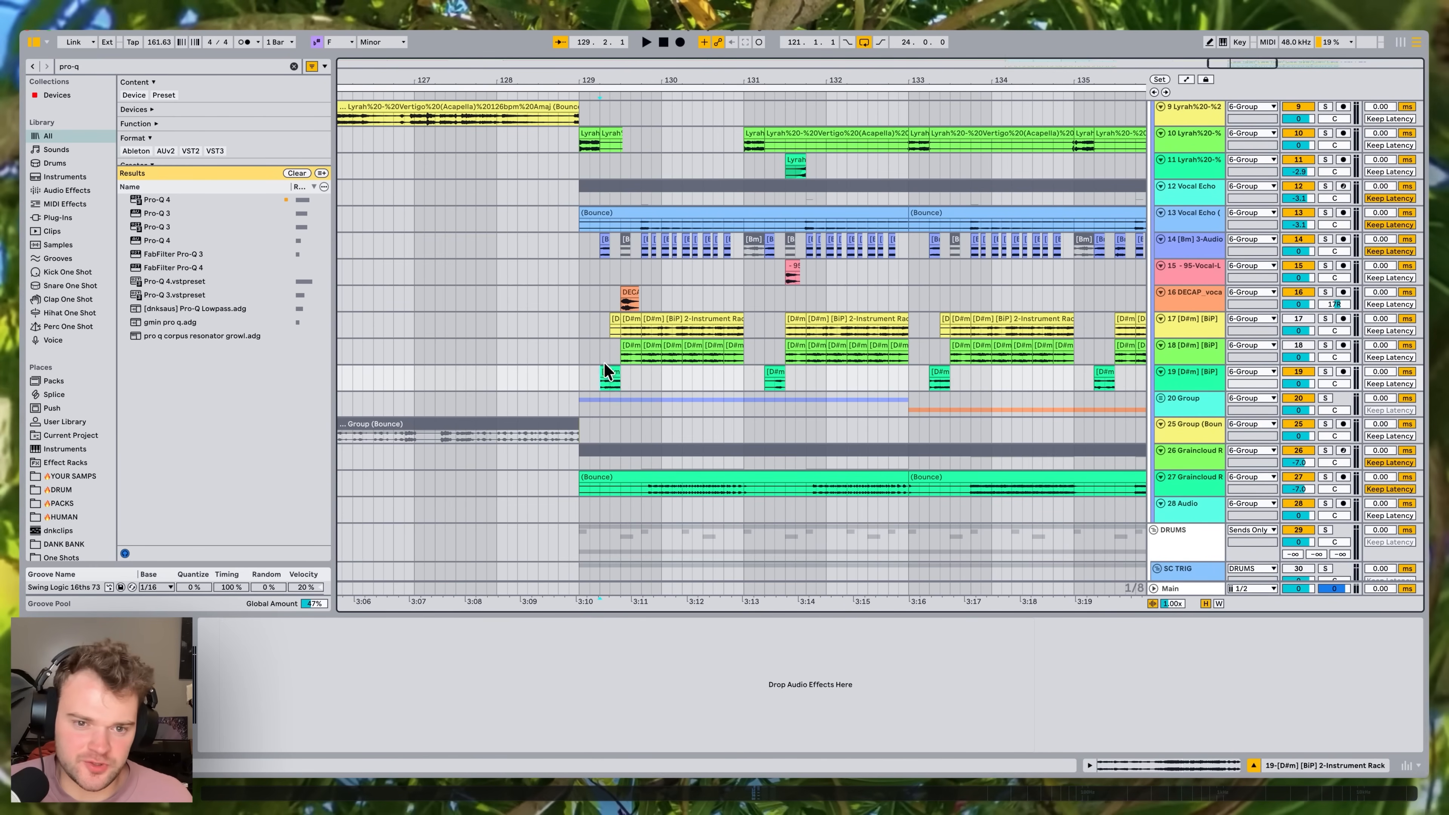
Step: Play the other project's arrangement from bar 129 and unfold 20 Group to examine the sliced Simpler on track 23
key("space")
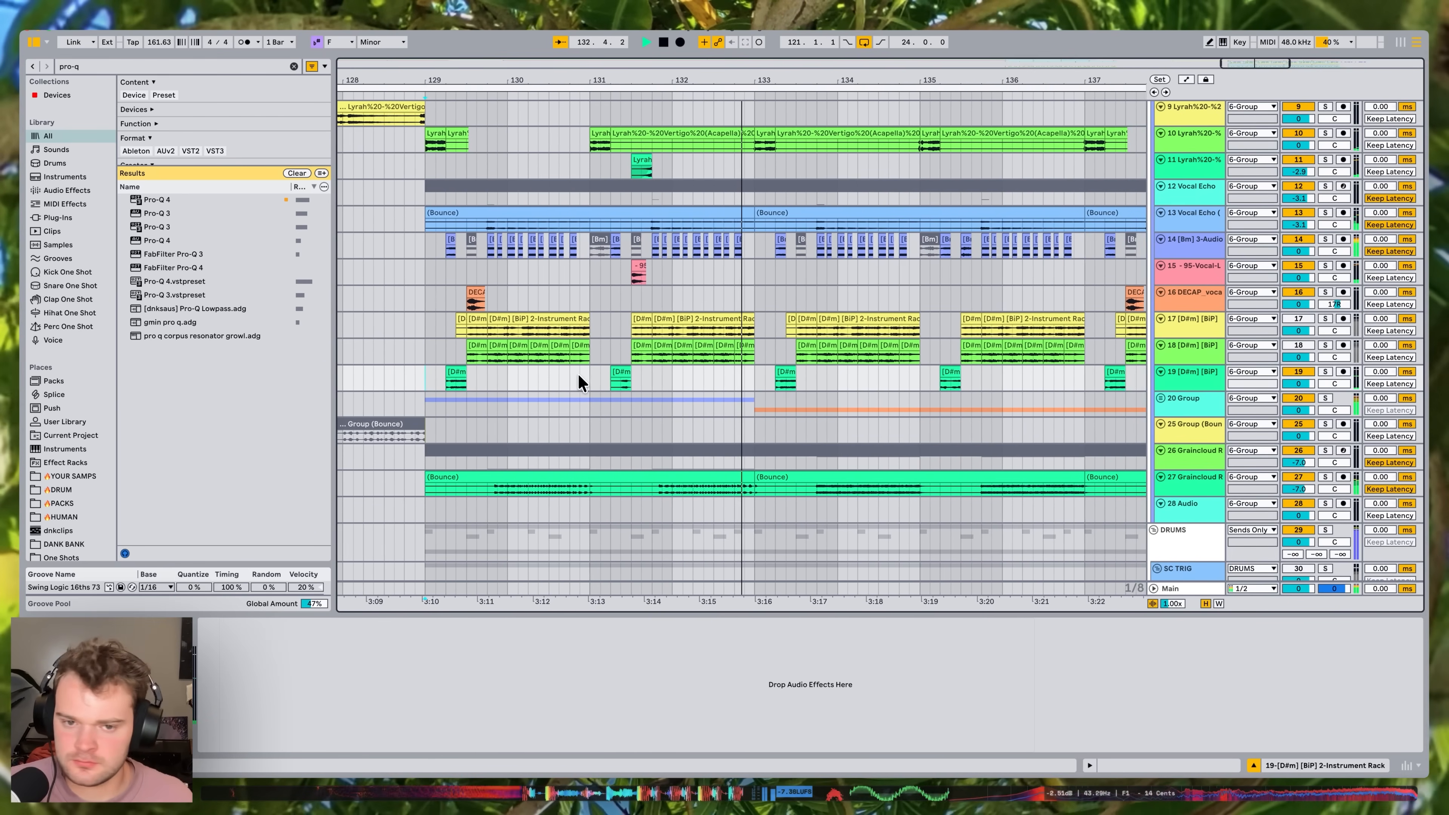
scroll(578, 343, "down", 1)
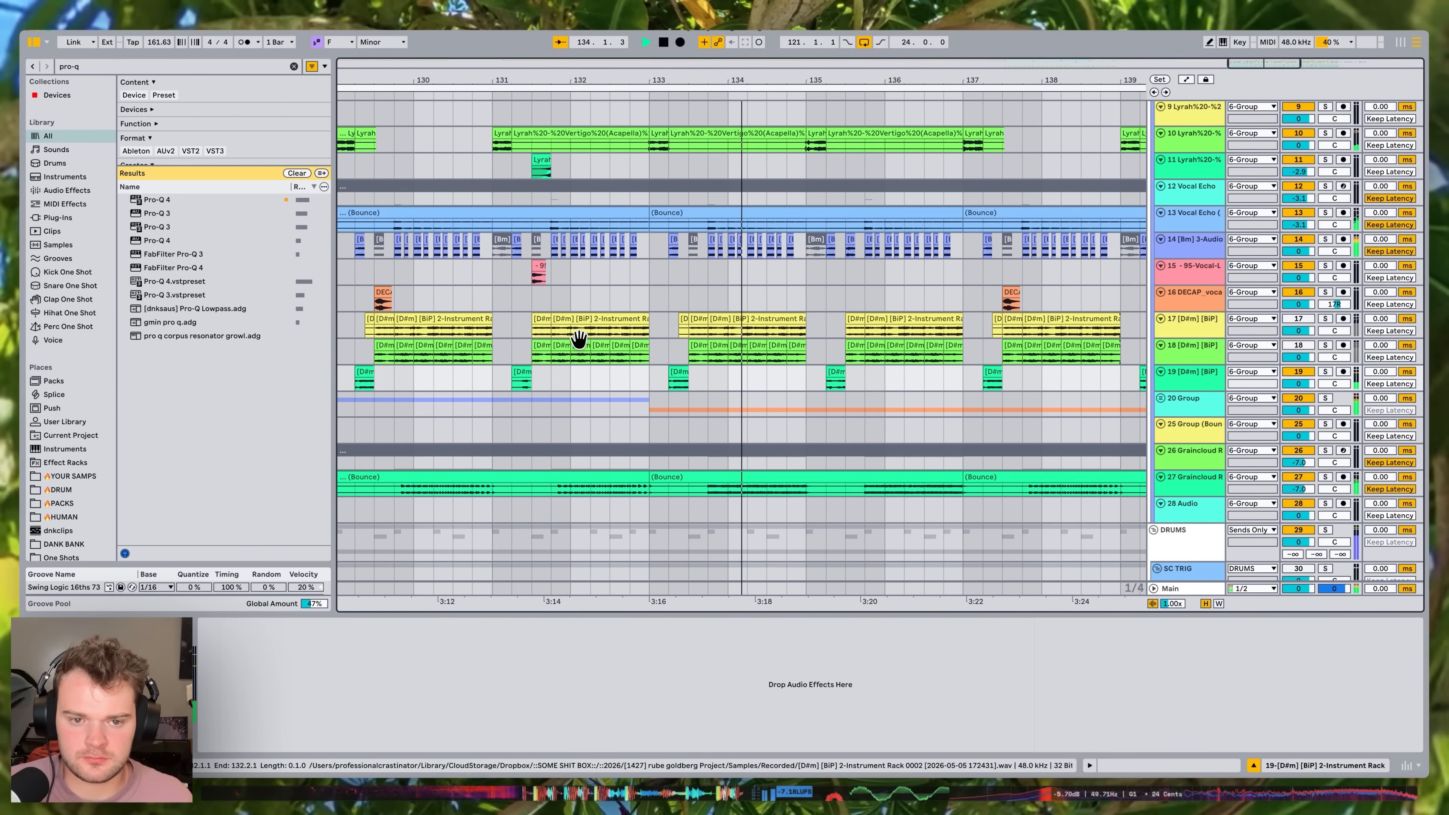
left_click(1155, 397)
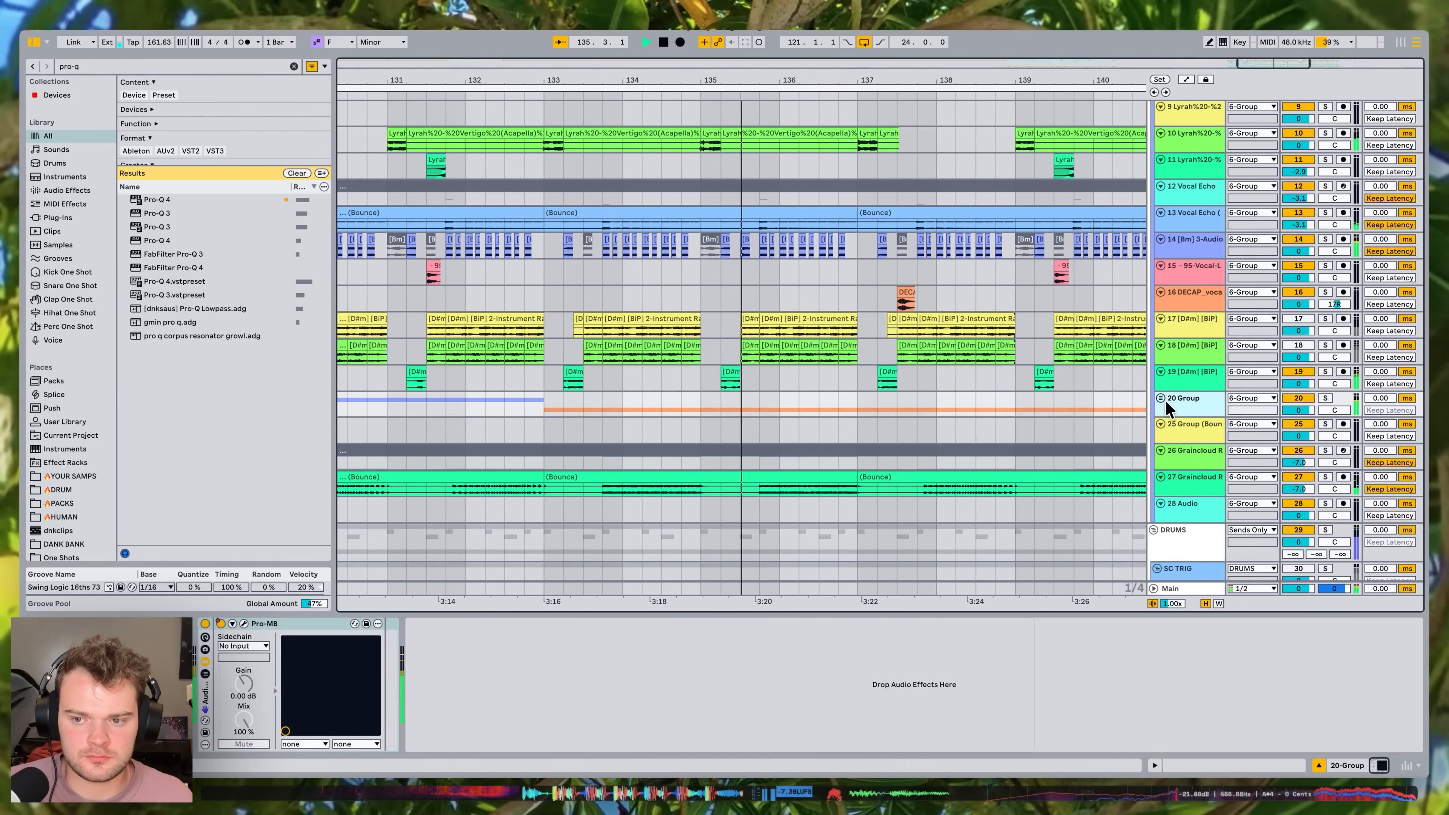
left_click(1161, 398)
left_click(1201, 539)
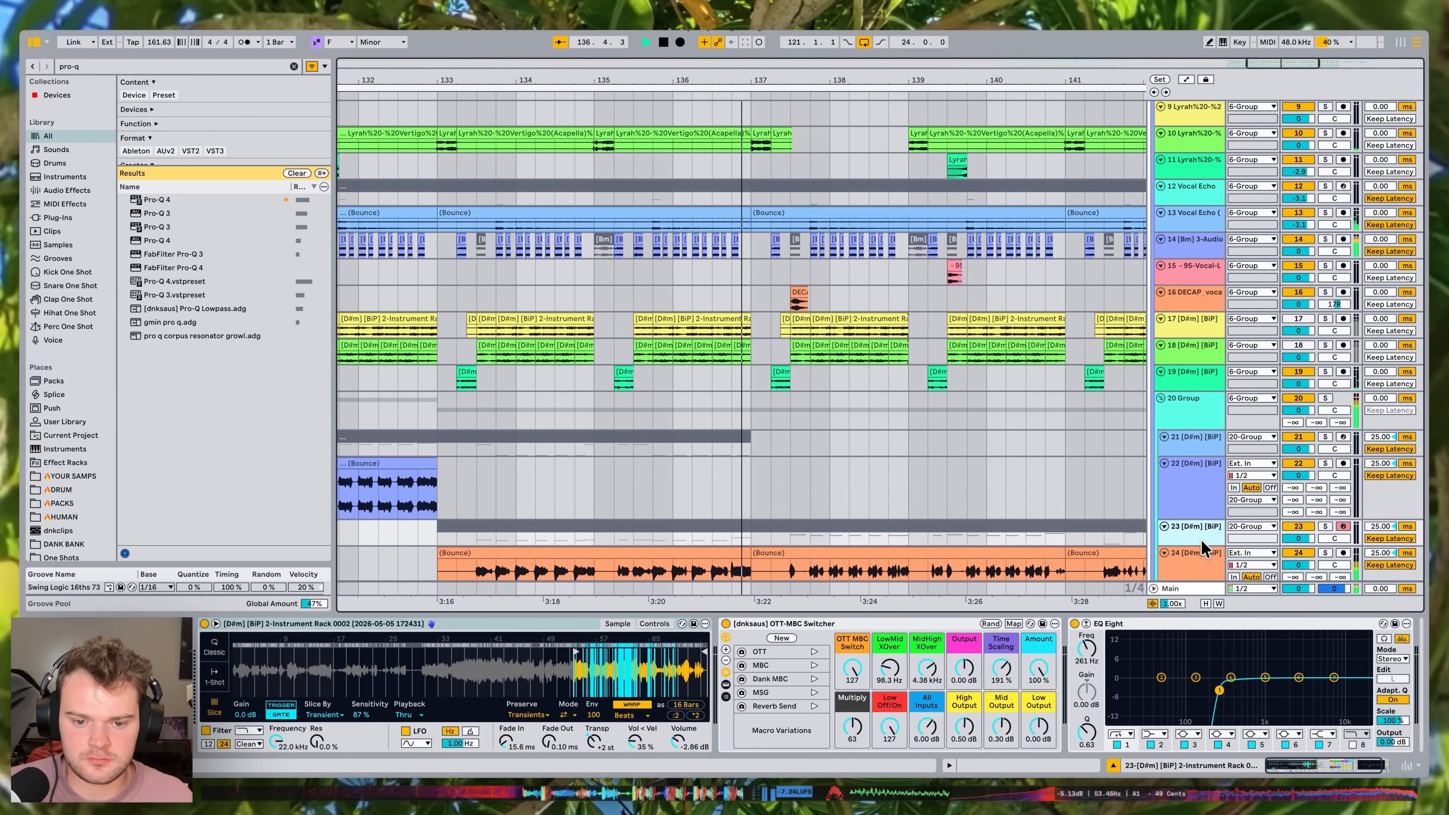
scroll(1200, 550, "down", 3)
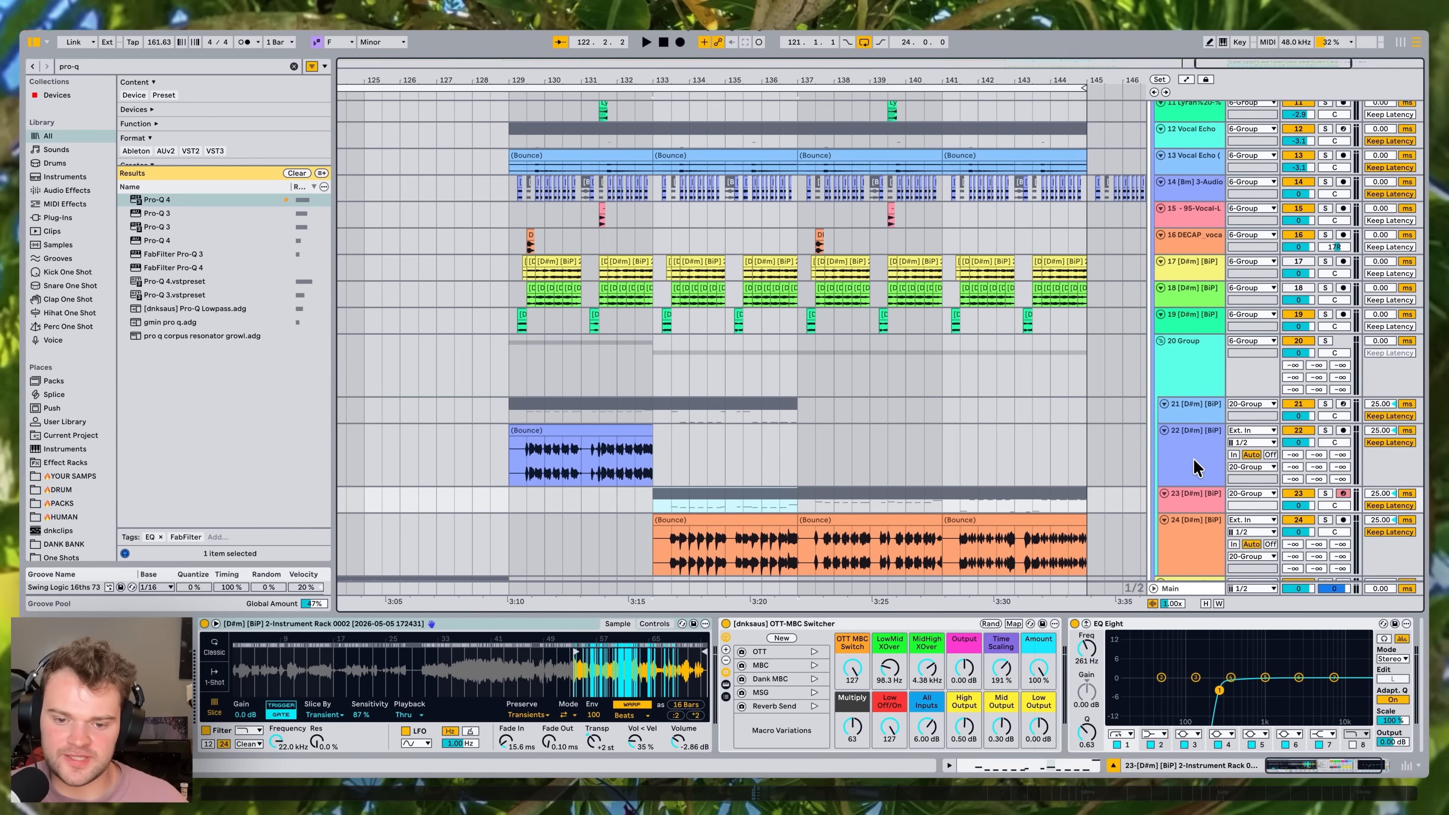